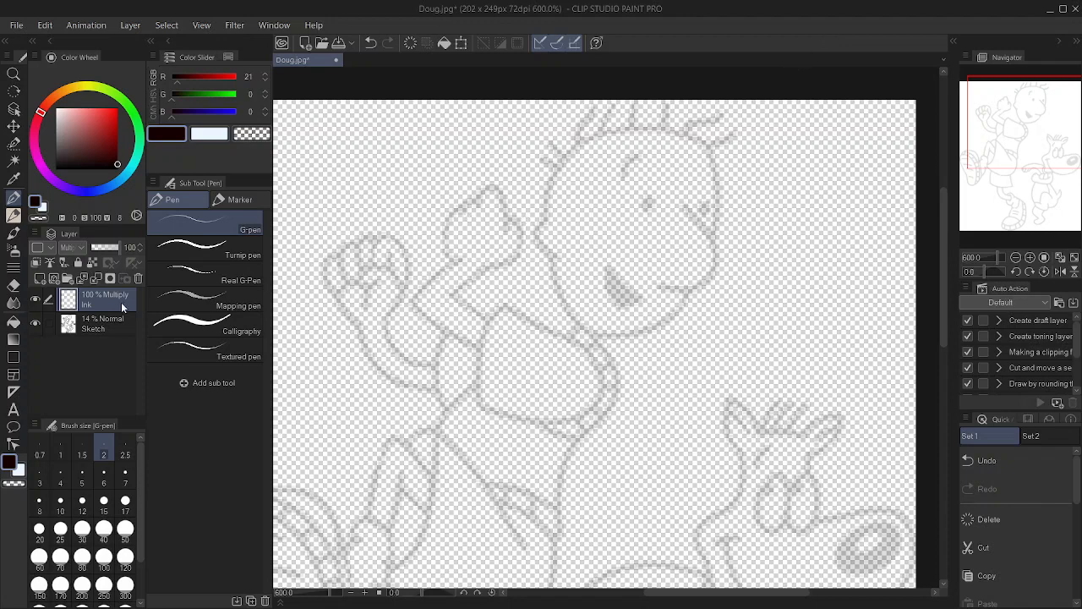
Compare the Sketch and Ink layers and look through the blending modes available for the Ink layer.
{"action": "left_click", "coordinate": [95, 327]}
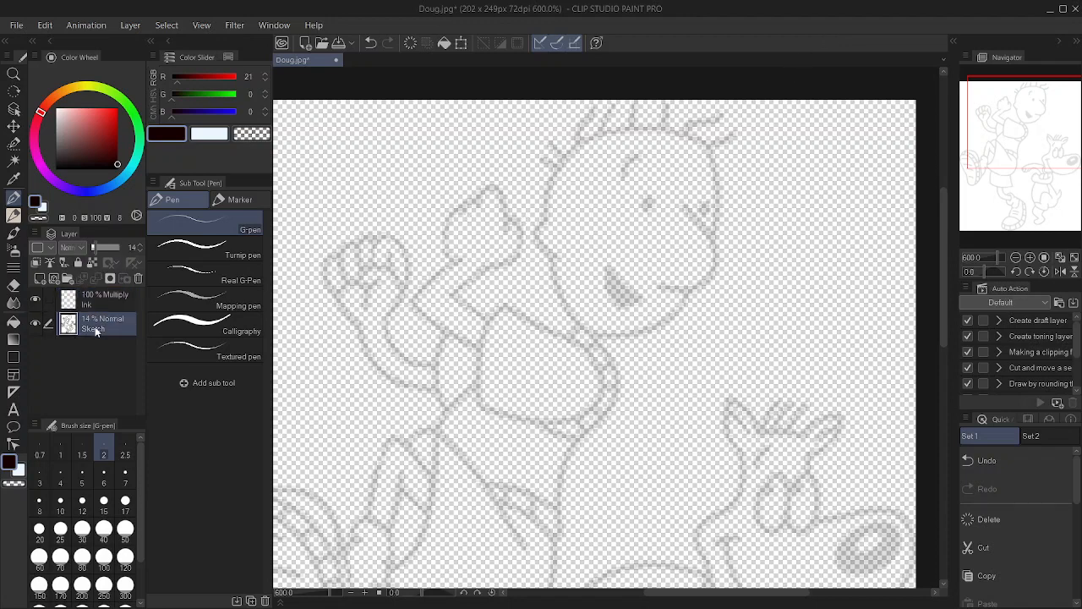
{"action": "left_click", "coordinate": [100, 306]}
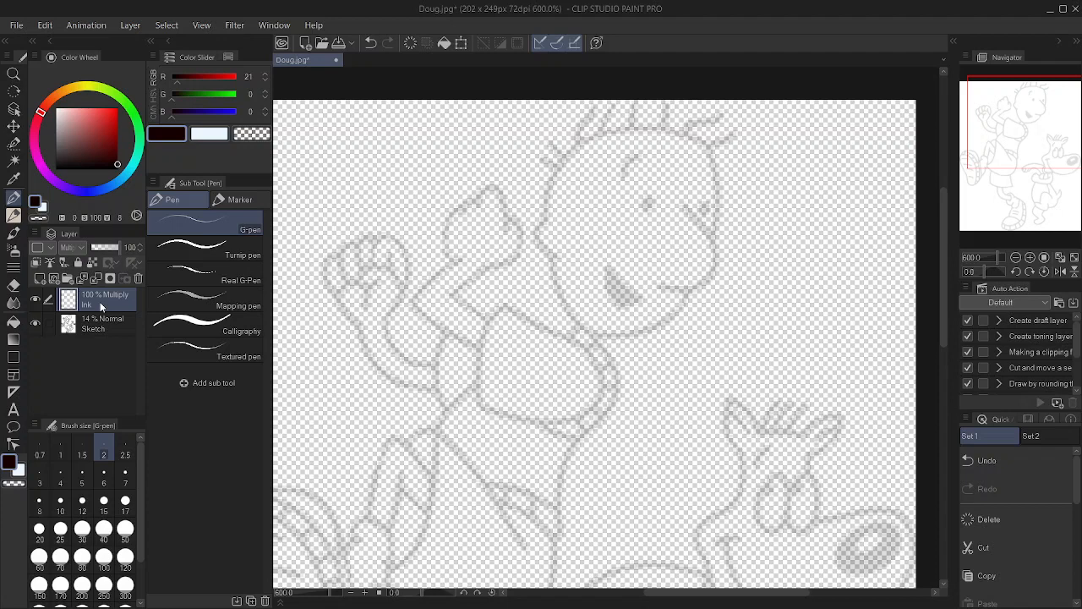
{"action": "left_click", "coordinate": [75, 249]}
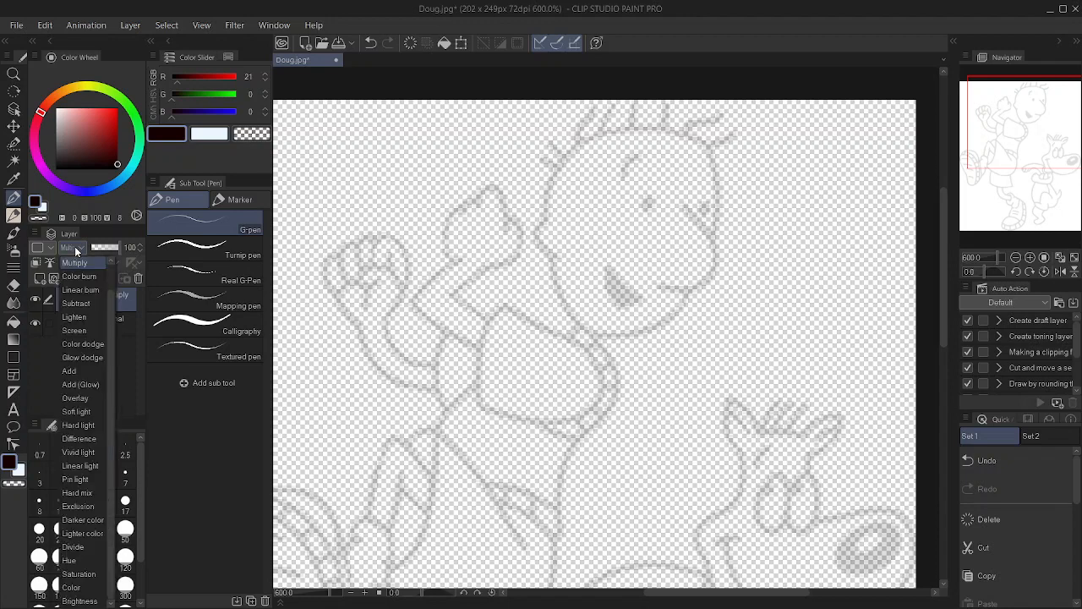
{"action": "left_click", "coordinate": [76, 249]}
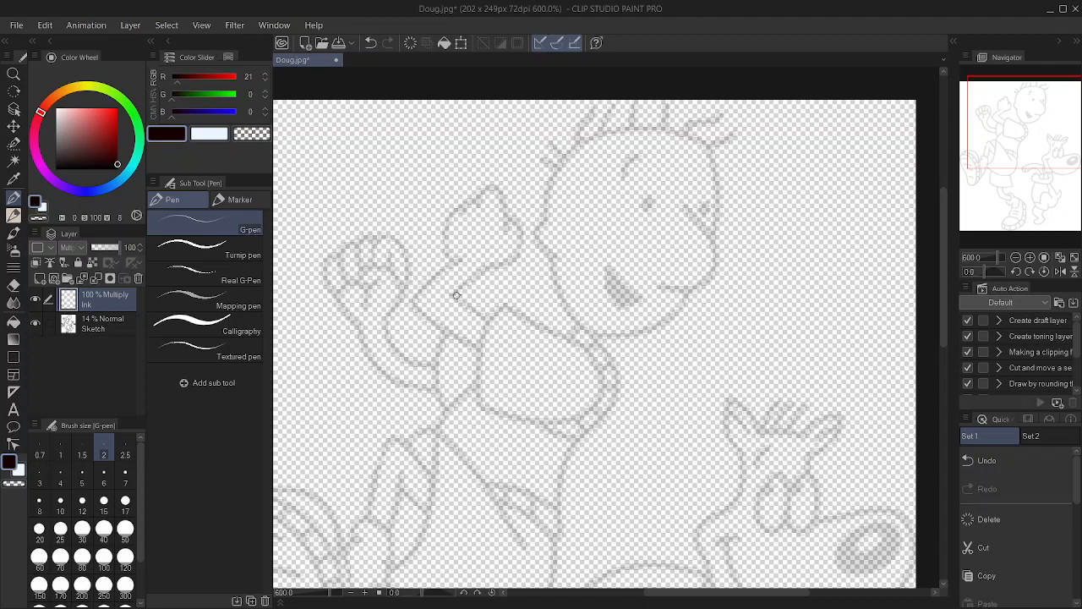
{"action": "left_click_drag", "start_coordinate": [455, 277], "coordinate": [420, 334]}
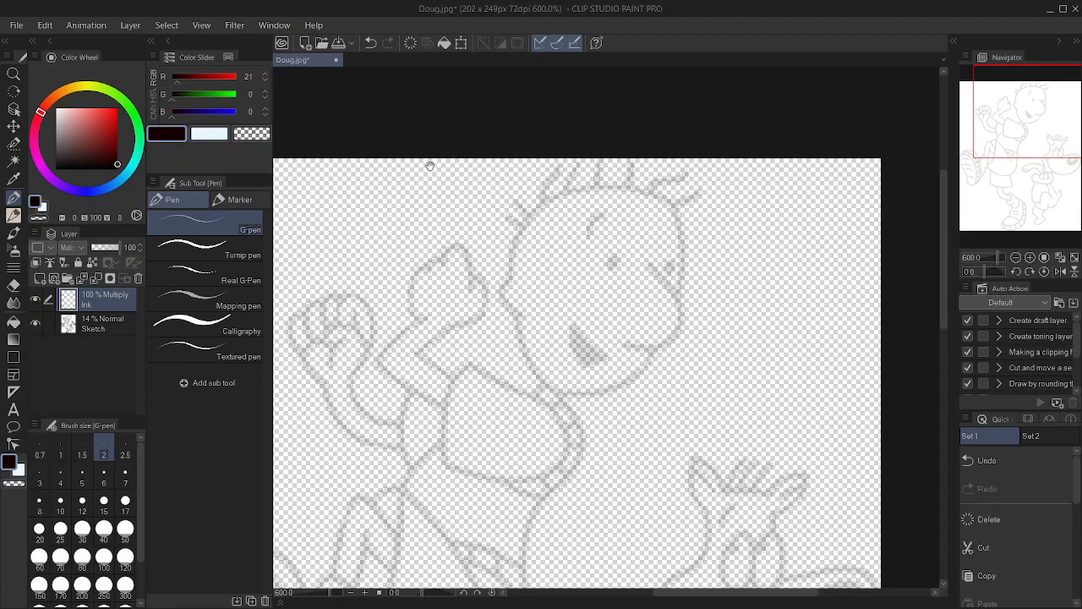
{"action": "left_click_drag", "start_coordinate": [431, 161], "coordinate": [436, 114]}
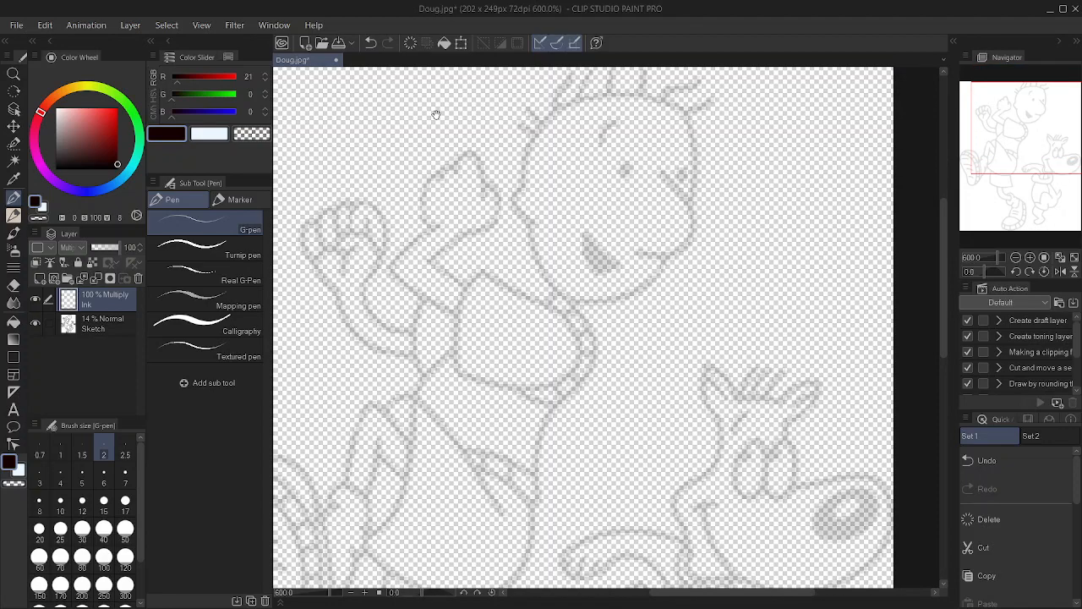
{"action": "left_click_drag", "start_coordinate": [377, 177], "coordinate": [429, 150]}
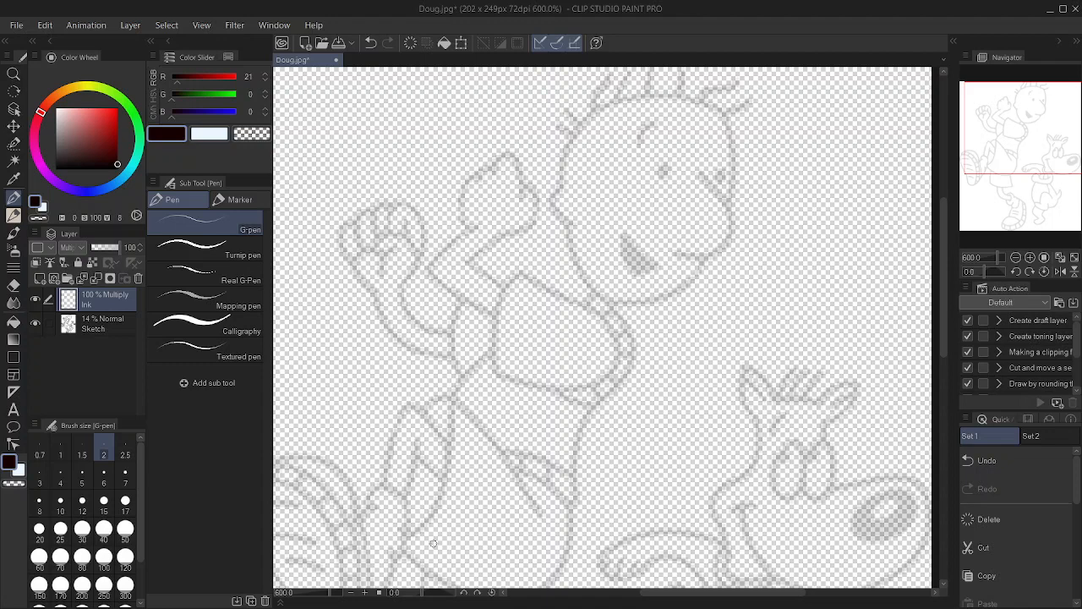
{"action": "key", "text": "^"}
{"action": "key", "text": "^"}
{"action": "key", "text": "^"}
{"action": "key", "text": "^"}
{"action": "key", "text": "^"}
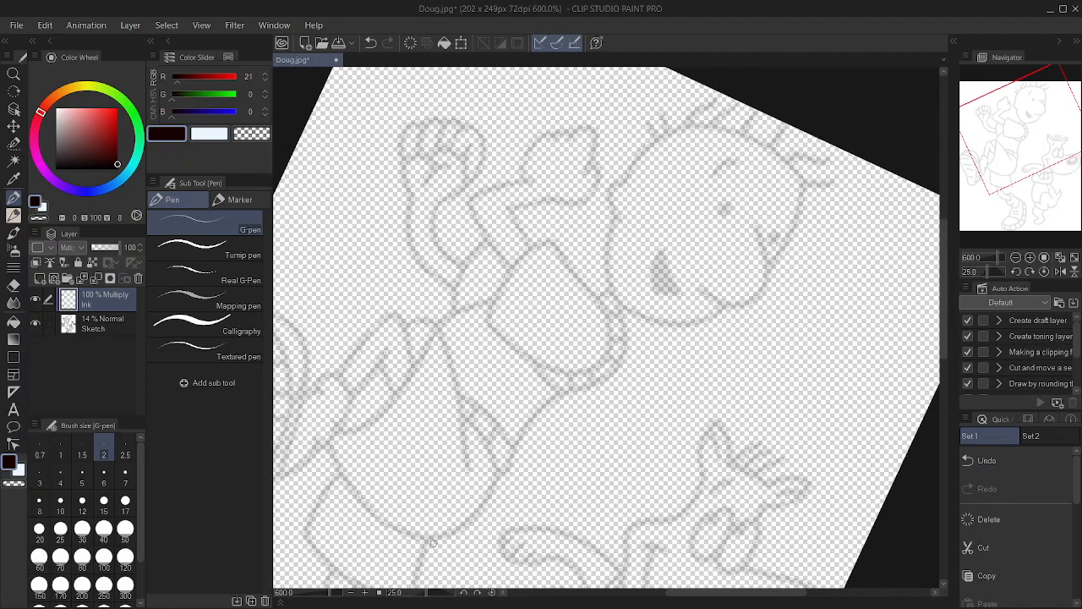
{"action": "key", "text": "minus"}
{"action": "key", "text": "minus"}
{"action": "key", "text": "minus"}
{"action": "key", "text": "minus"}
{"action": "key", "text": "minus"}
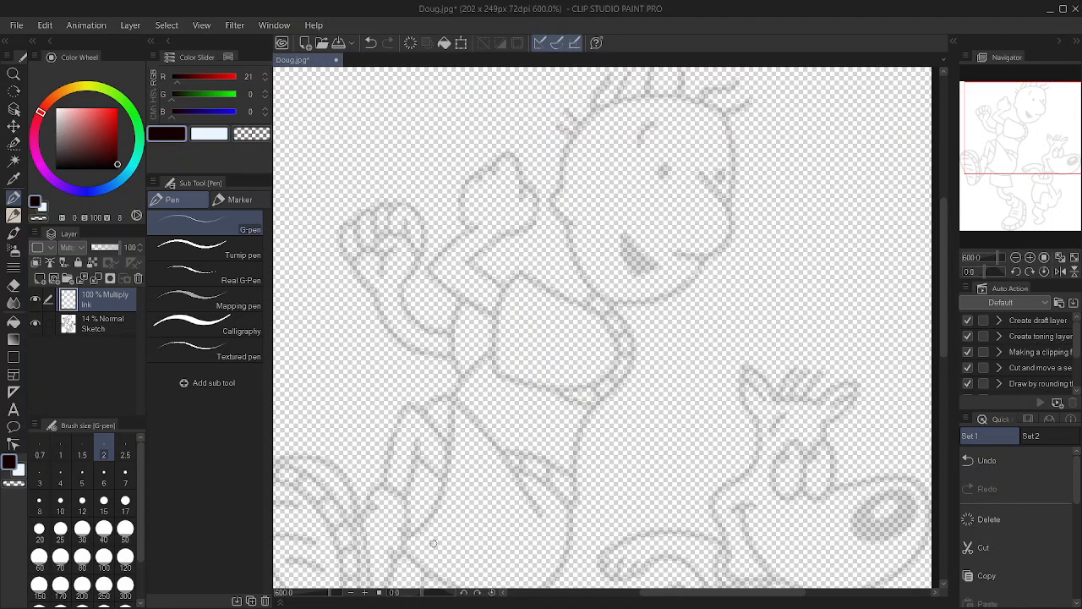
{"action": "left_click_drag", "start_coordinate": [394, 144], "coordinate": [379, 238]}
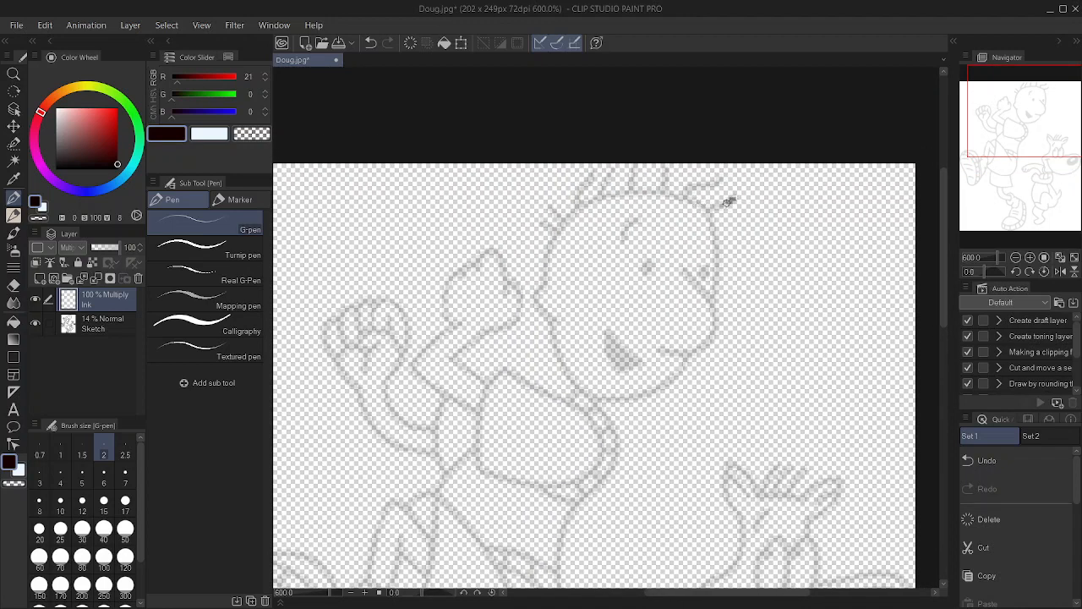
{"action": "left_click_drag", "start_coordinate": [727, 201], "coordinate": [714, 196]}
{"action": "key", "text": "ctrl+z"}
Ink the boy's spiky hair strands over the sketch on the Ink layer with the G-pen at size 2.
{"action": "key", "text": "minus"}
{"action": "key", "text": "minus"}
{"action": "key", "text": "minus"}
{"action": "key", "text": "minus"}
{"action": "key", "text": "minus"}
{"action": "key", "text": "minus"}
{"action": "key", "text": "minus"}
{"action": "key", "text": "minus"}
{"action": "key", "text": "minus"}
{"action": "key", "text": "minus"}
{"action": "key", "text": "minus"}
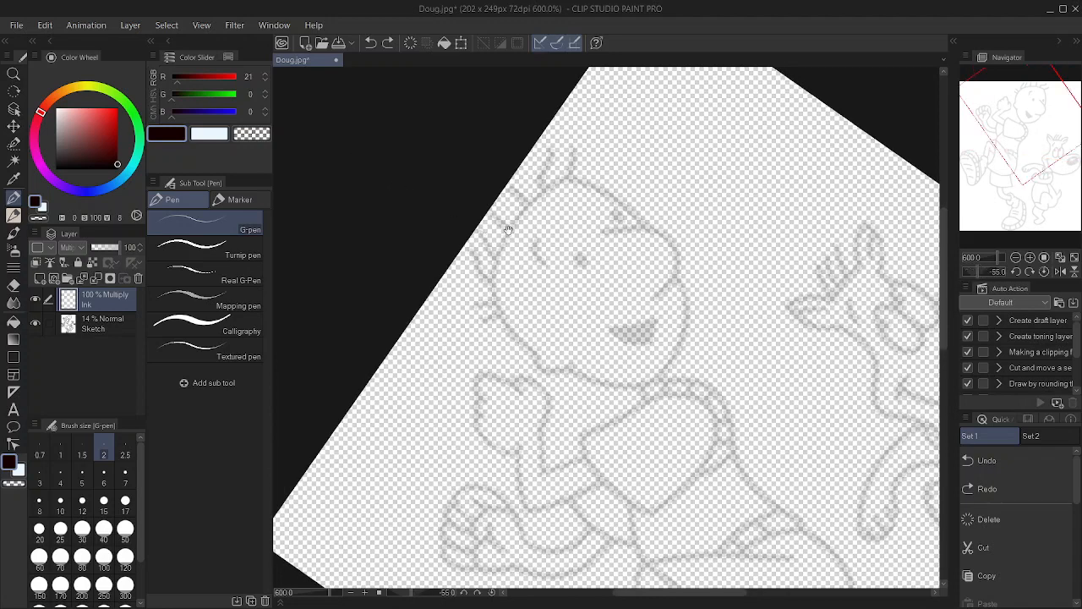
{"action": "scroll", "coordinate": [541, 215], "scroll_direction": "up", "scroll_amount": 2}
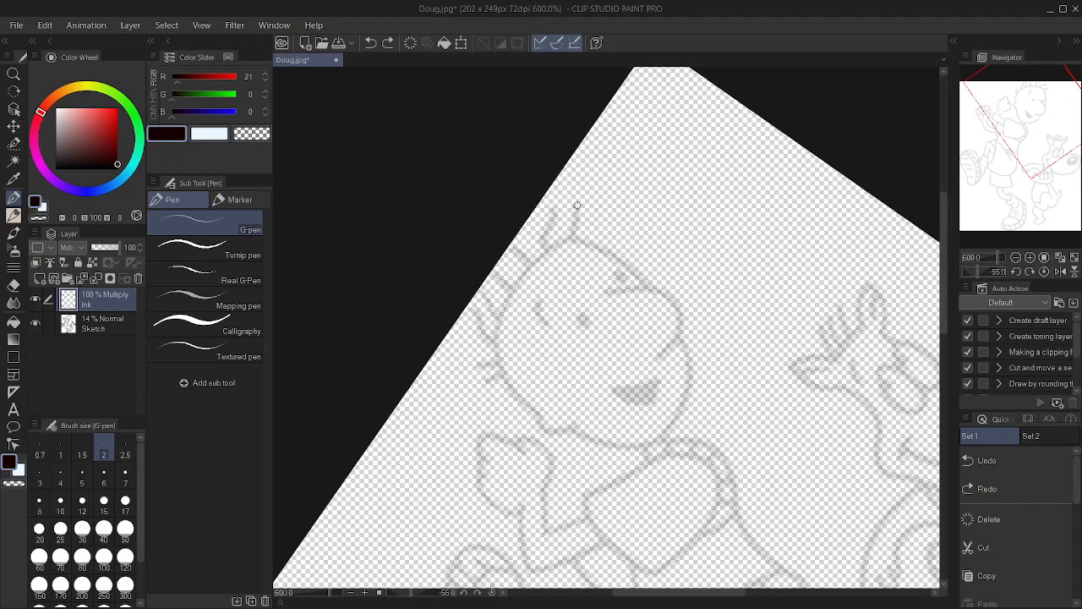
{"action": "left_click_drag", "start_coordinate": [577, 204], "coordinate": [570, 241]}
{"action": "mouse_move", "coordinate": [550, 221]}
{"action": "left_mouse_down"}
{"action": "mouse_move", "coordinate": [514, 250]}
{"action": "mouse_move", "coordinate": [528, 265]}
{"action": "mouse_move", "coordinate": [499, 275]}
{"action": "mouse_move", "coordinate": [507, 287]}
{"action": "mouse_move", "coordinate": [484, 301]}
{"action": "mouse_move", "coordinate": [484, 335]}
{"action": "left_mouse_up"}
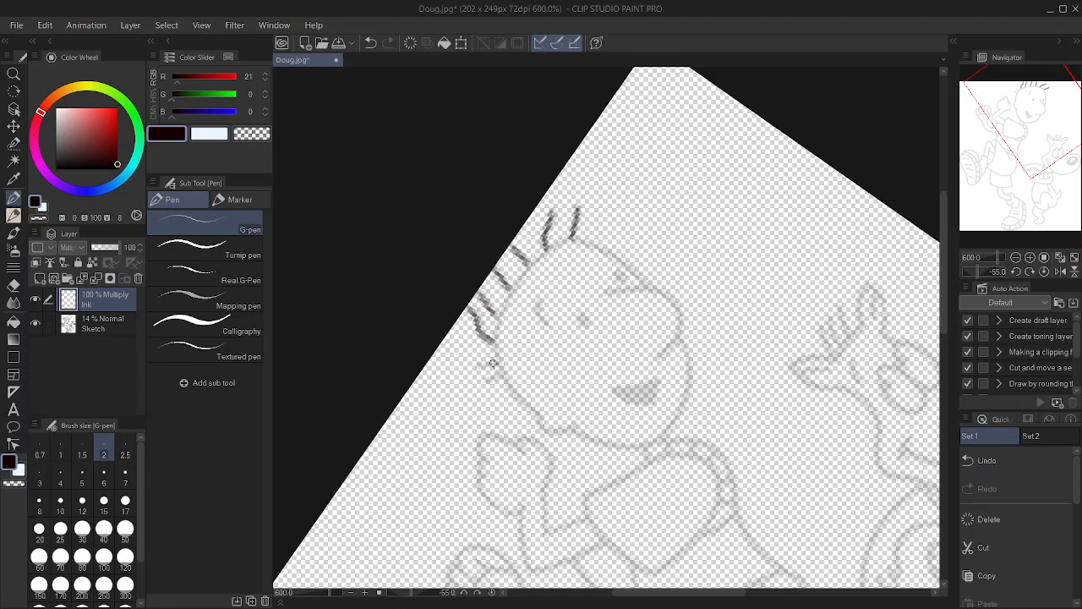
{"action": "left_click_drag", "start_coordinate": [497, 378], "coordinate": [485, 384]}
{"action": "scroll", "coordinate": [634, 275], "scroll_direction": "down", "scroll_amount": 1}
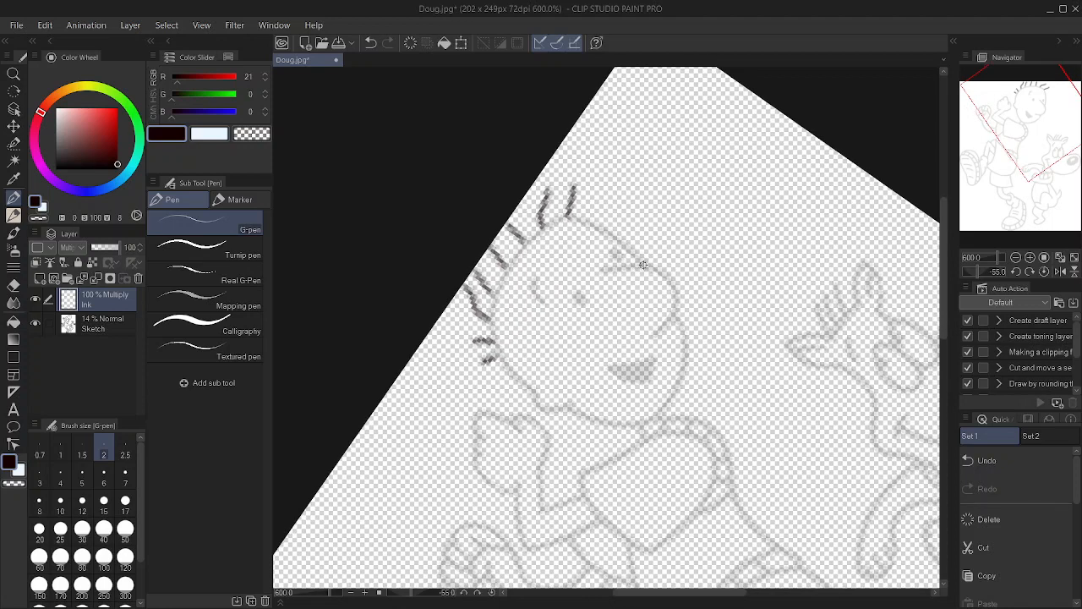
{"action": "mouse_move", "coordinate": [643, 264]}
{"action": "left_mouse_down"}
{"action": "mouse_move", "coordinate": [610, 229]}
{"action": "mouse_move", "coordinate": [557, 219]}
{"action": "mouse_move", "coordinate": [523, 245]}
{"action": "mouse_move", "coordinate": [492, 306]}
{"action": "left_mouse_up"}
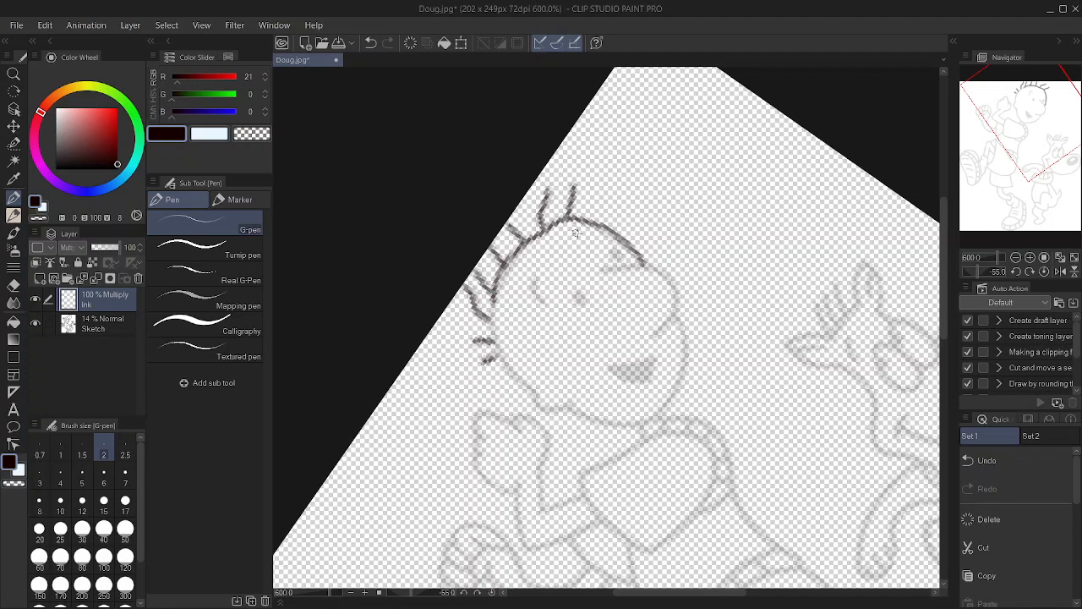
{"action": "key", "text": "ctrl+z"}
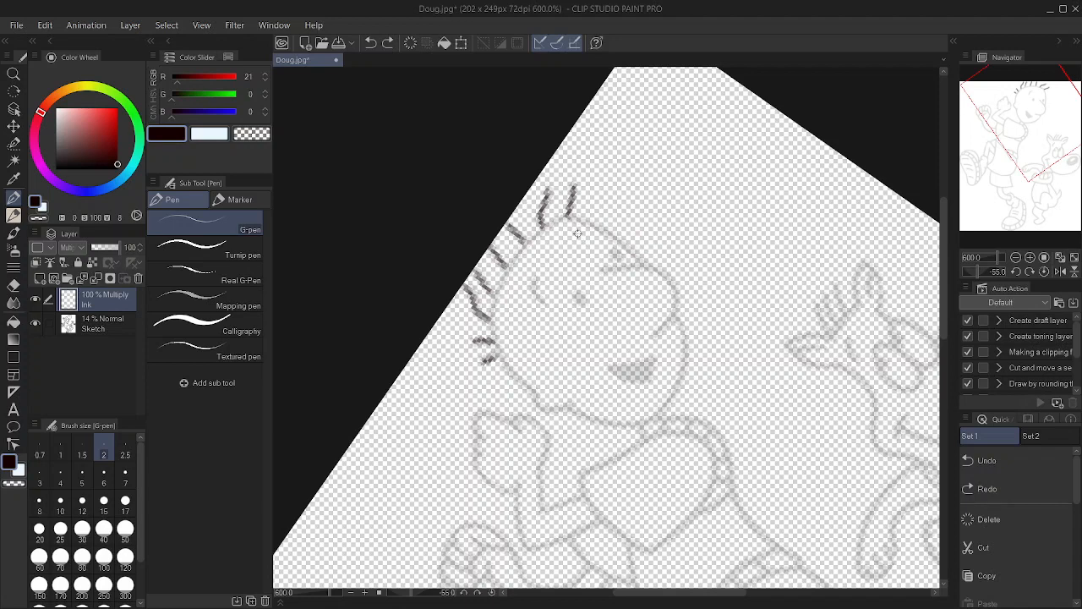
Ink the head outline from the forehead beside the nose across the base of the hair and around the ear.
{"action": "left_click_drag", "start_coordinate": [568, 204], "coordinate": [588, 235]}
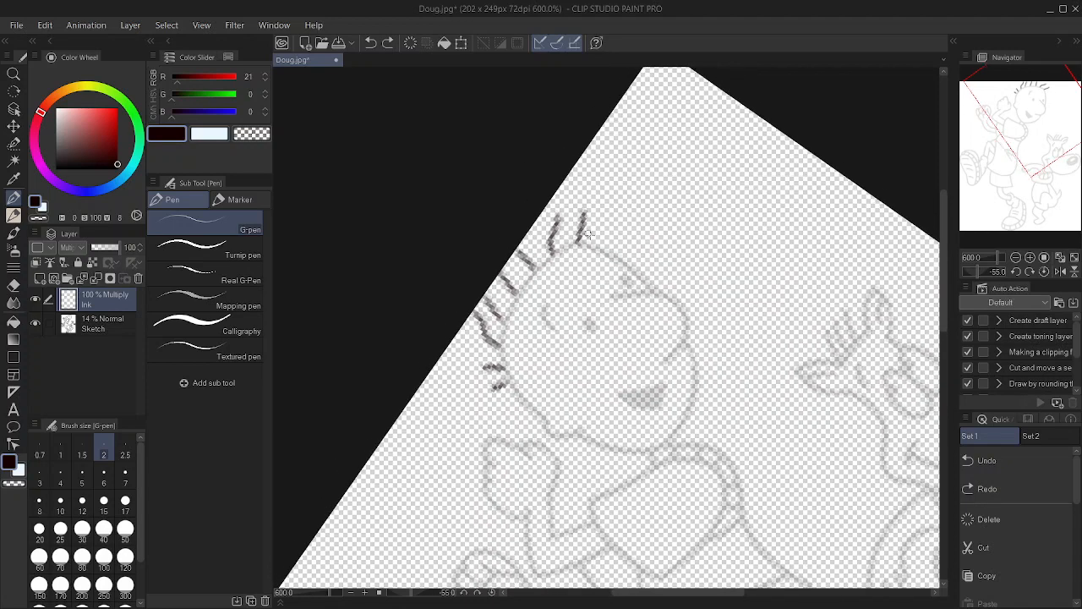
{"action": "key", "text": "minus"}
{"action": "key", "text": "minus"}
{"action": "key", "text": "minus"}
{"action": "key", "text": "minus"}
{"action": "key", "text": "minus"}
{"action": "key", "text": "minus"}
{"action": "key", "text": "minus"}
{"action": "key", "text": "minus"}
{"action": "key", "text": "minus"}
{"action": "key", "text": "minus"}
{"action": "key", "text": "minus"}
{"action": "key", "text": "minus"}
{"action": "key", "text": "minus"}
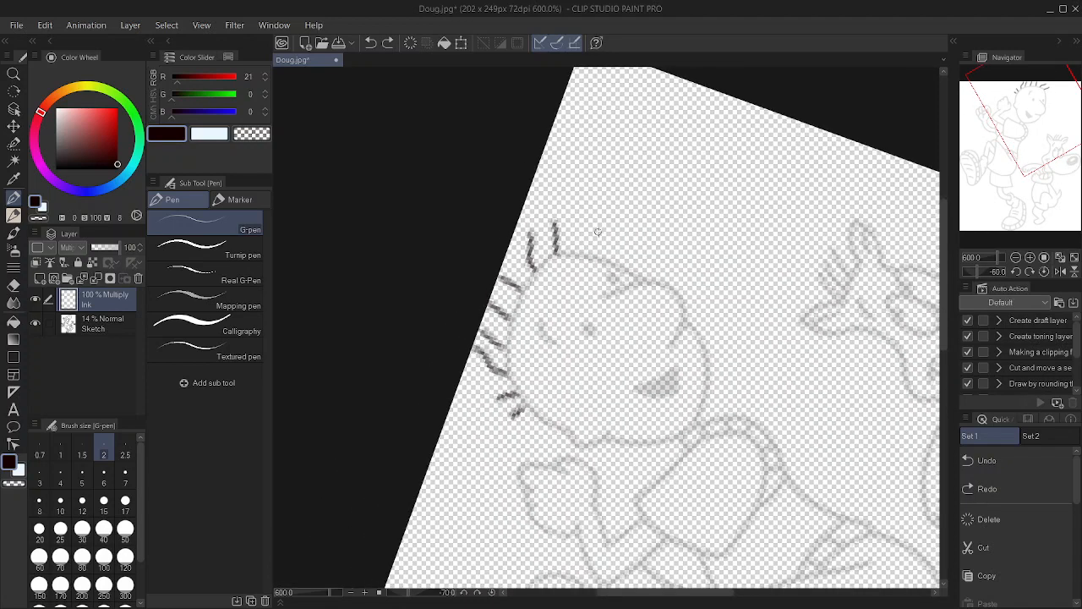
{"action": "key", "text": "minus"}
{"action": "key", "text": "minus"}
{"action": "key", "text": "minus"}
{"action": "key", "text": "minus"}
{"action": "key", "text": "minus"}
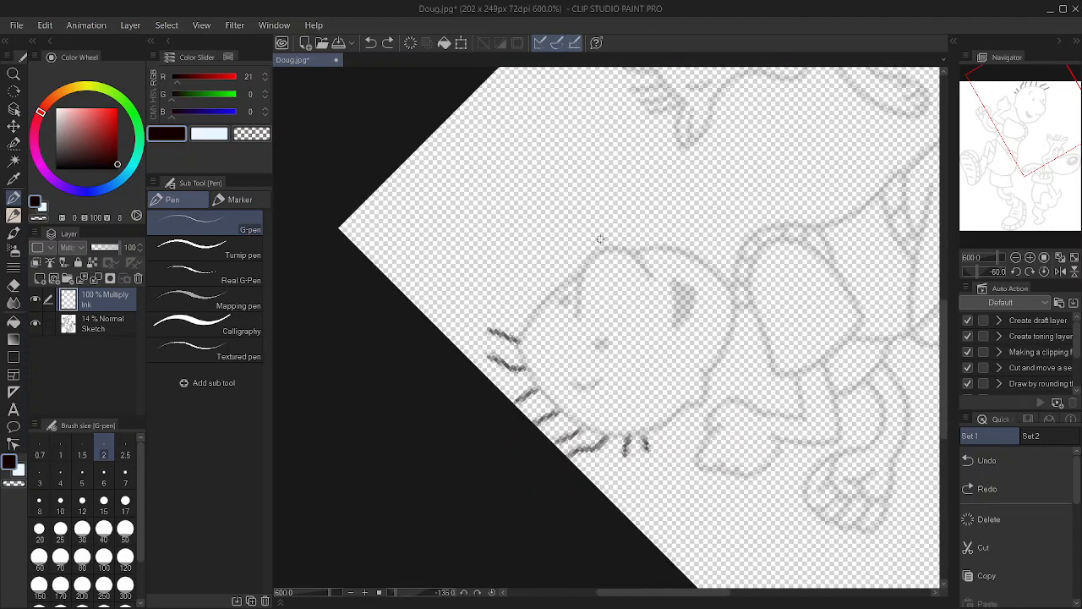
{"action": "mouse_move", "coordinate": [562, 273]}
{"action": "left_mouse_down"}
{"action": "mouse_move", "coordinate": [595, 219]}
{"action": "mouse_move", "coordinate": [559, 289]}
{"action": "mouse_move", "coordinate": [572, 325]}
{"action": "mouse_move", "coordinate": [634, 365]}
{"action": "mouse_move", "coordinate": [682, 370]}
{"action": "mouse_move", "coordinate": [743, 329]}
{"action": "mouse_move", "coordinate": [748, 291]}
{"action": "left_mouse_up"}
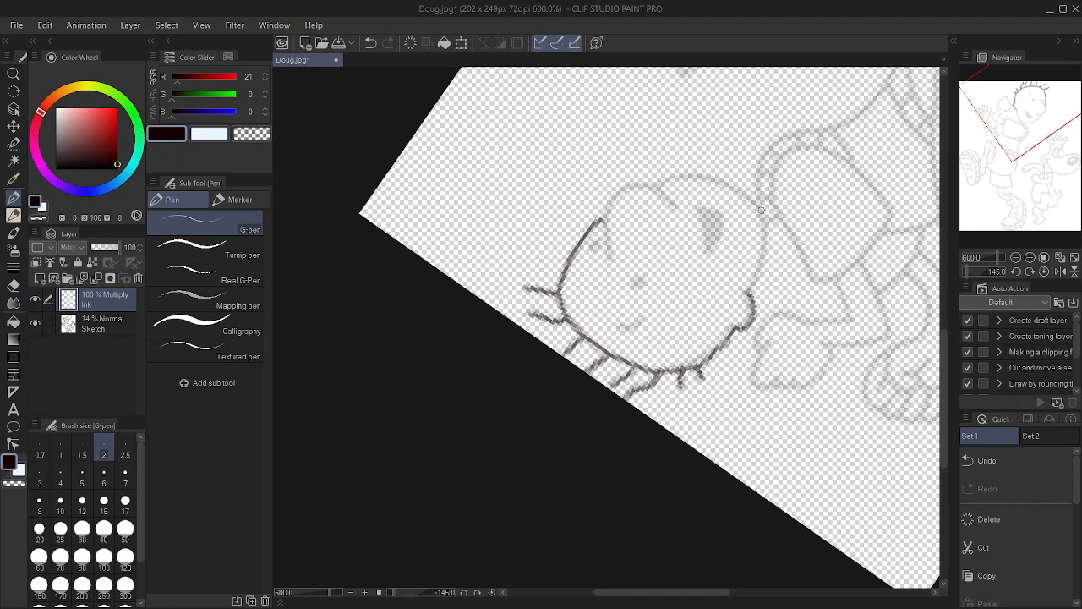
Ink the jaw and chin from the ear around the face, and add the nose with its two short inner lines.
{"action": "left_click_drag", "start_coordinate": [760, 210], "coordinate": [754, 259]}
{"action": "key", "text": "ctrl+z"}
{"action": "mouse_move", "coordinate": [691, 280]}
{"action": "left_mouse_down"}
{"action": "mouse_move", "coordinate": [609, 283]}
{"action": "mouse_move", "coordinate": [545, 317]}
{"action": "mouse_move", "coordinate": [608, 252]}
{"action": "left_mouse_up"}
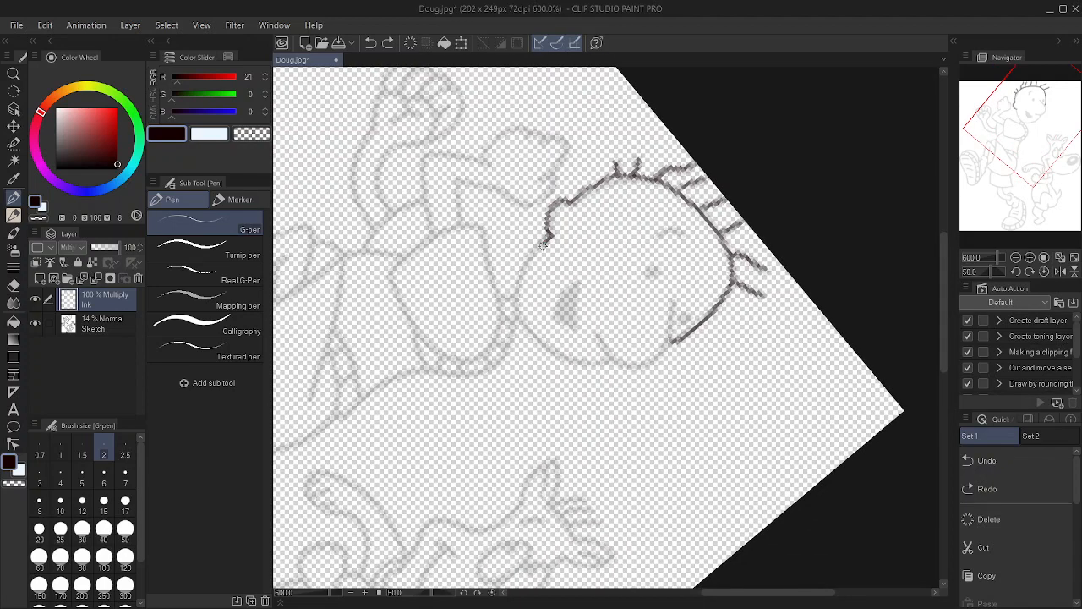
{"action": "mouse_move", "coordinate": [531, 261]}
{"action": "left_mouse_down"}
{"action": "mouse_move", "coordinate": [515, 309]}
{"action": "mouse_move", "coordinate": [535, 336]}
{"action": "left_mouse_up"}
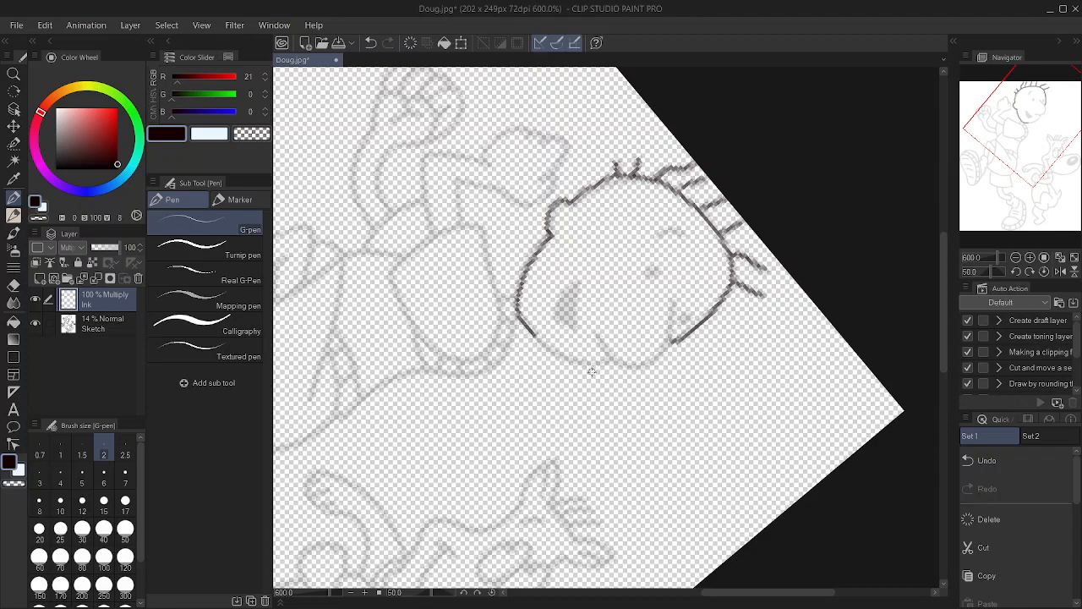
{"action": "mouse_move", "coordinate": [606, 362]}
{"action": "left_mouse_down"}
{"action": "mouse_move", "coordinate": [565, 356]}
{"action": "mouse_move", "coordinate": [535, 334]}
{"action": "left_mouse_up"}
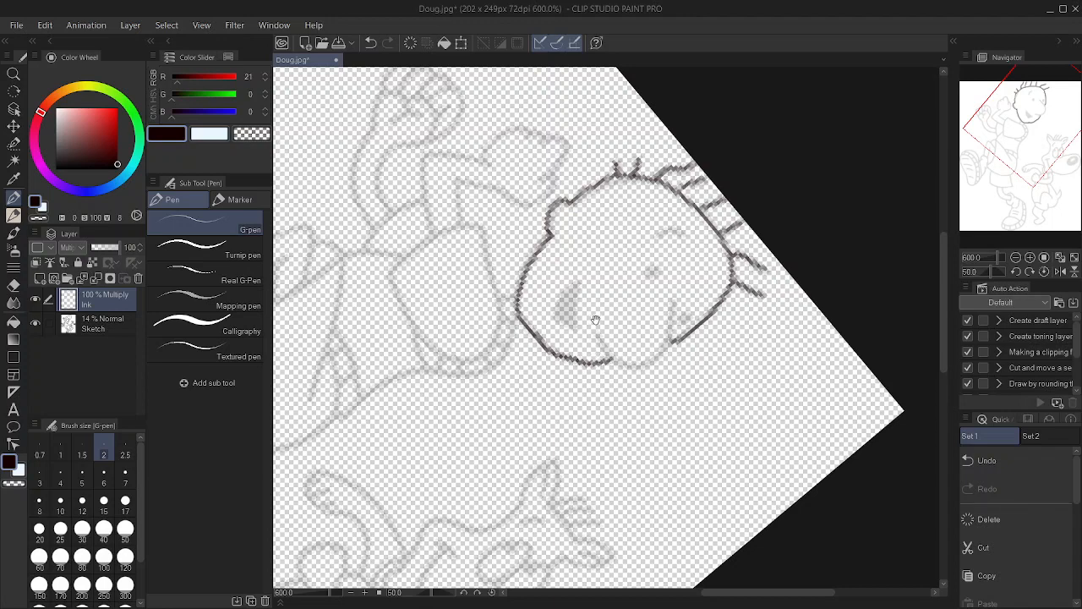
{"action": "mouse_move", "coordinate": [595, 334]}
{"action": "left_mouse_down"}
{"action": "mouse_move", "coordinate": [586, 289]}
{"action": "mouse_move", "coordinate": [603, 316]}
{"action": "mouse_move", "coordinate": [626, 319]}
{"action": "left_mouse_up"}
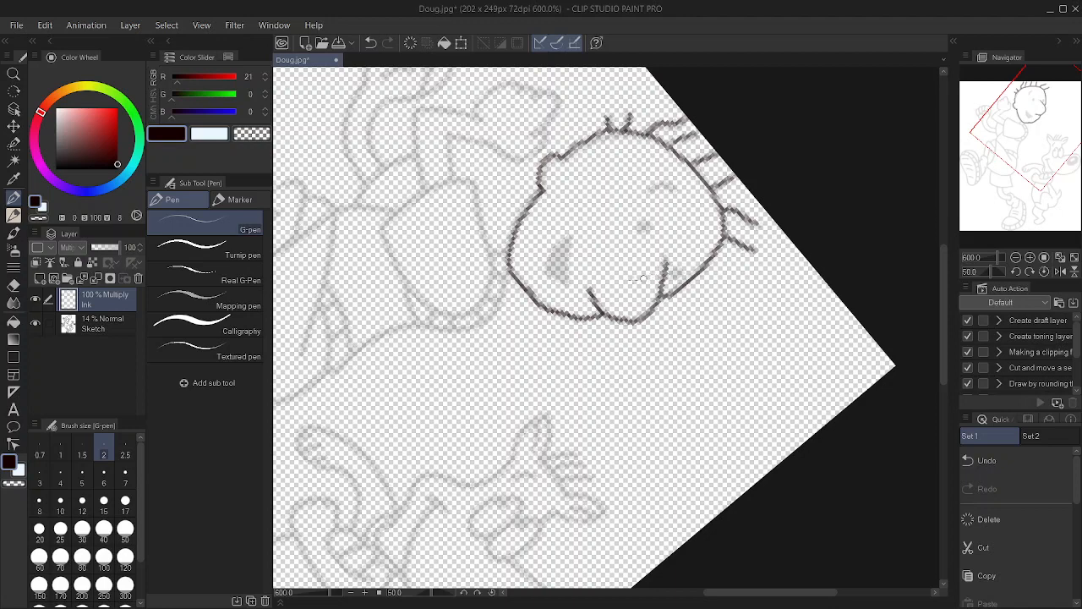
Ink the boy's curved eyebrow and both solid dot eyes over the sketch.
{"action": "key", "text": "minus"}
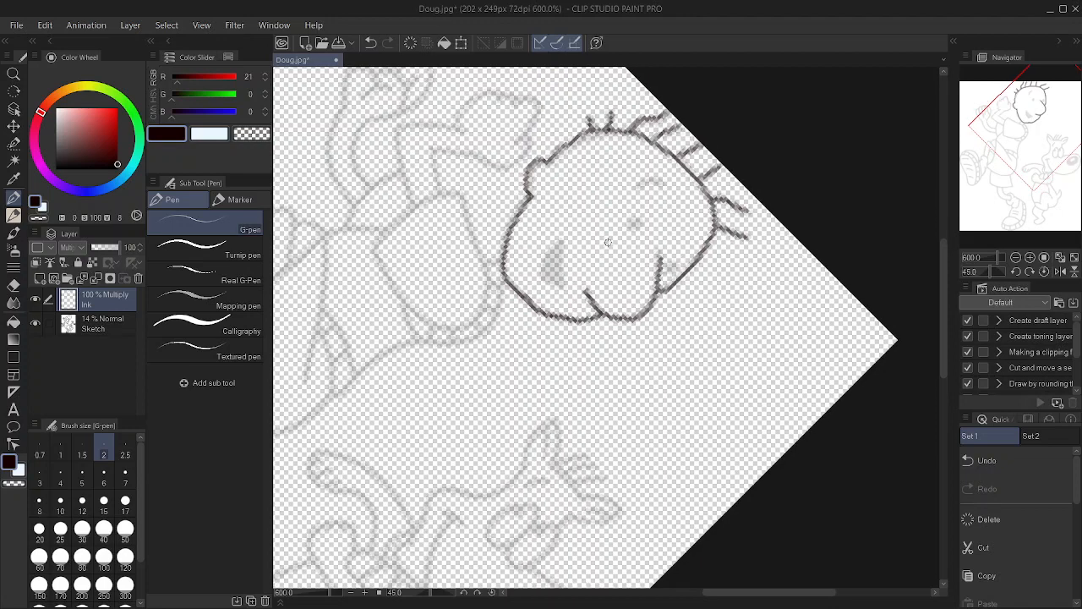
{"action": "key", "text": "minus"}
{"action": "key", "text": "minus"}
{"action": "key", "text": "minus"}
{"action": "key", "text": "minus"}
{"action": "key", "text": "minus"}
{"action": "key", "text": "minus"}
{"action": "key", "text": "minus"}
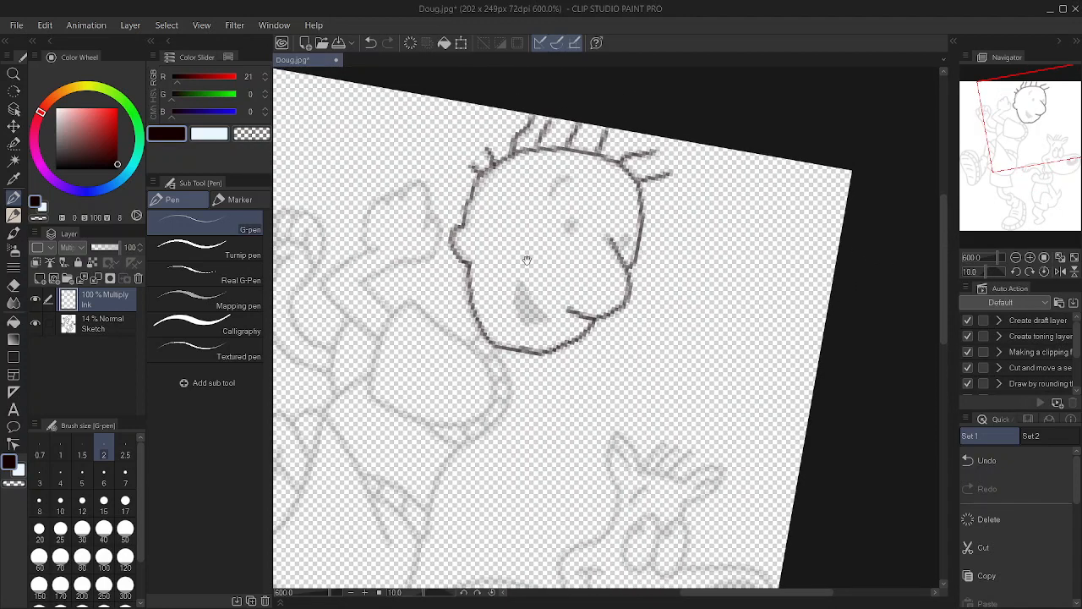
{"action": "left_click_drag", "start_coordinate": [527, 260], "coordinate": [520, 282]}
{"action": "left_click_drag", "start_coordinate": [562, 201], "coordinate": [551, 208]}
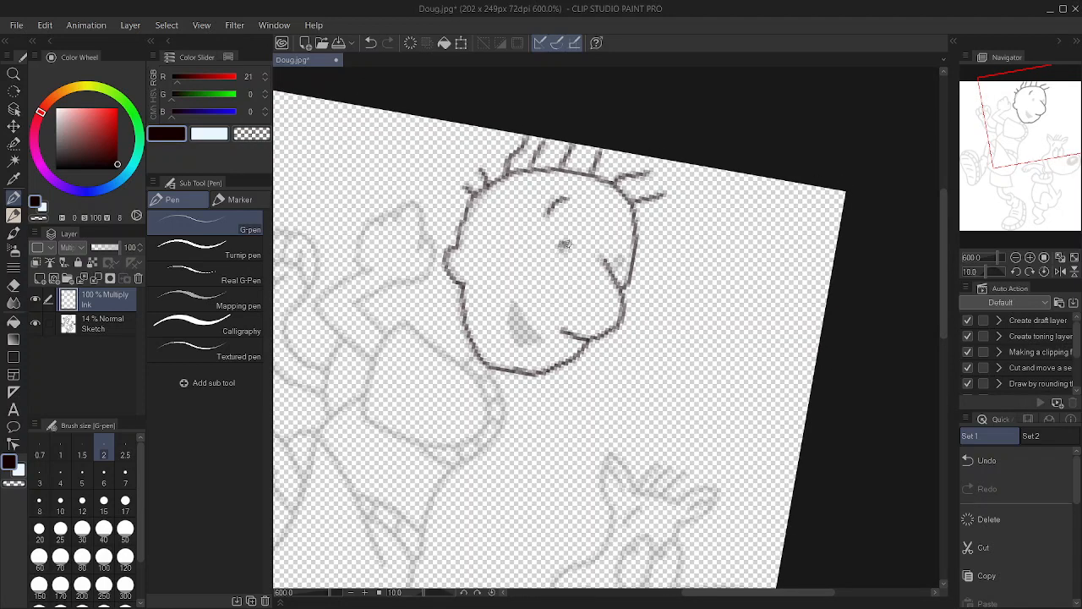
{"action": "left_click_drag", "start_coordinate": [564, 244], "coordinate": [565, 252]}
{"action": "left_click_drag", "start_coordinate": [617, 259], "coordinate": [616, 267]}
Outline the open mouth and fill it in solid, raising the brush size to 2.5.
{"action": "left_click_drag", "start_coordinate": [507, 239], "coordinate": [508, 189]}
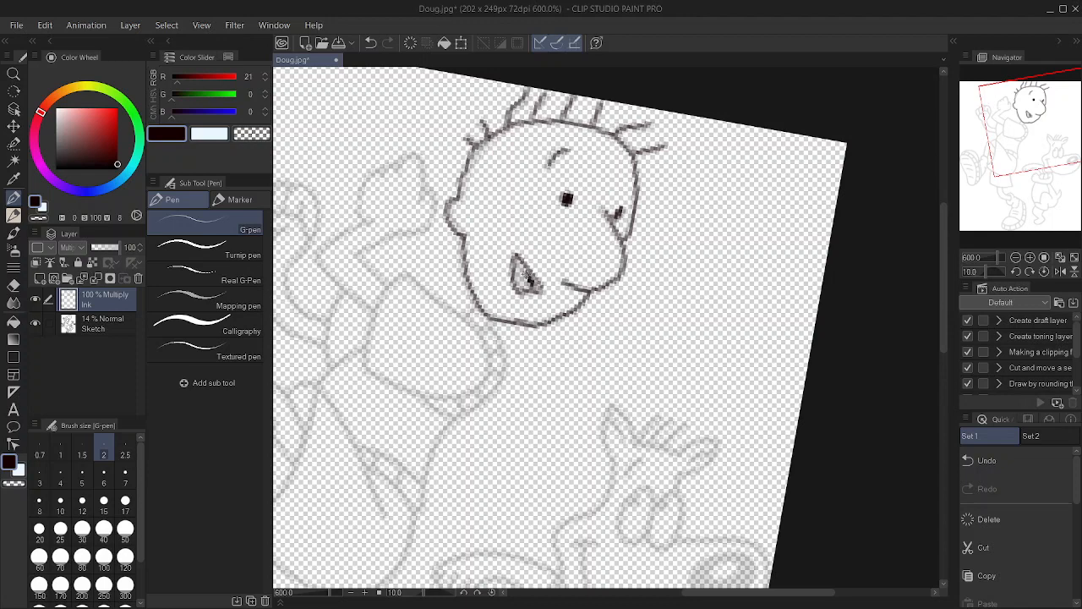
{"action": "key", "text": "bracketright"}
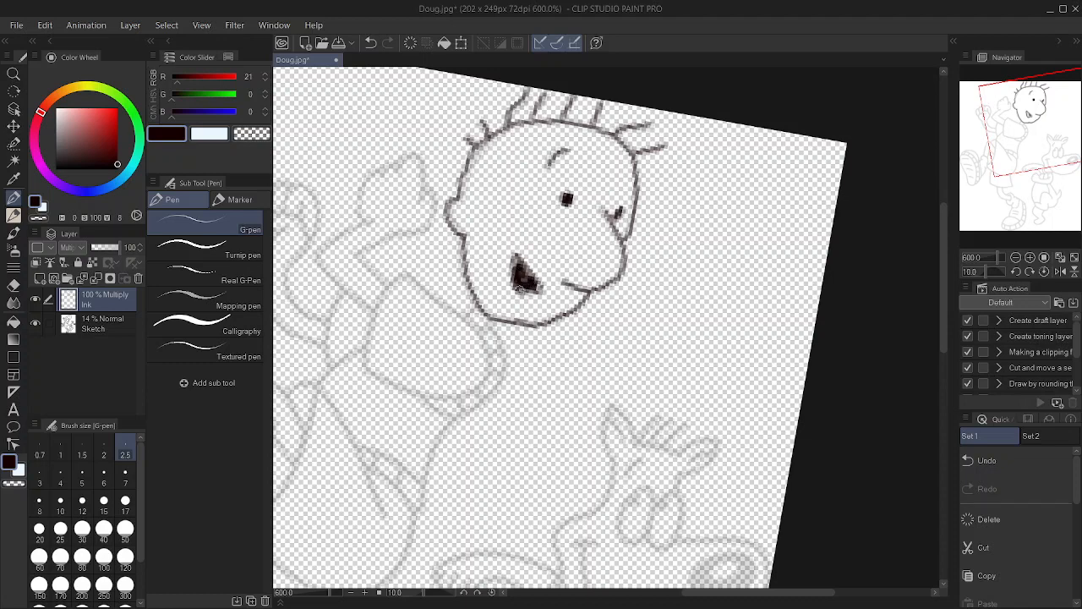
{"action": "left_click_drag", "start_coordinate": [516, 268], "coordinate": [533, 285]}
Ink the raised hand beside the head, with its fingers, and the bent arm down to the sleeve.
{"action": "left_click_drag", "start_coordinate": [452, 275], "coordinate": [526, 225]}
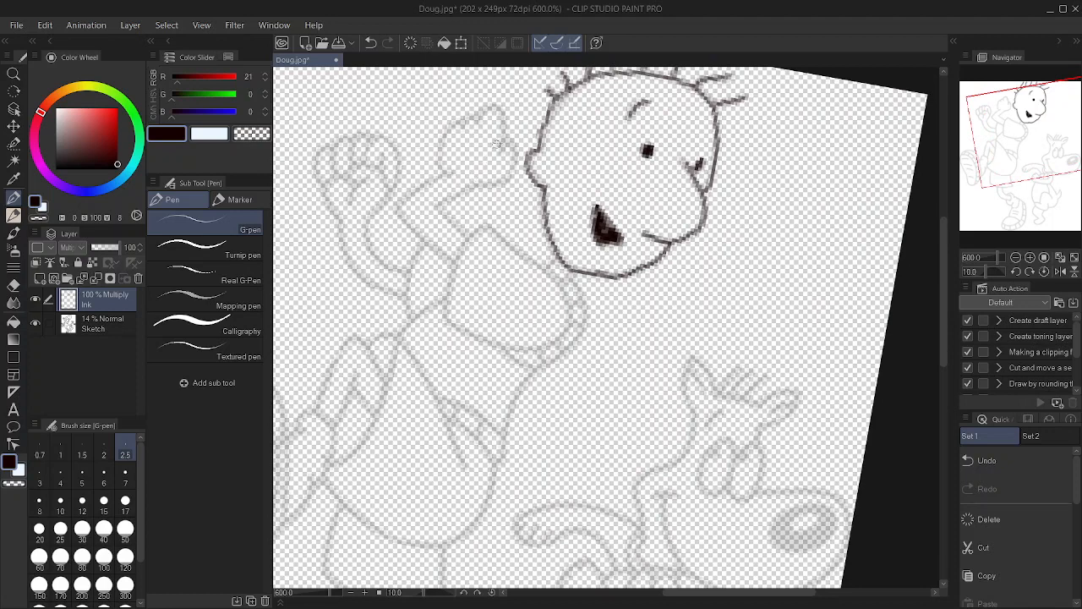
{"action": "left_click_drag", "start_coordinate": [488, 158], "coordinate": [488, 187]}
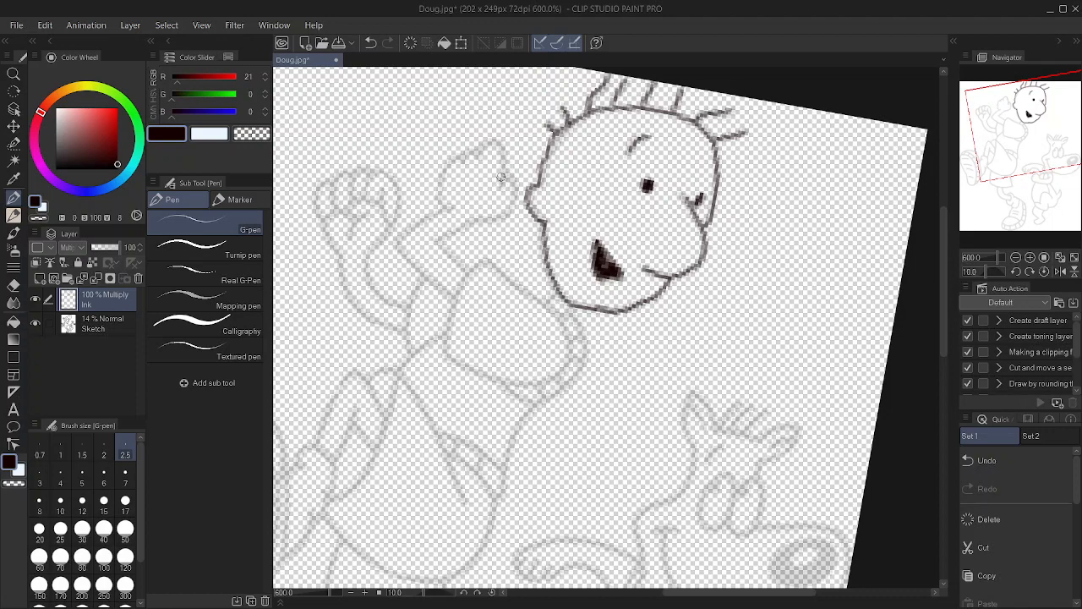
{"action": "mouse_move", "coordinate": [501, 180]}
{"action": "left_mouse_down"}
{"action": "mouse_move", "coordinate": [491, 145]}
{"action": "mouse_move", "coordinate": [466, 155]}
{"action": "mouse_move", "coordinate": [481, 163]}
{"action": "mouse_move", "coordinate": [458, 154]}
{"action": "mouse_move", "coordinate": [454, 207]}
{"action": "left_mouse_up"}
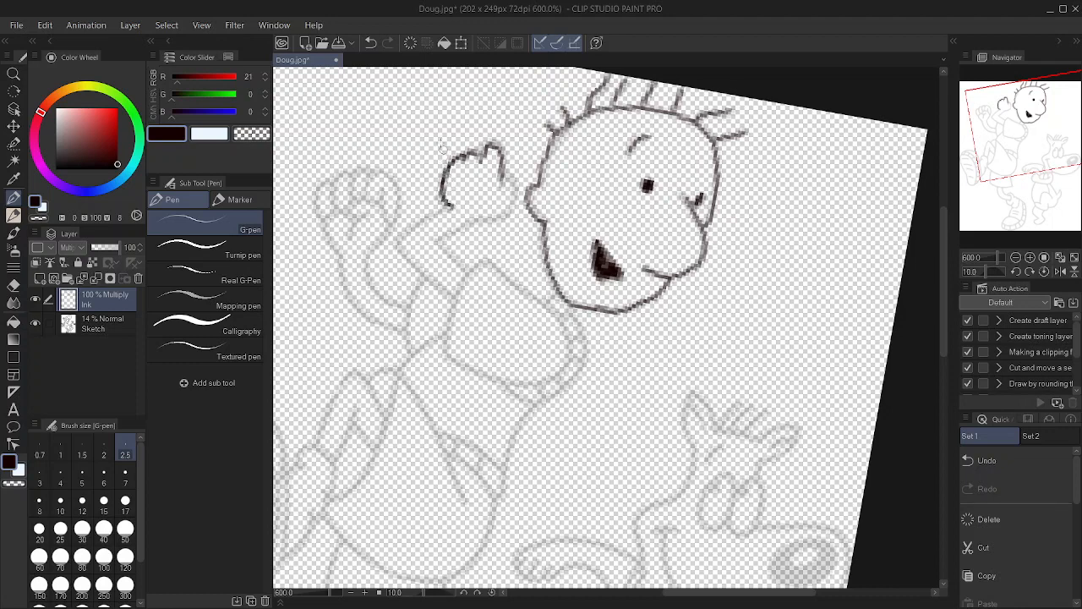
{"action": "scroll", "coordinate": [416, 121], "scroll_direction": "down", "scroll_amount": 2}
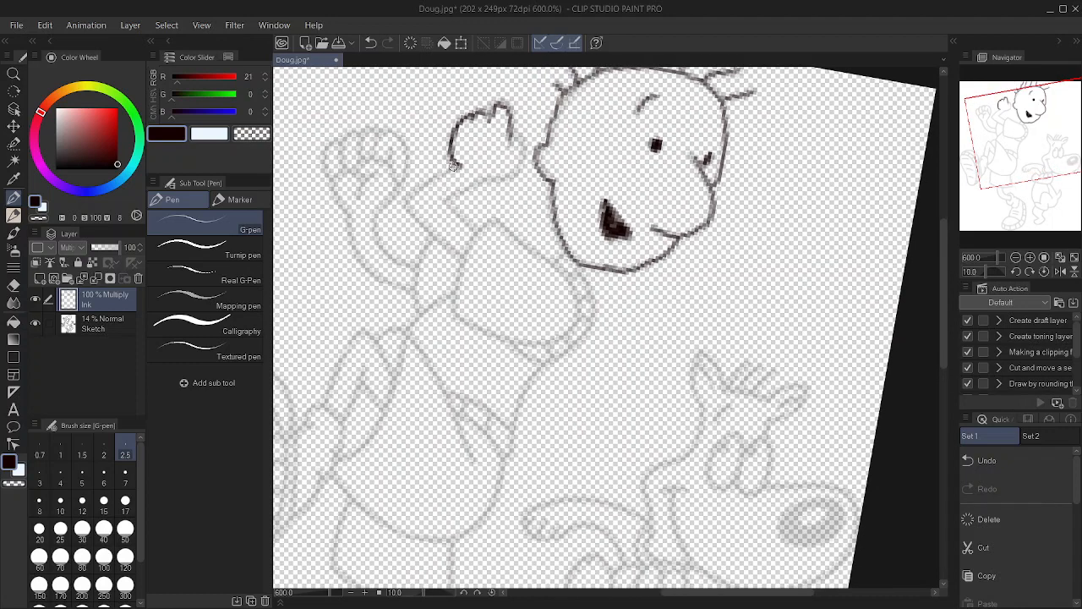
{"action": "mouse_move", "coordinate": [447, 170]}
{"action": "left_mouse_down"}
{"action": "mouse_move", "coordinate": [408, 206]}
{"action": "mouse_move", "coordinate": [462, 254]}
{"action": "mouse_move", "coordinate": [468, 226]}
{"action": "mouse_move", "coordinate": [450, 197]}
{"action": "mouse_move", "coordinate": [477, 182]}
{"action": "mouse_move", "coordinate": [451, 200]}
{"action": "mouse_move", "coordinate": [485, 196]}
{"action": "mouse_move", "coordinate": [474, 181]}
{"action": "mouse_move", "coordinate": [522, 152]}
{"action": "left_mouse_up"}
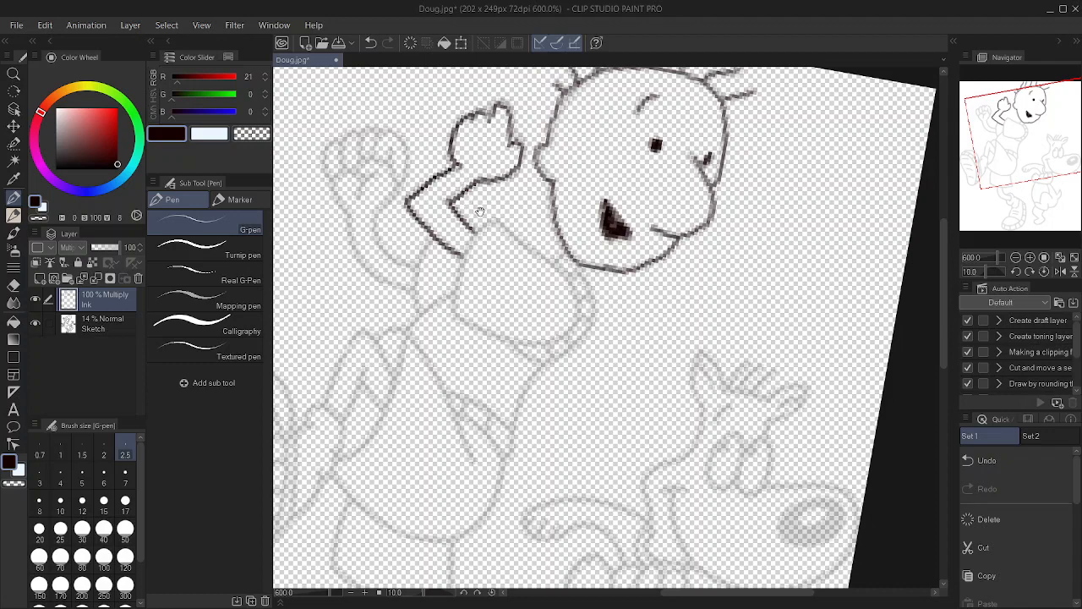
{"action": "left_click_drag", "start_coordinate": [470, 193], "coordinate": [442, 149]}
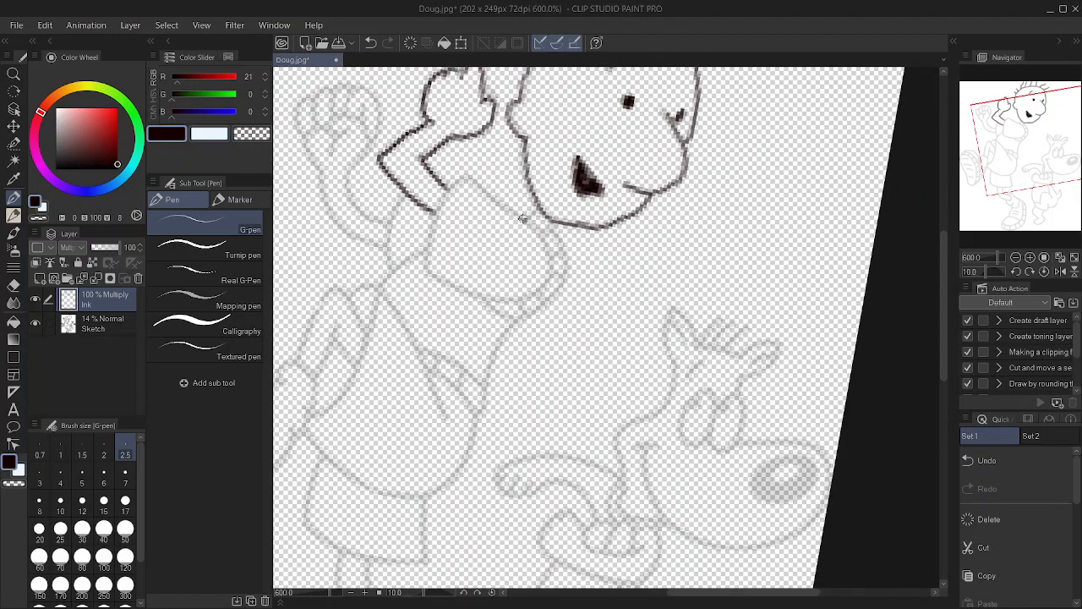
Ink the boy's rounded sleeve below the chin, and add the ribbed trim with short cross lines along its outer edge.
{"action": "mouse_move", "coordinate": [504, 208]}
{"action": "left_mouse_down"}
{"action": "mouse_move", "coordinate": [468, 176]}
{"action": "mouse_move", "coordinate": [452, 182]}
{"action": "mouse_move", "coordinate": [427, 272]}
{"action": "left_mouse_up"}
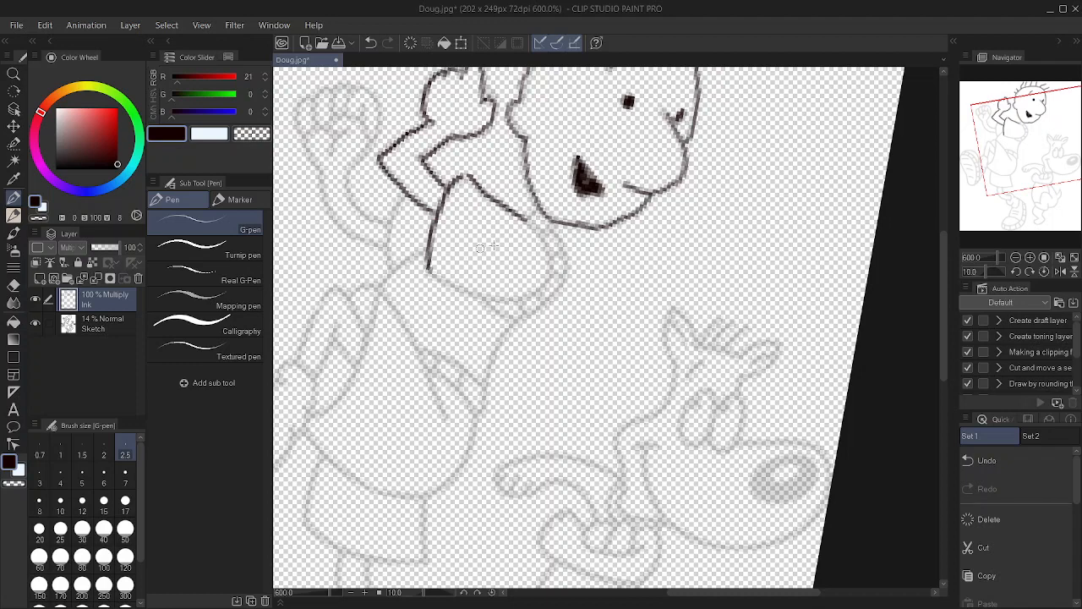
{"action": "left_click_drag", "start_coordinate": [515, 220], "coordinate": [546, 244]}
{"action": "key", "text": "ctrl+z"}
{"action": "mouse_move", "coordinate": [525, 220]}
{"action": "left_mouse_down"}
{"action": "mouse_move", "coordinate": [549, 255]}
{"action": "mouse_move", "coordinate": [530, 293]}
{"action": "mouse_move", "coordinate": [453, 287]}
{"action": "mouse_move", "coordinate": [424, 267]}
{"action": "mouse_move", "coordinate": [428, 256]}
{"action": "left_mouse_up"}
{"action": "scroll", "coordinate": [532, 188], "scroll_direction": "down", "scroll_amount": 2}
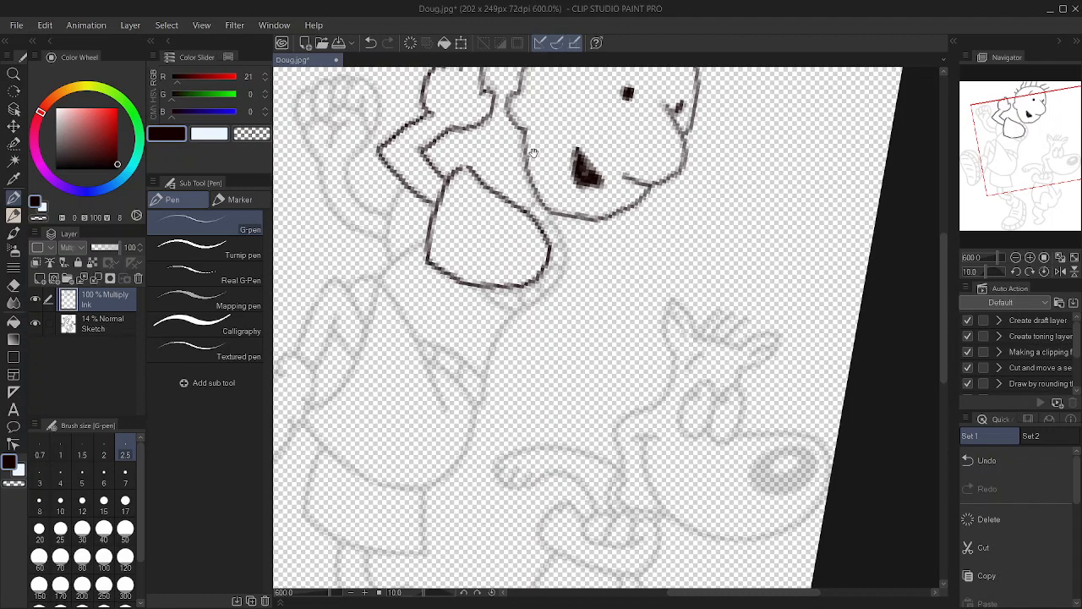
{"action": "mouse_move", "coordinate": [534, 181]}
{"action": "left_mouse_down"}
{"action": "mouse_move", "coordinate": [560, 224]}
{"action": "mouse_move", "coordinate": [551, 227]}
{"action": "mouse_move", "coordinate": [558, 246]}
{"action": "mouse_move", "coordinate": [518, 274]}
{"action": "left_mouse_up"}
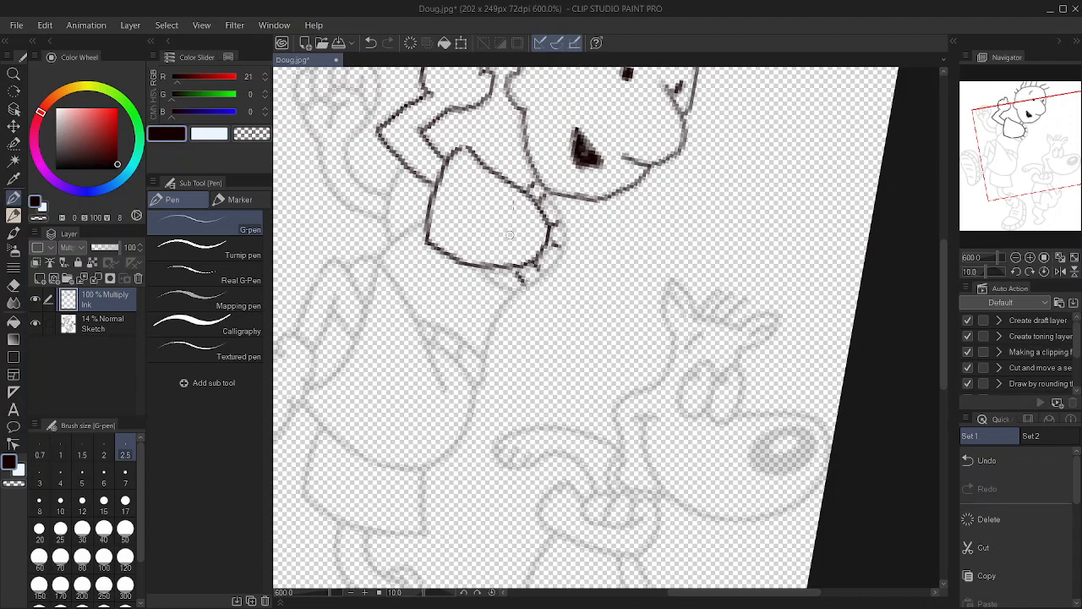
{"action": "mouse_move", "coordinate": [536, 184]}
{"action": "left_mouse_down"}
{"action": "mouse_move", "coordinate": [564, 230]}
{"action": "mouse_move", "coordinate": [560, 252]}
{"action": "mouse_move", "coordinate": [534, 285]}
{"action": "mouse_move", "coordinate": [484, 271]}
{"action": "left_mouse_up"}
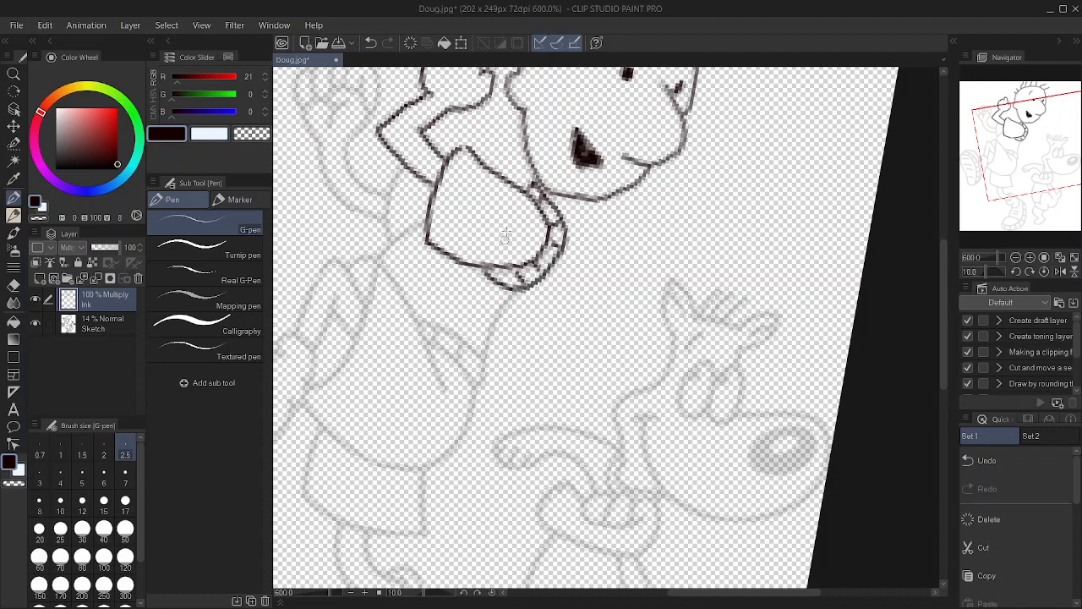
Ink the side of the torso below the sleeve, the short ribbed waistband, and the slanted lines running from it.
{"action": "left_click_drag", "start_coordinate": [508, 215], "coordinate": [534, 174]}
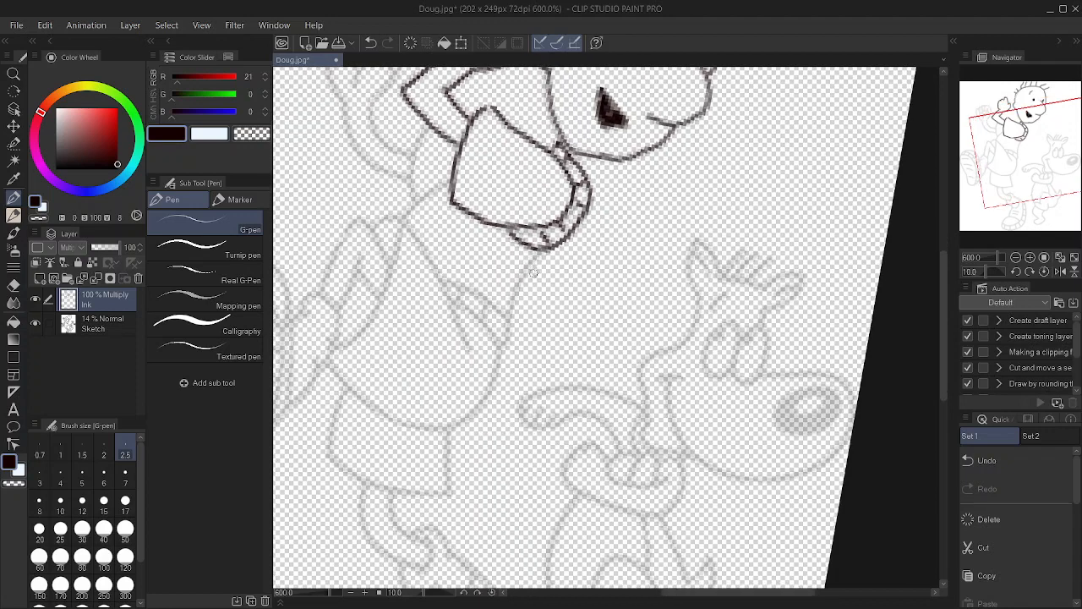
{"action": "left_click_drag", "start_coordinate": [527, 262], "coordinate": [506, 342]}
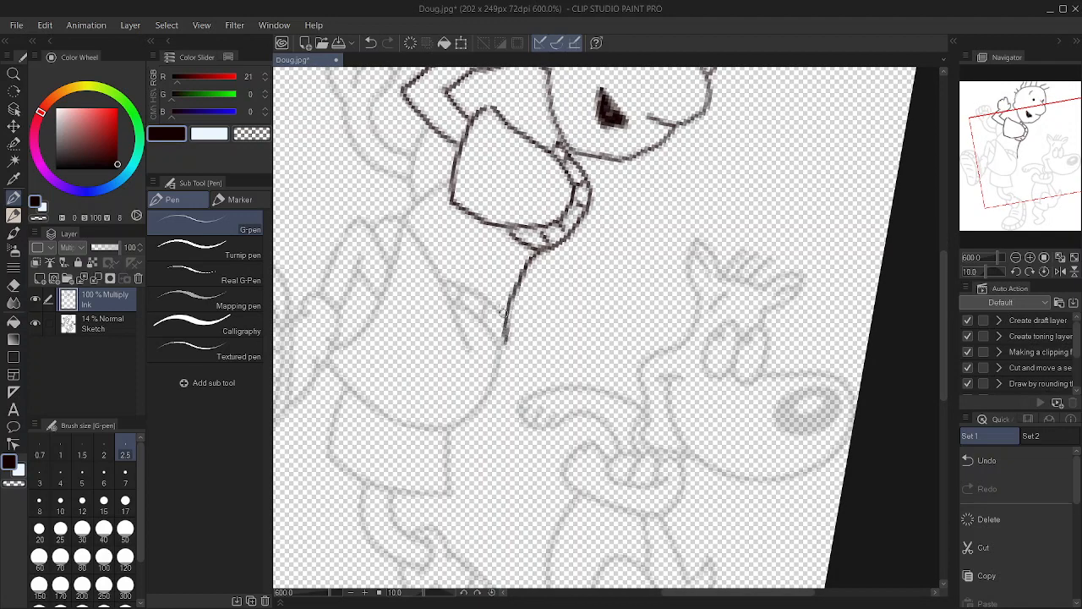
{"action": "mouse_move", "coordinate": [482, 304]}
{"action": "left_mouse_down"}
{"action": "mouse_move", "coordinate": [483, 318]}
{"action": "mouse_move", "coordinate": [490, 305]}
{"action": "mouse_move", "coordinate": [449, 284]}
{"action": "mouse_move", "coordinate": [477, 318]}
{"action": "mouse_move", "coordinate": [458, 305]}
{"action": "left_mouse_up"}
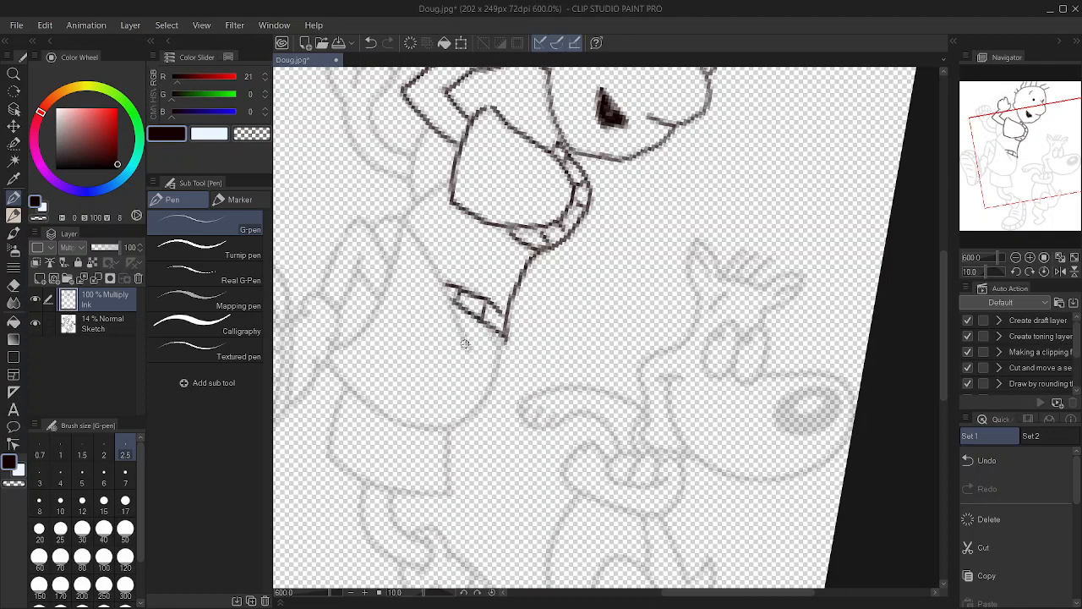
{"action": "mouse_move", "coordinate": [467, 347]}
{"action": "left_mouse_down"}
{"action": "mouse_move", "coordinate": [406, 226]}
{"action": "mouse_move", "coordinate": [380, 307]}
{"action": "mouse_move", "coordinate": [348, 337]}
{"action": "left_mouse_up"}
{"action": "key", "text": "ctrl+z"}
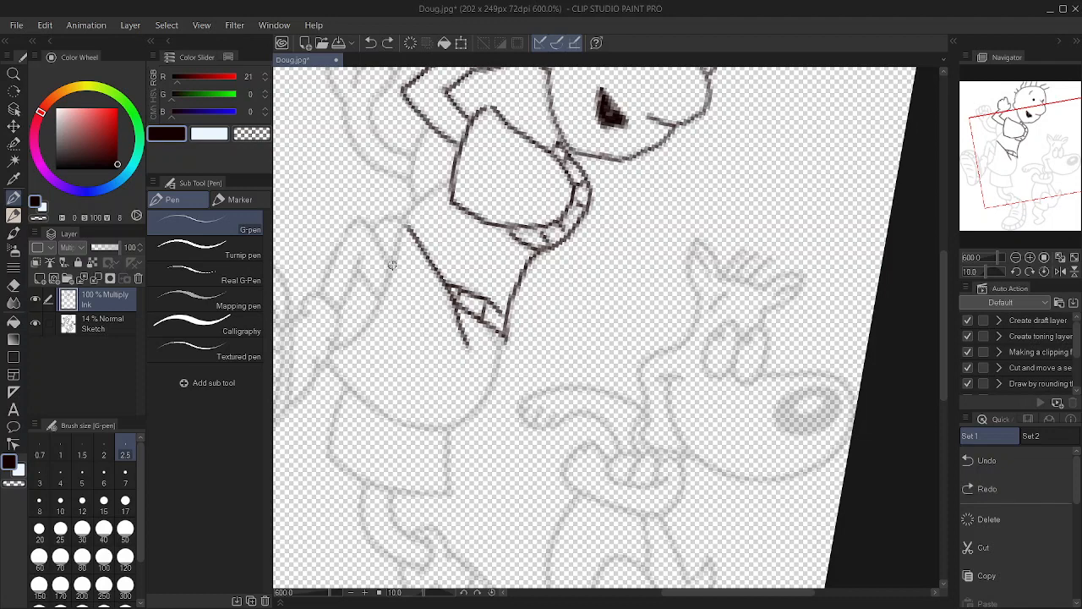
Rotate the canvas to -45 degrees and ink the rounded outline of the lower torso below the ribbed waistband.
{"action": "key", "text": "minus"}
{"action": "key", "text": "minus"}
{"action": "key", "text": "minus"}
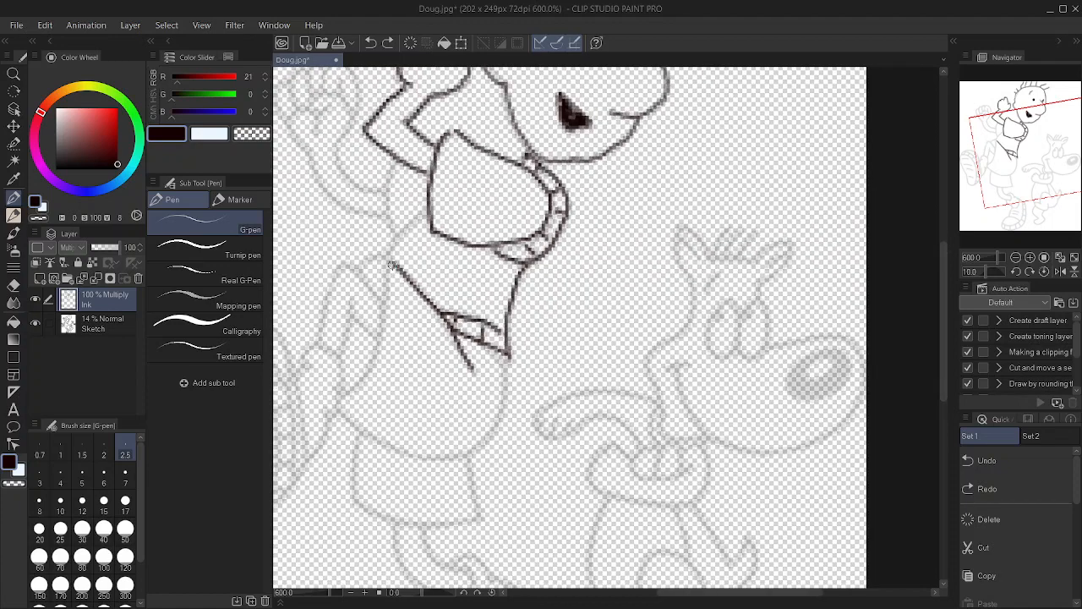
{"action": "key", "text": "minus"}
{"action": "key", "text": "minus"}
{"action": "key", "text": "minus"}
{"action": "key", "text": "minus"}
{"action": "key", "text": "minus"}
{"action": "key", "text": "minus"}
{"action": "key", "text": "minus"}
{"action": "key", "text": "minus"}
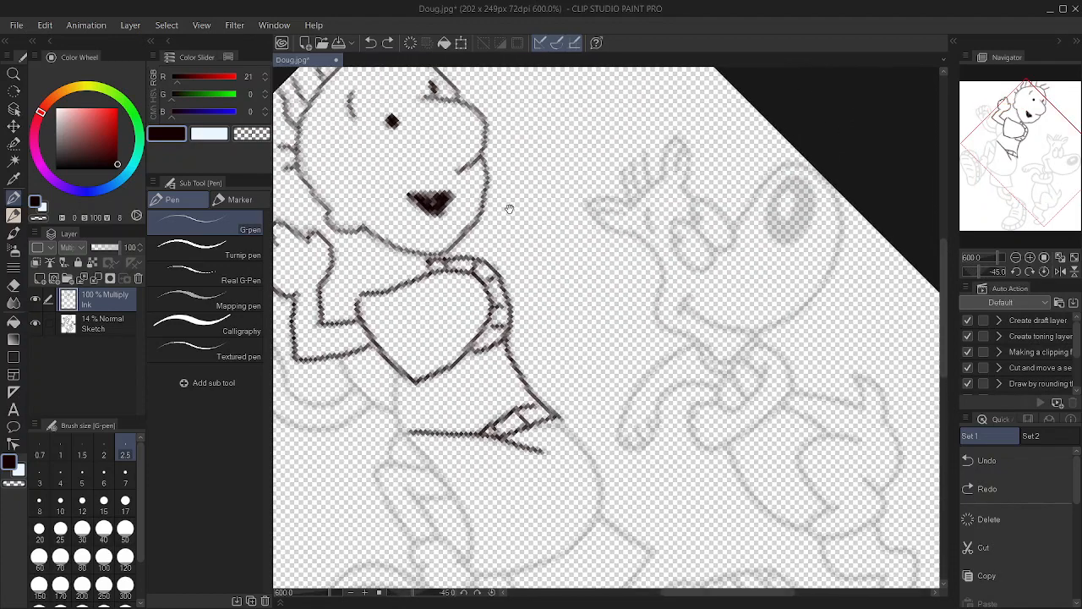
{"action": "left_click_drag", "start_coordinate": [510, 209], "coordinate": [532, 114]}
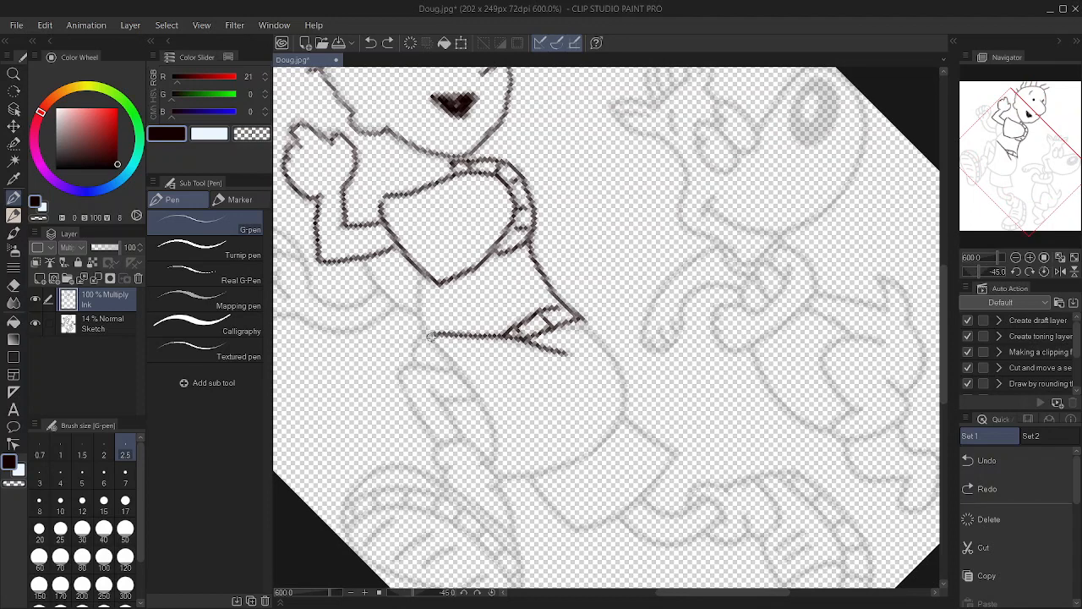
{"action": "mouse_move", "coordinate": [430, 335]}
{"action": "left_mouse_down"}
{"action": "mouse_move", "coordinate": [488, 414]}
{"action": "mouse_move", "coordinate": [495, 463]}
{"action": "left_mouse_up"}
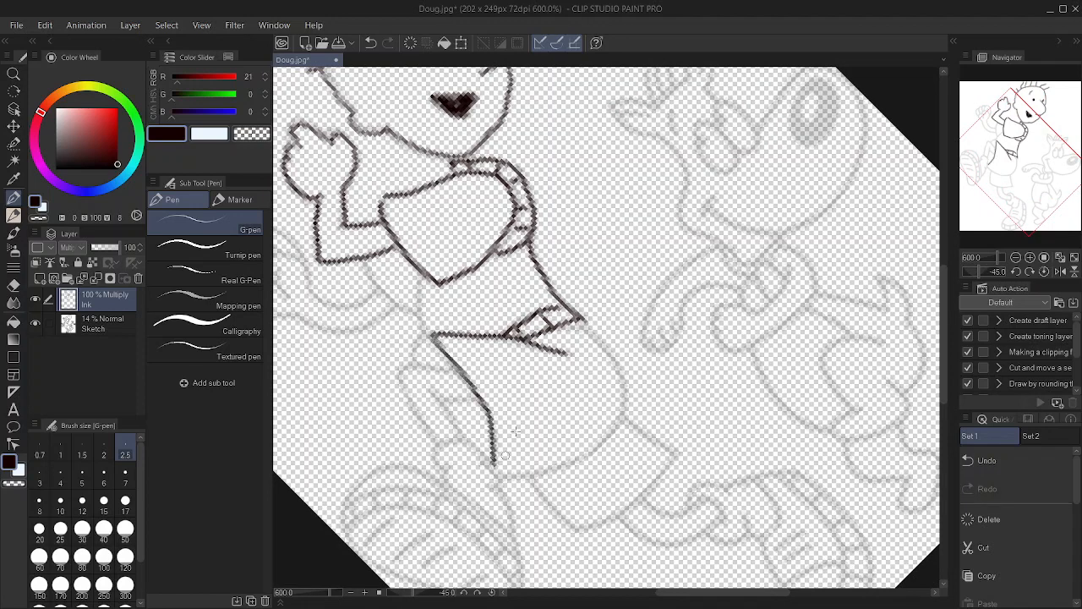
{"action": "mouse_move", "coordinate": [557, 326]}
{"action": "left_mouse_down"}
{"action": "mouse_move", "coordinate": [579, 326]}
{"action": "mouse_move", "coordinate": [615, 369]}
{"action": "mouse_move", "coordinate": [625, 405]}
{"action": "mouse_move", "coordinate": [575, 460]}
{"action": "mouse_move", "coordinate": [502, 475]}
{"action": "mouse_move", "coordinate": [490, 457]}
{"action": "left_mouse_up"}
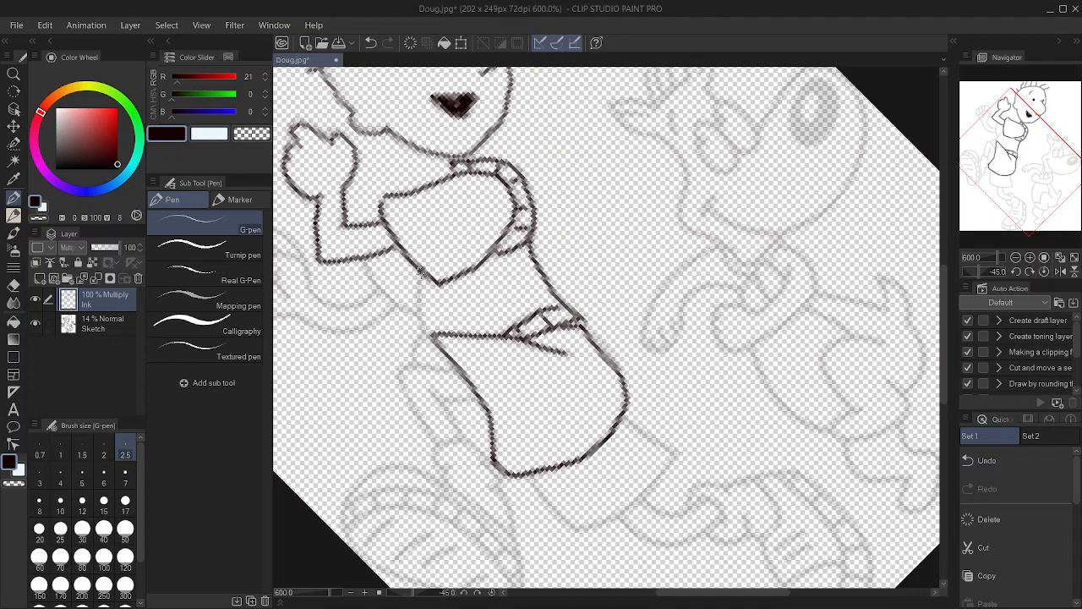
Ink the boy's other arm with its short sleeve, curved forearm and fist, including the lines between the fingers.
{"action": "left_click_drag", "start_coordinate": [419, 271], "coordinate": [416, 310]}
{"action": "left_click_drag", "start_coordinate": [369, 269], "coordinate": [414, 311]}
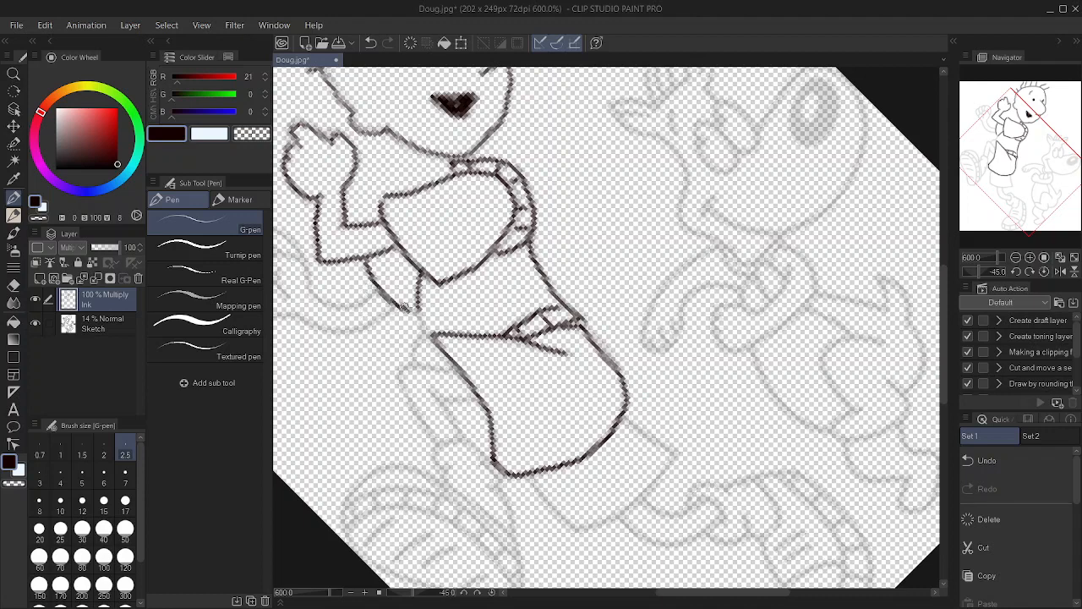
{"action": "mouse_move", "coordinate": [376, 354]}
{"action": "left_mouse_down"}
{"action": "mouse_move", "coordinate": [502, 314]}
{"action": "mouse_move", "coordinate": [566, 310]}
{"action": "left_mouse_up"}
{"action": "mouse_move", "coordinate": [524, 249]}
{"action": "left_mouse_down"}
{"action": "mouse_move", "coordinate": [478, 267]}
{"action": "mouse_move", "coordinate": [443, 221]}
{"action": "mouse_move", "coordinate": [416, 226]}
{"action": "mouse_move", "coordinate": [430, 253]}
{"action": "mouse_move", "coordinate": [404, 272]}
{"action": "left_mouse_up"}
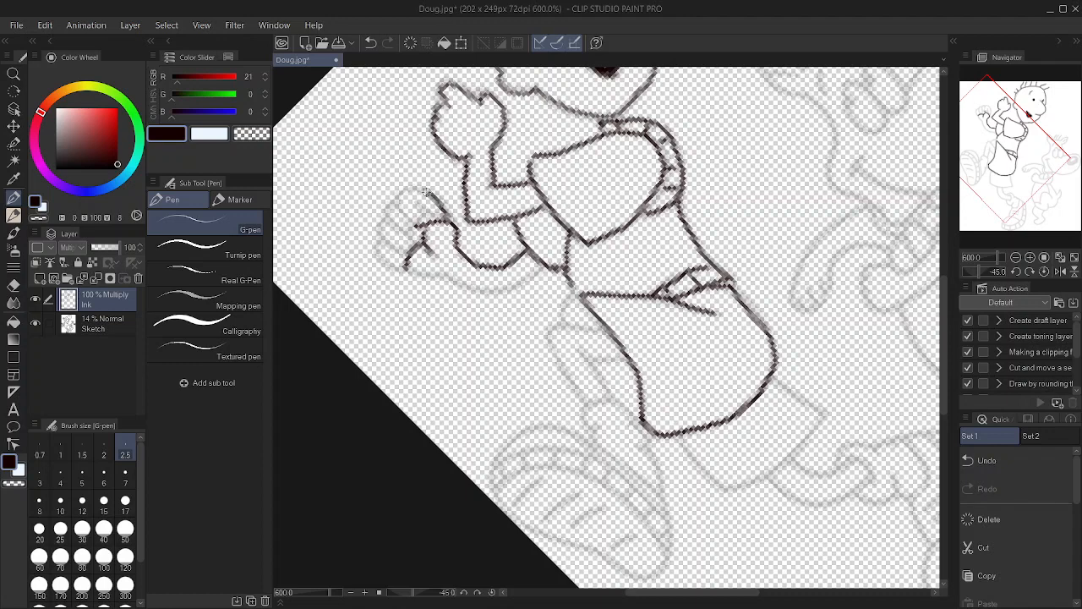
{"action": "mouse_move", "coordinate": [404, 192]}
{"action": "left_mouse_down"}
{"action": "mouse_move", "coordinate": [389, 221]}
{"action": "mouse_move", "coordinate": [418, 252]}
{"action": "mouse_move", "coordinate": [392, 243]}
{"action": "mouse_move", "coordinate": [413, 261]}
{"action": "mouse_move", "coordinate": [380, 257]}
{"action": "mouse_move", "coordinate": [406, 272]}
{"action": "left_mouse_up"}
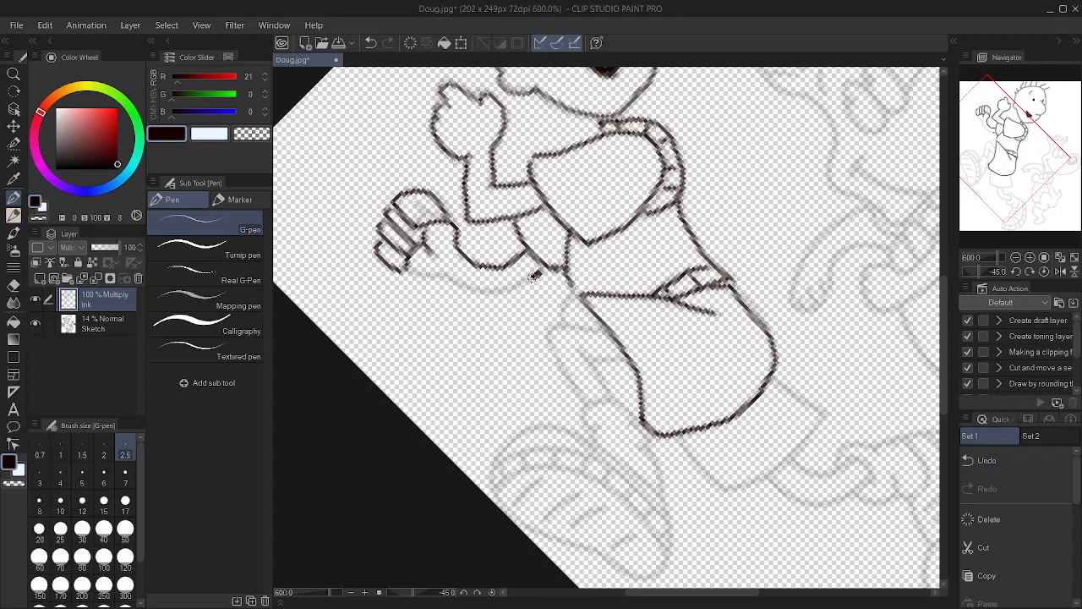
{"action": "mouse_move", "coordinate": [532, 278]}
{"action": "left_mouse_down"}
{"action": "mouse_move", "coordinate": [472, 290]}
{"action": "mouse_move", "coordinate": [404, 267]}
{"action": "left_mouse_up"}
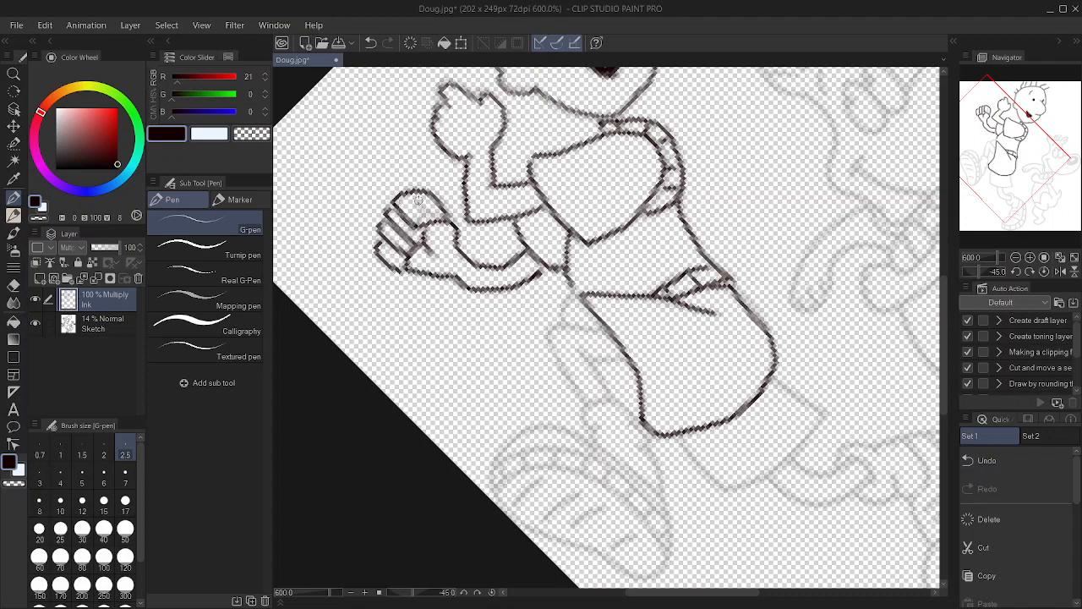
{"action": "left_click_drag", "start_coordinate": [414, 195], "coordinate": [436, 218]}
Ink the shorts over the raised back leg with their fold lines, then the sock and ankle below them.
{"action": "mouse_move", "coordinate": [541, 268]}
{"action": "left_mouse_down"}
{"action": "mouse_move", "coordinate": [525, 238]}
{"action": "mouse_move", "coordinate": [526, 256]}
{"action": "mouse_move", "coordinate": [566, 273]}
{"action": "mouse_move", "coordinate": [568, 262]}
{"action": "mouse_move", "coordinate": [513, 258]}
{"action": "mouse_move", "coordinate": [548, 326]}
{"action": "left_mouse_up"}
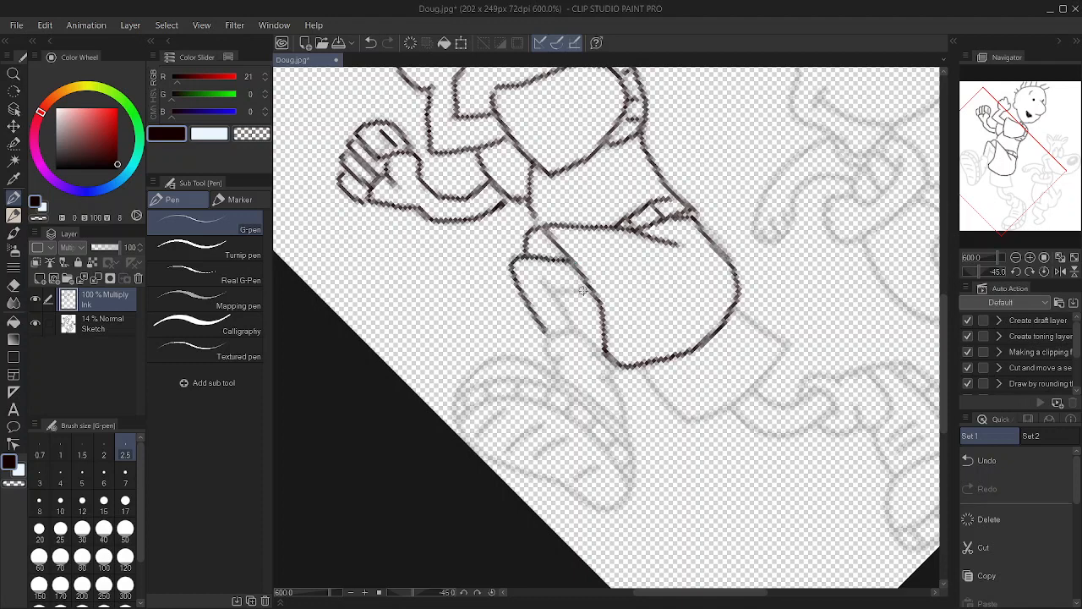
{"action": "mouse_move", "coordinate": [582, 290]}
{"action": "left_mouse_down"}
{"action": "mouse_move", "coordinate": [541, 279]}
{"action": "mouse_move", "coordinate": [568, 328]}
{"action": "left_mouse_up"}
{"action": "left_click_drag", "start_coordinate": [536, 253], "coordinate": [518, 194]}
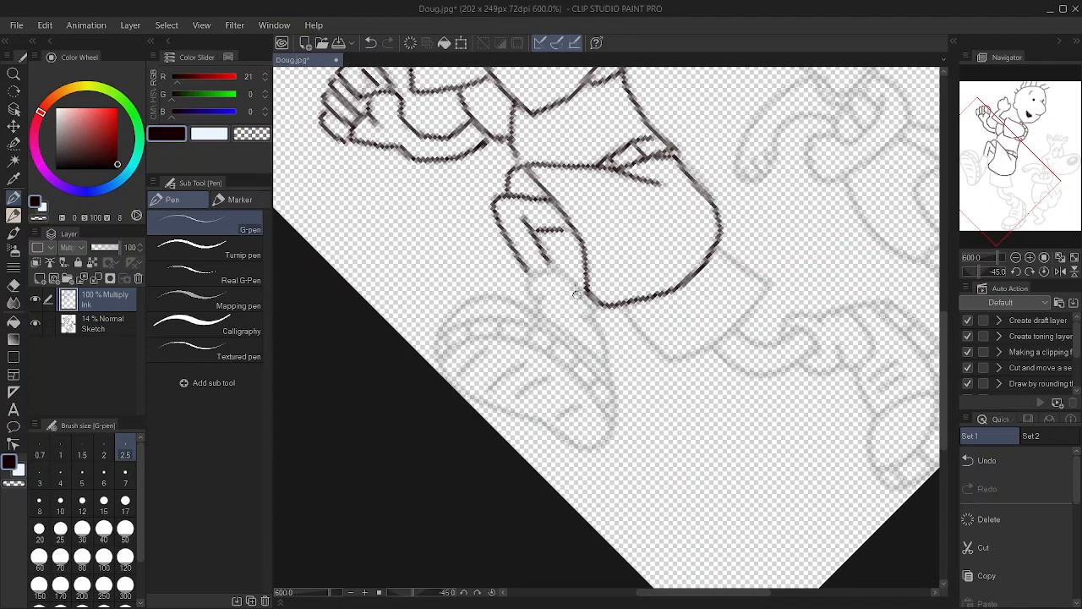
{"action": "mouse_move", "coordinate": [565, 277]}
{"action": "left_mouse_down"}
{"action": "mouse_move", "coordinate": [530, 273]}
{"action": "mouse_move", "coordinate": [524, 290]}
{"action": "mouse_move", "coordinate": [538, 296]}
{"action": "mouse_move", "coordinate": [536, 315]}
{"action": "mouse_move", "coordinate": [583, 316]}
{"action": "mouse_move", "coordinate": [604, 355]}
{"action": "left_mouse_up"}
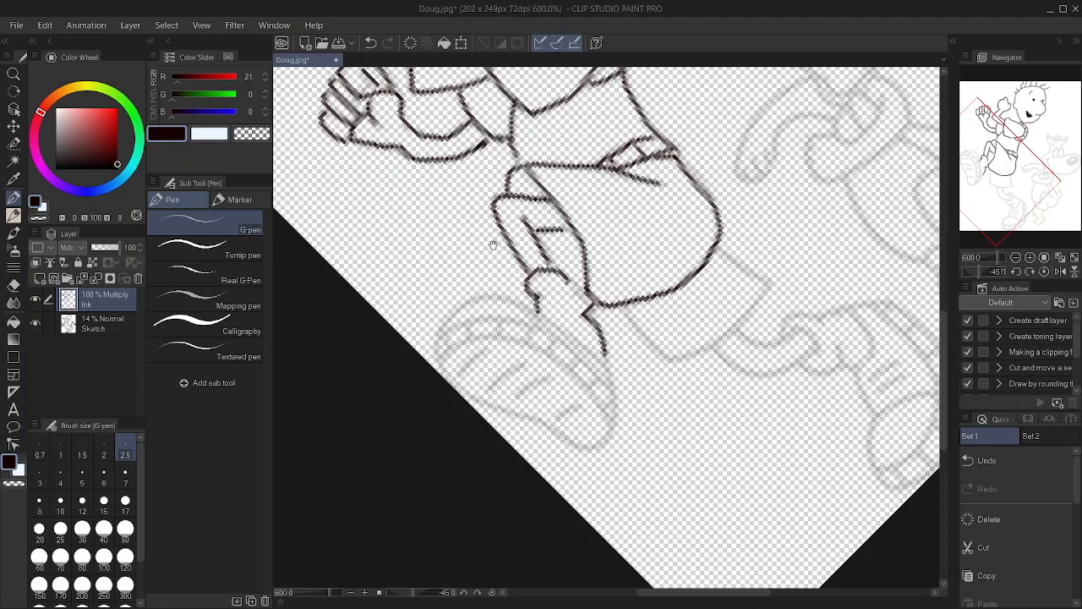
Outline the raised back shoe and its sole, and add the double band with short cross lines around the edge.
{"action": "scroll", "coordinate": [491, 245], "scroll_direction": "down", "scroll_amount": 3}
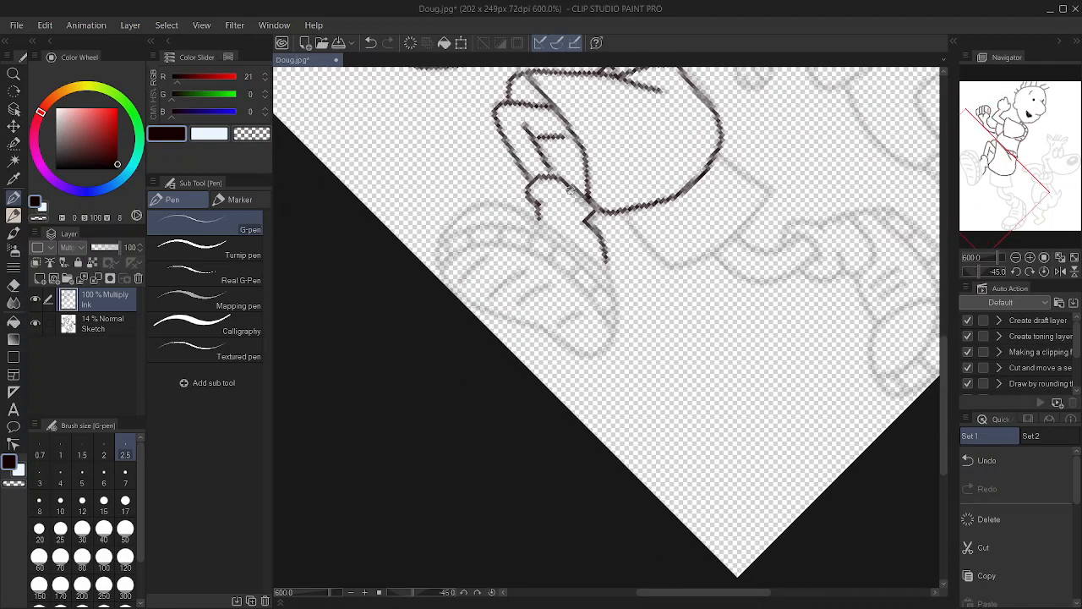
{"action": "scroll", "coordinate": [465, 163], "scroll_direction": "down", "scroll_amount": 2}
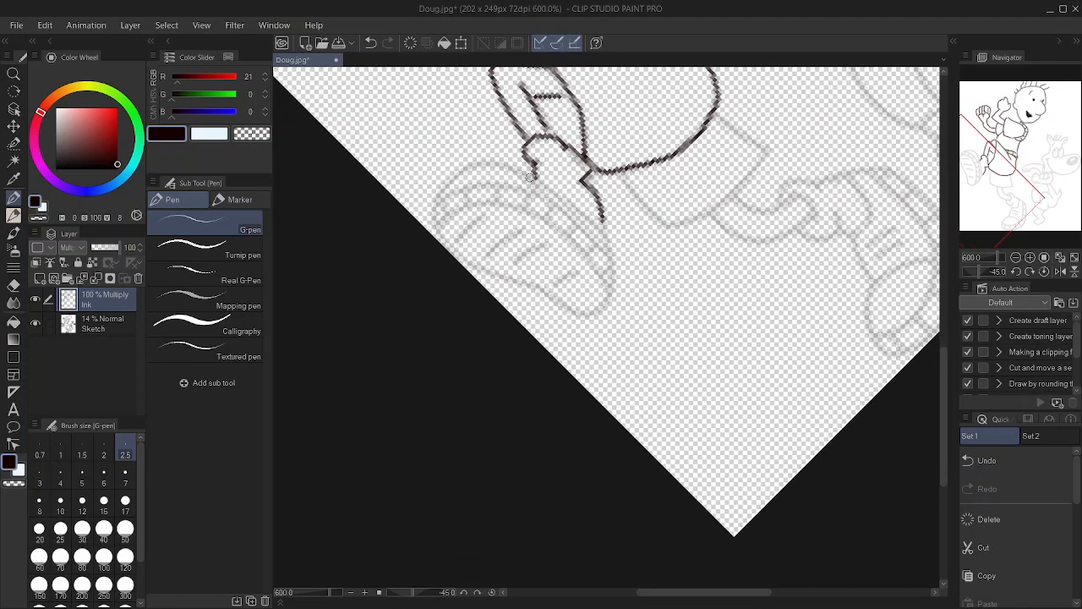
{"action": "mouse_move", "coordinate": [527, 175]}
{"action": "left_mouse_down"}
{"action": "mouse_move", "coordinate": [488, 160]}
{"action": "mouse_move", "coordinate": [438, 194]}
{"action": "left_mouse_up"}
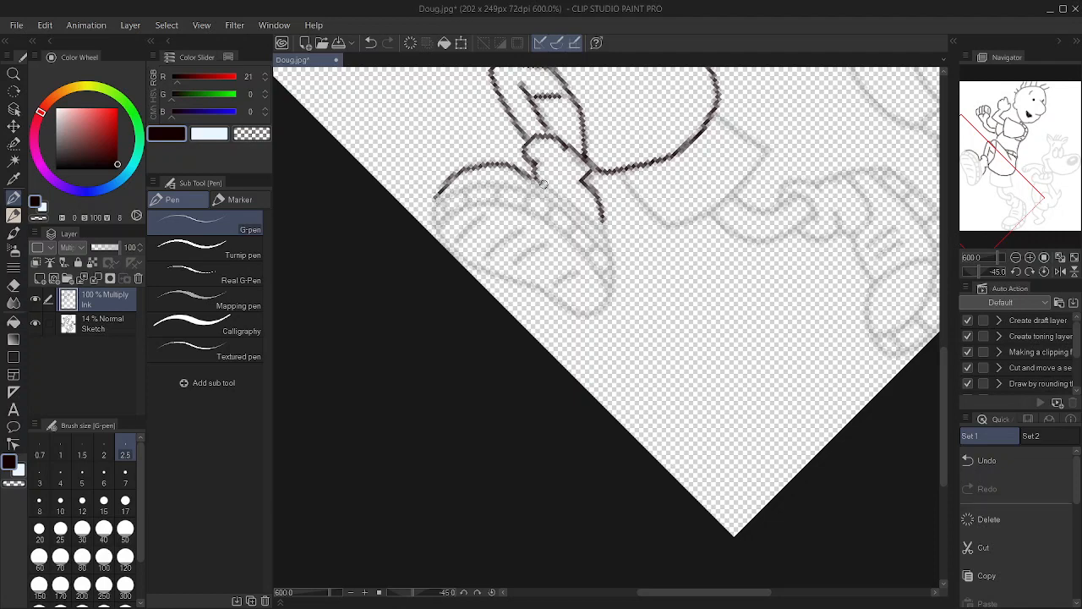
{"action": "mouse_move", "coordinate": [543, 183]}
{"action": "left_mouse_down"}
{"action": "mouse_move", "coordinate": [600, 224]}
{"action": "mouse_move", "coordinate": [605, 242]}
{"action": "left_mouse_up"}
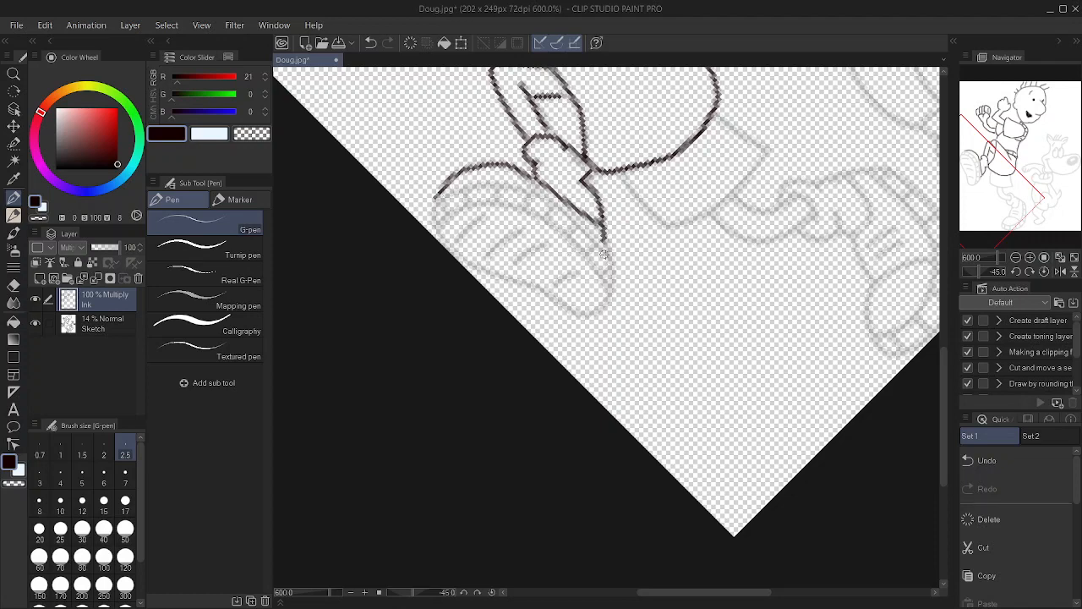
{"action": "mouse_move", "coordinate": [607, 255]}
{"action": "left_mouse_down"}
{"action": "mouse_move", "coordinate": [579, 222]}
{"action": "mouse_move", "coordinate": [504, 184]}
{"action": "mouse_move", "coordinate": [456, 189]}
{"action": "mouse_move", "coordinate": [431, 216]}
{"action": "left_mouse_up"}
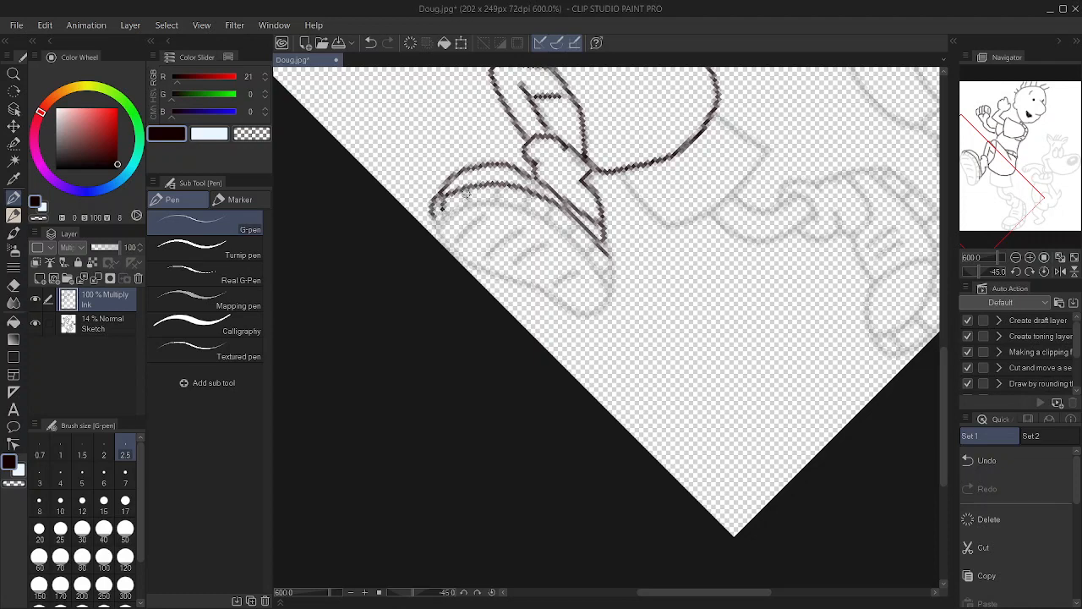
{"action": "left_click", "coordinate": [464, 199]}
{"action": "left_click", "coordinate": [494, 195]}
{"action": "mouse_move", "coordinate": [593, 242]}
{"action": "left_mouse_down"}
{"action": "mouse_move", "coordinate": [615, 277]}
{"action": "mouse_move", "coordinate": [585, 206]}
{"action": "mouse_move", "coordinate": [534, 167]}
{"action": "mouse_move", "coordinate": [477, 156]}
{"action": "mouse_move", "coordinate": [441, 168]}
{"action": "mouse_move", "coordinate": [463, 211]}
{"action": "mouse_move", "coordinate": [590, 271]}
{"action": "mouse_move", "coordinate": [568, 263]}
{"action": "left_mouse_up"}
{"action": "scroll", "coordinate": [499, 190], "scroll_direction": "down", "scroll_amount": 3}
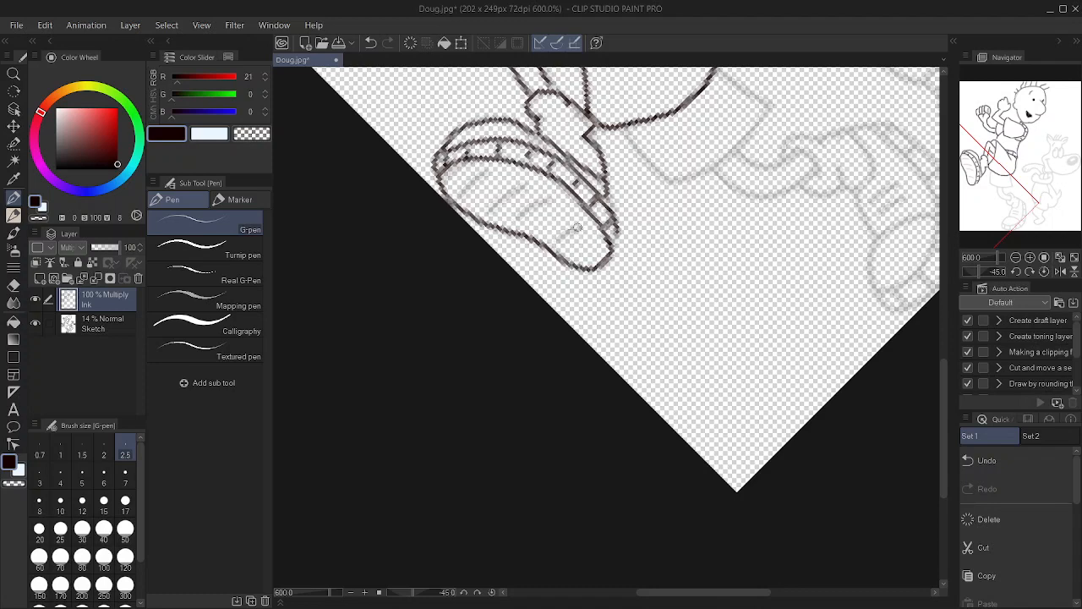
Ink the short curved tread lines across the sole of the raised shoe.
{"action": "left_click_drag", "start_coordinate": [577, 226], "coordinate": [556, 242]}
{"action": "mouse_move", "coordinate": [534, 202]}
{"action": "left_mouse_down"}
{"action": "mouse_move", "coordinate": [518, 217]}
{"action": "mouse_move", "coordinate": [498, 200]}
{"action": "mouse_move", "coordinate": [489, 212]}
{"action": "left_mouse_up"}
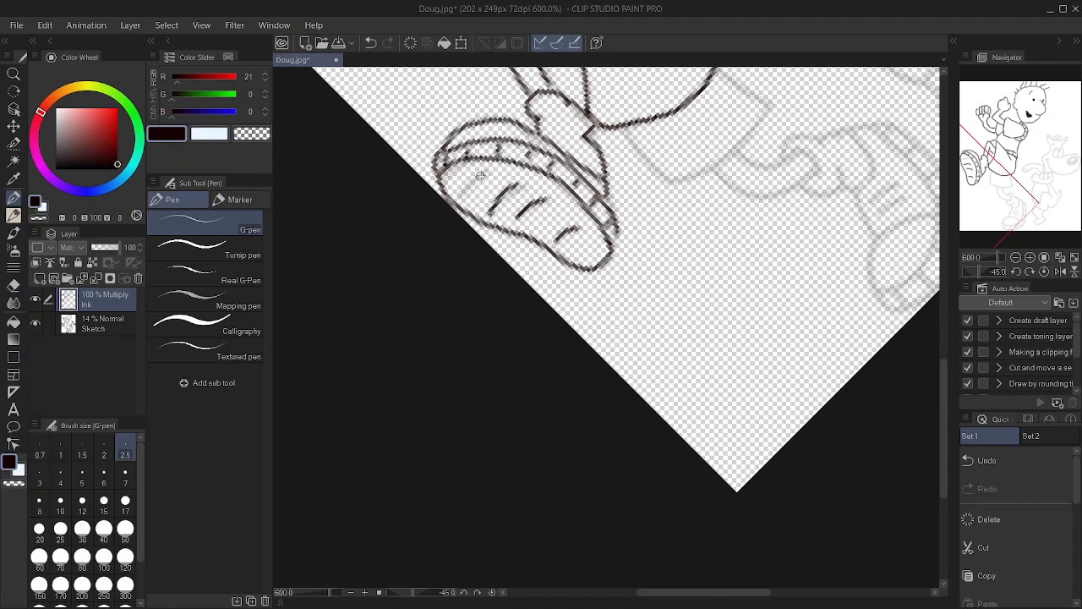
{"action": "left_click_drag", "start_coordinate": [482, 170], "coordinate": [459, 205]}
Ink both sides and the hem of the front shorts leg below the torso.
{"action": "left_click_drag", "start_coordinate": [631, 246], "coordinate": [517, 305]}
{"action": "left_click_drag", "start_coordinate": [602, 131], "coordinate": [651, 166]}
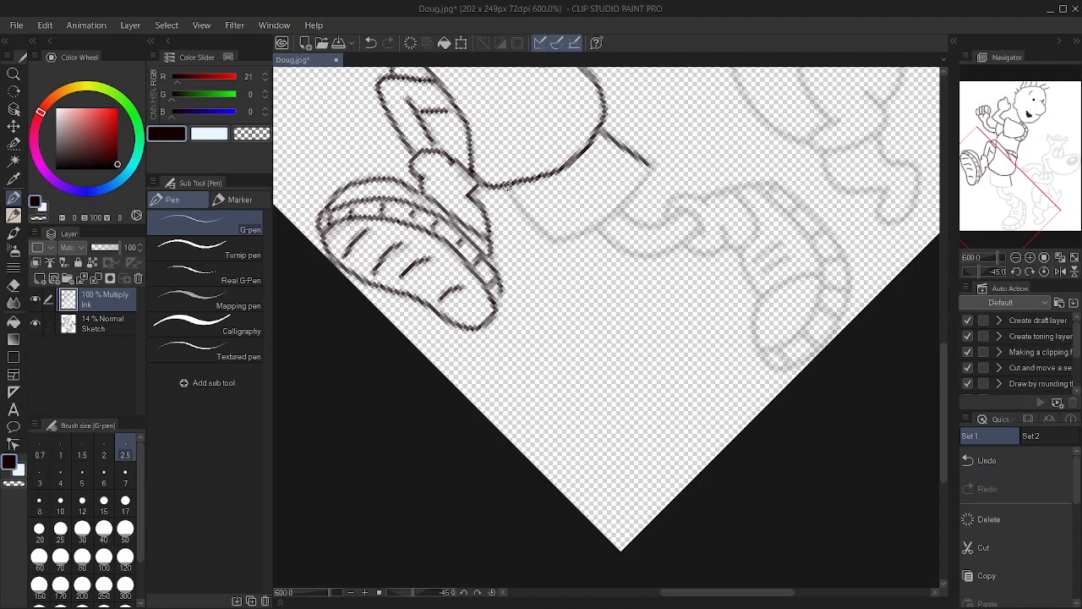
{"action": "left_click_drag", "start_coordinate": [507, 188], "coordinate": [529, 219]}
{"action": "mouse_move", "coordinate": [650, 162]}
{"action": "left_mouse_down"}
{"action": "mouse_move", "coordinate": [623, 207]}
{"action": "mouse_move", "coordinate": [560, 238]}
{"action": "left_mouse_up"}
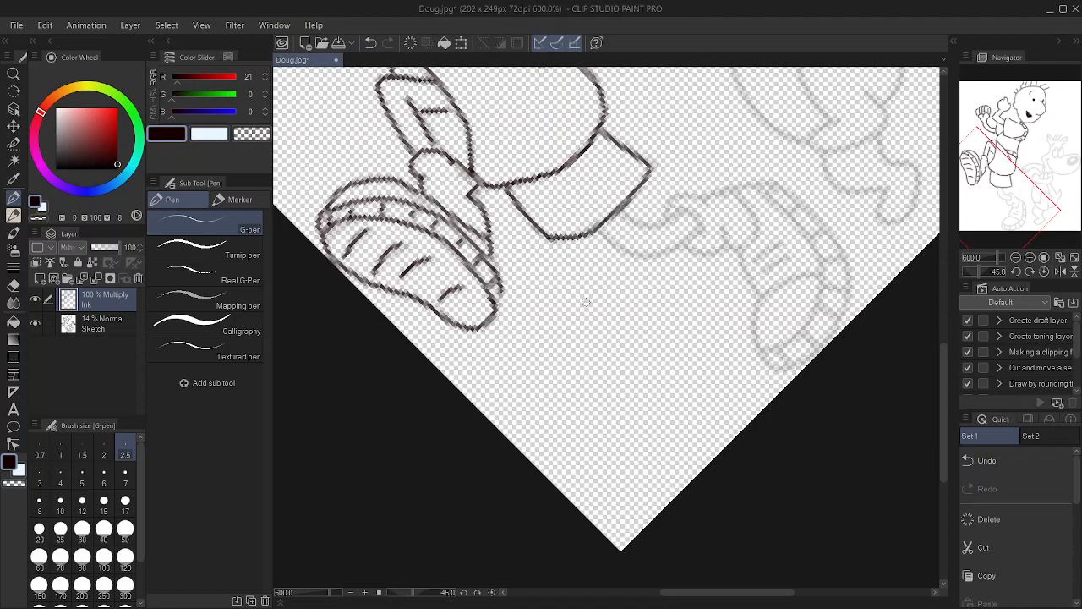
Ink the front leg below the shorts hem and the bunched sock at its ankle, redoing the misplaced sock stroke.
{"action": "left_click_drag", "start_coordinate": [694, 251], "coordinate": [627, 175]}
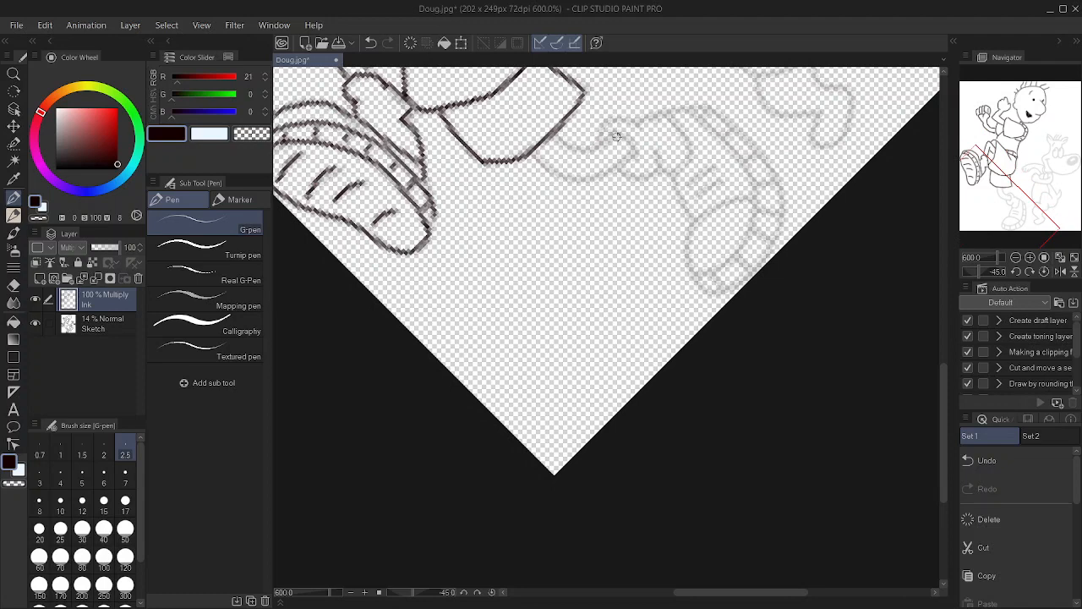
{"action": "mouse_move", "coordinate": [616, 136]}
{"action": "left_mouse_down"}
{"action": "mouse_move", "coordinate": [557, 136]}
{"action": "mouse_move", "coordinate": [530, 151]}
{"action": "mouse_move", "coordinate": [555, 178]}
{"action": "mouse_move", "coordinate": [592, 179]}
{"action": "mouse_move", "coordinate": [631, 150]}
{"action": "mouse_move", "coordinate": [613, 125]}
{"action": "mouse_move", "coordinate": [602, 138]}
{"action": "mouse_move", "coordinate": [634, 124]}
{"action": "mouse_move", "coordinate": [602, 133]}
{"action": "left_mouse_up"}
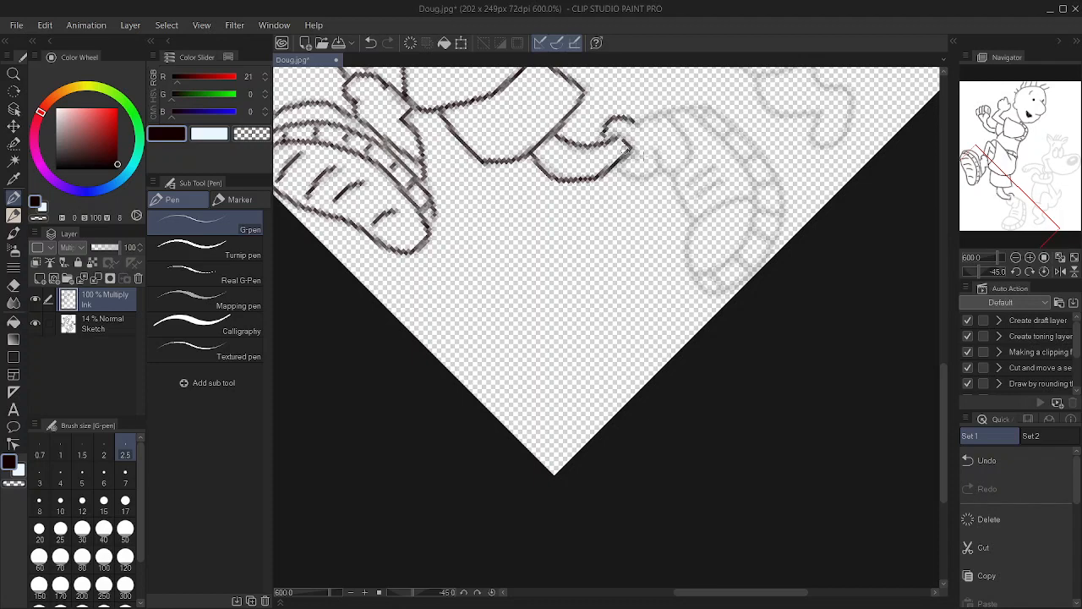
{"action": "left_click_drag", "start_coordinate": [665, 110], "coordinate": [627, 121]}
{"action": "key", "text": "ctrl+z"}
{"action": "mouse_move", "coordinate": [633, 121]}
{"action": "left_mouse_down"}
{"action": "mouse_move", "coordinate": [689, 150]}
{"action": "mouse_move", "coordinate": [677, 170]}
{"action": "mouse_move", "coordinate": [657, 151]}
{"action": "mouse_move", "coordinate": [664, 171]}
{"action": "mouse_move", "coordinate": [622, 161]}
{"action": "left_mouse_up"}
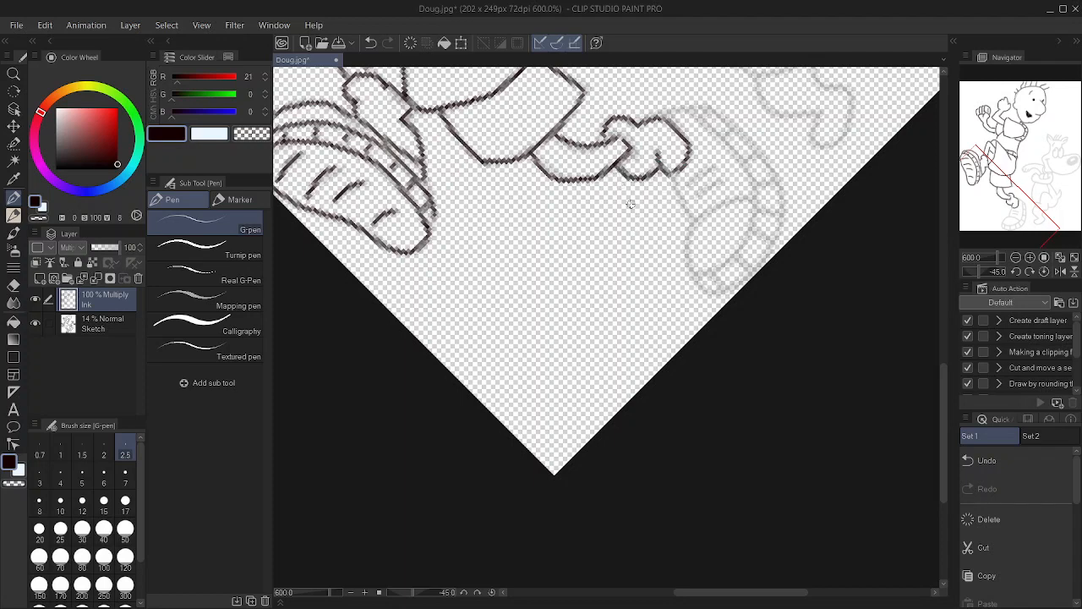
Ink the short upper heel line of the front shoe beside the bunched sock, undoing the stroke that continues it.
{"action": "scroll", "coordinate": [630, 204], "scroll_direction": "right", "scroll_amount": 3}
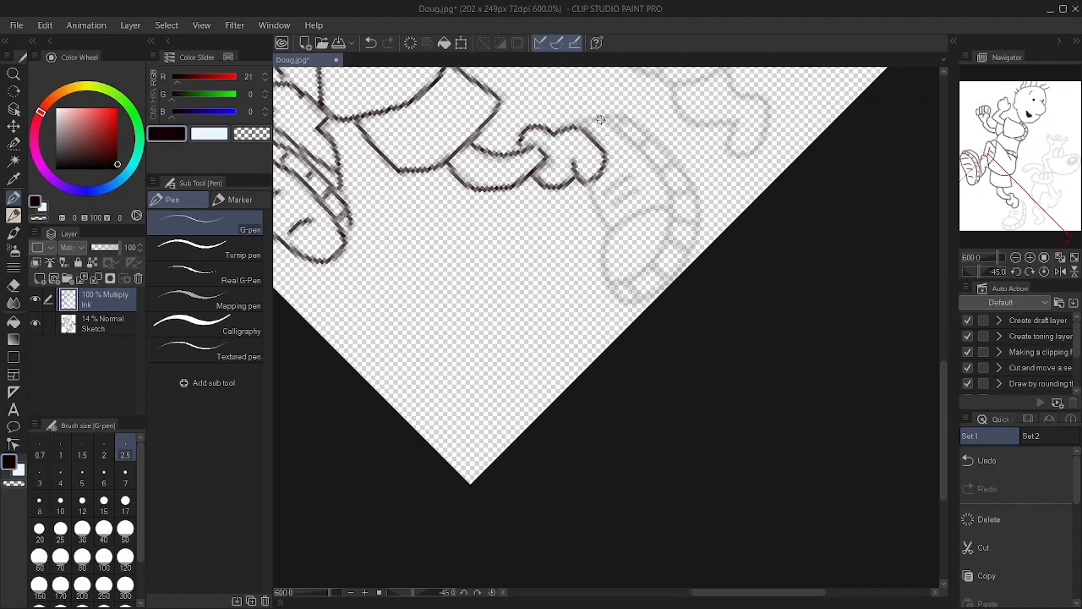
{"action": "mouse_move", "coordinate": [600, 119]}
{"action": "left_mouse_down"}
{"action": "mouse_move", "coordinate": [631, 150]}
{"action": "mouse_move", "coordinate": [631, 193]}
{"action": "mouse_move", "coordinate": [611, 202]}
{"action": "mouse_move", "coordinate": [578, 190]}
{"action": "mouse_move", "coordinate": [592, 149]}
{"action": "mouse_move", "coordinate": [586, 123]}
{"action": "mouse_move", "coordinate": [600, 114]}
{"action": "mouse_move", "coordinate": [629, 149]}
{"action": "left_mouse_up"}
{"action": "key", "text": "ctrl+z"}
{"action": "key", "text": "ctrl+z"}
{"action": "key", "text": "minus"}
{"action": "key", "text": "minus"}
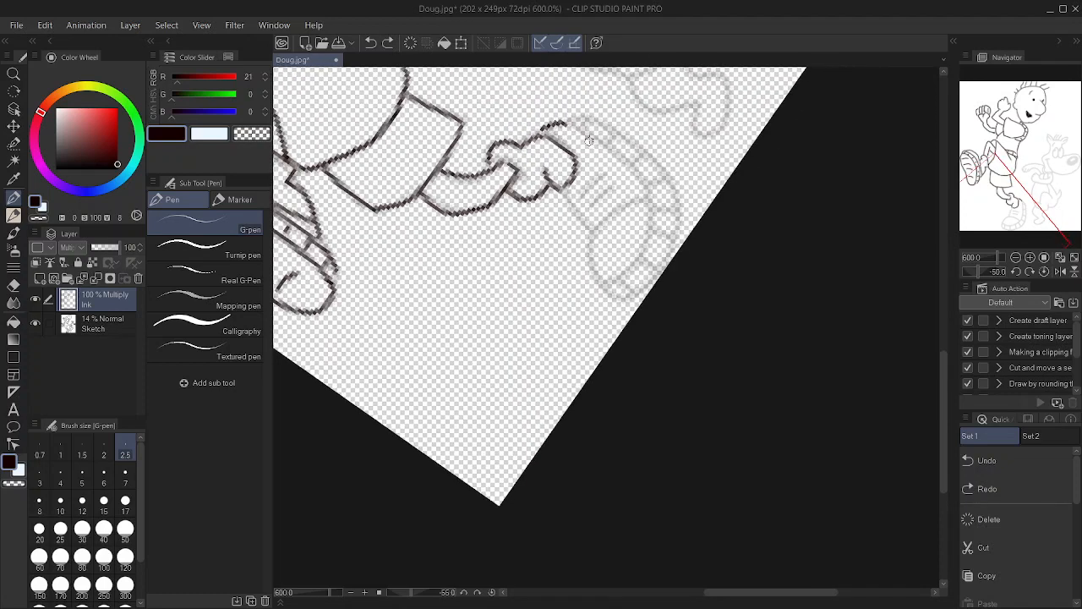
Ink the top edge, rounded toe cap and lace lines of the front shoe.
{"action": "key", "text": "asciicircum"}
{"action": "key", "text": "asciicircum"}
{"action": "key", "text": "asciicircum"}
{"action": "key", "text": "asciicircum"}
{"action": "key", "text": "asciicircum"}
{"action": "key", "text": "asciicircum"}
{"action": "key", "text": "asciicircum"}
{"action": "key", "text": "asciicircum"}
{"action": "key", "text": "asciicircum"}
{"action": "key", "text": "asciicircum"}
{"action": "key", "text": "asciicircum"}
{"action": "key", "text": "asciicircum"}
{"action": "key", "text": "asciicircum"}
{"action": "key", "text": "asciicircum"}
{"action": "key", "text": "asciicircum"}
{"action": "key", "text": "asciicircum"}
{"action": "key", "text": "asciicircum"}
{"action": "key", "text": "asciicircum"}
{"action": "key", "text": "asciicircum"}
{"action": "key", "text": "asciicircum"}
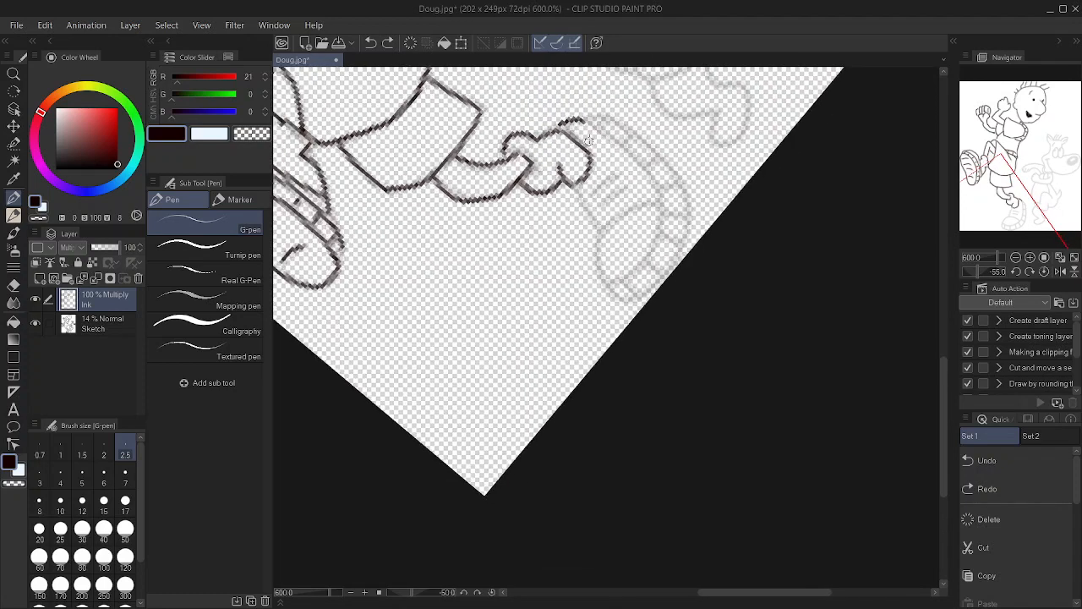
{"action": "key", "text": "asciicircum"}
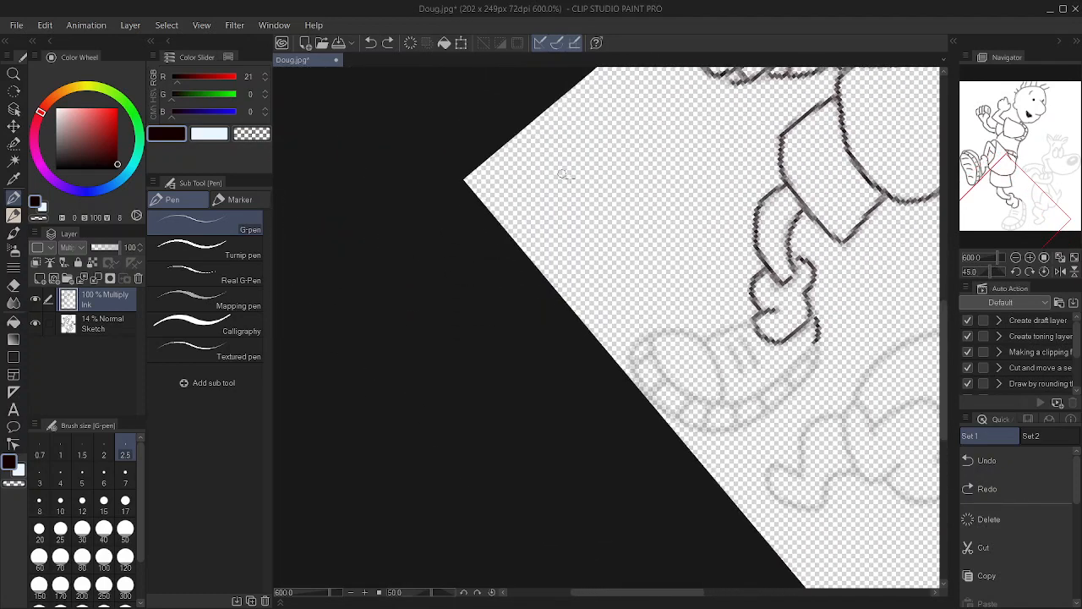
{"action": "left_click_drag", "start_coordinate": [633, 212], "coordinate": [605, 77]}
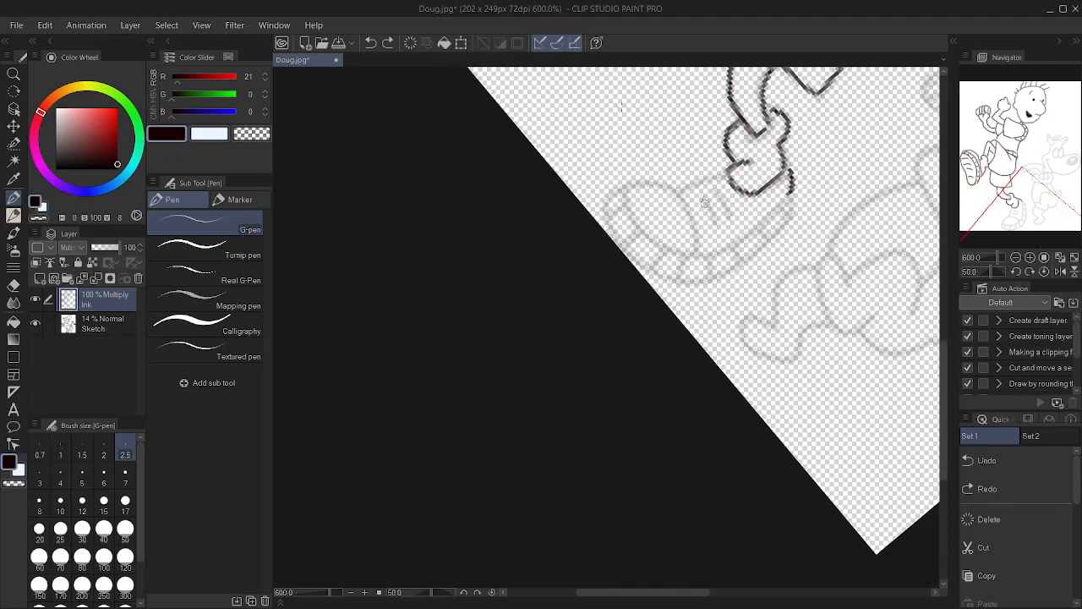
{"action": "key", "text": "asciicircum"}
{"action": "key", "text": "asciicircum"}
{"action": "key", "text": "asciicircum"}
{"action": "key", "text": "asciicircum"}
{"action": "key", "text": "asciicircum"}
{"action": "key", "text": "asciicircum"}
{"action": "key", "text": "asciicircum"}
{"action": "key", "text": "asciicircum"}
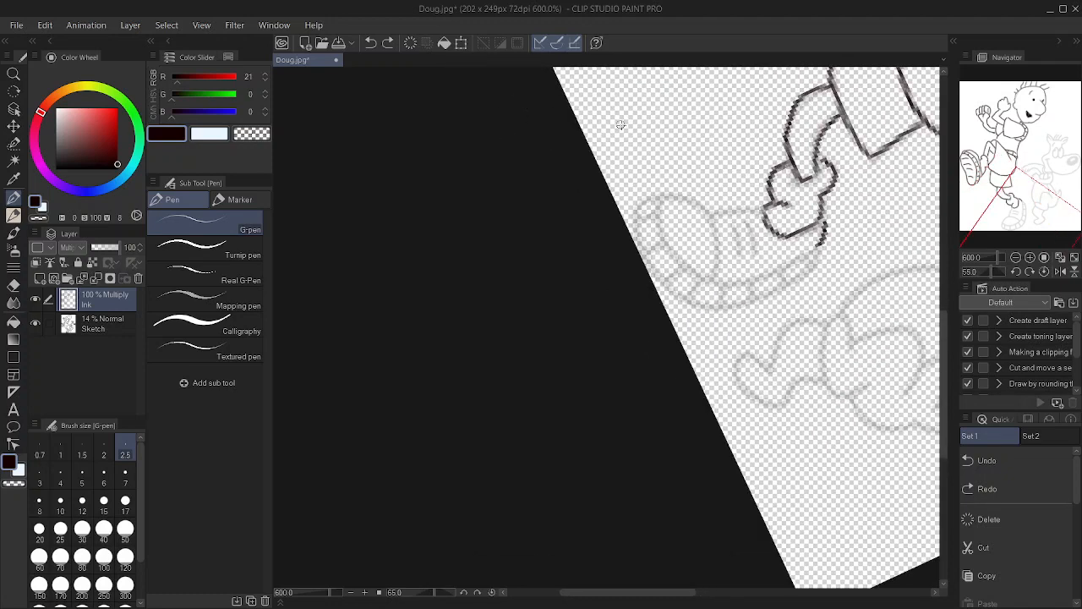
{"action": "scroll", "coordinate": [744, 176], "scroll_direction": "down", "scroll_amount": 2}
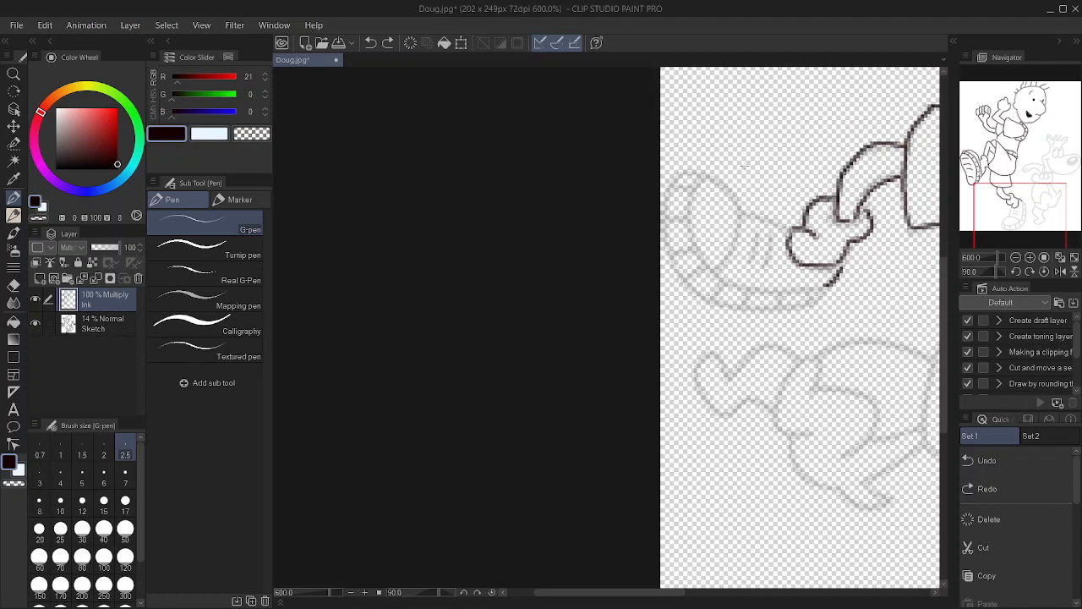
{"action": "mouse_move", "coordinate": [789, 234]}
{"action": "left_mouse_down"}
{"action": "mouse_move", "coordinate": [742, 218]}
{"action": "mouse_move", "coordinate": [705, 180]}
{"action": "left_mouse_up"}
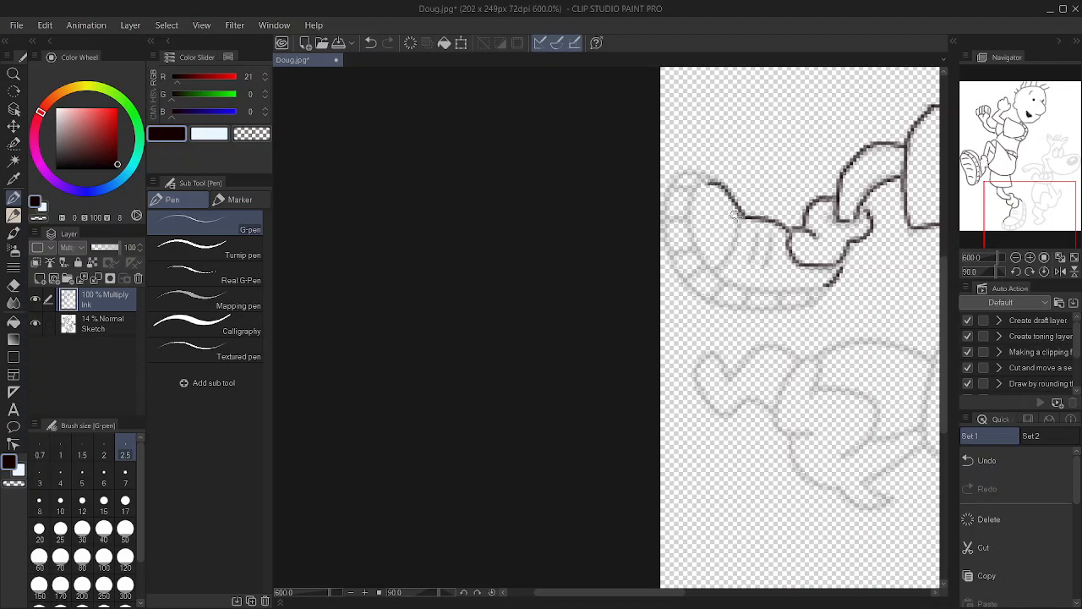
{"action": "left_click_drag", "start_coordinate": [739, 215], "coordinate": [712, 273]}
{"action": "mouse_move", "coordinate": [699, 179]}
{"action": "left_mouse_down"}
{"action": "mouse_move", "coordinate": [687, 236]}
{"action": "mouse_move", "coordinate": [716, 271]}
{"action": "left_mouse_up"}
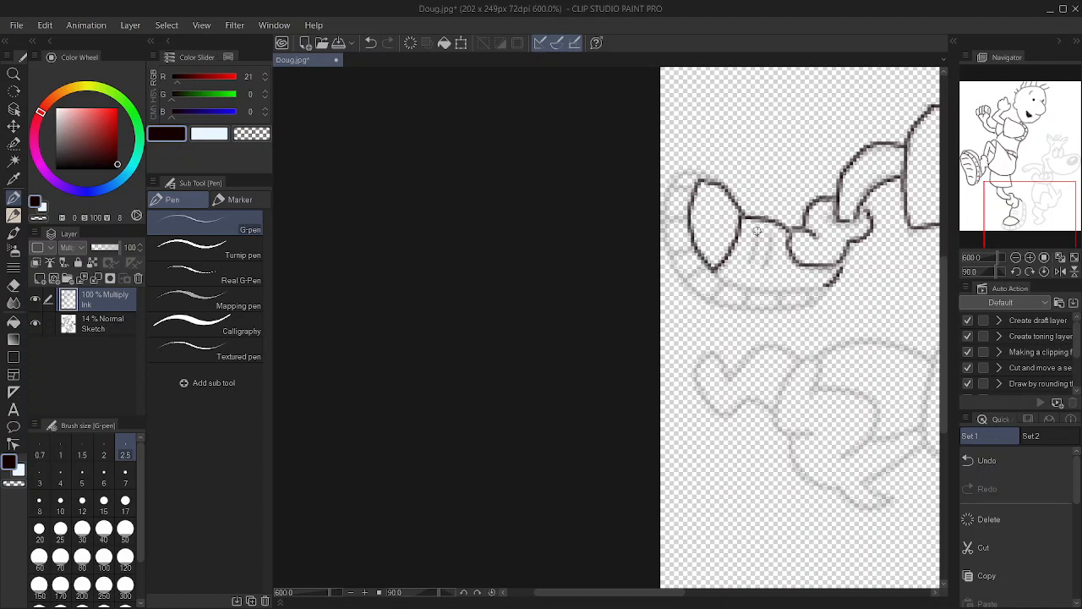
{"action": "left_click_drag", "start_coordinate": [758, 234], "coordinate": [747, 265]}
{"action": "left_click_drag", "start_coordinate": [770, 227], "coordinate": [765, 265]}
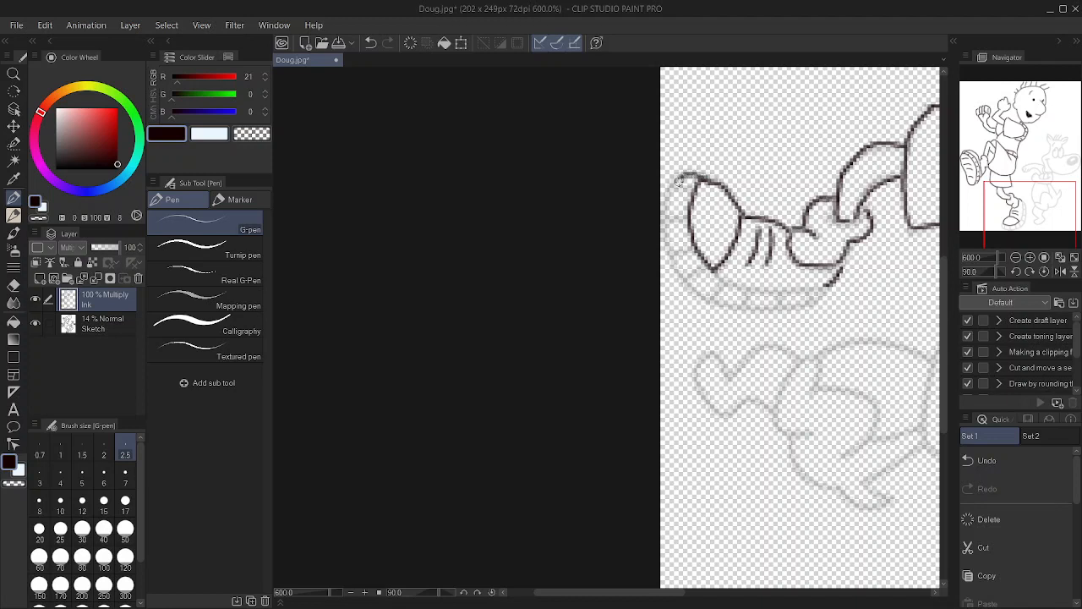
Ink the sole band with short cross lines around the front shoe from toe to heel, redoing the last stroke near the heel.
{"action": "mouse_move", "coordinate": [691, 180]}
{"action": "left_mouse_down"}
{"action": "mouse_move", "coordinate": [666, 218]}
{"action": "mouse_move", "coordinate": [686, 220]}
{"action": "mouse_move", "coordinate": [665, 216]}
{"action": "mouse_move", "coordinate": [669, 254]}
{"action": "mouse_move", "coordinate": [690, 245]}
{"action": "mouse_move", "coordinate": [669, 255]}
{"action": "mouse_move", "coordinate": [698, 271]}
{"action": "mouse_move", "coordinate": [682, 279]}
{"action": "mouse_move", "coordinate": [670, 253]}
{"action": "left_mouse_up"}
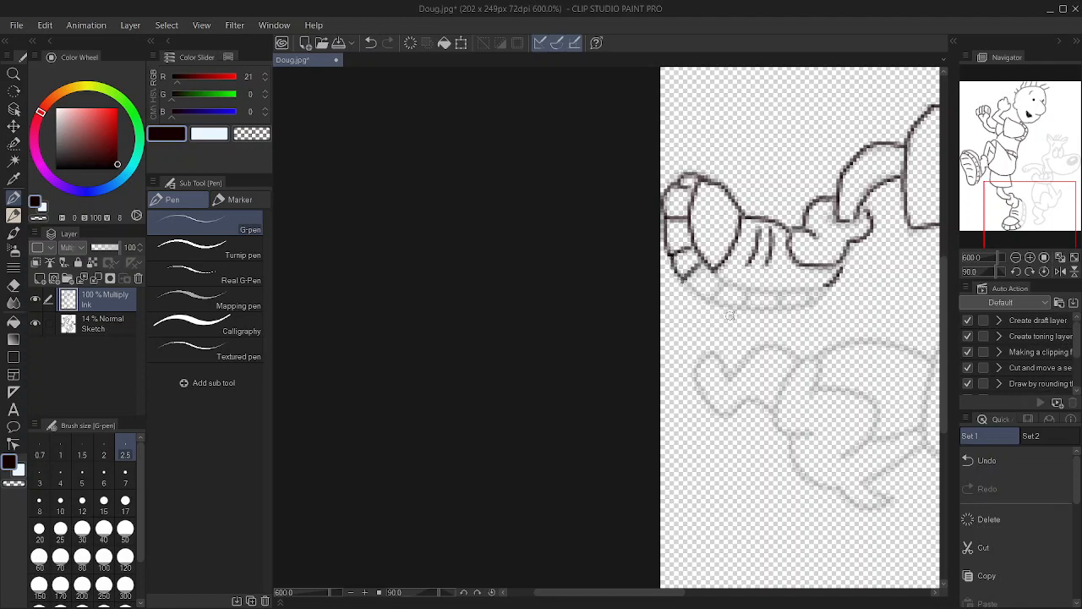
{"action": "mouse_move", "coordinate": [723, 284]}
{"action": "left_mouse_down"}
{"action": "mouse_move", "coordinate": [694, 274]}
{"action": "mouse_move", "coordinate": [726, 281]}
{"action": "mouse_move", "coordinate": [707, 264]}
{"action": "mouse_move", "coordinate": [689, 127]}
{"action": "mouse_move", "coordinate": [726, 205]}
{"action": "mouse_move", "coordinate": [723, 222]}
{"action": "mouse_move", "coordinate": [701, 215]}
{"action": "mouse_move", "coordinate": [693, 208]}
{"action": "mouse_move", "coordinate": [707, 188]}
{"action": "mouse_move", "coordinate": [747, 175]}
{"action": "mouse_move", "coordinate": [739, 186]}
{"action": "mouse_move", "coordinate": [711, 184]}
{"action": "mouse_move", "coordinate": [744, 168]}
{"action": "left_mouse_up"}
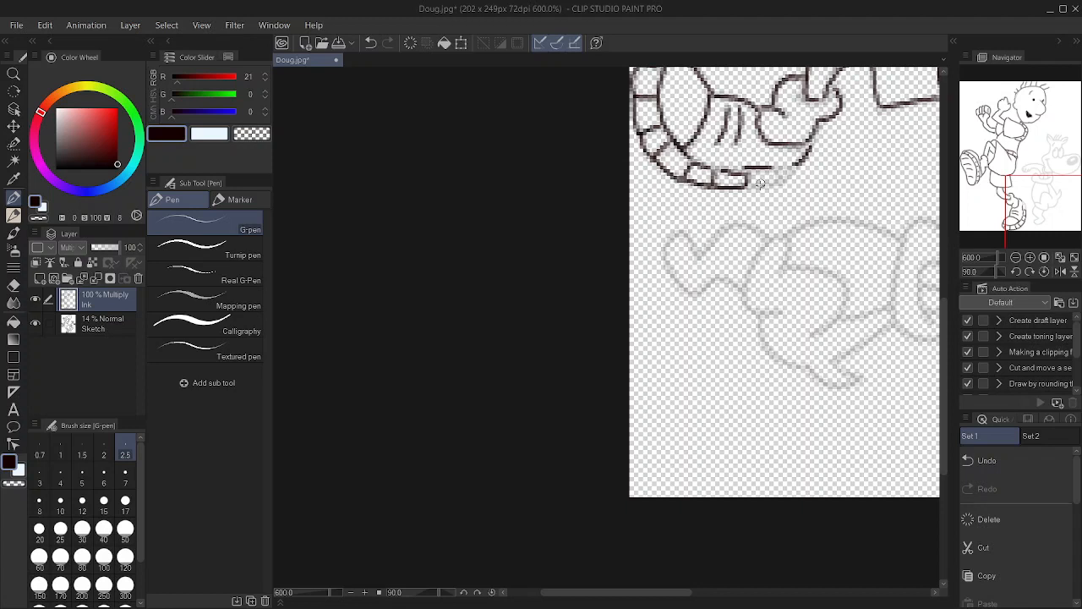
{"action": "key", "text": "ctrl+z"}
{"action": "mouse_move", "coordinate": [786, 169]}
{"action": "left_mouse_down"}
{"action": "mouse_move", "coordinate": [748, 175]}
{"action": "mouse_move", "coordinate": [775, 179]}
{"action": "mouse_move", "coordinate": [756, 186]}
{"action": "left_mouse_up"}
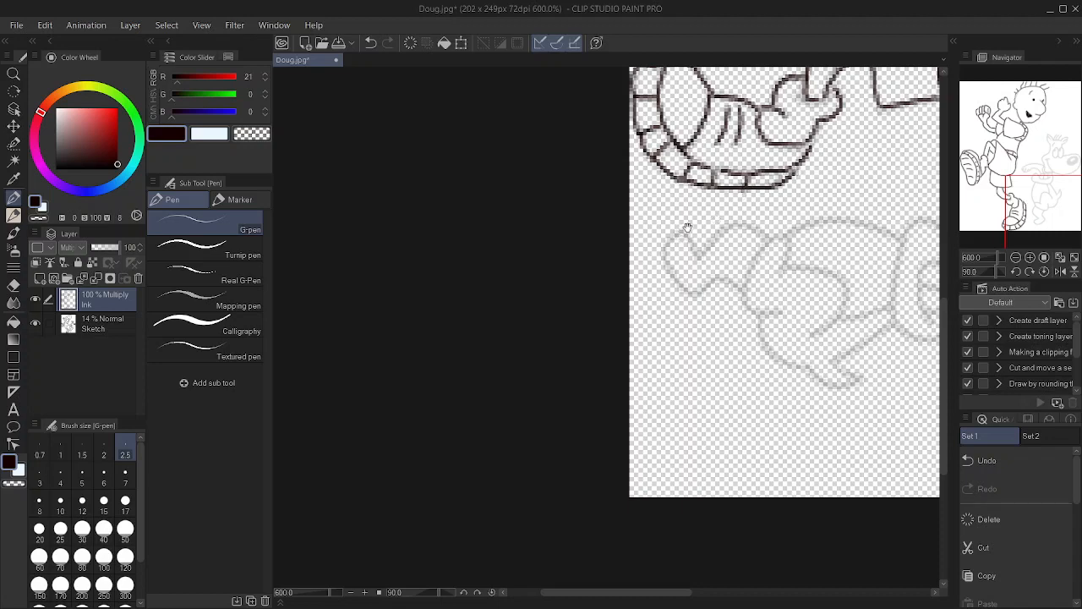
Straighten the canvas and review the inked boy from his shoes up to his face.
{"action": "left_click_drag", "start_coordinate": [677, 249], "coordinate": [618, 344]}
{"action": "key", "text": "minus"}
{"action": "key", "text": "minus"}
{"action": "key", "text": "minus"}
{"action": "key", "text": "minus"}
{"action": "key", "text": "minus"}
{"action": "key", "text": "minus"}
{"action": "key", "text": "minus"}
{"action": "key", "text": "minus"}
{"action": "key", "text": "minus"}
{"action": "key", "text": "minus"}
{"action": "key", "text": "minus"}
{"action": "key", "text": "minus"}
{"action": "key", "text": "minus"}
{"action": "key", "text": "minus"}
{"action": "key", "text": "minus"}
{"action": "key", "text": "minus"}
{"action": "key", "text": "minus"}
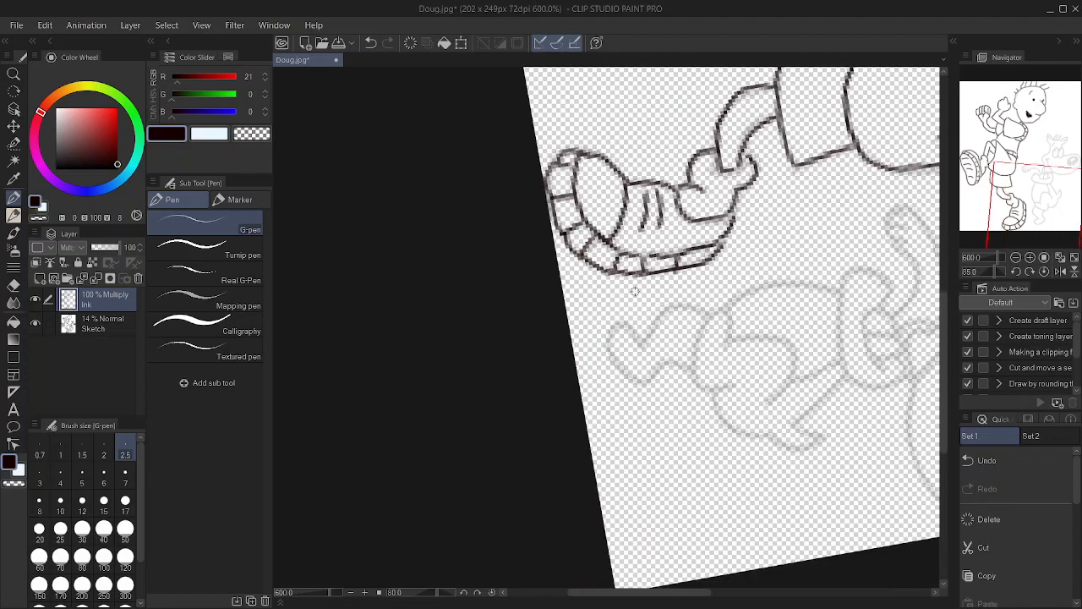
{"action": "key", "text": "minus"}
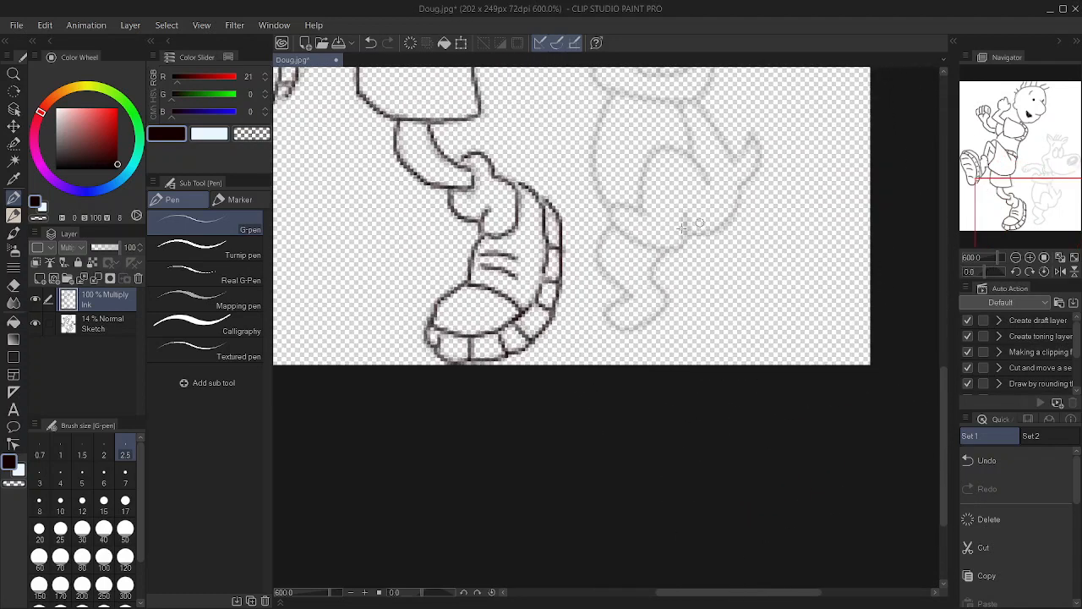
{"action": "left_click_drag", "start_coordinate": [634, 203], "coordinate": [747, 355]}
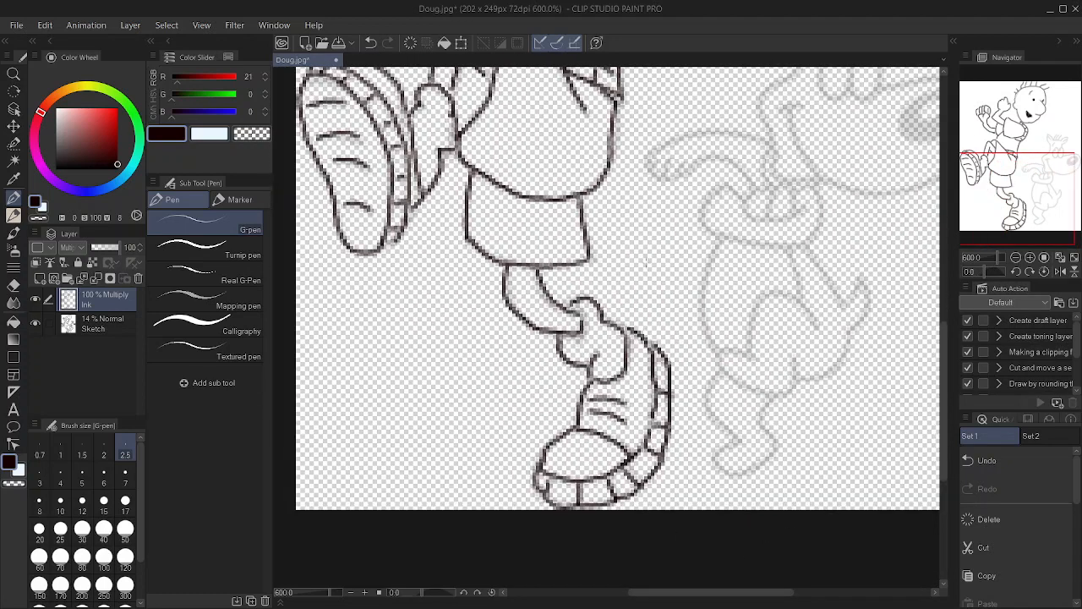
{"action": "left_click_drag", "start_coordinate": [524, 250], "coordinate": [508, 348]}
{"action": "mouse_move", "coordinate": [510, 193]}
{"action": "left_mouse_down"}
{"action": "mouse_move", "coordinate": [515, 256]}
{"action": "mouse_move", "coordinate": [545, 359]}
{"action": "mouse_move", "coordinate": [535, 386]}
{"action": "left_mouse_up"}
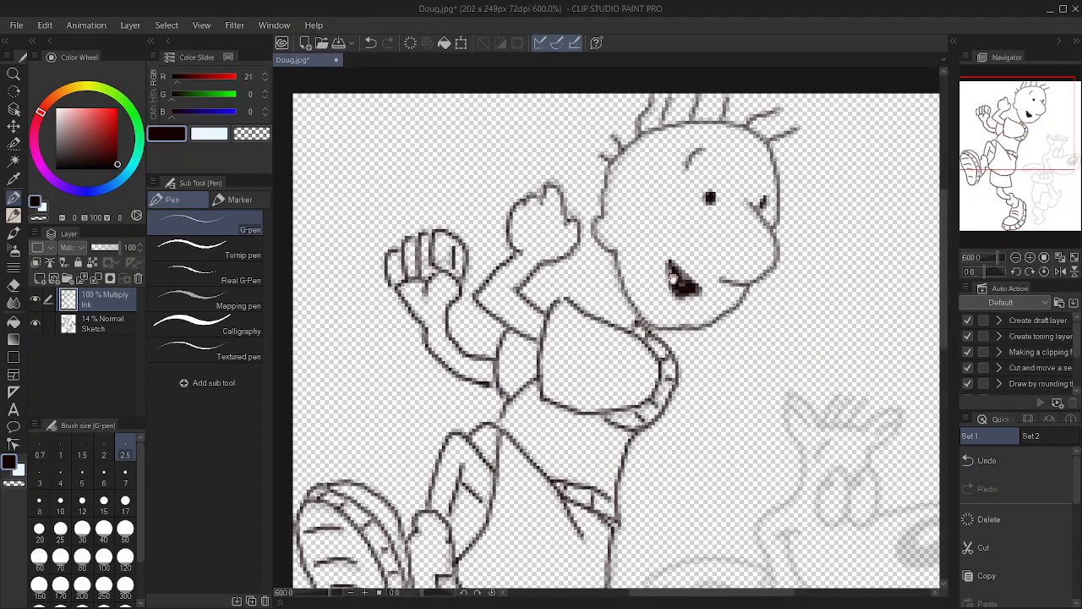
{"action": "mouse_move", "coordinate": [672, 275]}
{"action": "left_mouse_down"}
{"action": "mouse_move", "coordinate": [687, 282]}
{"action": "mouse_move", "coordinate": [675, 268]}
{"action": "mouse_move", "coordinate": [687, 285]}
{"action": "left_mouse_up"}
Ink the dog's two ears, the flat top of the head between them and the short slanted hair strokes.
{"action": "left_click_drag", "start_coordinate": [700, 329], "coordinate": [507, 130]}
{"action": "left_click_drag", "start_coordinate": [565, 223], "coordinate": [552, 203]}
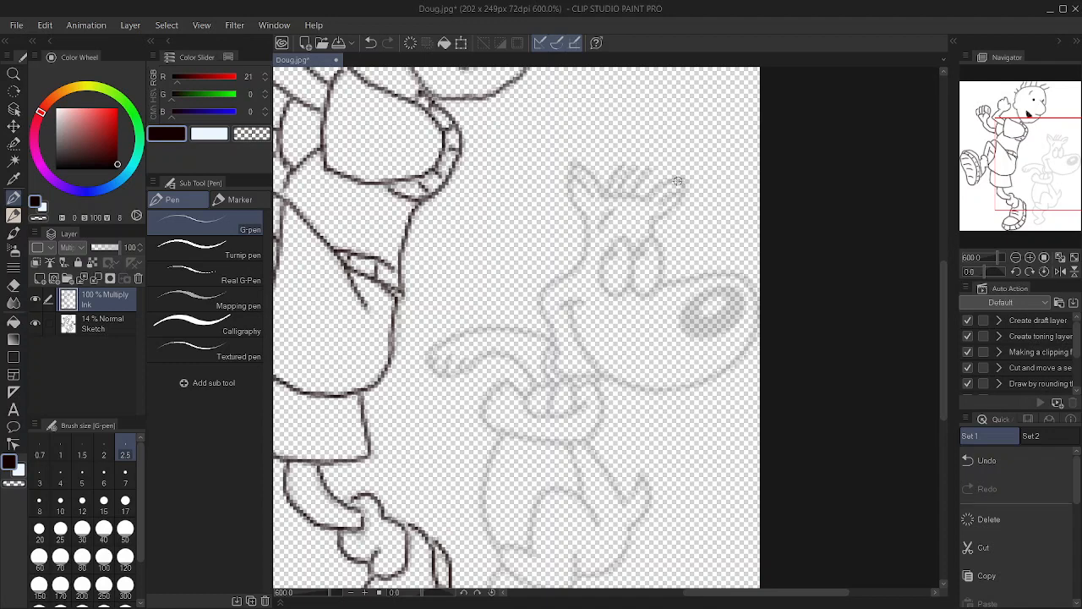
{"action": "mouse_move", "coordinate": [668, 183]}
{"action": "left_mouse_down"}
{"action": "mouse_move", "coordinate": [655, 195]}
{"action": "mouse_move", "coordinate": [602, 196]}
{"action": "mouse_move", "coordinate": [591, 177]}
{"action": "mouse_move", "coordinate": [607, 197]}
{"action": "left_mouse_up"}
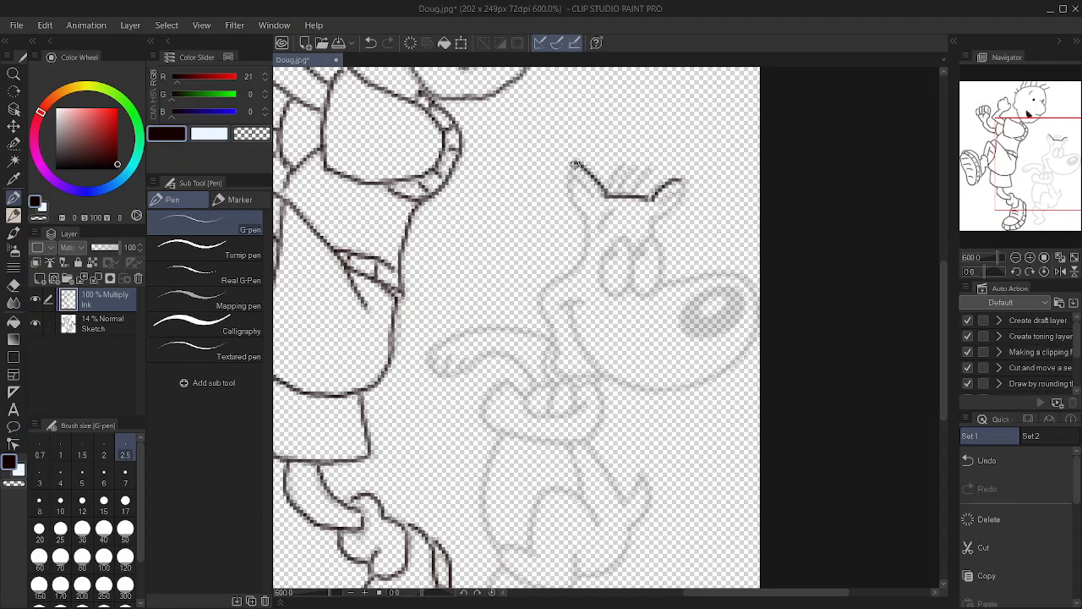
{"action": "mouse_move", "coordinate": [575, 164]}
{"action": "left_mouse_down"}
{"action": "mouse_move", "coordinate": [567, 198]}
{"action": "mouse_move", "coordinate": [588, 217]}
{"action": "left_mouse_up"}
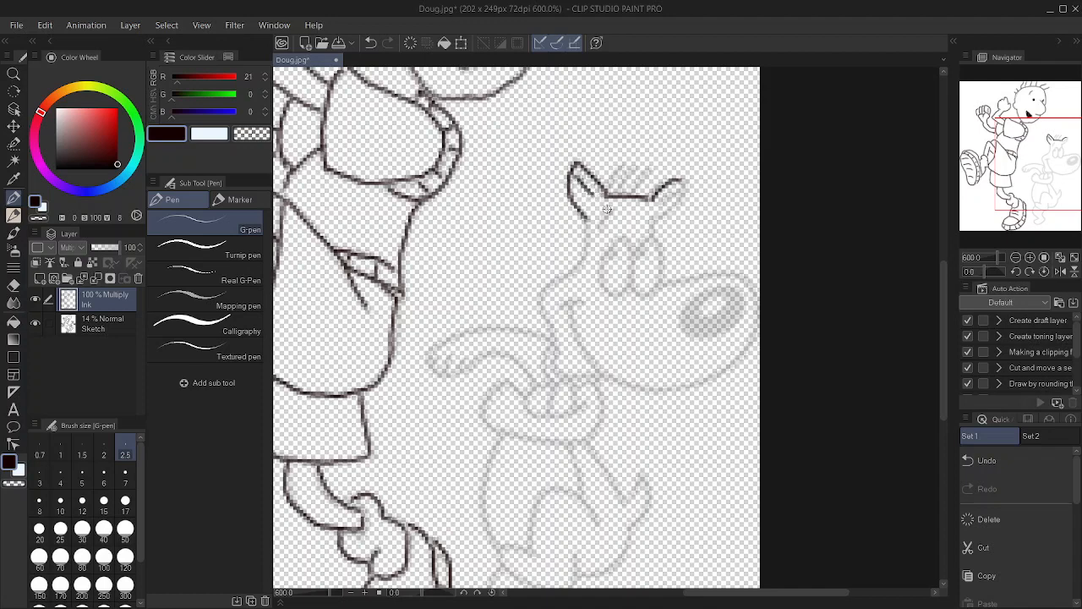
{"action": "left_click_drag", "start_coordinate": [622, 201], "coordinate": [599, 226]}
{"action": "mouse_move", "coordinate": [649, 175]}
{"action": "left_mouse_down"}
{"action": "mouse_move", "coordinate": [633, 194]}
{"action": "mouse_move", "coordinate": [614, 177]}
{"action": "mouse_move", "coordinate": [607, 185]}
{"action": "left_mouse_up"}
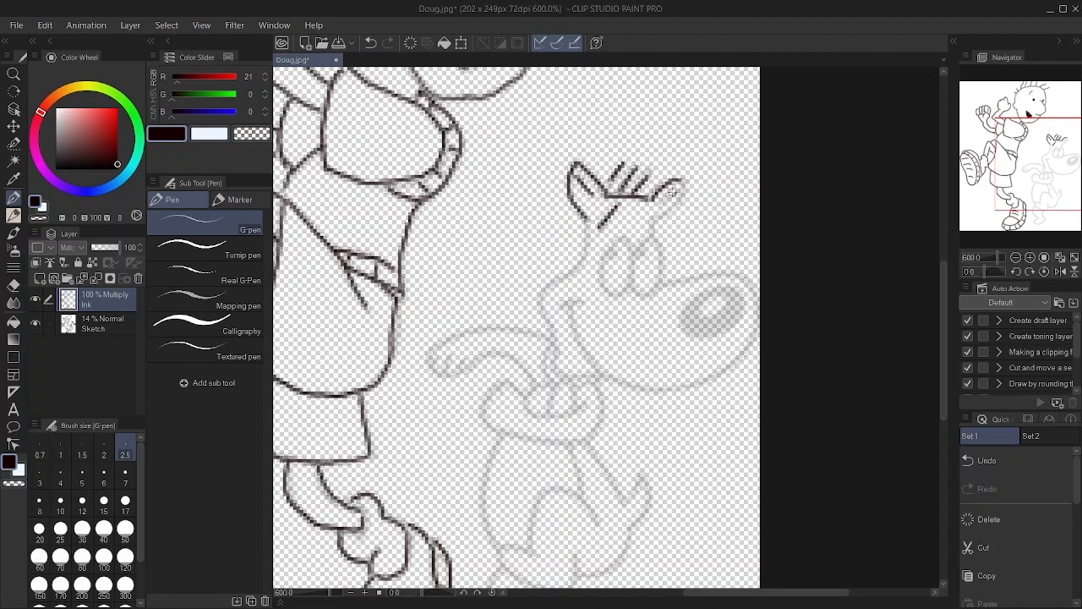
{"action": "mouse_move", "coordinate": [676, 191]}
{"action": "left_mouse_down"}
{"action": "mouse_move", "coordinate": [659, 208]}
{"action": "mouse_move", "coordinate": [686, 193]}
{"action": "mouse_move", "coordinate": [665, 217]}
{"action": "left_mouse_up"}
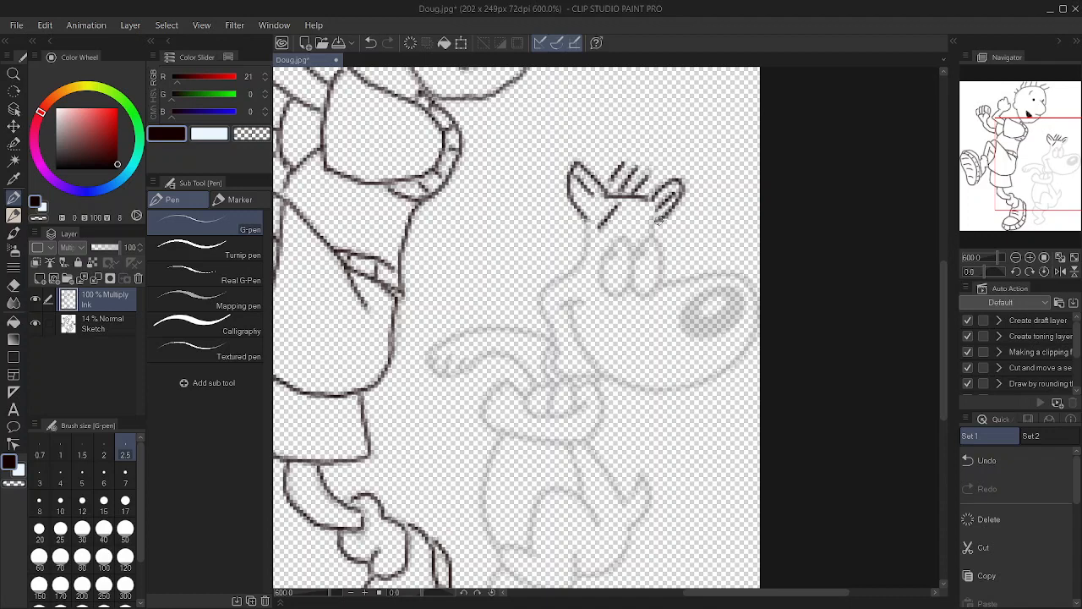
Ink the back of the dog's head down to the cheek, and its two oval eyes with small pupils.
{"action": "mouse_move", "coordinate": [536, 208]}
{"action": "left_mouse_down"}
{"action": "mouse_move", "coordinate": [570, 140]}
{"action": "mouse_move", "coordinate": [615, 155]}
{"action": "mouse_move", "coordinate": [609, 194]}
{"action": "mouse_move", "coordinate": [579, 220]}
{"action": "mouse_move", "coordinate": [576, 257]}
{"action": "left_mouse_up"}
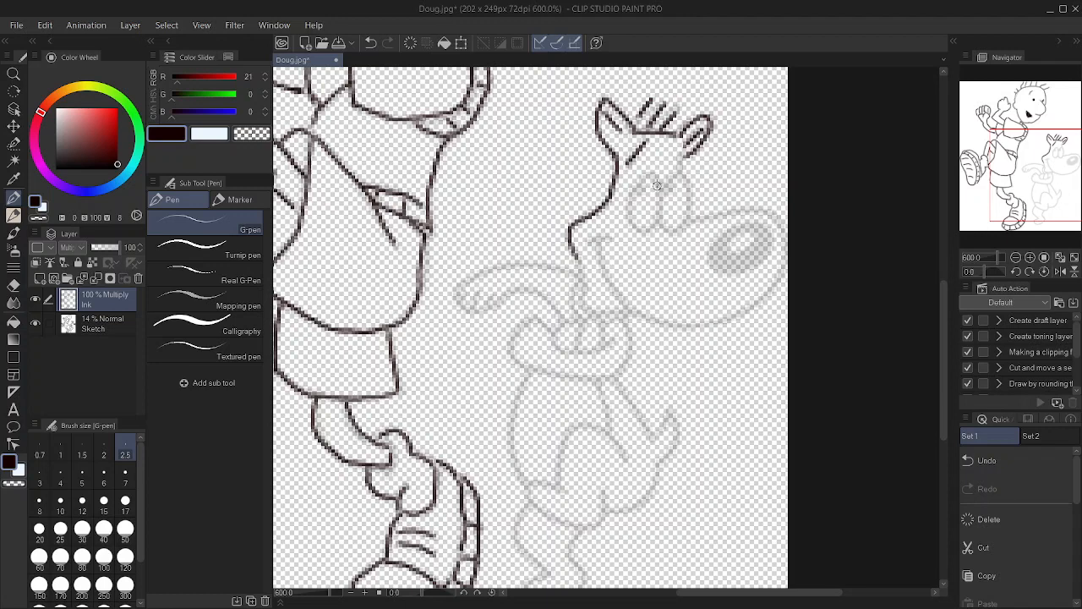
{"action": "mouse_move", "coordinate": [643, 180]}
{"action": "left_mouse_down"}
{"action": "mouse_move", "coordinate": [627, 216]}
{"action": "mouse_move", "coordinate": [644, 228]}
{"action": "mouse_move", "coordinate": [659, 198]}
{"action": "mouse_move", "coordinate": [638, 194]}
{"action": "mouse_move", "coordinate": [642, 182]}
{"action": "left_mouse_up"}
{"action": "mouse_move", "coordinate": [668, 182]}
{"action": "left_mouse_down"}
{"action": "mouse_move", "coordinate": [682, 179]}
{"action": "mouse_move", "coordinate": [689, 207]}
{"action": "mouse_move", "coordinate": [656, 229]}
{"action": "mouse_move", "coordinate": [651, 215]}
{"action": "left_mouse_up"}
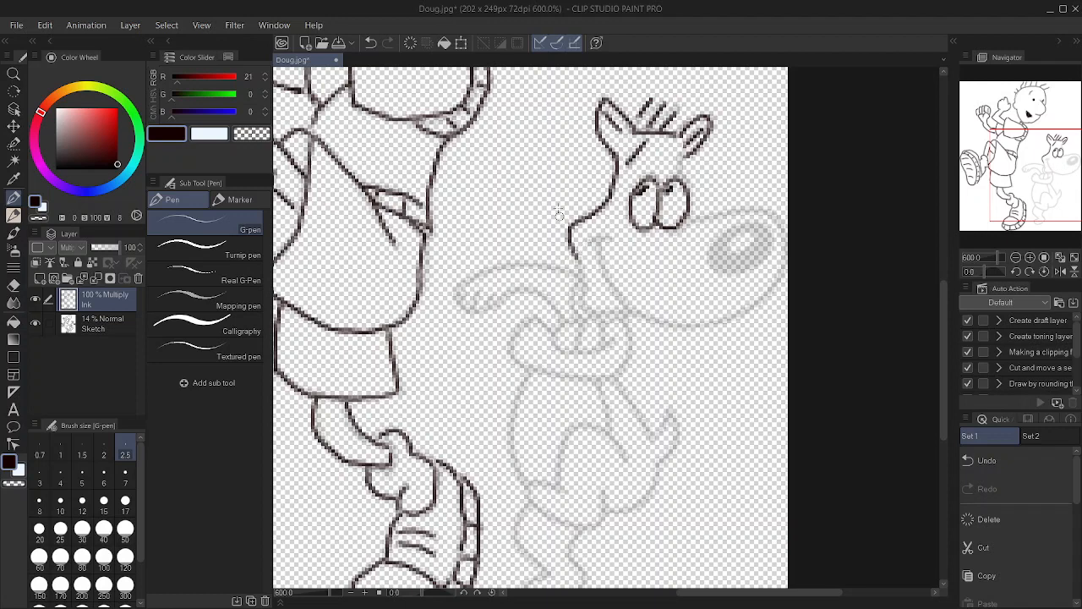
Ink the dog's smile with a short tick at its corner, curving down along the lower jaw.
{"action": "left_click_drag", "start_coordinate": [552, 161], "coordinate": [541, 120]}
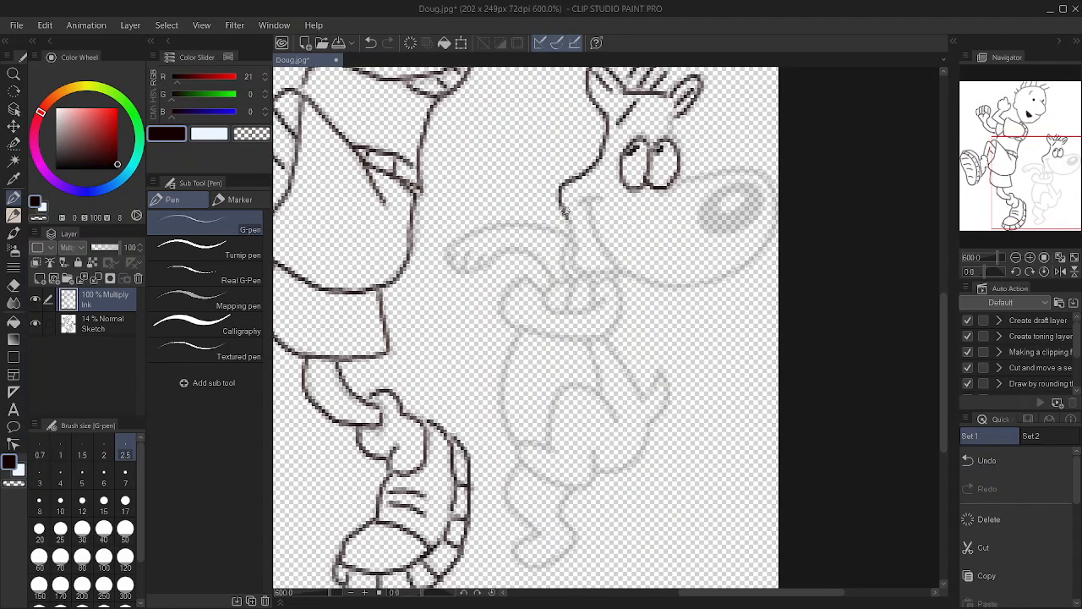
{"action": "mouse_move", "coordinate": [564, 213]}
{"action": "left_mouse_down"}
{"action": "mouse_move", "coordinate": [571, 227]}
{"action": "mouse_move", "coordinate": [583, 199]}
{"action": "mouse_move", "coordinate": [599, 245]}
{"action": "mouse_move", "coordinate": [650, 280]}
{"action": "mouse_move", "coordinate": [587, 203]}
{"action": "left_mouse_up"}
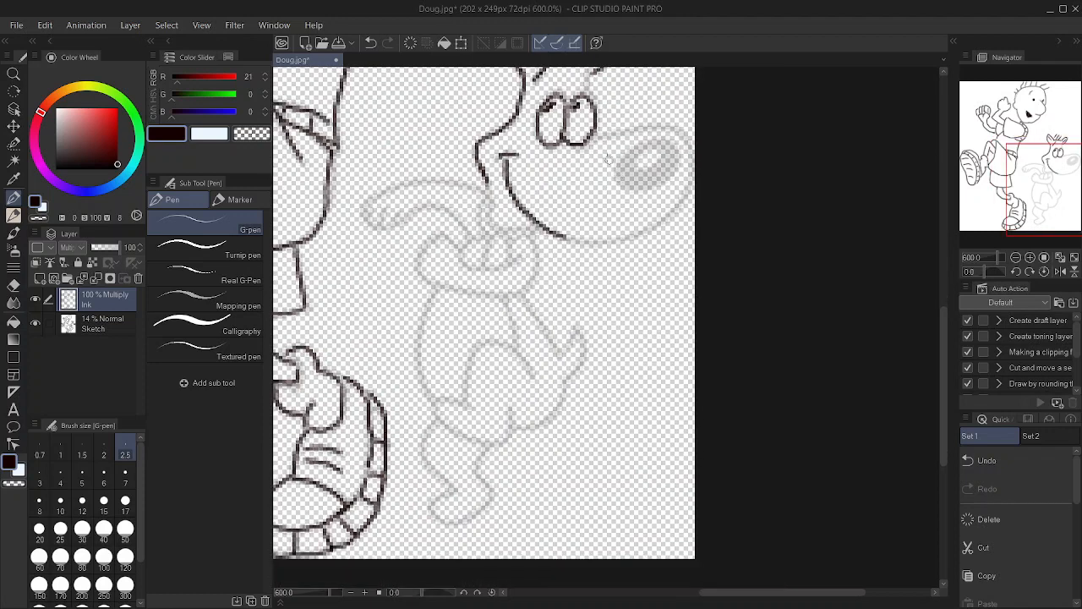
{"action": "mouse_move", "coordinate": [596, 138]}
{"action": "left_mouse_down"}
{"action": "mouse_move", "coordinate": [687, 132]}
{"action": "mouse_move", "coordinate": [690, 182]}
{"action": "left_mouse_up"}
{"action": "left_click_drag", "start_coordinate": [682, 205], "coordinate": [629, 230]}
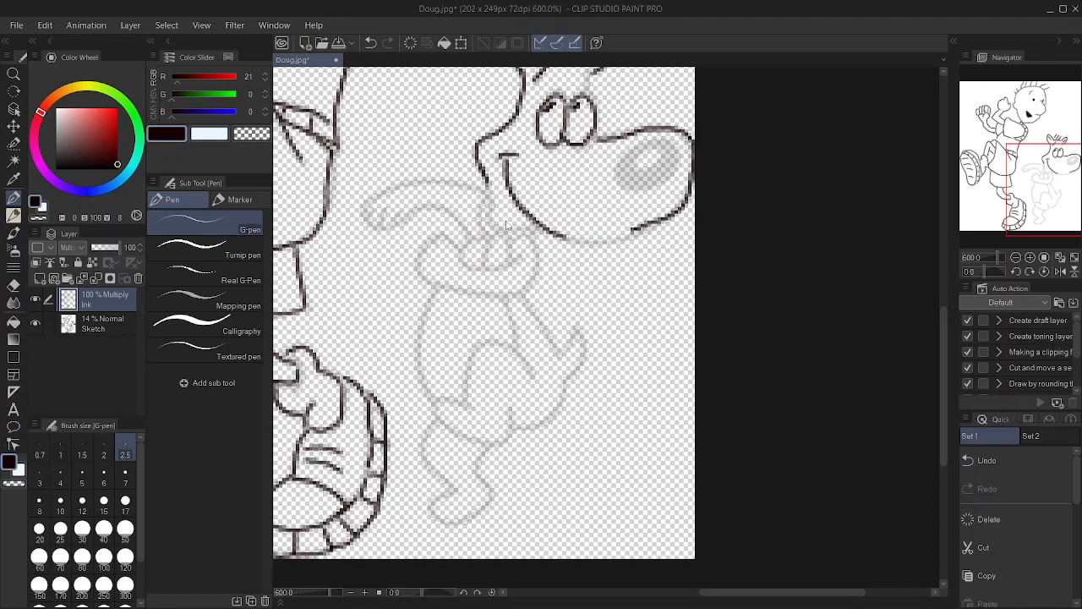
{"action": "key", "text": "ctrl+z"}
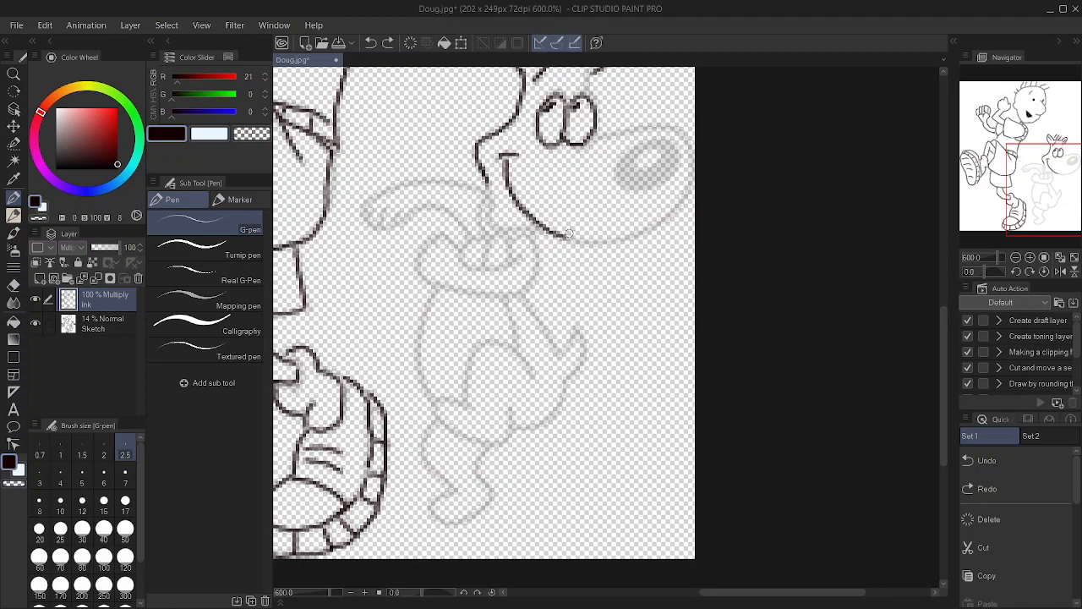
Ink the dog's muzzle outline, continuing the lower jaw to the canvas edge and running the upper edge from the eyes around the tip.
{"action": "key", "text": "^"}
{"action": "key", "text": "^"}
{"action": "key", "text": "^"}
{"action": "key", "text": "^"}
{"action": "key", "text": "^"}
{"action": "key", "text": "^"}
{"action": "key", "text": "^"}
{"action": "key", "text": "^"}
{"action": "key", "text": "^"}
{"action": "key", "text": "^"}
{"action": "key", "text": "^"}
{"action": "key", "text": "^"}
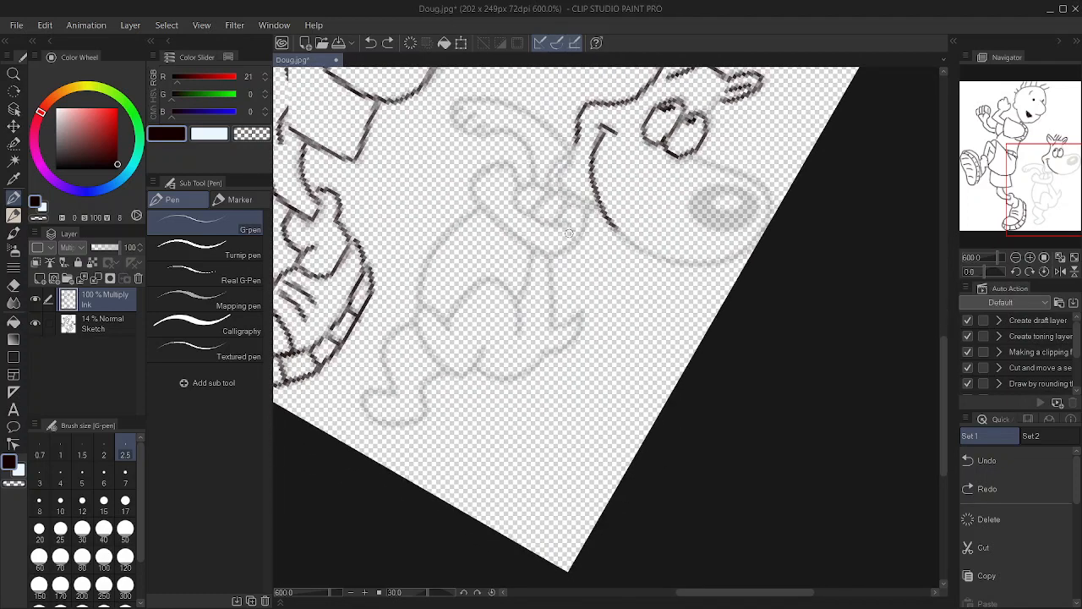
{"action": "key", "text": "^"}
{"action": "key", "text": "^"}
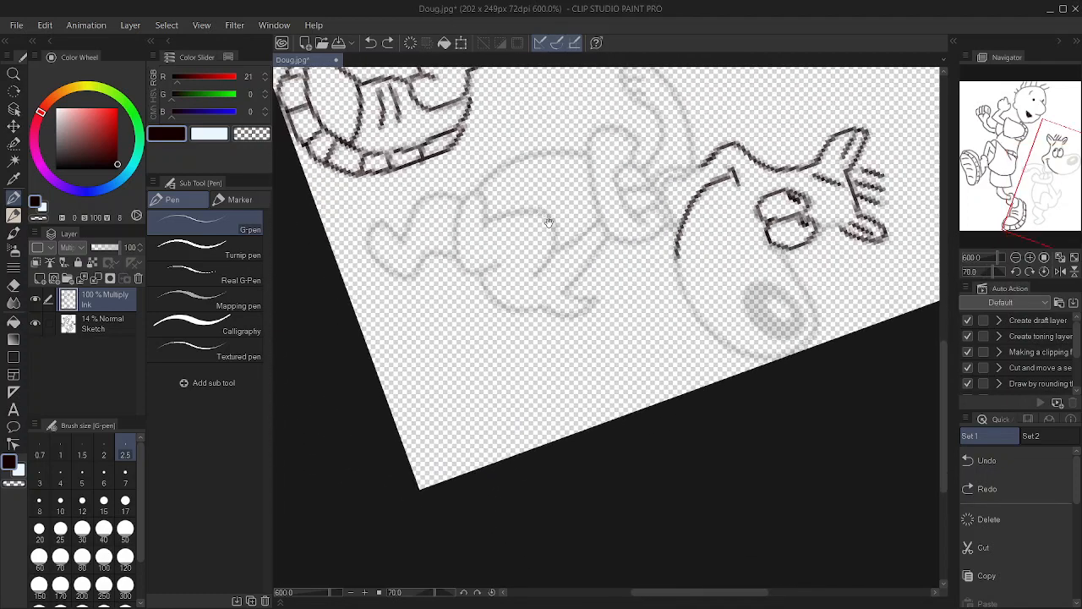
{"action": "scroll", "coordinate": [533, 186], "scroll_direction": "down", "scroll_amount": 2}
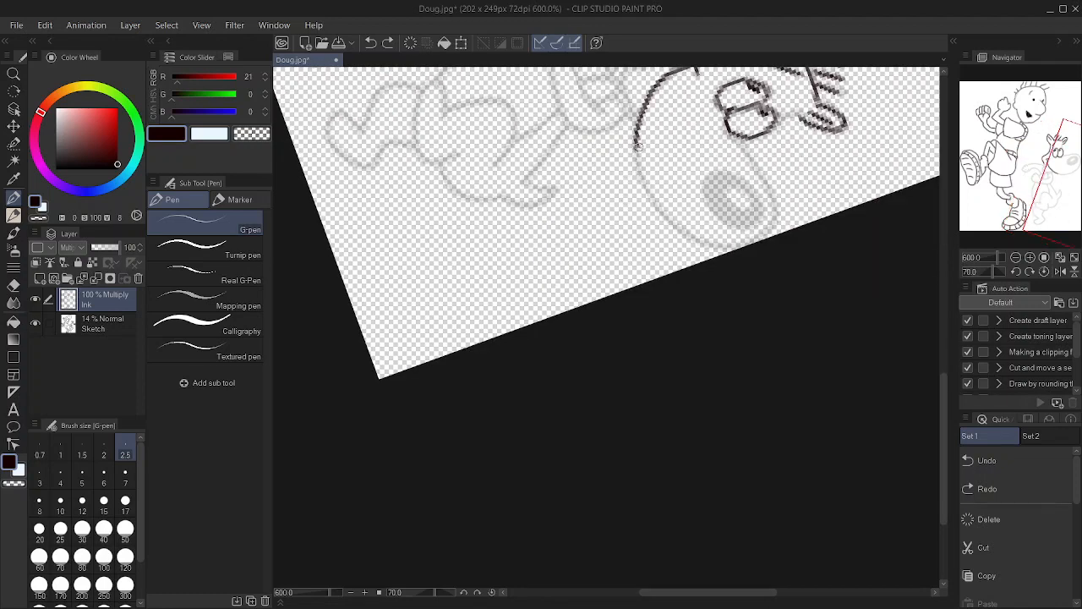
{"action": "mouse_move", "coordinate": [638, 145]}
{"action": "left_mouse_down"}
{"action": "mouse_move", "coordinate": [643, 182]}
{"action": "mouse_move", "coordinate": [666, 216]}
{"action": "mouse_move", "coordinate": [732, 251]}
{"action": "left_mouse_up"}
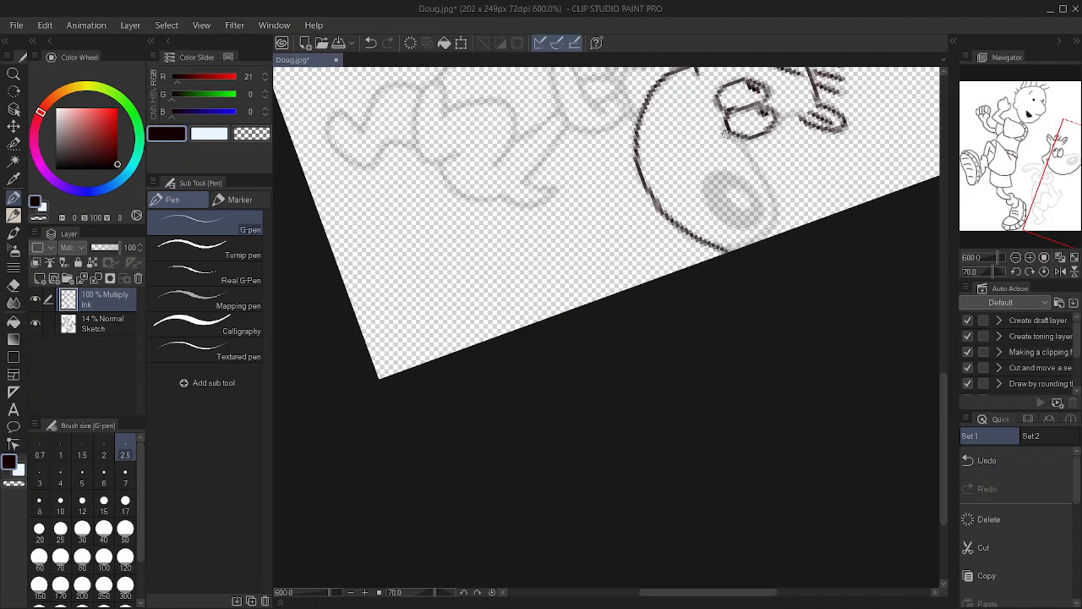
{"action": "mouse_move", "coordinate": [723, 129]}
{"action": "left_mouse_down"}
{"action": "mouse_move", "coordinate": [777, 211]}
{"action": "mouse_move", "coordinate": [775, 230]}
{"action": "mouse_move", "coordinate": [747, 248]}
{"action": "left_mouse_up"}
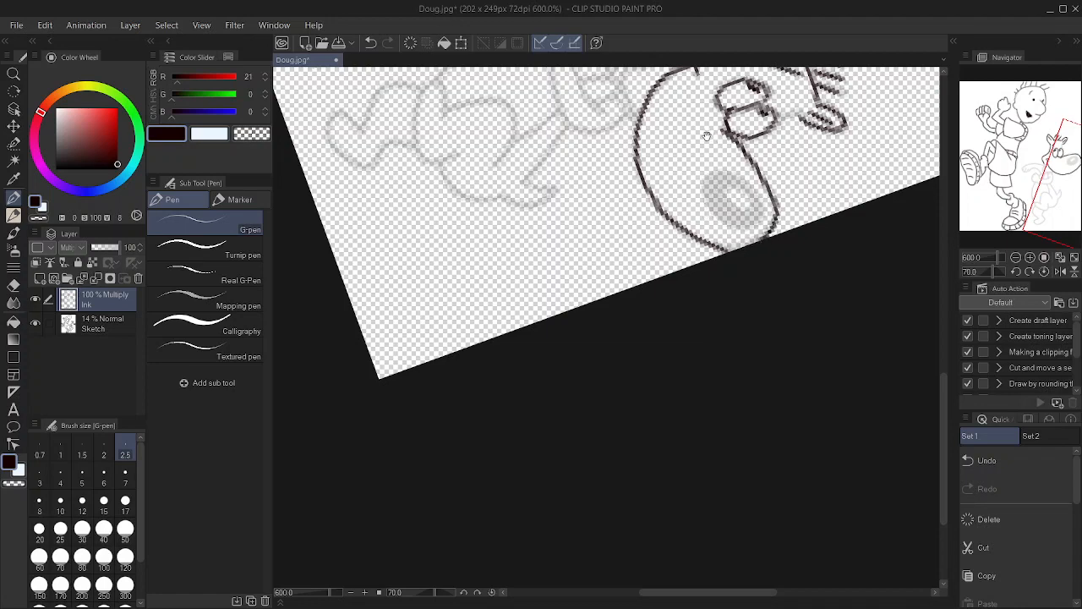
Ink the short forehead line between the dog's eye and front ear, and outline the oval nose with a small highlight inside.
{"action": "mouse_move", "coordinate": [763, 103]}
{"action": "left_mouse_down"}
{"action": "mouse_move", "coordinate": [740, 135]}
{"action": "mouse_move", "coordinate": [769, 148]}
{"action": "mouse_move", "coordinate": [758, 150]}
{"action": "left_mouse_up"}
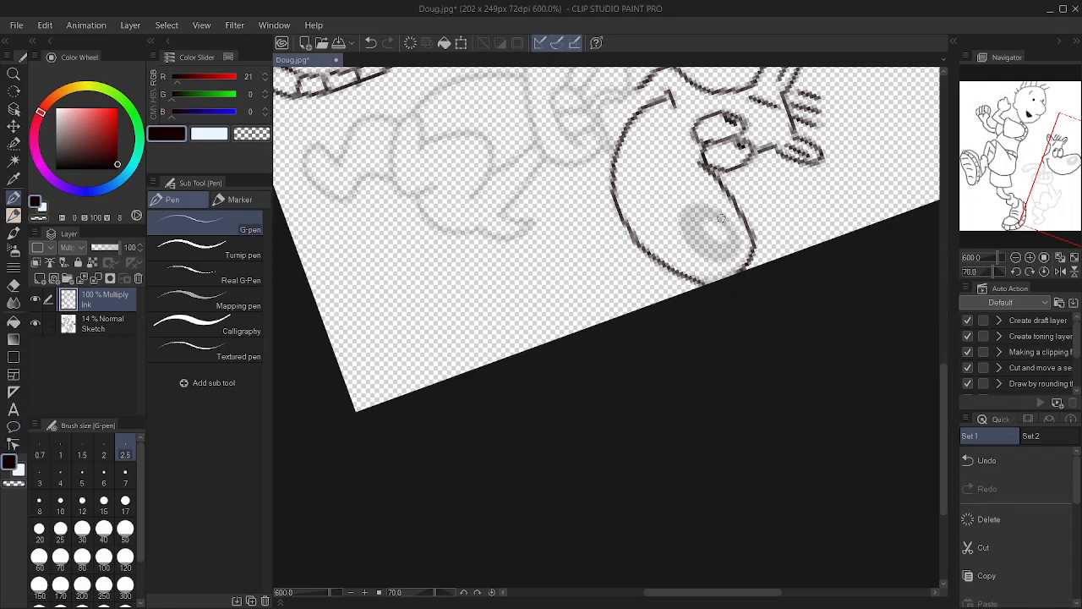
{"action": "mouse_move", "coordinate": [719, 213]}
{"action": "left_mouse_down"}
{"action": "mouse_move", "coordinate": [689, 203]}
{"action": "mouse_move", "coordinate": [678, 216]}
{"action": "mouse_move", "coordinate": [691, 252]}
{"action": "mouse_move", "coordinate": [710, 260]}
{"action": "mouse_move", "coordinate": [733, 255]}
{"action": "mouse_move", "coordinate": [739, 233]}
{"action": "mouse_move", "coordinate": [709, 208]}
{"action": "left_mouse_up"}
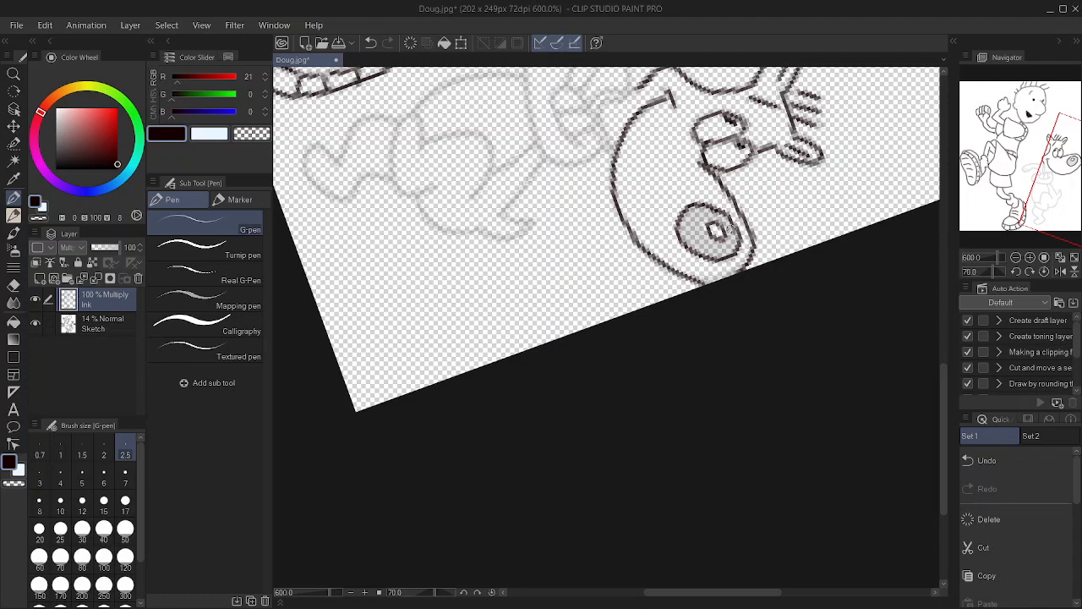
Set the brush size to 4 and fill the dog's nose solid black, leaving its small highlight empty.
{"action": "key", "text": "bracketright"}
{"action": "key", "text": "bracketright"}
{"action": "key", "text": "bracketright"}
{"action": "key", "text": "bracketright"}
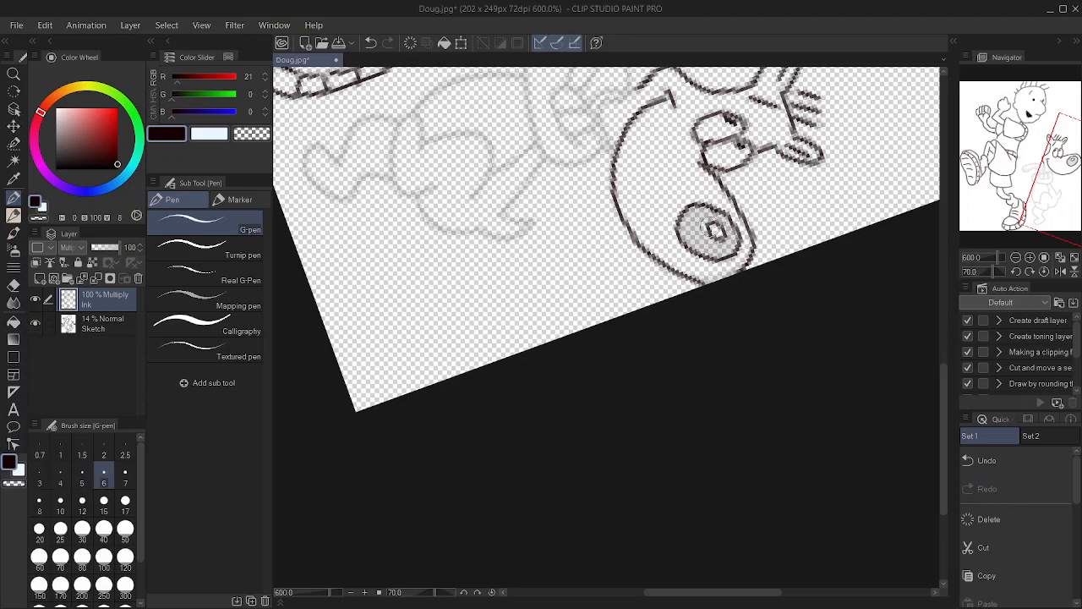
{"action": "key", "text": "bracketleft"}
{"action": "key", "text": "bracketleft"}
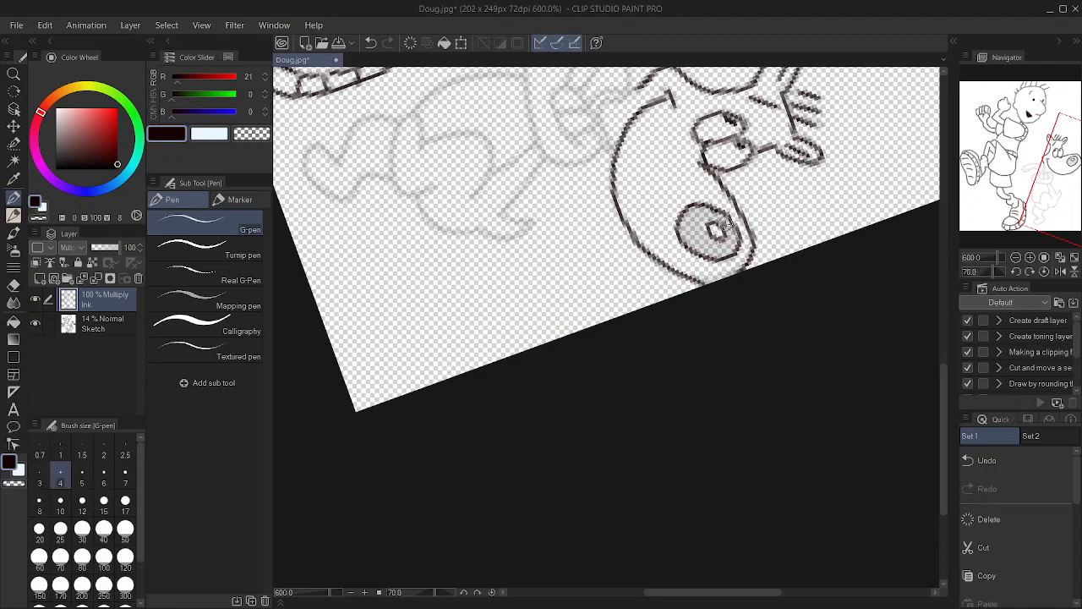
{"action": "mouse_move", "coordinate": [716, 220]}
{"action": "left_mouse_down"}
{"action": "mouse_move", "coordinate": [688, 210]}
{"action": "mouse_move", "coordinate": [707, 212]}
{"action": "mouse_move", "coordinate": [692, 213]}
{"action": "mouse_move", "coordinate": [696, 228]}
{"action": "mouse_move", "coordinate": [702, 222]}
{"action": "left_mouse_up"}
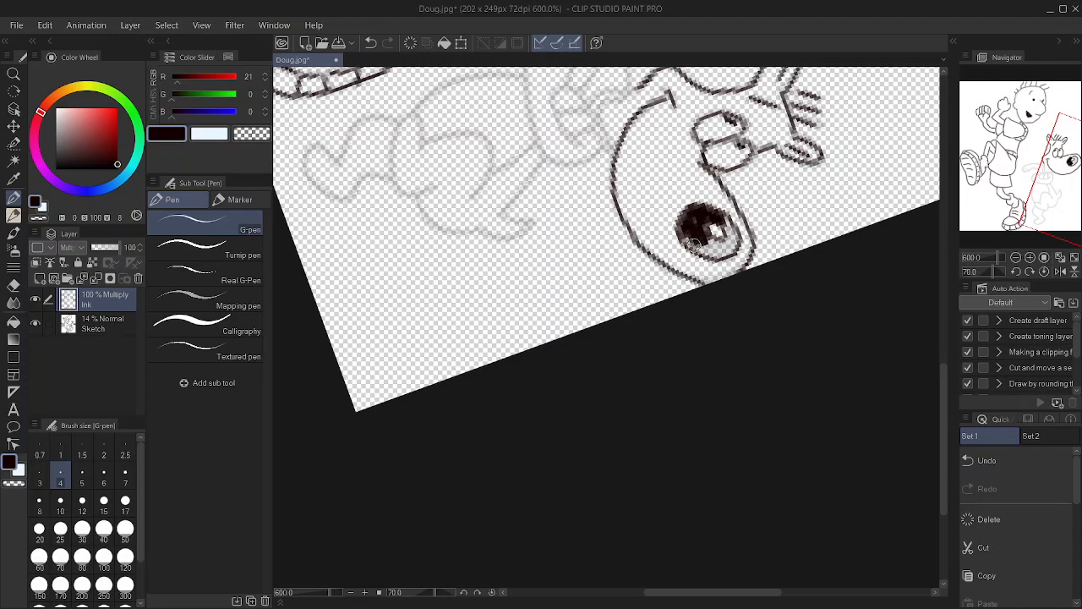
{"action": "mouse_move", "coordinate": [689, 242]}
{"action": "left_mouse_down"}
{"action": "mouse_move", "coordinate": [720, 244]}
{"action": "mouse_move", "coordinate": [723, 218]}
{"action": "mouse_move", "coordinate": [732, 231]}
{"action": "mouse_move", "coordinate": [723, 242]}
{"action": "mouse_move", "coordinate": [735, 243]}
{"action": "mouse_move", "coordinate": [728, 251]}
{"action": "mouse_move", "coordinate": [731, 233]}
{"action": "mouse_move", "coordinate": [726, 249]}
{"action": "mouse_move", "coordinate": [708, 253]}
{"action": "mouse_move", "coordinate": [717, 246]}
{"action": "mouse_move", "coordinate": [707, 243]}
{"action": "mouse_move", "coordinate": [722, 256]}
{"action": "mouse_move", "coordinate": [708, 254]}
{"action": "mouse_move", "coordinate": [693, 241]}
{"action": "mouse_move", "coordinate": [735, 241]}
{"action": "mouse_move", "coordinate": [697, 216]}
{"action": "mouse_move", "coordinate": [685, 238]}
{"action": "mouse_move", "coordinate": [723, 249]}
{"action": "mouse_move", "coordinate": [698, 245]}
{"action": "mouse_move", "coordinate": [702, 220]}
{"action": "mouse_move", "coordinate": [700, 234]}
{"action": "mouse_move", "coordinate": [724, 245]}
{"action": "left_mouse_up"}
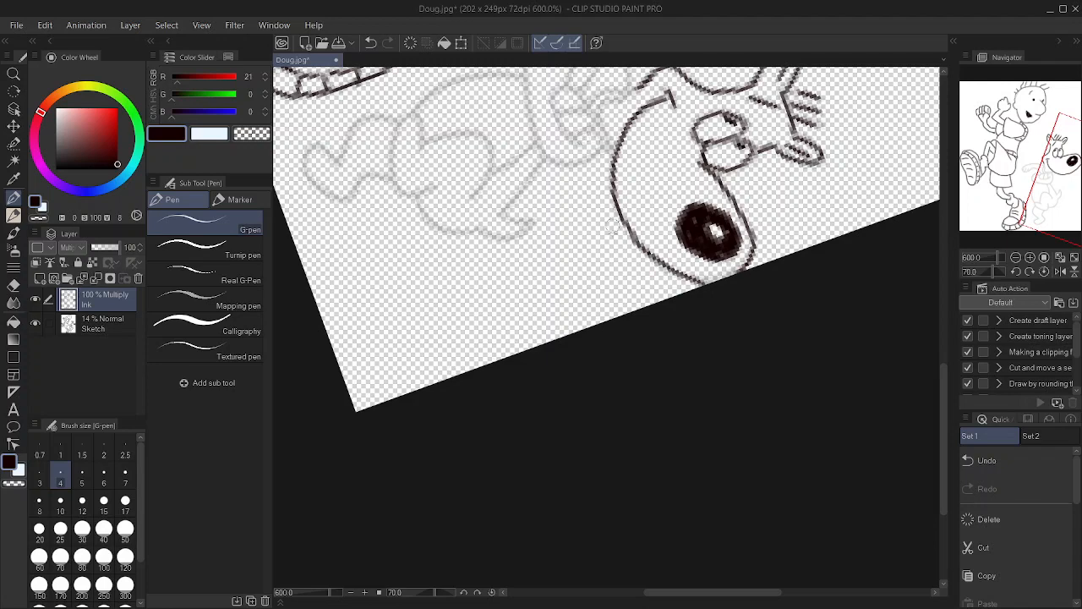
Set the brush size to 2 and ink the dog's outstretched arm, including the underside and the small finger marks on its paw.
{"action": "key", "text": "asciicircum"}
{"action": "key", "text": "asciicircum"}
{"action": "key", "text": "asciicircum"}
{"action": "key", "text": "asciicircum"}
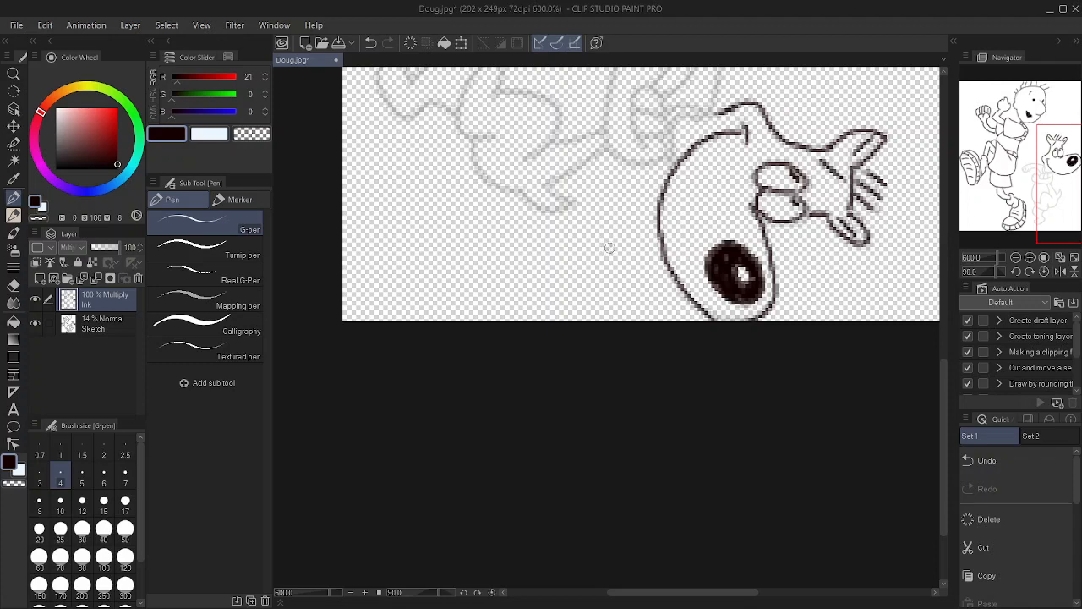
{"action": "key", "text": "bracketleft"}
{"action": "key", "text": "bracketright"}
{"action": "key", "text": "minus"}
{"action": "key", "text": "minus"}
{"action": "key", "text": "minus"}
{"action": "key", "text": "minus"}
{"action": "key", "text": "minus"}
{"action": "key", "text": "minus"}
{"action": "key", "text": "minus"}
{"action": "key", "text": "minus"}
{"action": "key", "text": "minus"}
{"action": "key", "text": "minus"}
{"action": "key", "text": "minus"}
{"action": "key", "text": "minus"}
{"action": "key", "text": "minus"}
{"action": "key", "text": "minus"}
{"action": "key", "text": "minus"}
{"action": "key", "text": "minus"}
{"action": "key", "text": "minus"}
{"action": "key", "text": "minus"}
{"action": "key", "text": "minus"}
{"action": "key", "text": "minus"}
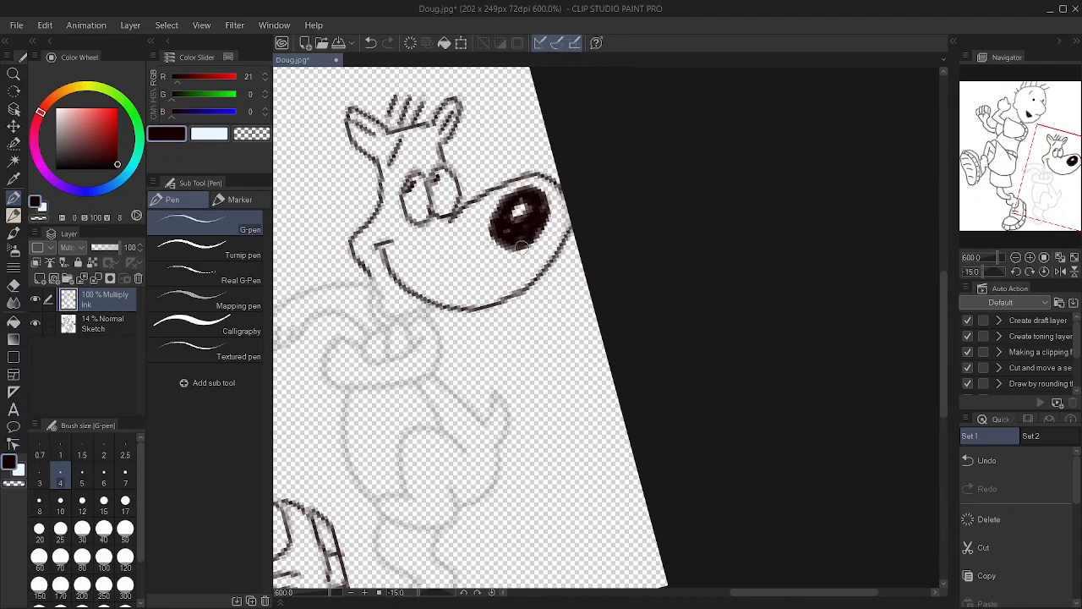
{"action": "left_click_drag", "start_coordinate": [443, 235], "coordinate": [569, 151]}
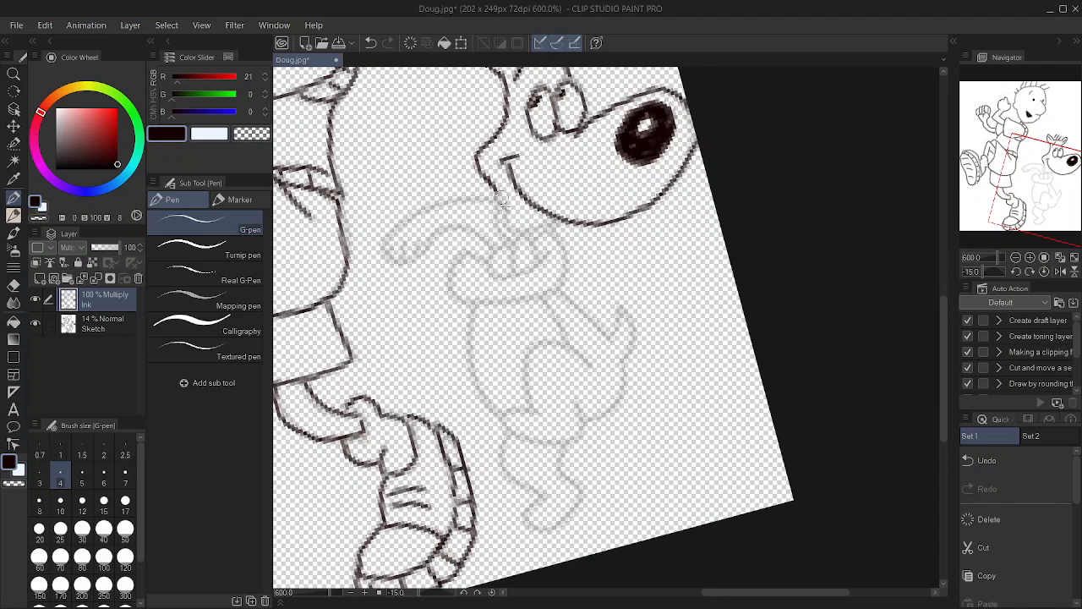
{"action": "key", "text": "bracketleft"}
{"action": "key", "text": "bracketleft"}
{"action": "key", "text": "bracketleft"}
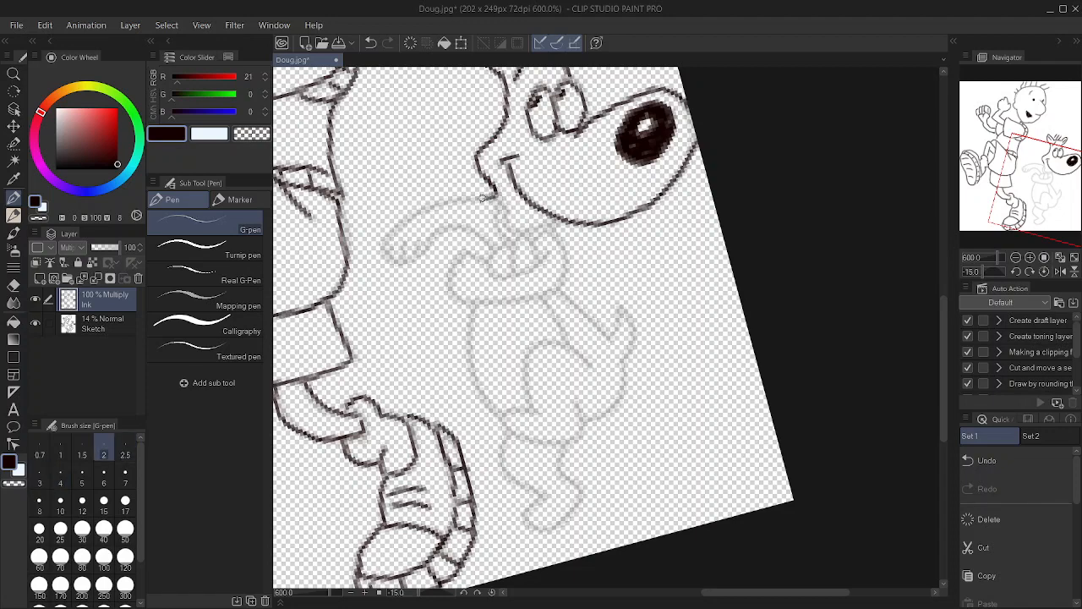
{"action": "mouse_move", "coordinate": [454, 200]}
{"action": "left_mouse_down"}
{"action": "mouse_move", "coordinate": [393, 223]}
{"action": "mouse_move", "coordinate": [391, 259]}
{"action": "mouse_move", "coordinate": [413, 257]}
{"action": "left_mouse_up"}
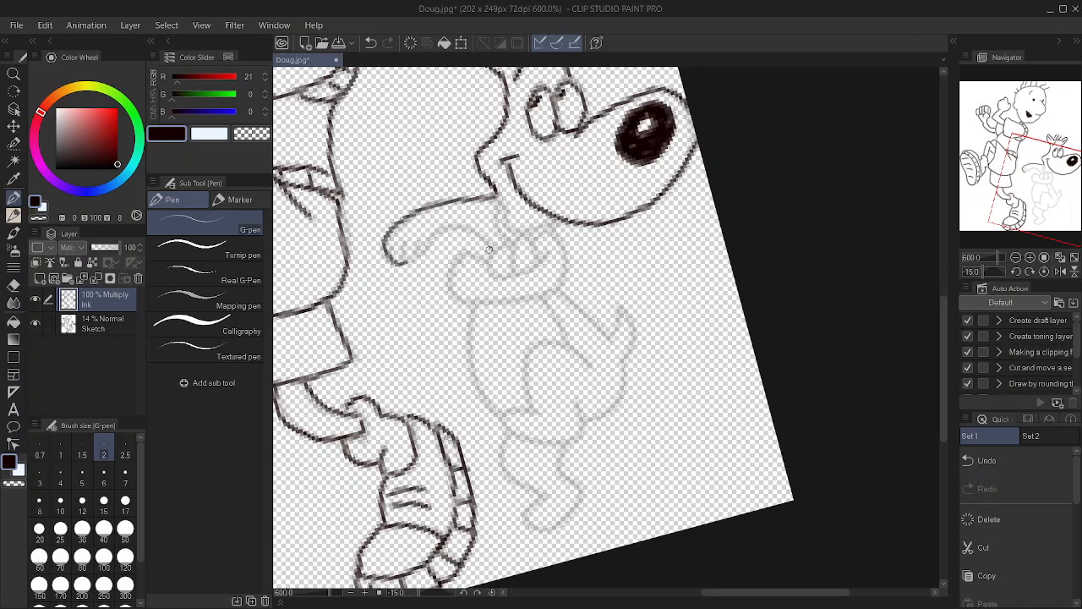
{"action": "left_click_drag", "start_coordinate": [490, 250], "coordinate": [464, 230]}
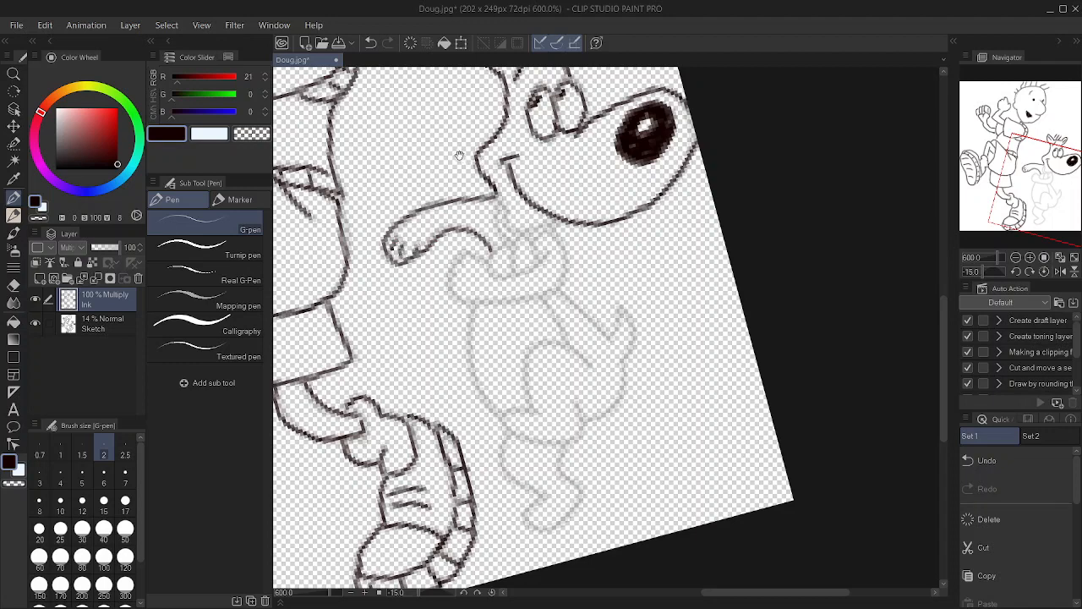
Ink the dog's neck line and the fingers of its folded paw beneath the chin, undoing the last stroke.
{"action": "left_click_drag", "start_coordinate": [447, 131], "coordinate": [430, 99]}
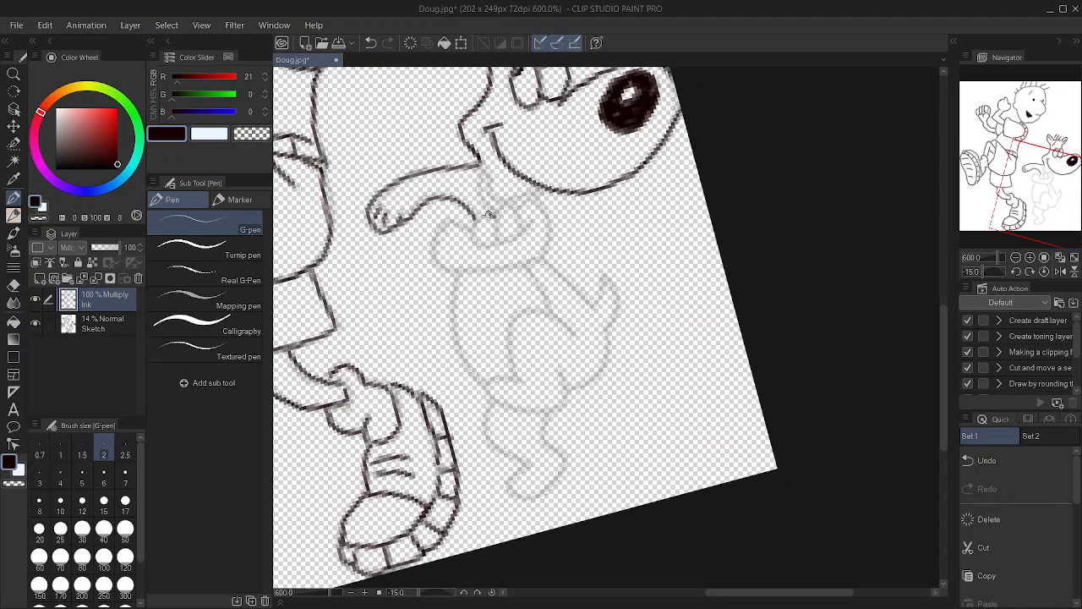
{"action": "left_click_drag", "start_coordinate": [489, 214], "coordinate": [470, 235]}
{"action": "left_click_drag", "start_coordinate": [482, 176], "coordinate": [487, 215]}
{"action": "mouse_move", "coordinate": [480, 172]}
{"action": "left_mouse_down"}
{"action": "mouse_move", "coordinate": [499, 203]}
{"action": "mouse_move", "coordinate": [528, 197]}
{"action": "mouse_move", "coordinate": [499, 204]}
{"action": "mouse_move", "coordinate": [506, 218]}
{"action": "mouse_move", "coordinate": [515, 208]}
{"action": "mouse_move", "coordinate": [517, 230]}
{"action": "mouse_move", "coordinate": [491, 218]}
{"action": "mouse_move", "coordinate": [494, 241]}
{"action": "mouse_move", "coordinate": [465, 235]}
{"action": "mouse_move", "coordinate": [511, 243]}
{"action": "mouse_move", "coordinate": [531, 224]}
{"action": "mouse_move", "coordinate": [480, 234]}
{"action": "left_mouse_up"}
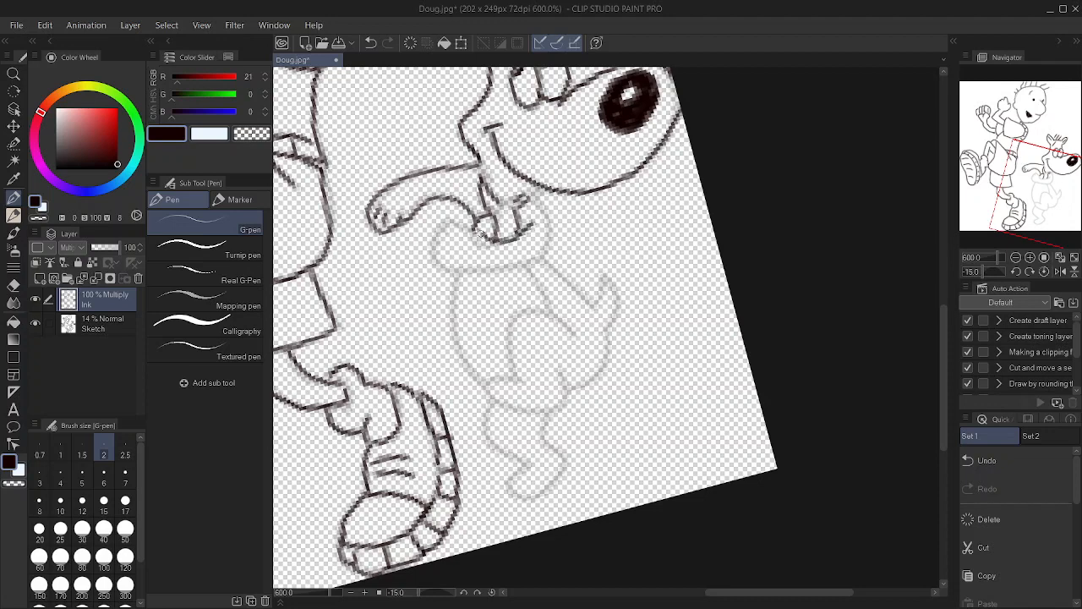
{"action": "key", "text": "ctrl+z"}
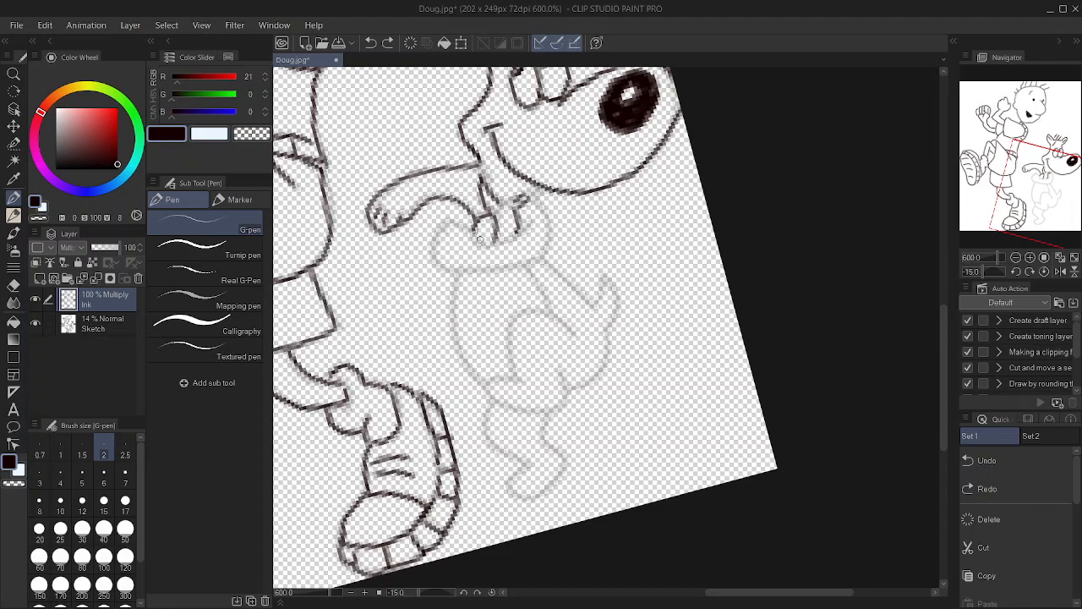
Ink the outline of the dog's folded arm around the fingers, closing its lower edge across the chest.
{"action": "mouse_move", "coordinate": [480, 239]}
{"action": "left_mouse_down"}
{"action": "mouse_move", "coordinate": [448, 225]}
{"action": "mouse_move", "coordinate": [434, 242]}
{"action": "mouse_move", "coordinate": [450, 268]}
{"action": "left_mouse_up"}
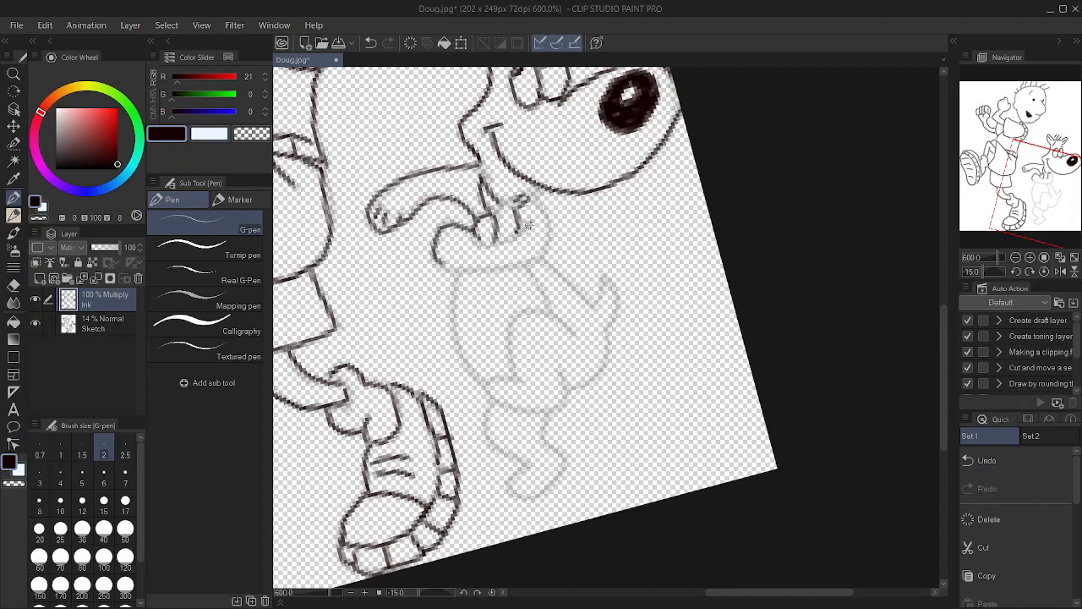
{"action": "mouse_move", "coordinate": [523, 227]}
{"action": "left_mouse_down"}
{"action": "mouse_move", "coordinate": [550, 221]}
{"action": "mouse_move", "coordinate": [541, 252]}
{"action": "mouse_move", "coordinate": [501, 263]}
{"action": "mouse_move", "coordinate": [504, 275]}
{"action": "mouse_move", "coordinate": [513, 262]}
{"action": "mouse_move", "coordinate": [450, 267]}
{"action": "left_mouse_up"}
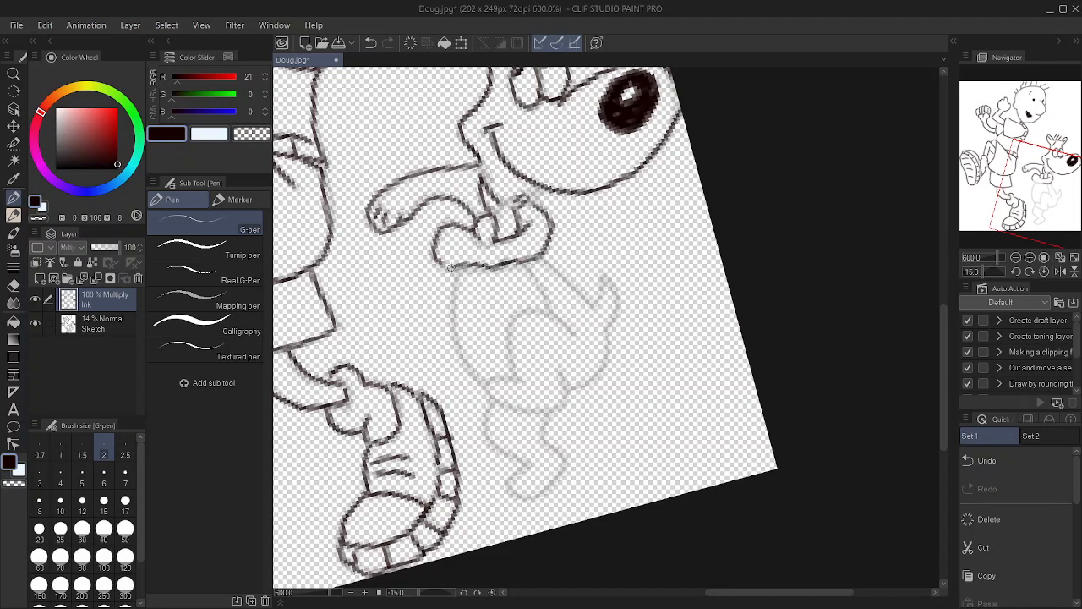
{"action": "key", "text": "ctrl+z"}
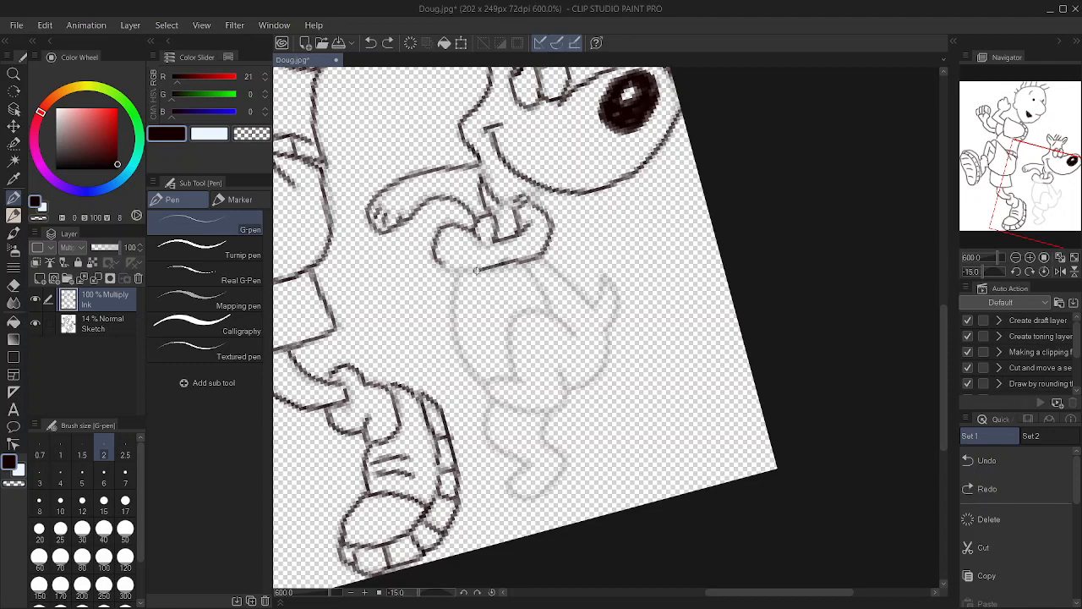
{"action": "left_click_drag", "start_coordinate": [478, 269], "coordinate": [450, 266]}
Ink both sides of the dog's torso below the folded arm and the curved thigh line of the raised leg.
{"action": "scroll", "coordinate": [483, 196], "scroll_direction": "down", "scroll_amount": 3}
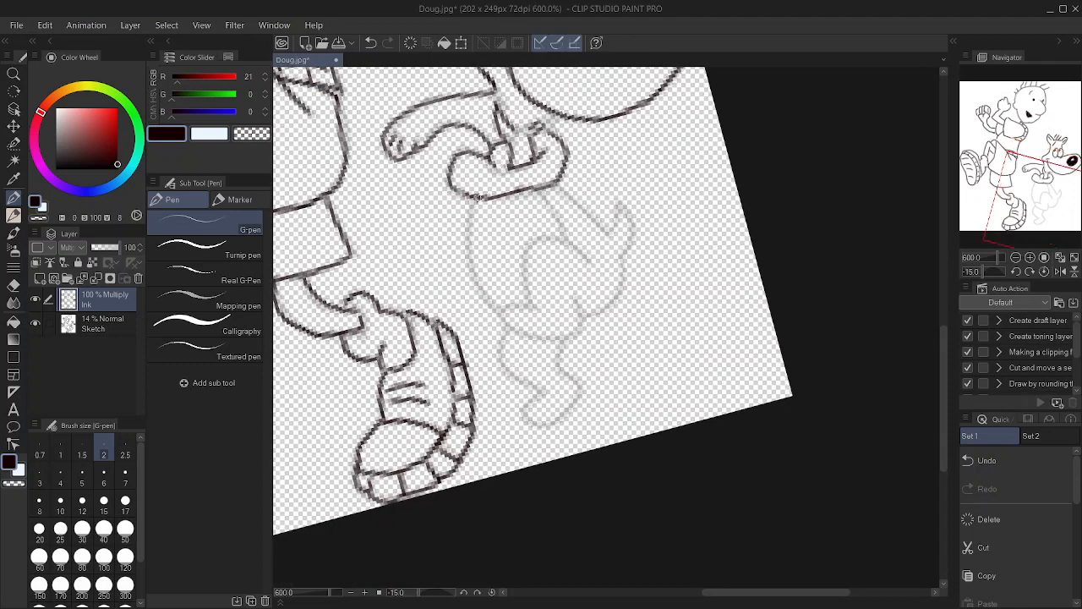
{"action": "left_click_drag", "start_coordinate": [475, 197], "coordinate": [464, 242]}
{"action": "key", "text": "ctrl+z"}
{"action": "mouse_move", "coordinate": [473, 204]}
{"action": "left_mouse_down"}
{"action": "mouse_move", "coordinate": [473, 274]}
{"action": "mouse_move", "coordinate": [504, 311]}
{"action": "left_mouse_up"}
{"action": "mouse_move", "coordinate": [534, 193]}
{"action": "left_mouse_down"}
{"action": "mouse_move", "coordinate": [583, 253]}
{"action": "mouse_move", "coordinate": [536, 241]}
{"action": "mouse_move", "coordinate": [525, 264]}
{"action": "mouse_move", "coordinate": [532, 307]}
{"action": "mouse_move", "coordinate": [499, 309]}
{"action": "left_mouse_up"}
Ink the dog's raised foot across the bottom of the torso, and its back, pointed tail and rounded rump.
{"action": "mouse_move", "coordinate": [572, 298]}
{"action": "left_mouse_down"}
{"action": "mouse_move", "coordinate": [577, 325]}
{"action": "mouse_move", "coordinate": [555, 333]}
{"action": "left_mouse_up"}
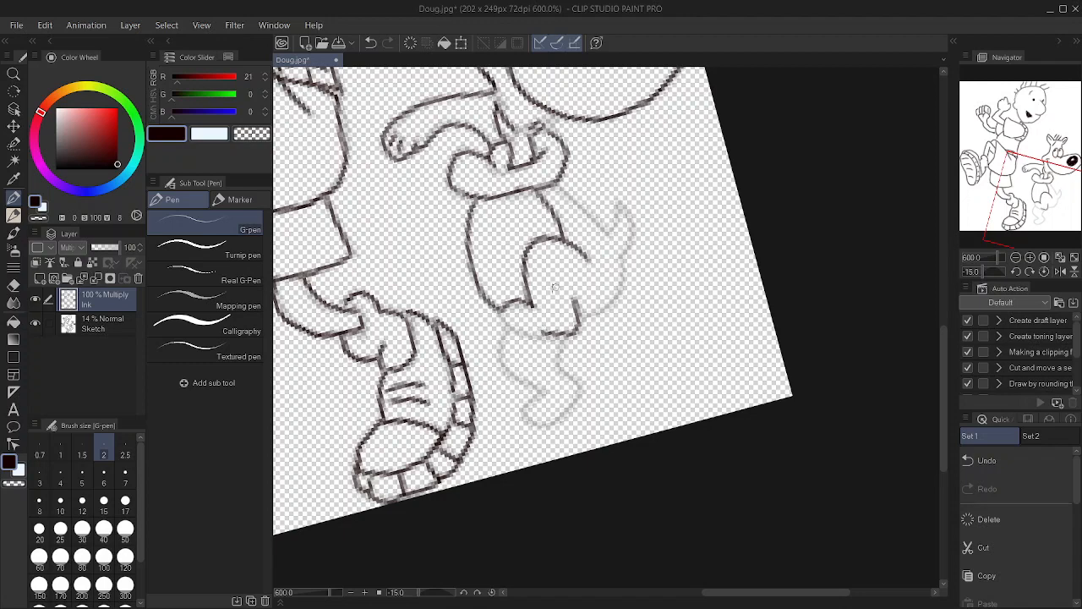
{"action": "key", "text": "ctrl+z"}
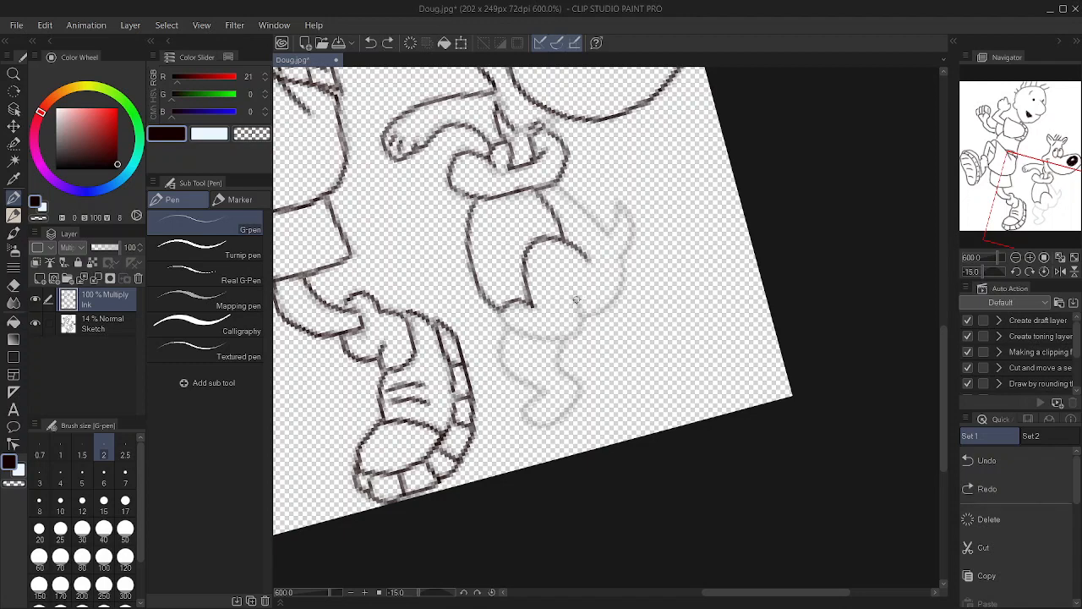
{"action": "mouse_move", "coordinate": [575, 298]}
{"action": "left_mouse_down"}
{"action": "mouse_move", "coordinate": [576, 325]}
{"action": "mouse_move", "coordinate": [533, 329]}
{"action": "mouse_move", "coordinate": [504, 307]}
{"action": "left_mouse_up"}
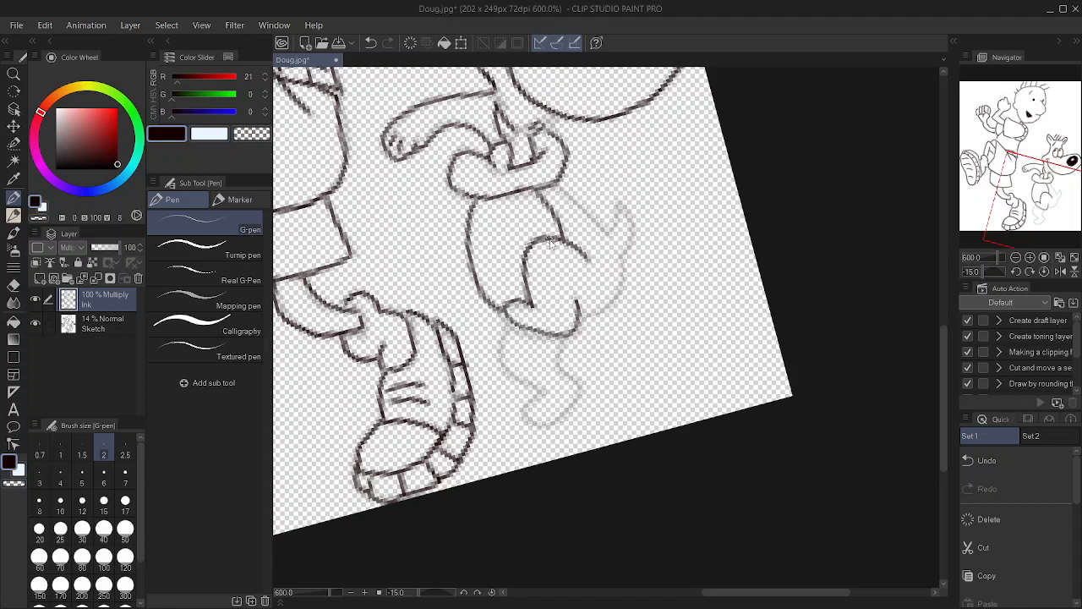
{"action": "key", "text": "ctrl+z"}
{"action": "left_click_drag", "start_coordinate": [502, 306], "coordinate": [497, 321]}
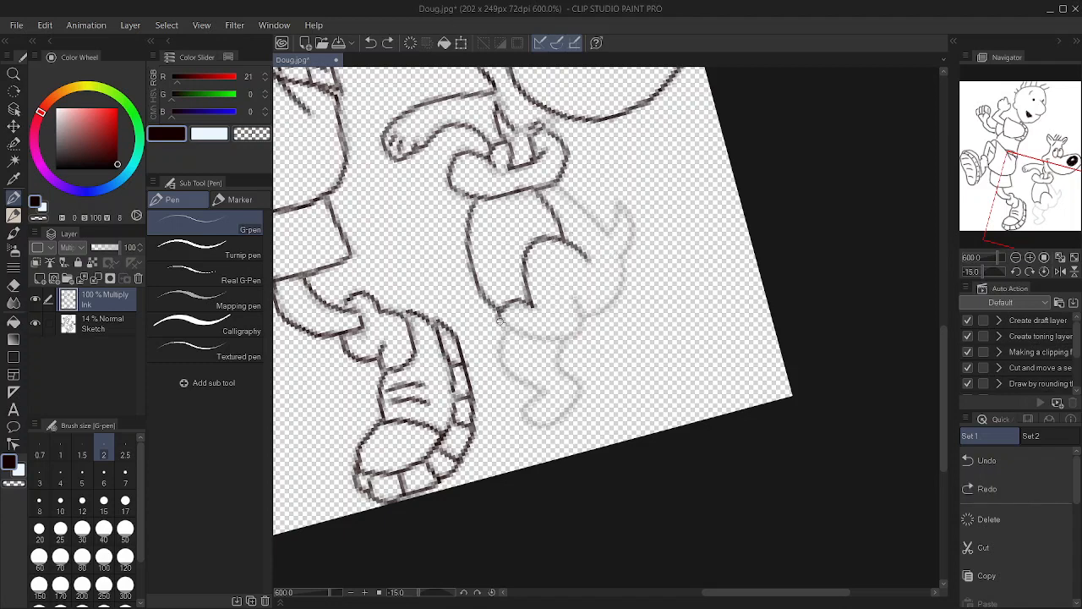
{"action": "mouse_move", "coordinate": [576, 315]}
{"action": "left_mouse_down"}
{"action": "mouse_move", "coordinate": [571, 336]}
{"action": "mouse_move", "coordinate": [553, 340]}
{"action": "mouse_move", "coordinate": [499, 315]}
{"action": "left_mouse_up"}
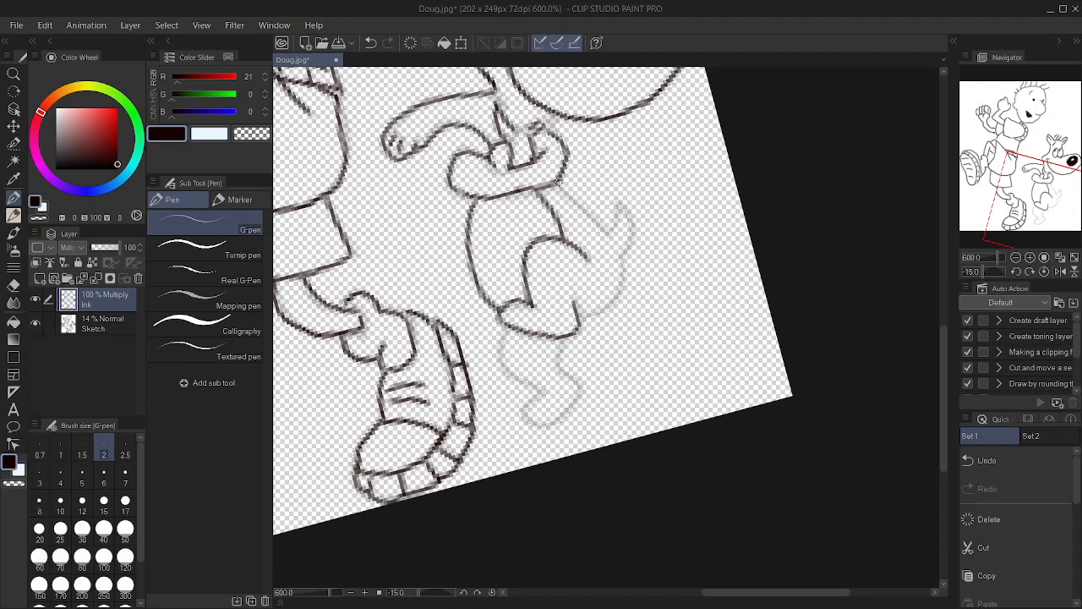
{"action": "mouse_move", "coordinate": [556, 186]}
{"action": "left_mouse_down"}
{"action": "mouse_move", "coordinate": [599, 229]}
{"action": "mouse_move", "coordinate": [621, 203]}
{"action": "mouse_move", "coordinate": [606, 233]}
{"action": "mouse_move", "coordinate": [628, 211]}
{"action": "mouse_move", "coordinate": [636, 230]}
{"action": "mouse_move", "coordinate": [628, 292]}
{"action": "mouse_move", "coordinate": [580, 315]}
{"action": "left_mouse_up"}
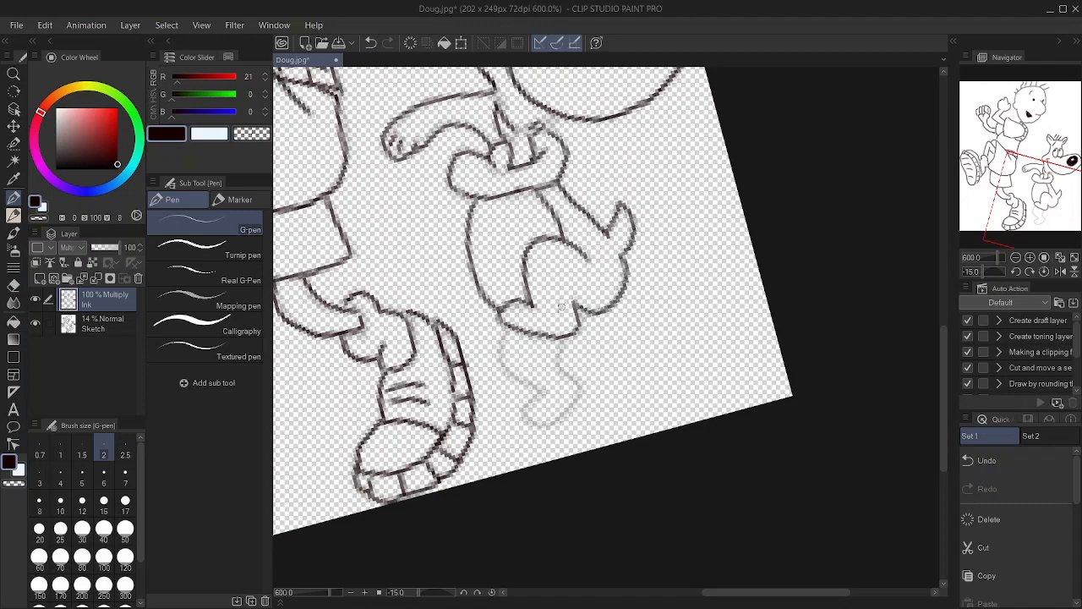
Ink both edges of the dog's standing leg below the raised foot, down around its rounded paw.
{"action": "scroll", "coordinate": [543, 228], "scroll_direction": "down", "scroll_amount": 2}
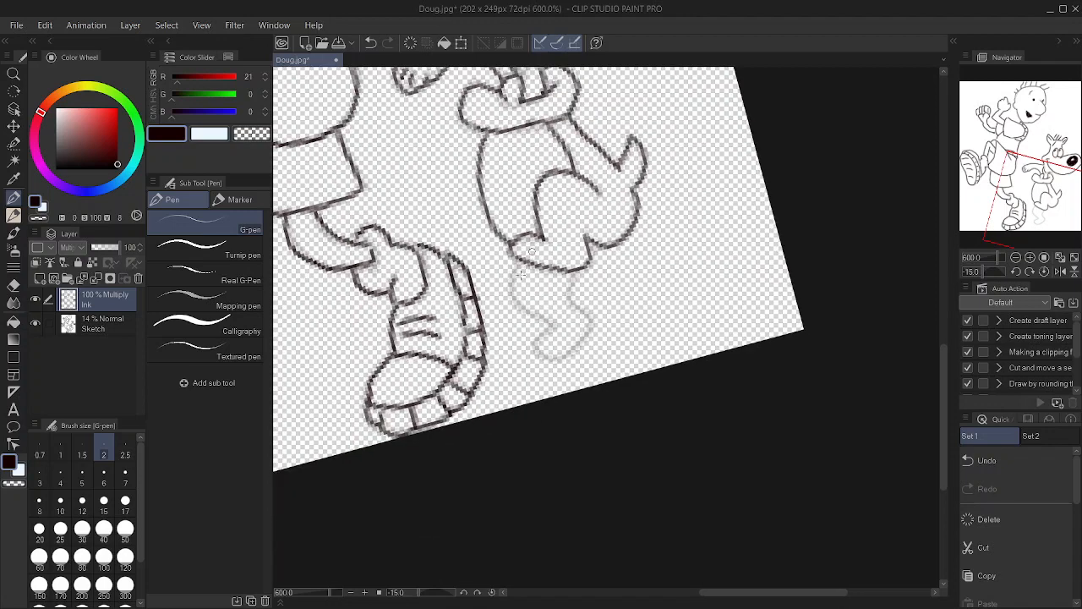
{"action": "mouse_move", "coordinate": [517, 264]}
{"action": "left_mouse_down"}
{"action": "mouse_move", "coordinate": [507, 296]}
{"action": "mouse_move", "coordinate": [548, 323]}
{"action": "mouse_move", "coordinate": [534, 350]}
{"action": "left_mouse_up"}
{"action": "mouse_move", "coordinate": [573, 272]}
{"action": "left_mouse_down"}
{"action": "mouse_move", "coordinate": [568, 295]}
{"action": "mouse_move", "coordinate": [589, 321]}
{"action": "mouse_move", "coordinate": [578, 345]}
{"action": "mouse_move", "coordinate": [563, 358]}
{"action": "mouse_move", "coordinate": [531, 338]}
{"action": "left_mouse_up"}
{"action": "key", "text": "ctrl+z"}
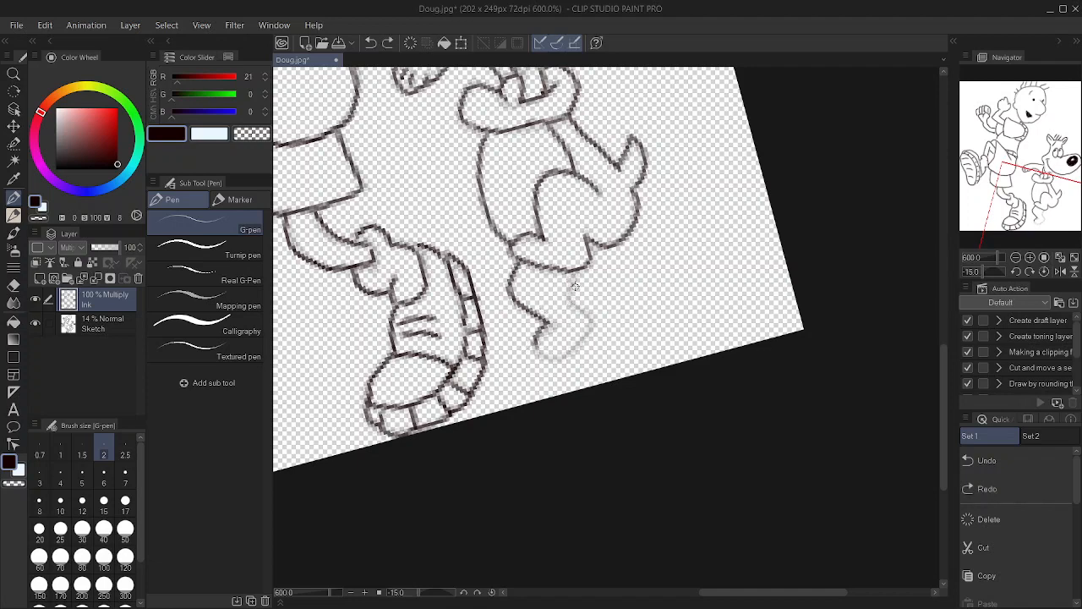
{"action": "mouse_move", "coordinate": [570, 279]}
{"action": "left_mouse_down"}
{"action": "mouse_move", "coordinate": [585, 330]}
{"action": "mouse_move", "coordinate": [578, 349]}
{"action": "mouse_move", "coordinate": [542, 356]}
{"action": "mouse_move", "coordinate": [533, 339]}
{"action": "left_mouse_up"}
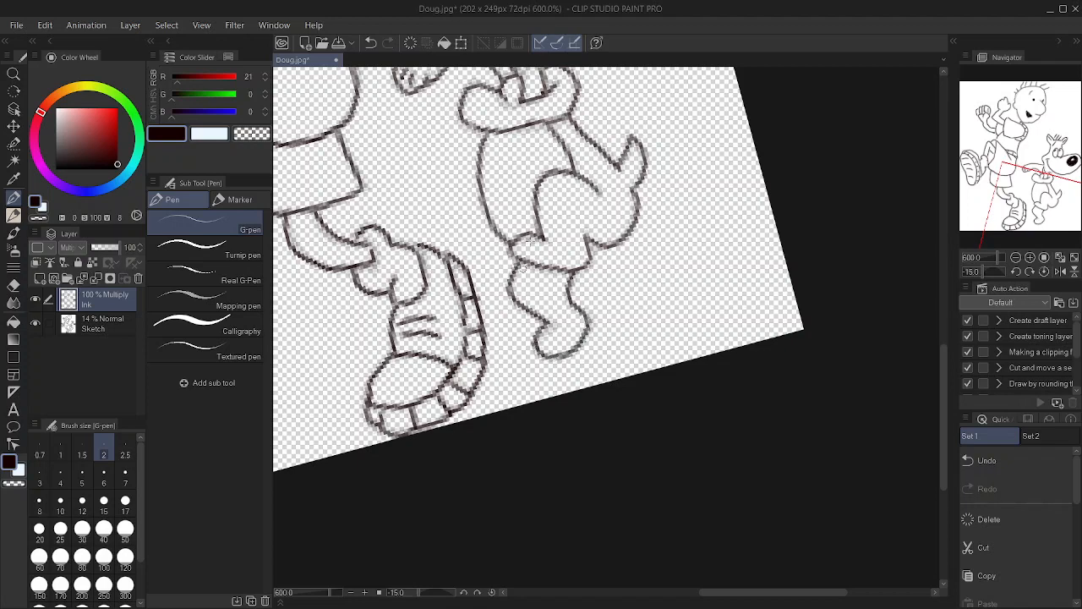
Review the inked boy and dog with the canvas upright, ending with the whole drawing at 200% zoom.
{"action": "left_click_drag", "start_coordinate": [525, 143], "coordinate": [563, 316]}
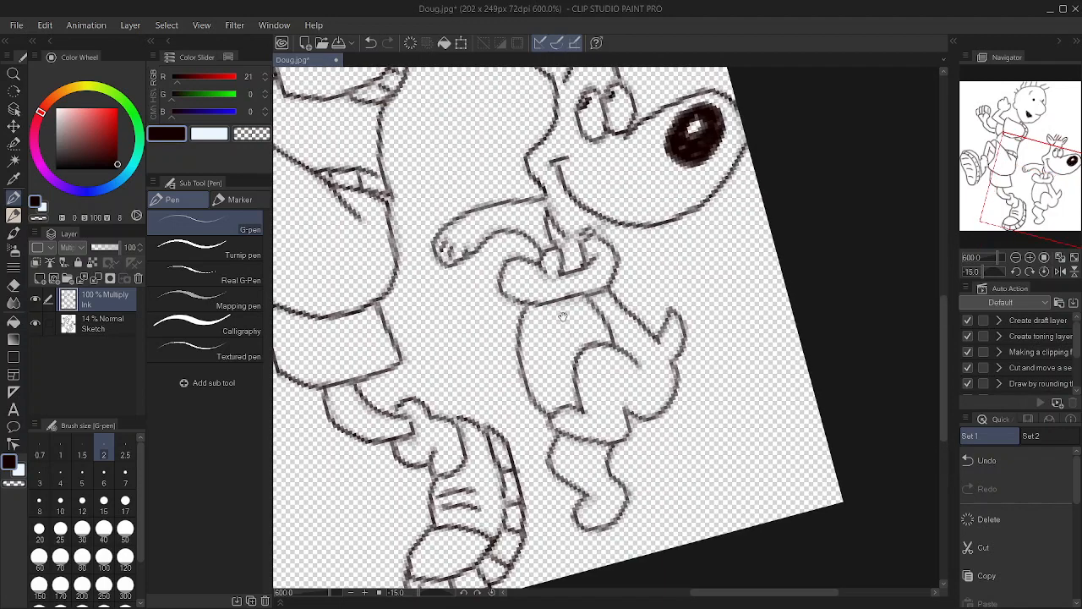
{"action": "left_click_drag", "start_coordinate": [536, 220], "coordinate": [565, 291]}
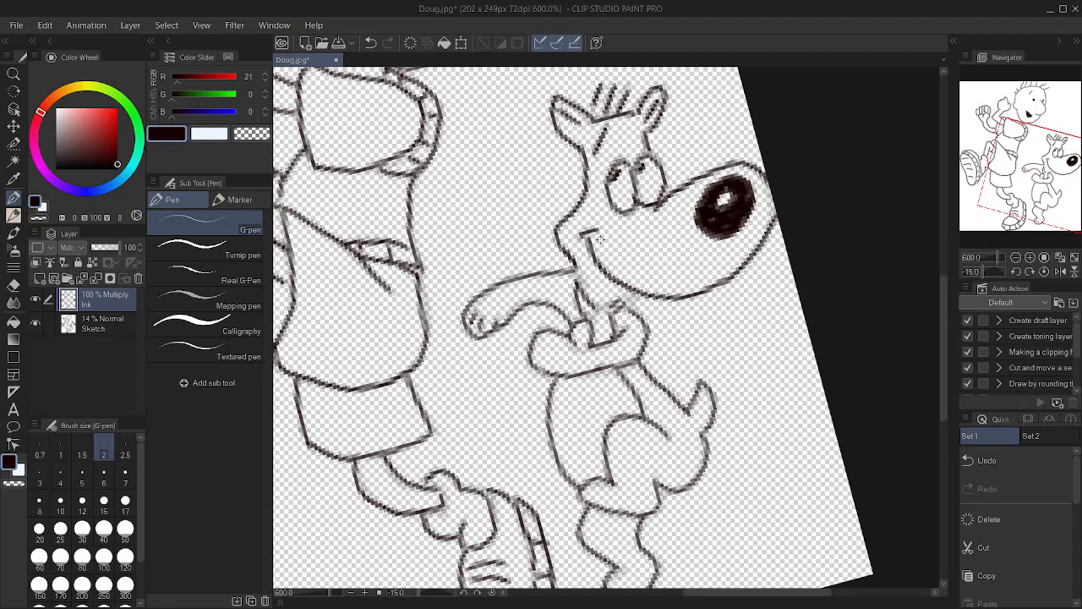
{"action": "key", "text": "^"}
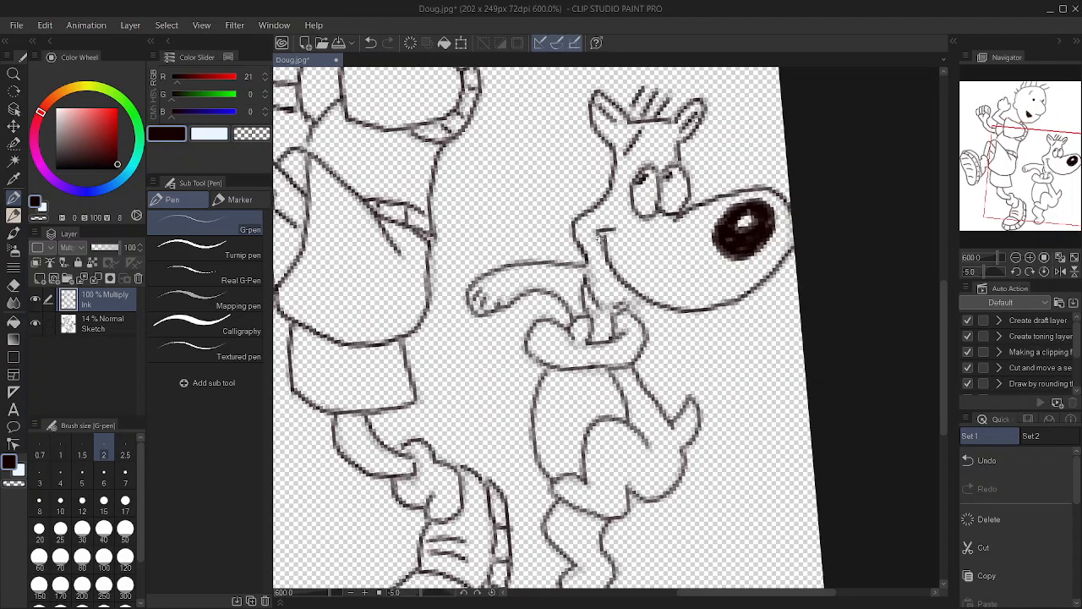
{"action": "key", "text": "^"}
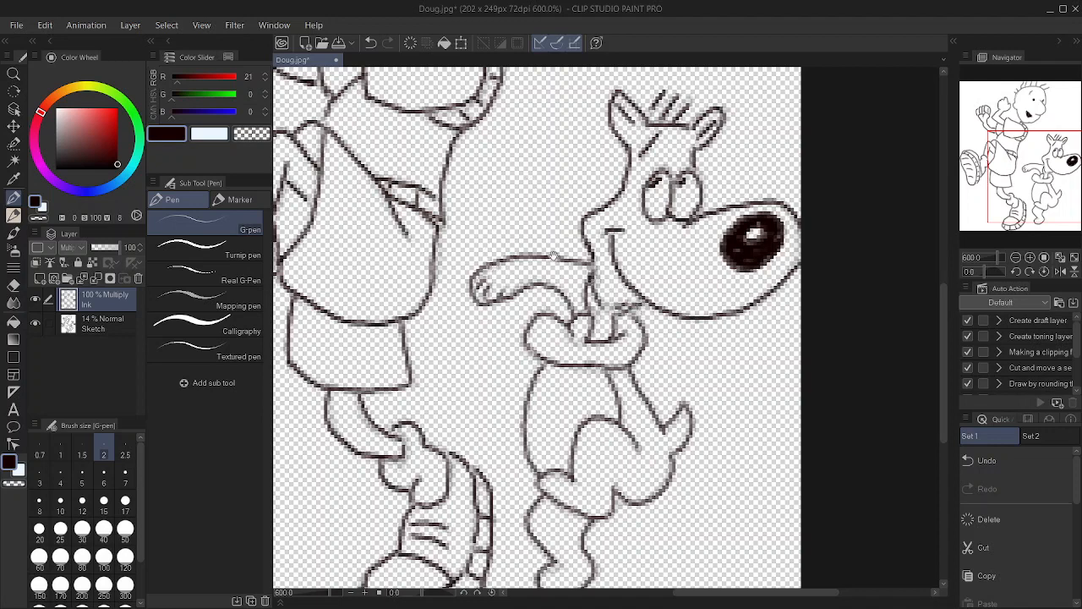
{"action": "left_click_drag", "start_coordinate": [554, 255], "coordinate": [628, 355]}
{"action": "scroll", "coordinate": [589, 267], "scroll_direction": "down", "scroll_amount": 2}
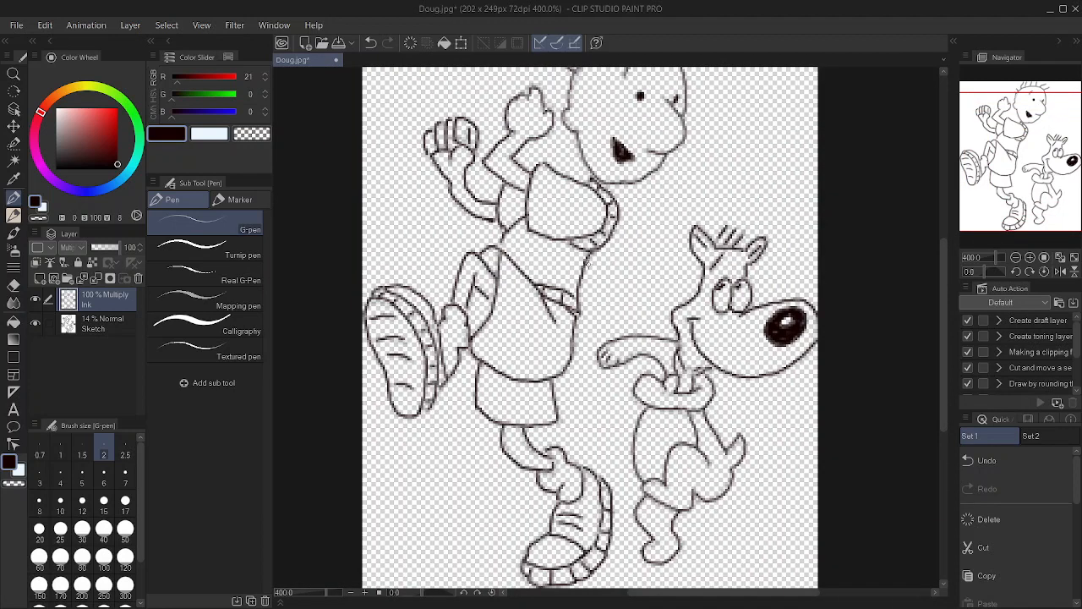
{"action": "scroll", "coordinate": [592, 267], "scroll_direction": "down", "scroll_amount": 2}
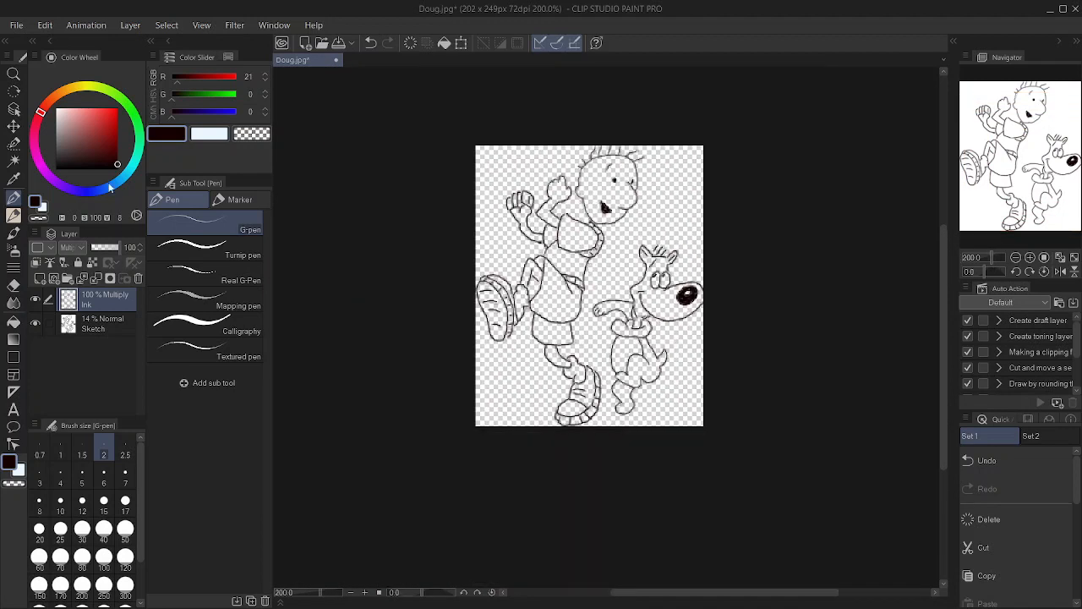
Set the Sketch layer's opacity to 100% and make the Ink layer active again.
{"action": "left_click", "coordinate": [96, 321]}
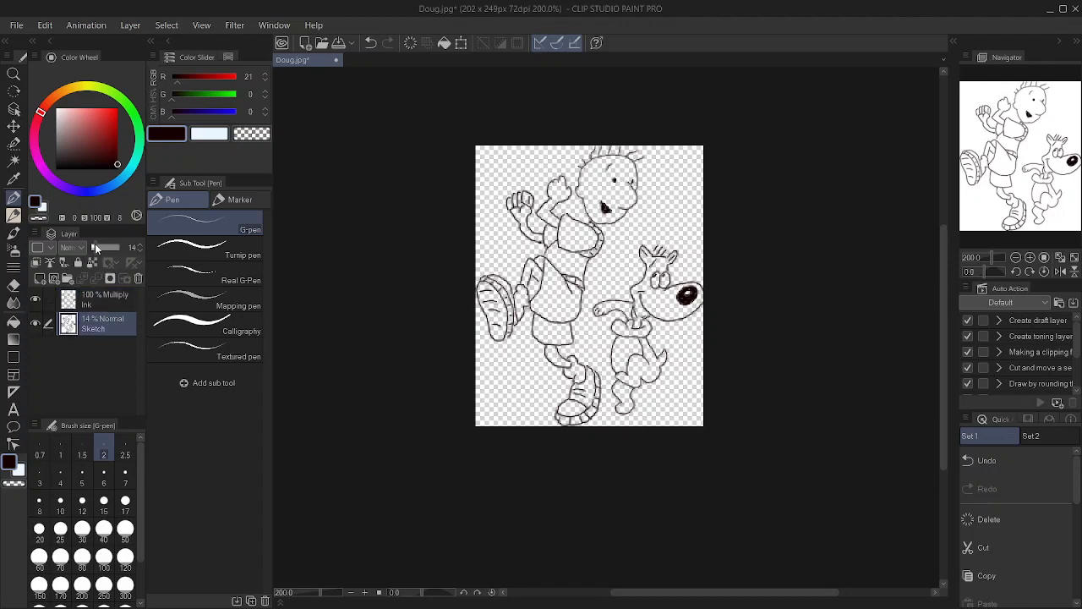
{"action": "left_click_drag", "start_coordinate": [96, 247], "coordinate": [120, 247]}
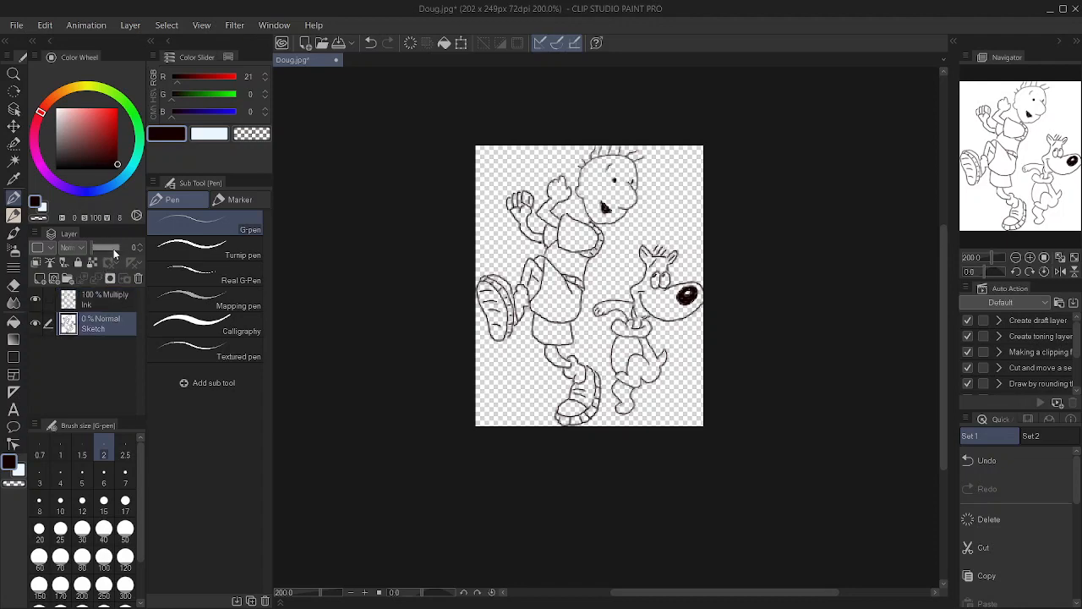
{"action": "left_click", "coordinate": [96, 295]}
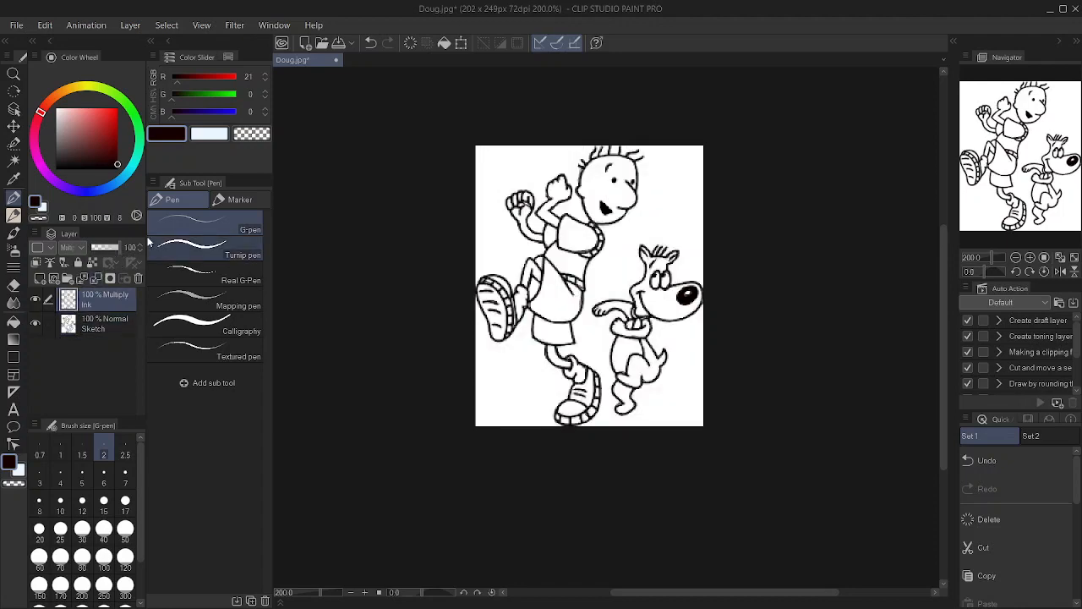
Add a new layer named "Flats Doug" and place it between the Ink and Sketch layers.
{"action": "key", "text": "ctrl+plus"}
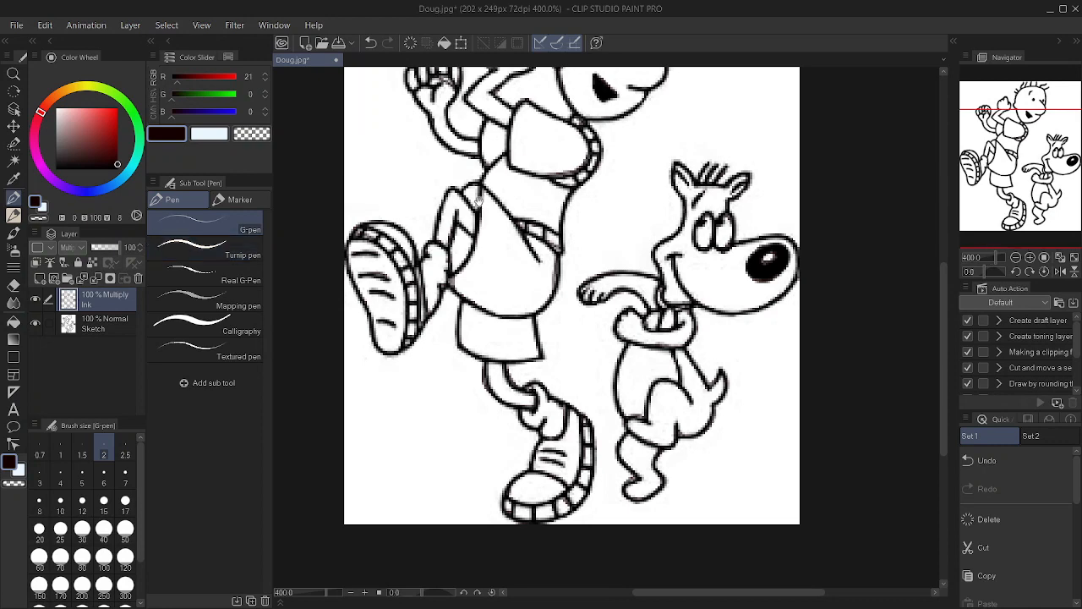
{"action": "left_click_drag", "start_coordinate": [487, 183], "coordinate": [476, 313]}
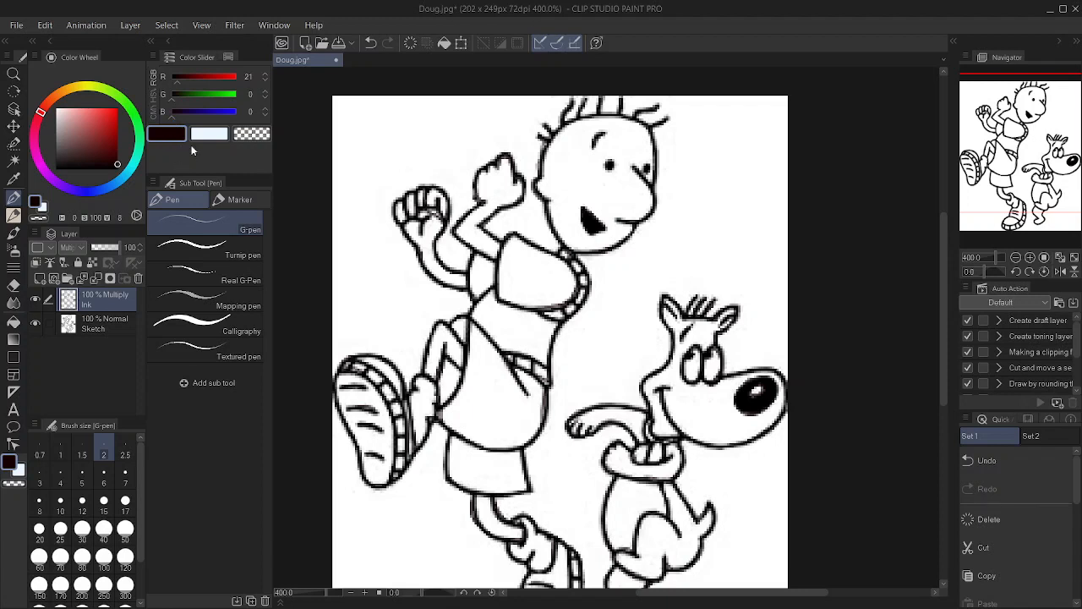
{"action": "left_click", "coordinate": [39, 279]}
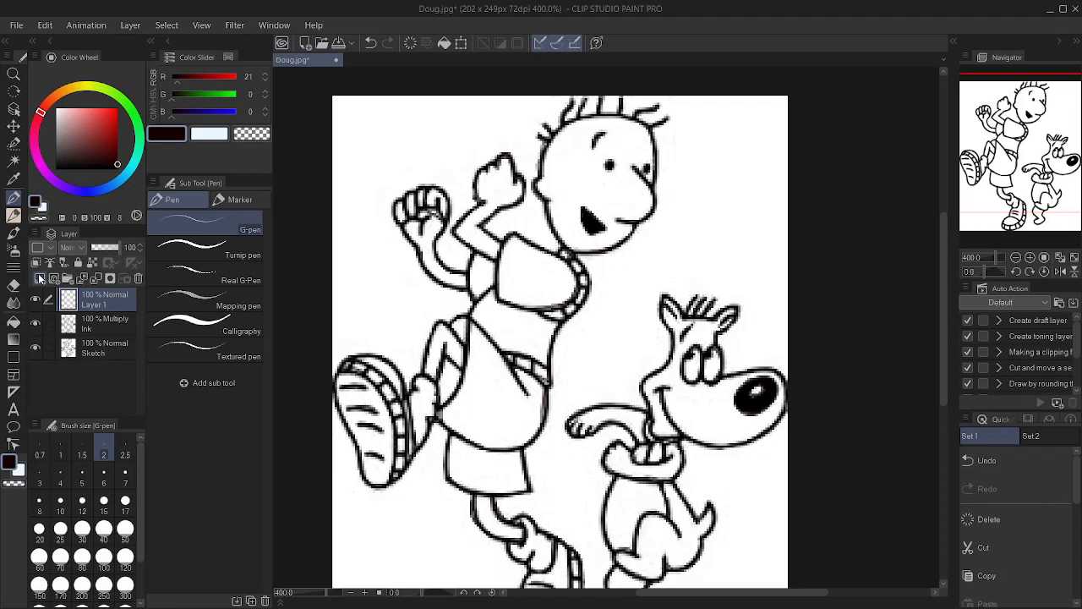
{"action": "double_click", "coordinate": [92, 305]}
{"action": "type", "text": "Flats Doug"}
{"action": "key", "text": "Return"}
{"action": "left_click_drag", "start_coordinate": [91, 308], "coordinate": [88, 326]}
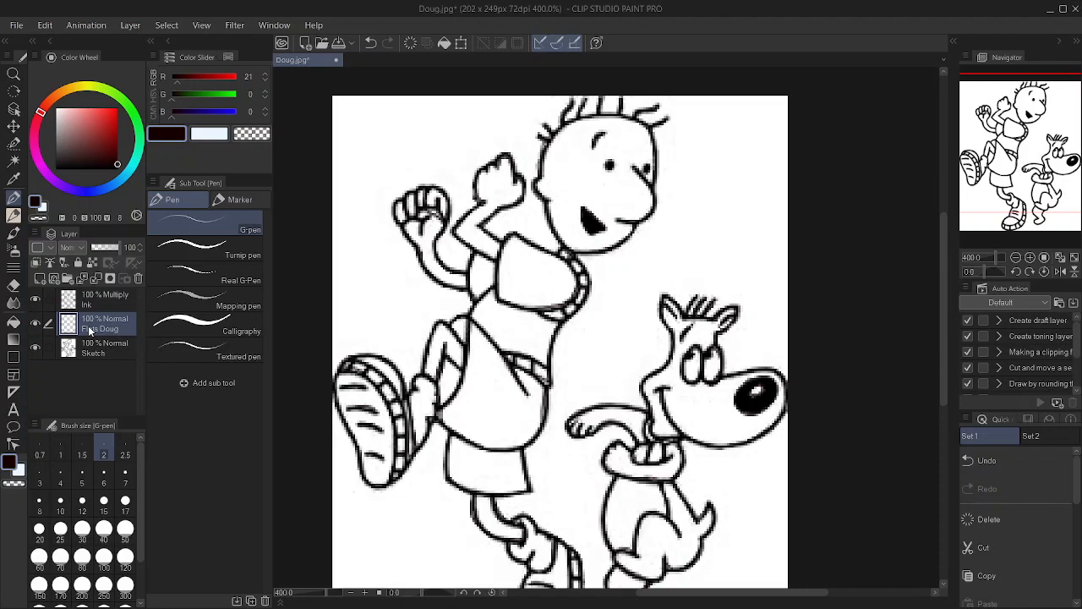
Mix a light peach skin tone as the main colour, with RGB values 250, 185, 151.
{"action": "key", "text": "ctrl+plus"}
{"action": "key", "text": "ctrl+plus"}
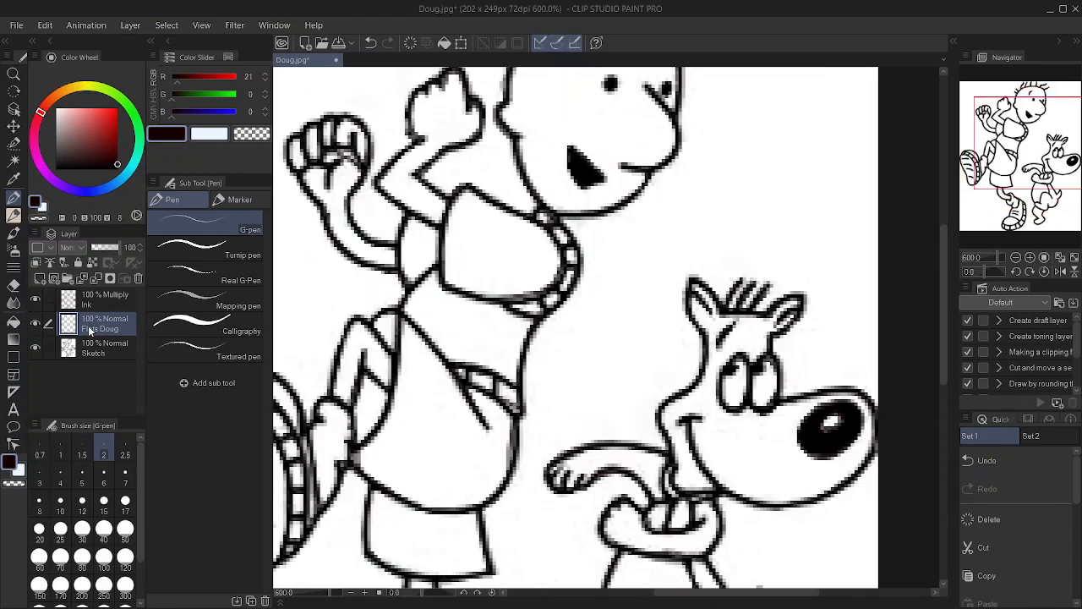
{"action": "left_click_drag", "start_coordinate": [504, 195], "coordinate": [509, 302]}
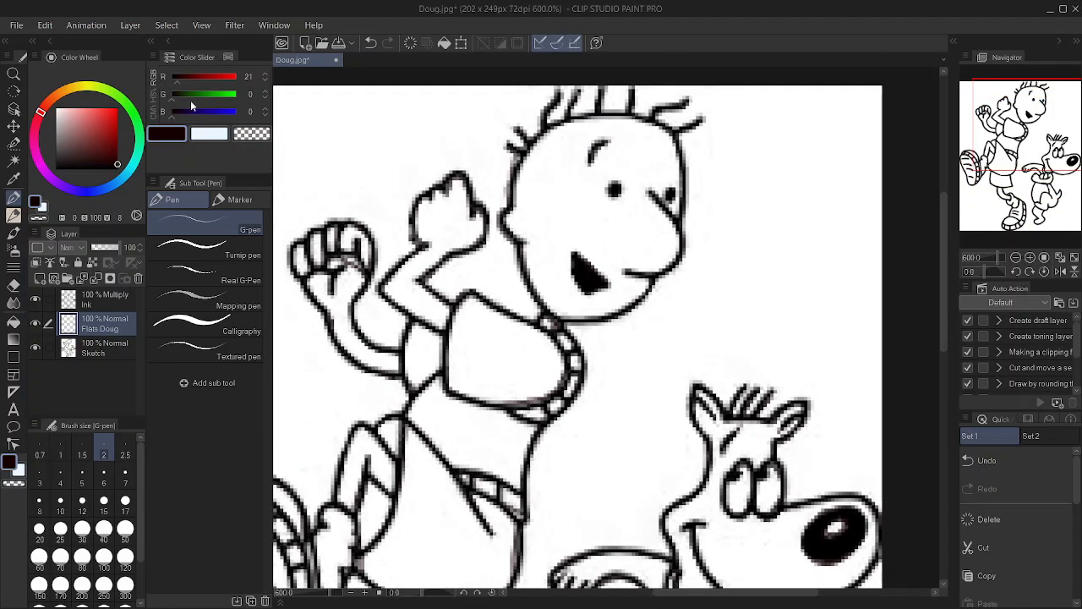
{"action": "left_click", "coordinate": [60, 109]}
{"action": "left_click", "coordinate": [59, 97]}
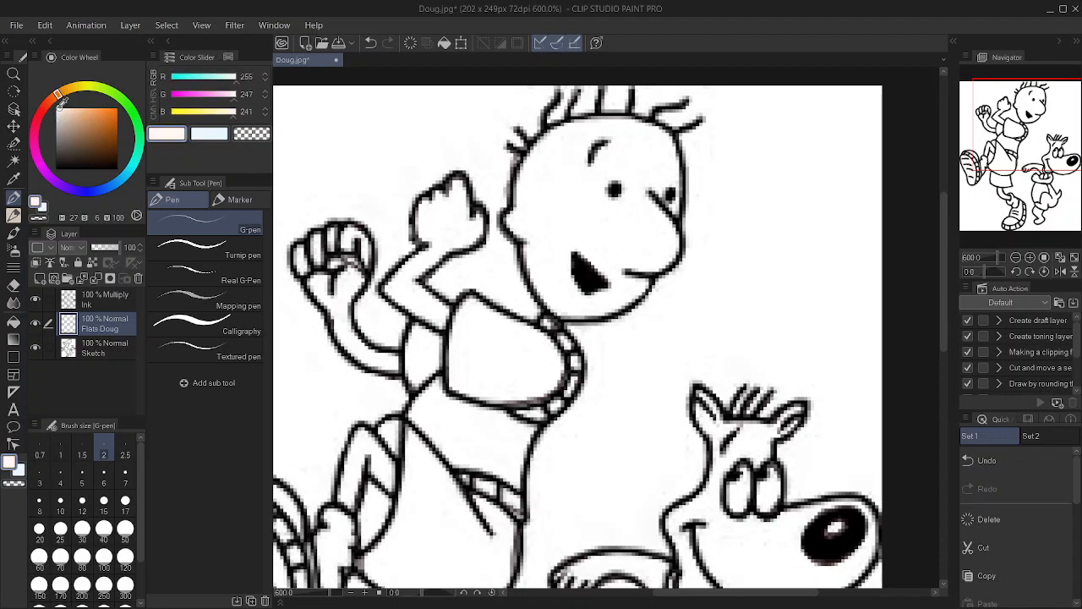
{"action": "left_click", "coordinate": [87, 110]}
{"action": "left_click_drag", "start_coordinate": [88, 109], "coordinate": [84, 108]}
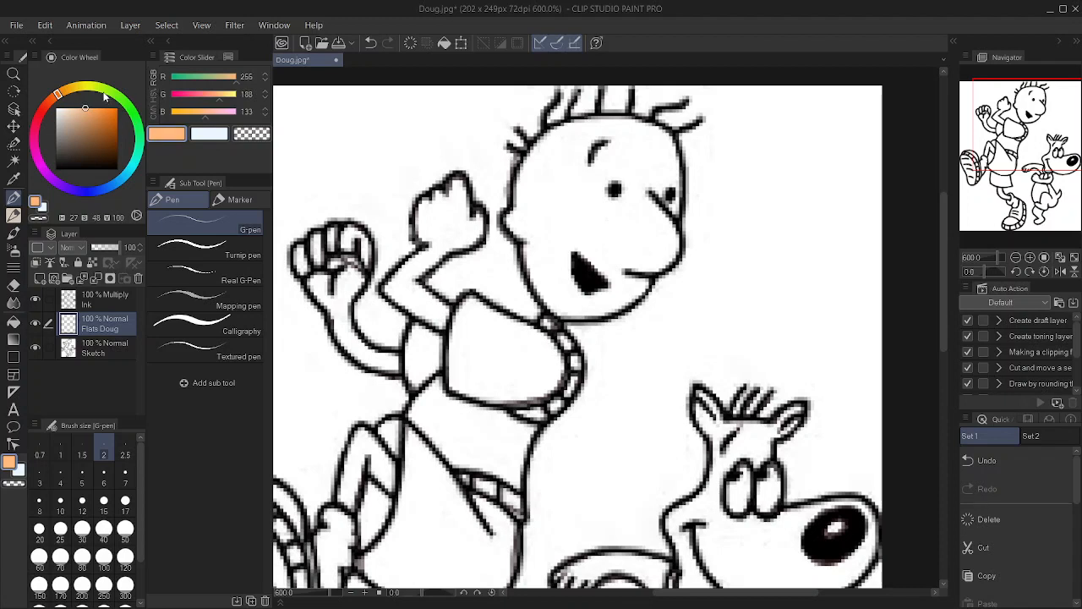
{"action": "left_click", "coordinate": [82, 112]}
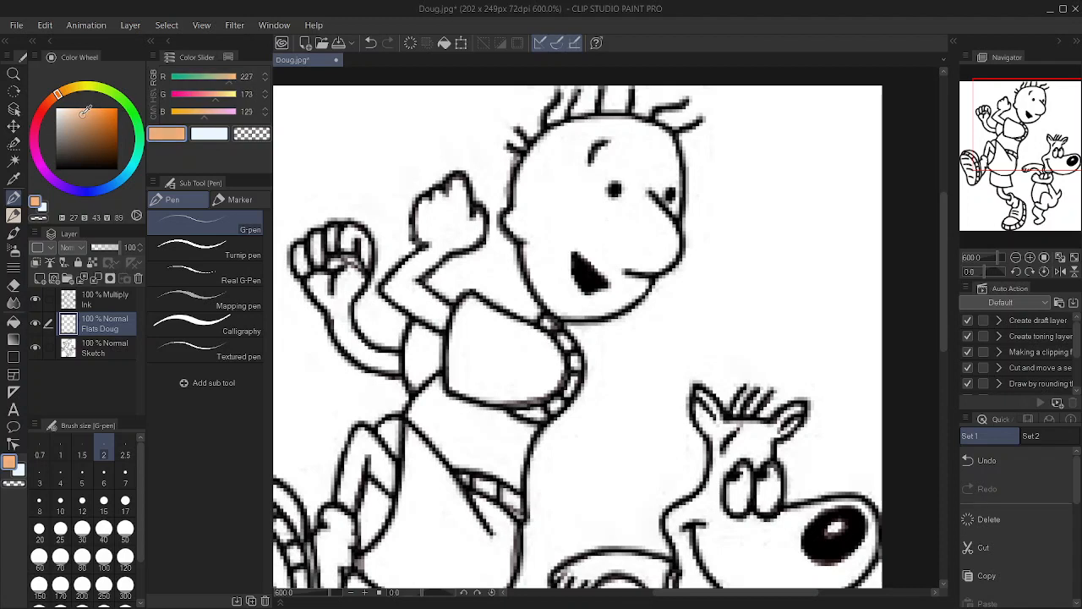
{"action": "mouse_move", "coordinate": [82, 112]}
{"action": "left_mouse_down"}
{"action": "mouse_move", "coordinate": [53, 98]}
{"action": "mouse_move", "coordinate": [80, 109]}
{"action": "left_mouse_up"}
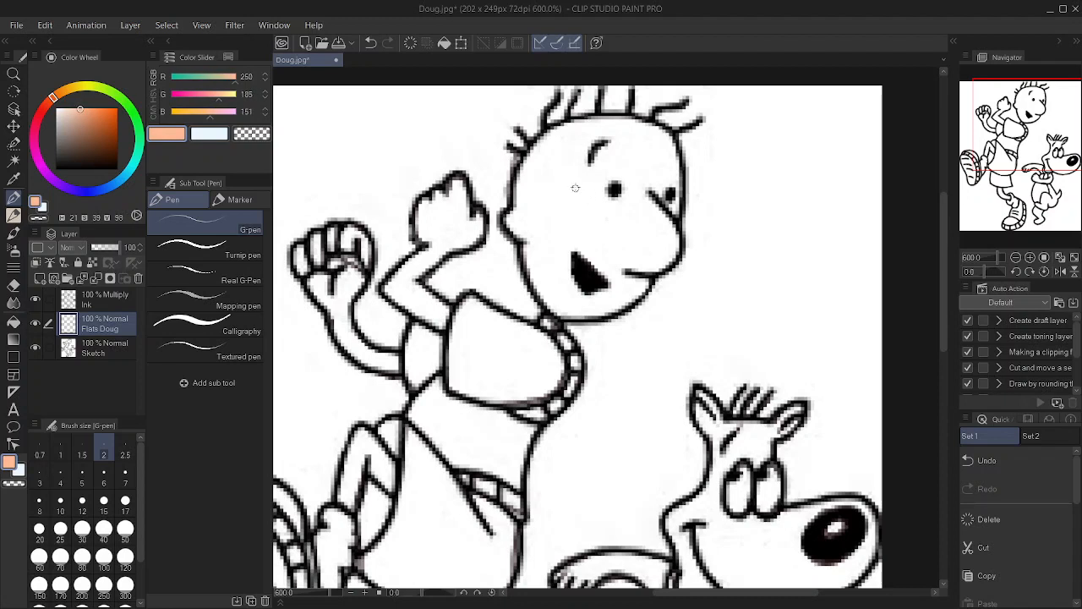
Try painting the skin tone over the boy's face by hand with the Turnip pen at size 10, and undo it.
{"action": "left_click_drag", "start_coordinate": [574, 184], "coordinate": [563, 200]}
{"action": "key", "text": "ctrl+z"}
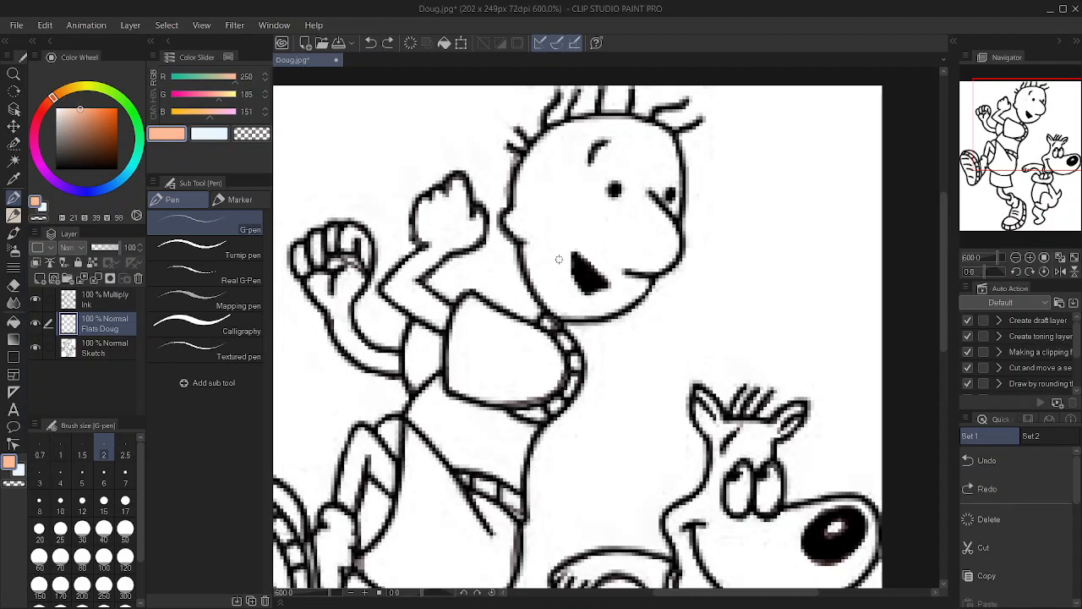
{"action": "left_click", "coordinate": [226, 254]}
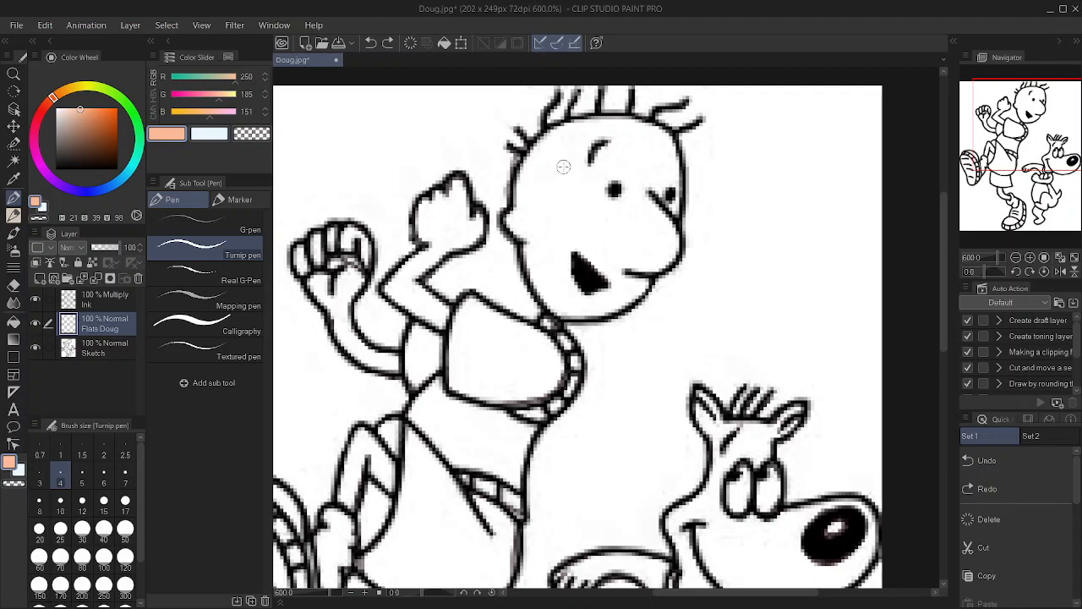
{"action": "key", "text": "bracketright"}
{"action": "key", "text": "bracketright"}
{"action": "key", "text": "bracketright"}
{"action": "key", "text": "bracketright"}
{"action": "key", "text": "bracketright"}
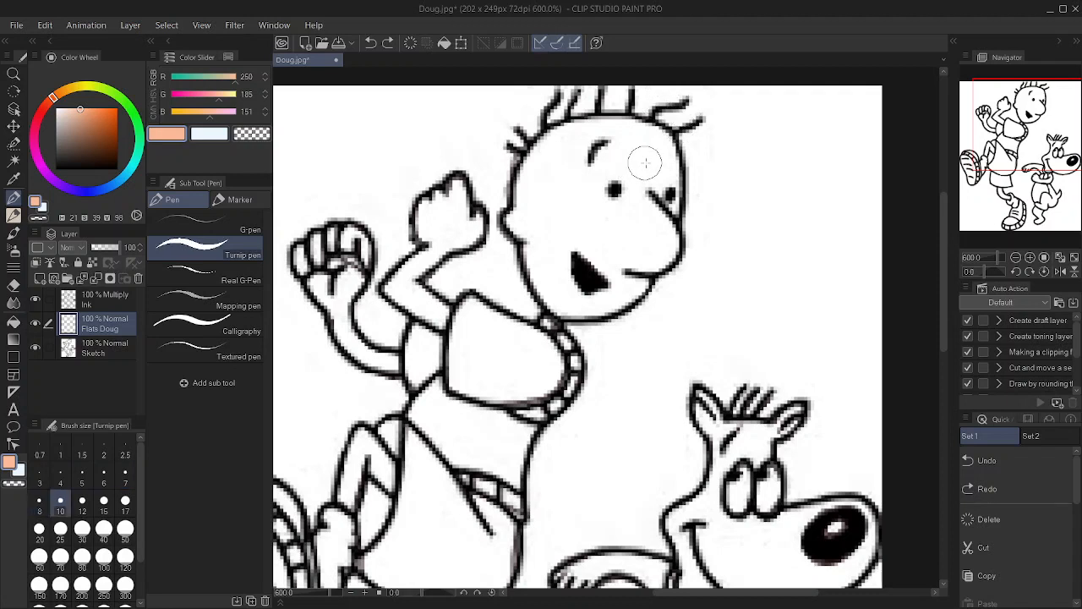
{"action": "mouse_move", "coordinate": [647, 160]}
{"action": "left_mouse_down"}
{"action": "mouse_move", "coordinate": [661, 156]}
{"action": "mouse_move", "coordinate": [654, 135]}
{"action": "mouse_move", "coordinate": [638, 131]}
{"action": "mouse_move", "coordinate": [594, 150]}
{"action": "mouse_move", "coordinate": [599, 165]}
{"action": "mouse_move", "coordinate": [602, 150]}
{"action": "mouse_move", "coordinate": [641, 159]}
{"action": "mouse_move", "coordinate": [669, 189]}
{"action": "mouse_move", "coordinate": [667, 166]}
{"action": "mouse_move", "coordinate": [672, 198]}
{"action": "mouse_move", "coordinate": [651, 182]}
{"action": "mouse_move", "coordinate": [610, 184]}
{"action": "mouse_move", "coordinate": [608, 198]}
{"action": "mouse_move", "coordinate": [667, 191]}
{"action": "mouse_move", "coordinate": [643, 206]}
{"action": "mouse_move", "coordinate": [639, 192]}
{"action": "mouse_move", "coordinate": [621, 192]}
{"action": "mouse_move", "coordinate": [643, 222]}
{"action": "mouse_move", "coordinate": [614, 230]}
{"action": "mouse_move", "coordinate": [589, 269]}
{"action": "mouse_move", "coordinate": [565, 264]}
{"action": "mouse_move", "coordinate": [608, 300]}
{"action": "mouse_move", "coordinate": [580, 262]}
{"action": "mouse_move", "coordinate": [596, 211]}
{"action": "left_mouse_up"}
{"action": "key", "text": "ctrl+z"}
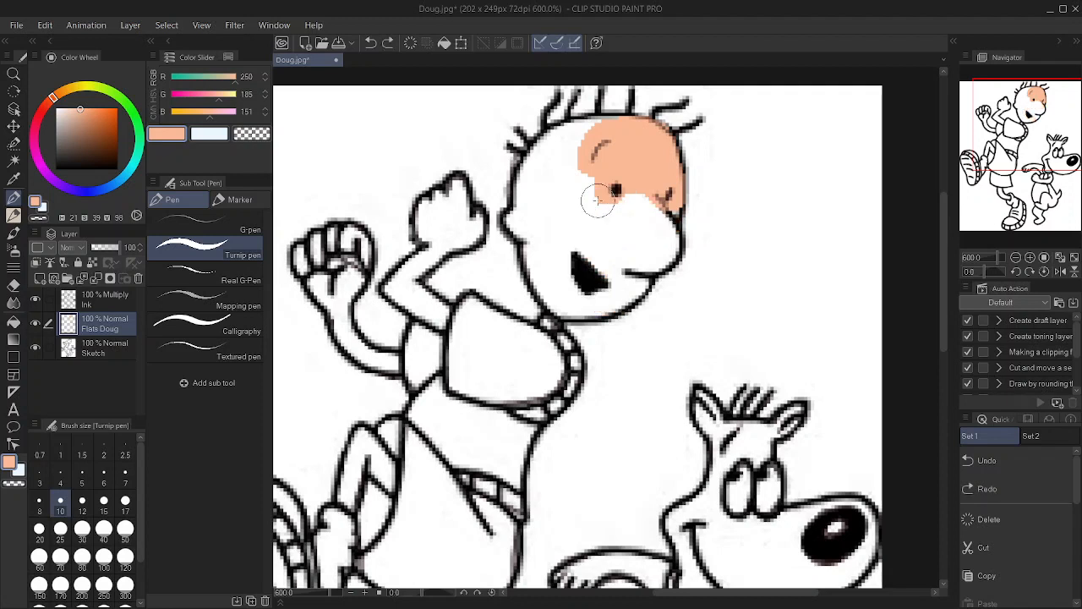
{"action": "key", "text": "ctrl+z"}
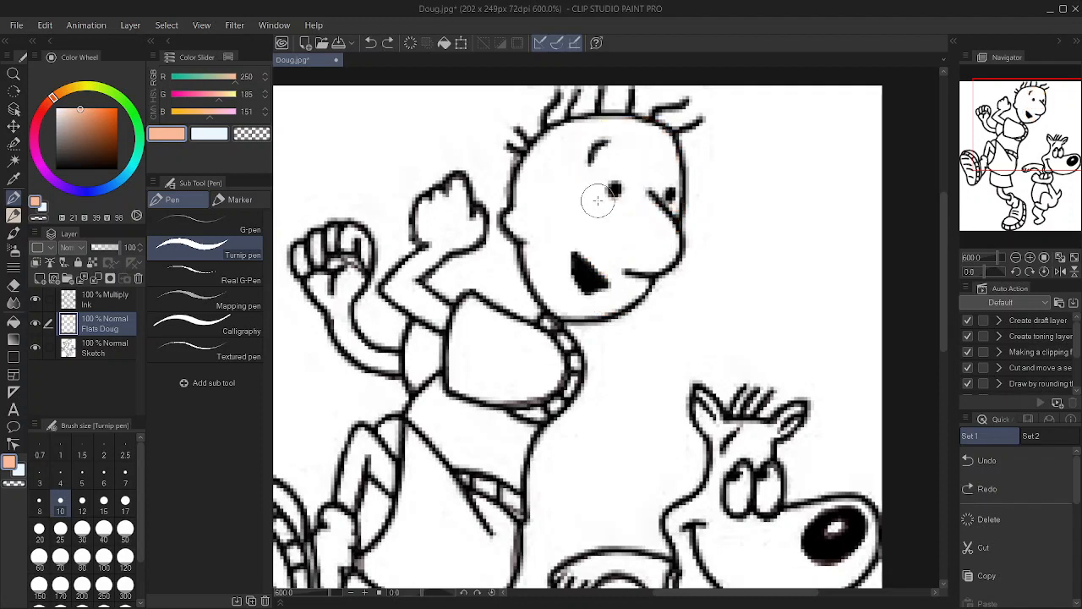
Set the Ink layer as the reference layer and return to the Flats Doug layer with the Auto select tool.
{"action": "mouse_move", "coordinate": [341, 166]}
{"action": "left_mouse_down"}
{"action": "mouse_move", "coordinate": [349, 189]}
{"action": "mouse_move", "coordinate": [417, 181]}
{"action": "left_mouse_up"}
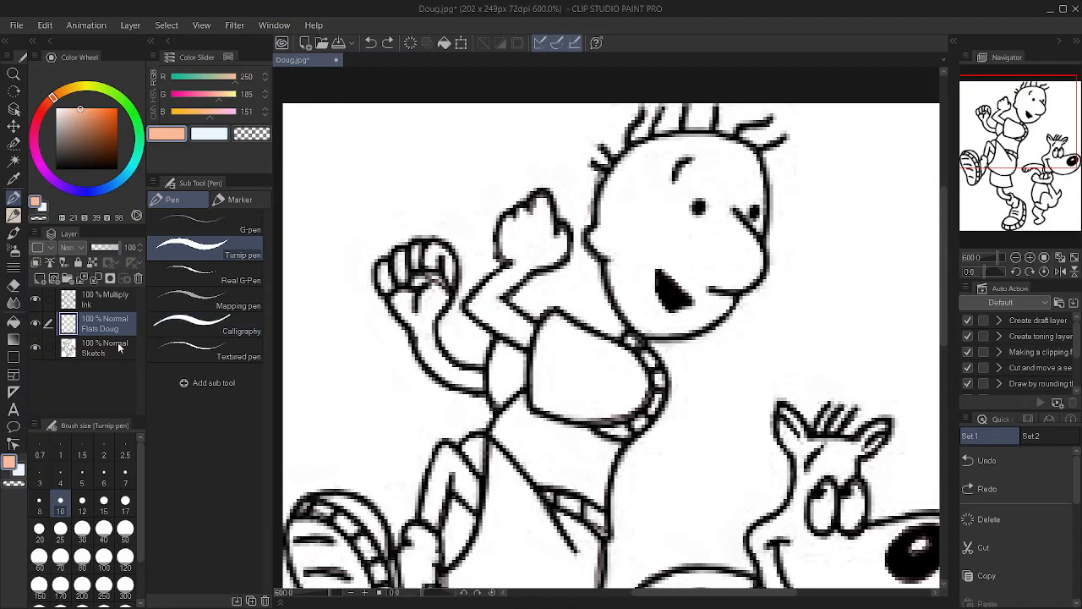
{"action": "left_click", "coordinate": [105, 301]}
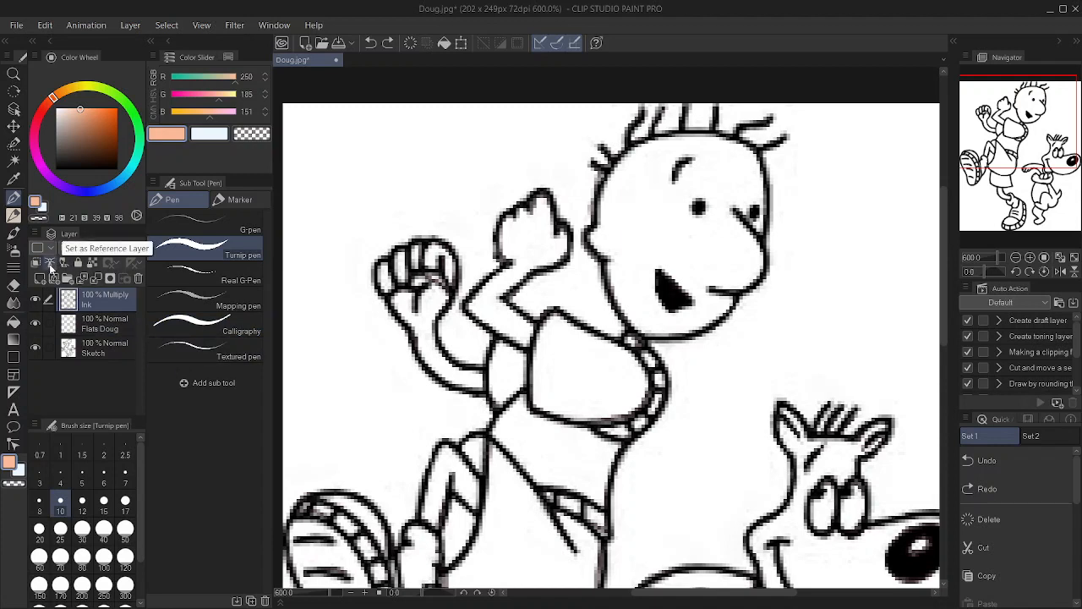
{"action": "left_click", "coordinate": [49, 264]}
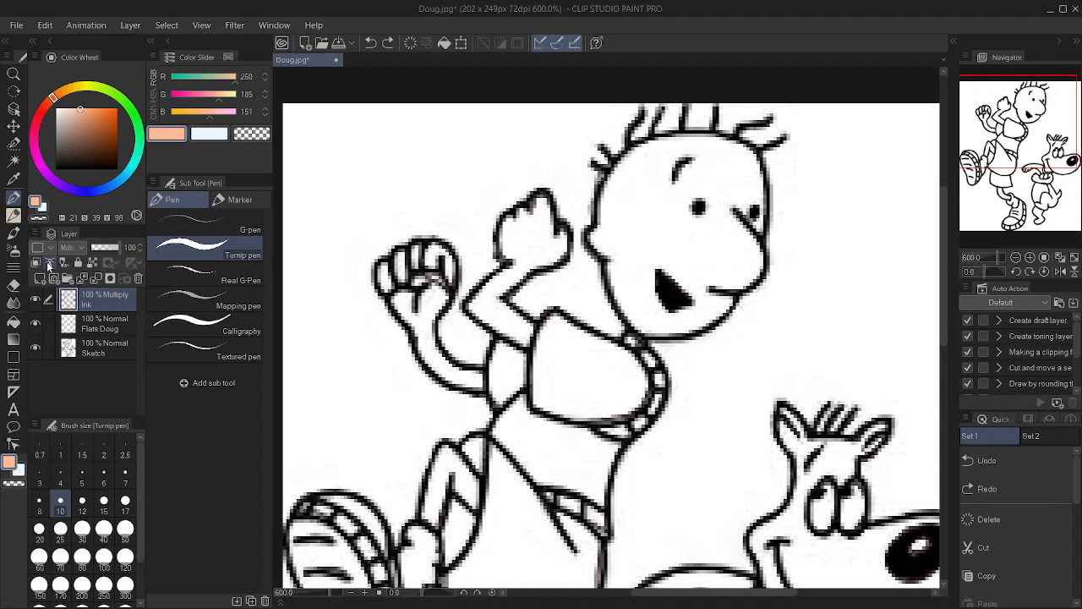
{"action": "left_click", "coordinate": [84, 327]}
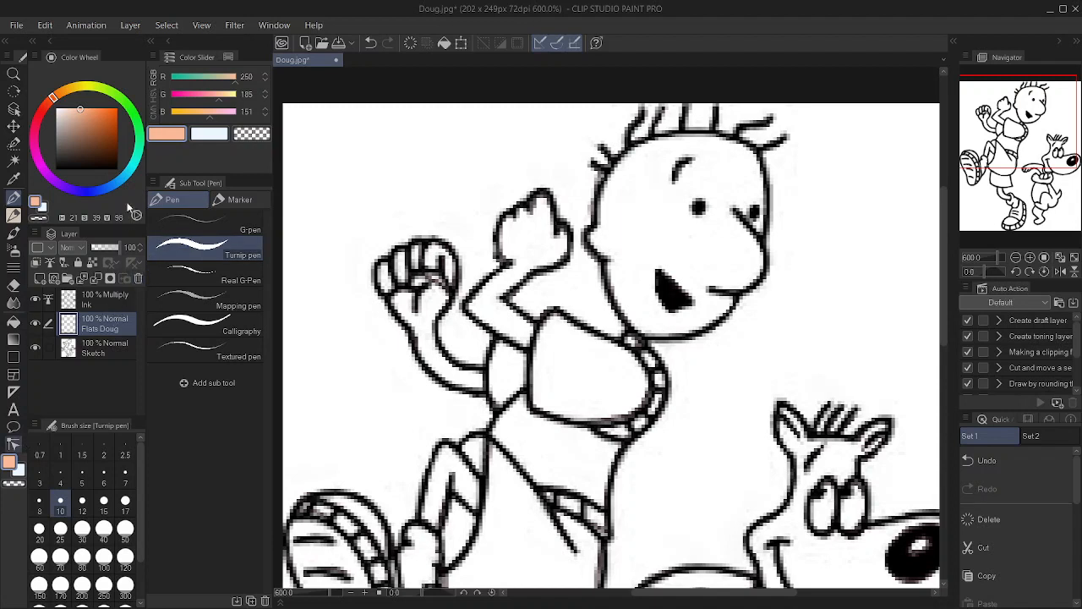
{"action": "left_click", "coordinate": [13, 162]}
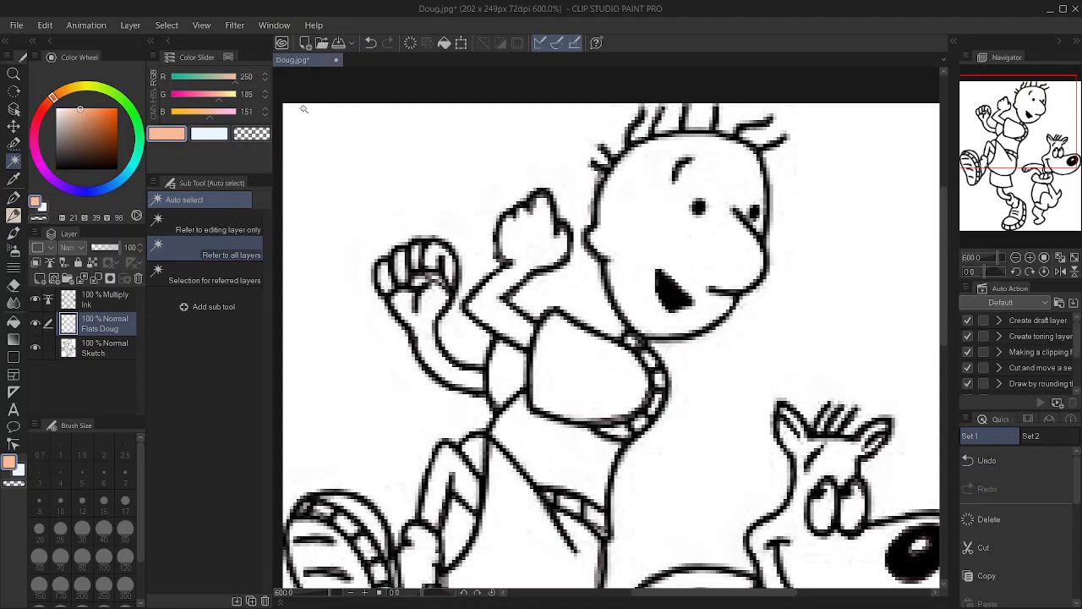
Try auto-selecting the empty background between the boy and the dog and inverting that selection.
{"action": "left_click", "coordinate": [400, 177]}
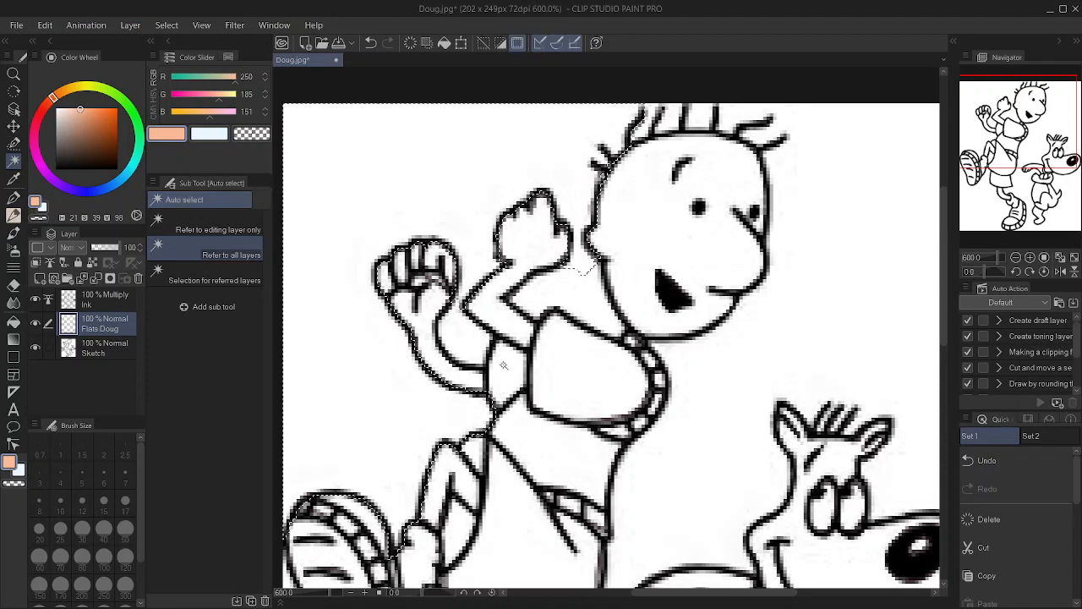
{"action": "left_click", "coordinate": [871, 126]}
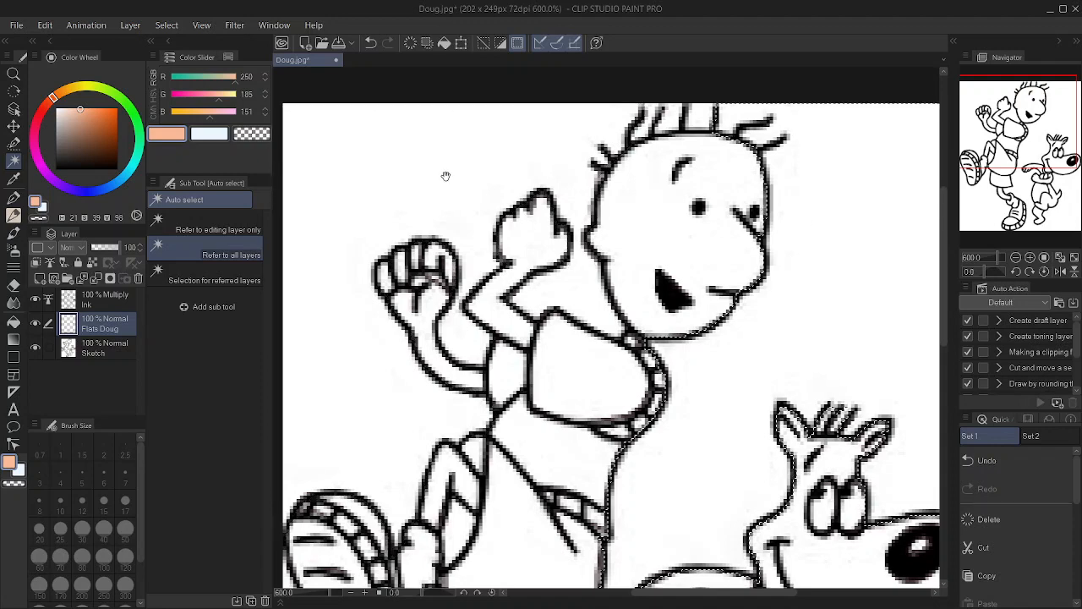
{"action": "mouse_move", "coordinate": [445, 176]}
{"action": "left_mouse_down"}
{"action": "mouse_move", "coordinate": [334, 53]}
{"action": "mouse_move", "coordinate": [318, 54]}
{"action": "mouse_move", "coordinate": [455, 145]}
{"action": "left_mouse_up"}
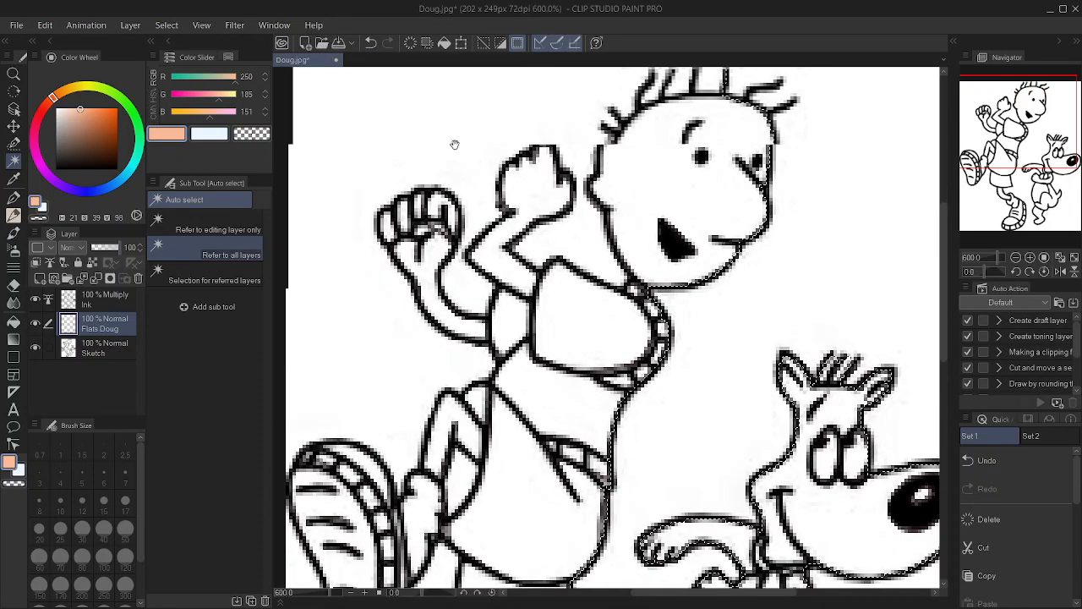
{"action": "left_click_drag", "start_coordinate": [366, 53], "coordinate": [357, 89]}
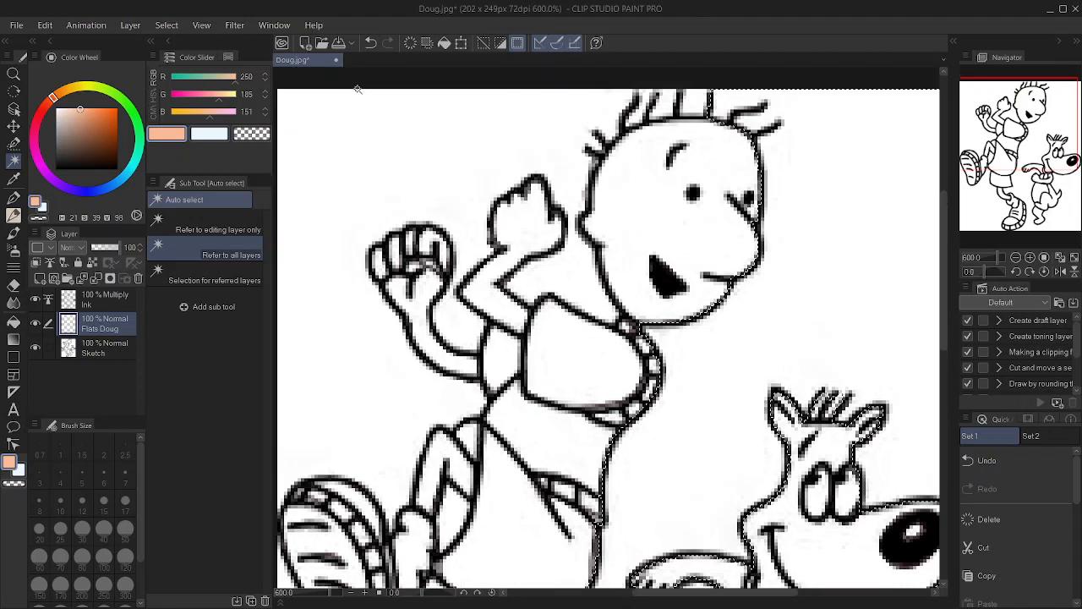
{"action": "left_click", "coordinate": [162, 26]}
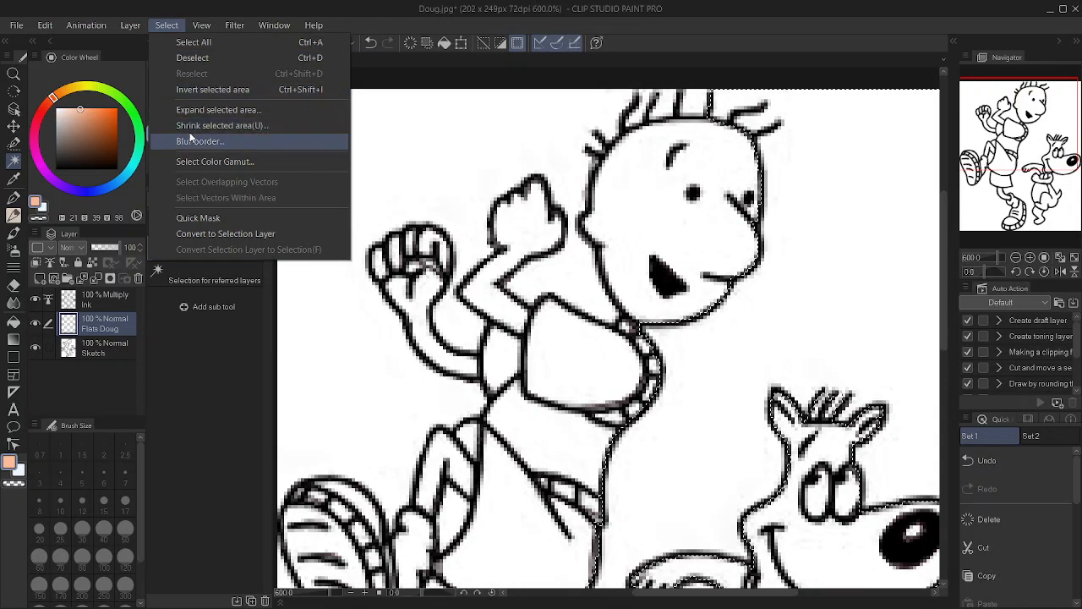
{"action": "left_click", "coordinate": [186, 90]}
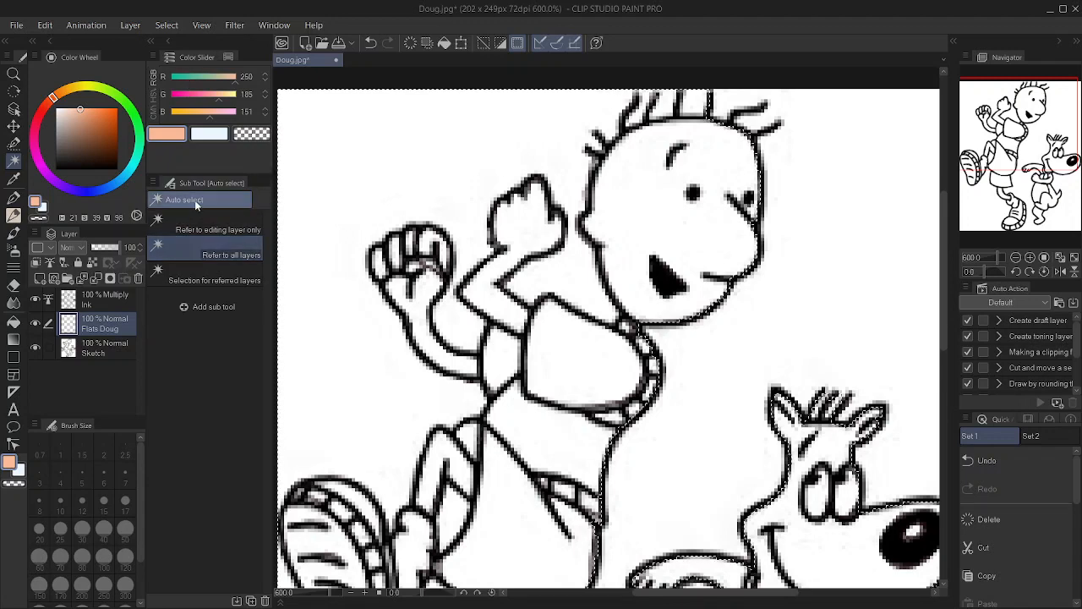
Expand the inverted selection by 100 px and clear it.
{"action": "left_click", "coordinate": [167, 26]}
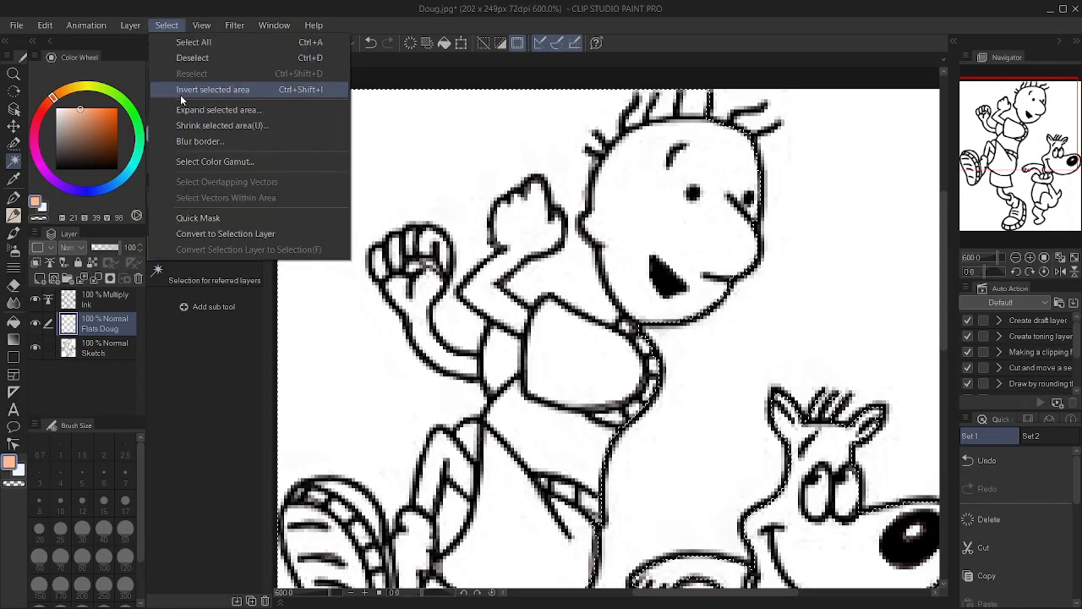
{"action": "left_click", "coordinate": [181, 111]}
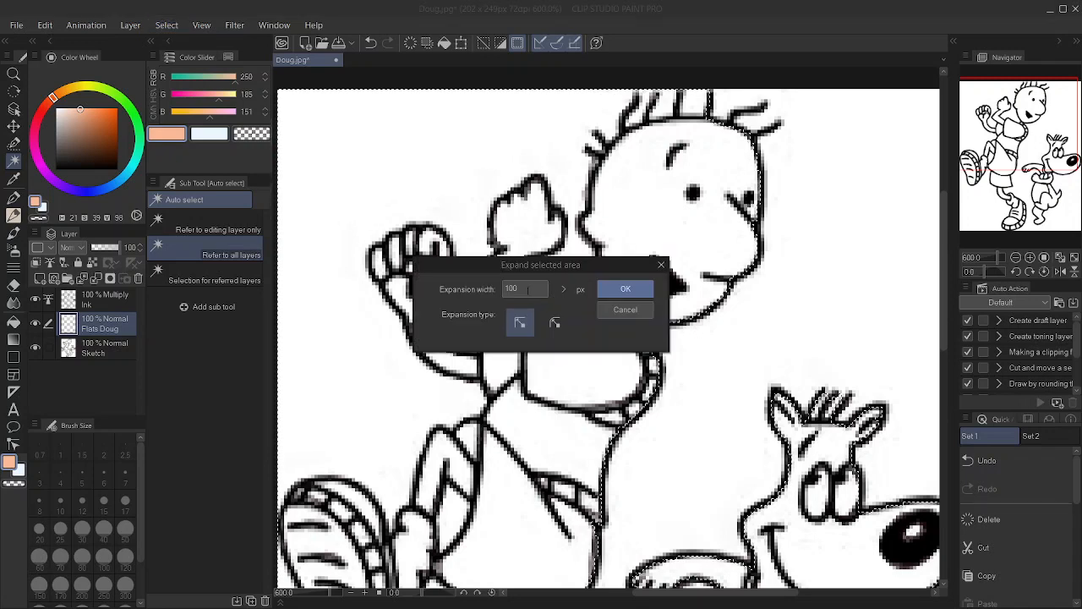
{"action": "left_click", "coordinate": [615, 292]}
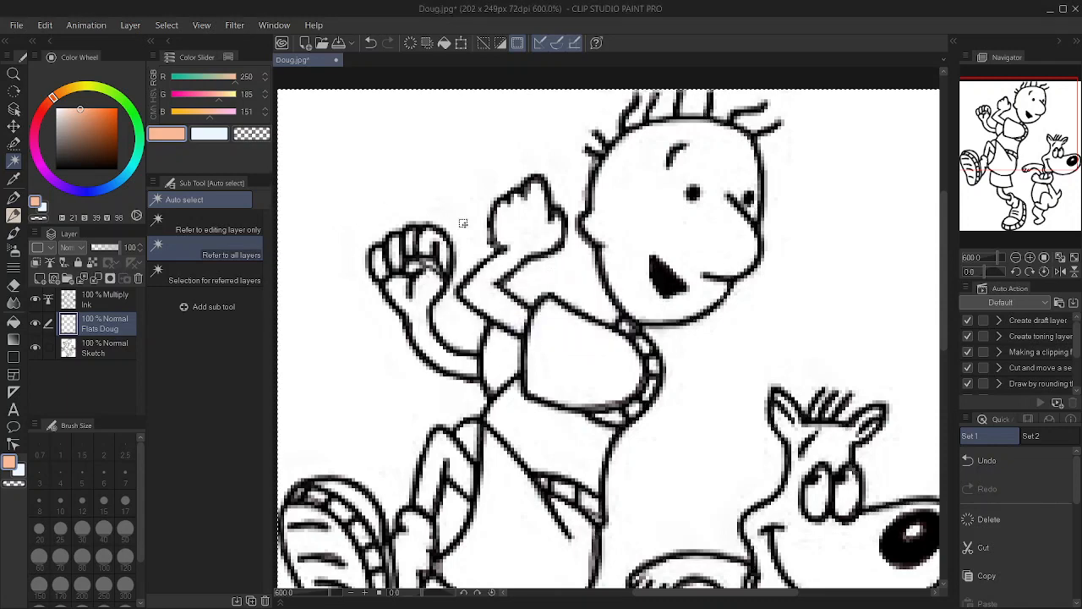
{"action": "key", "text": "ctrl+d"}
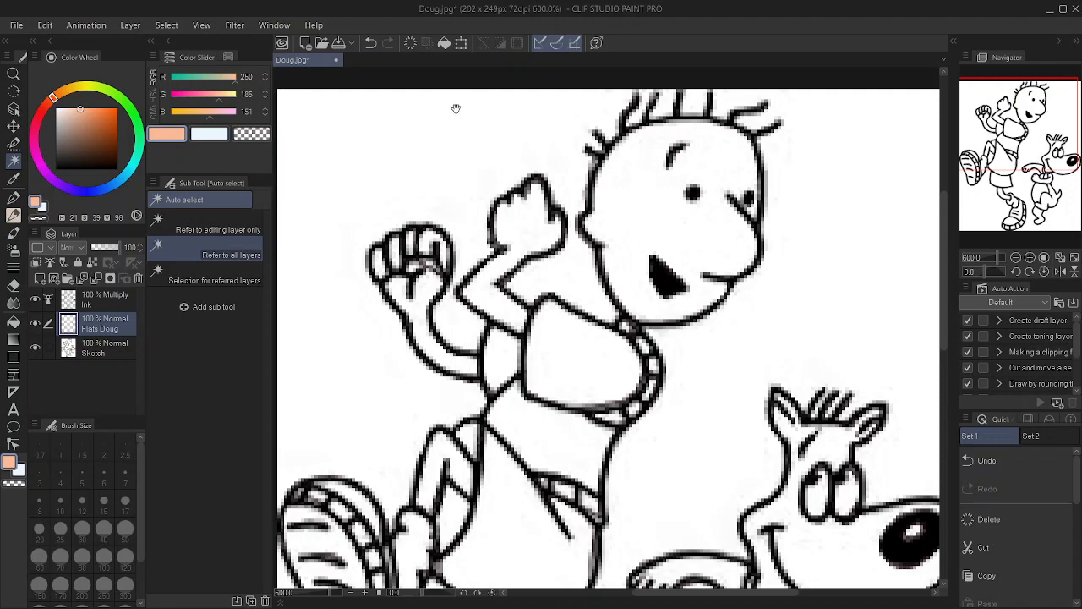
Auto-select the boy's face, both arms, and the fingers and palm of his raised hands as one combined selection.
{"action": "left_click_drag", "start_coordinate": [456, 108], "coordinate": [358, 171]}
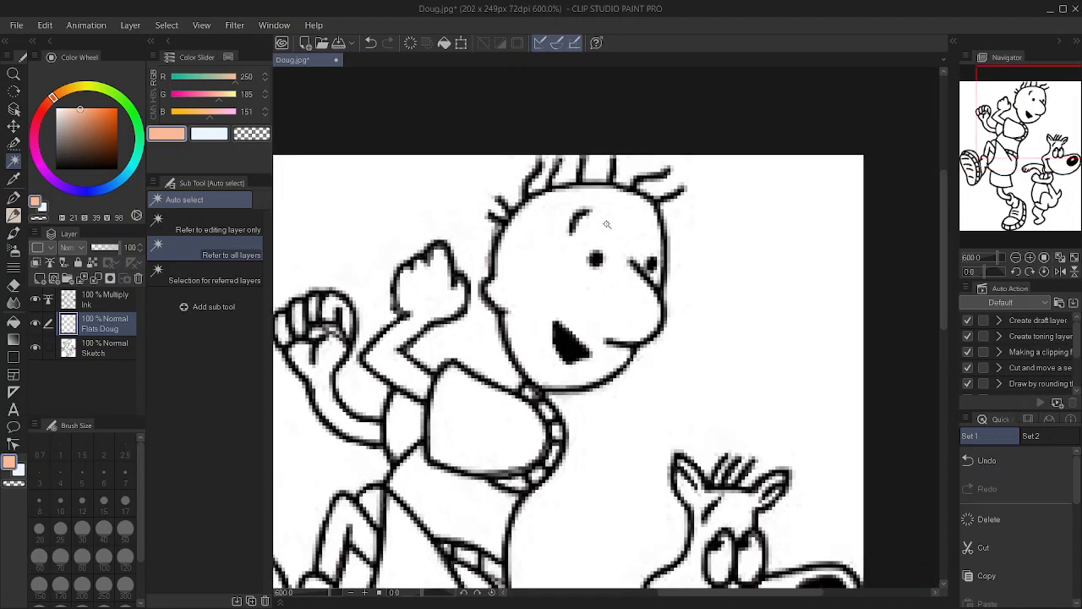
{"action": "left_click", "coordinate": [608, 225]}
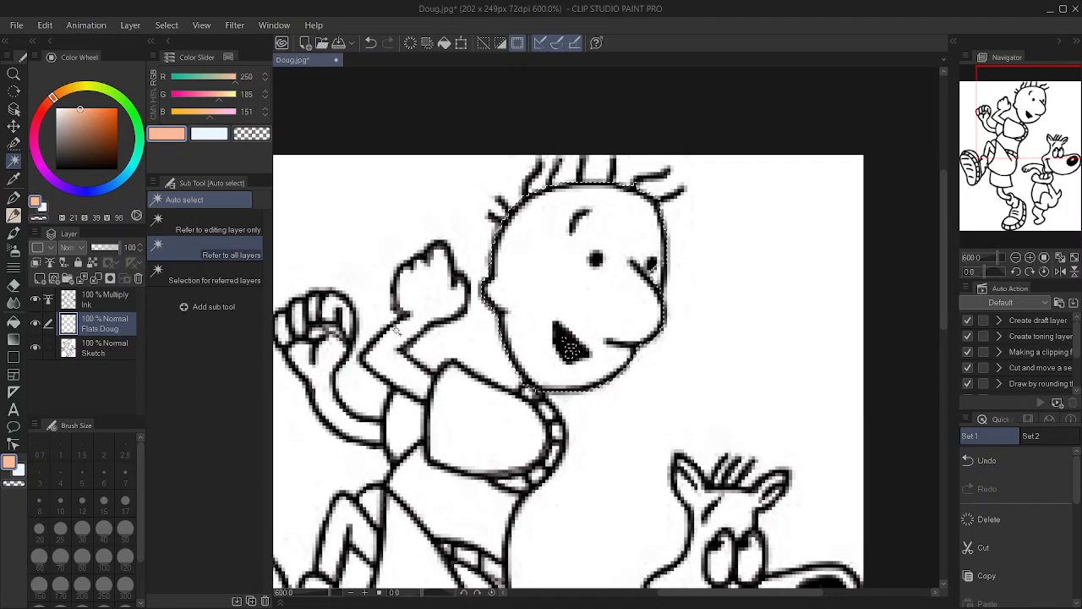
{"action": "left_click", "coordinate": [388, 359], "text": "shift"}
{"action": "left_click", "coordinate": [435, 277], "text": "shift"}
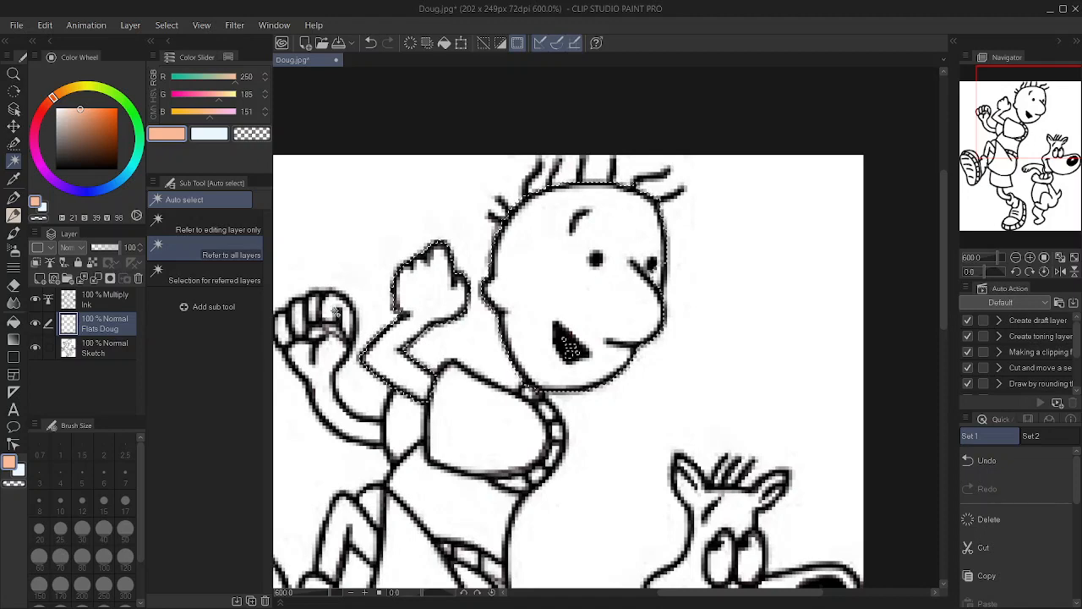
{"action": "left_click", "coordinate": [298, 315], "text": "shift"}
{"action": "left_click", "coordinate": [280, 324], "text": "shift"}
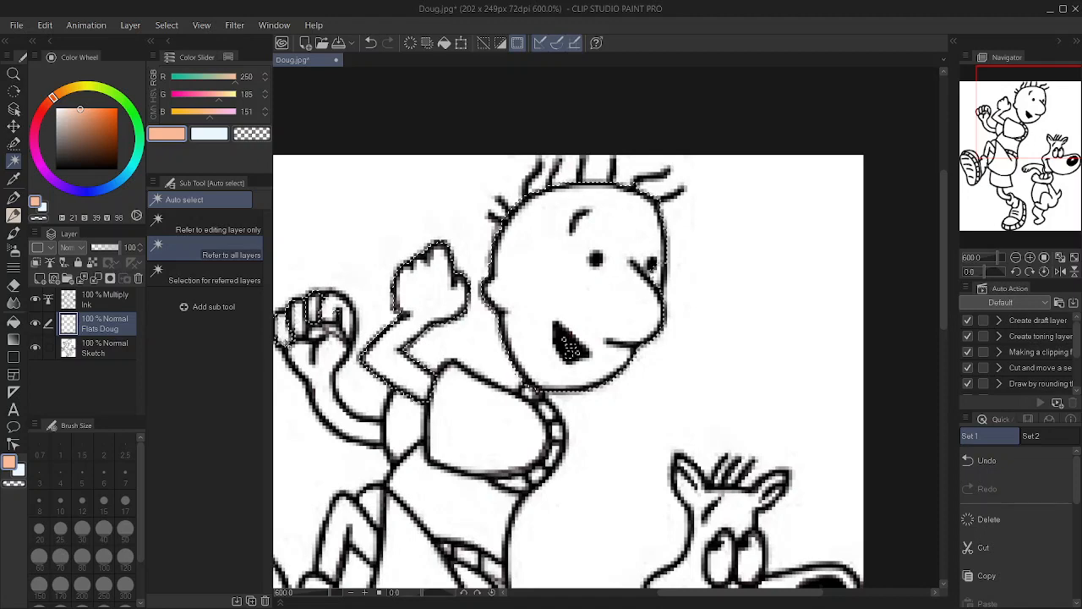
{"action": "left_click", "coordinate": [319, 359], "text": "shift"}
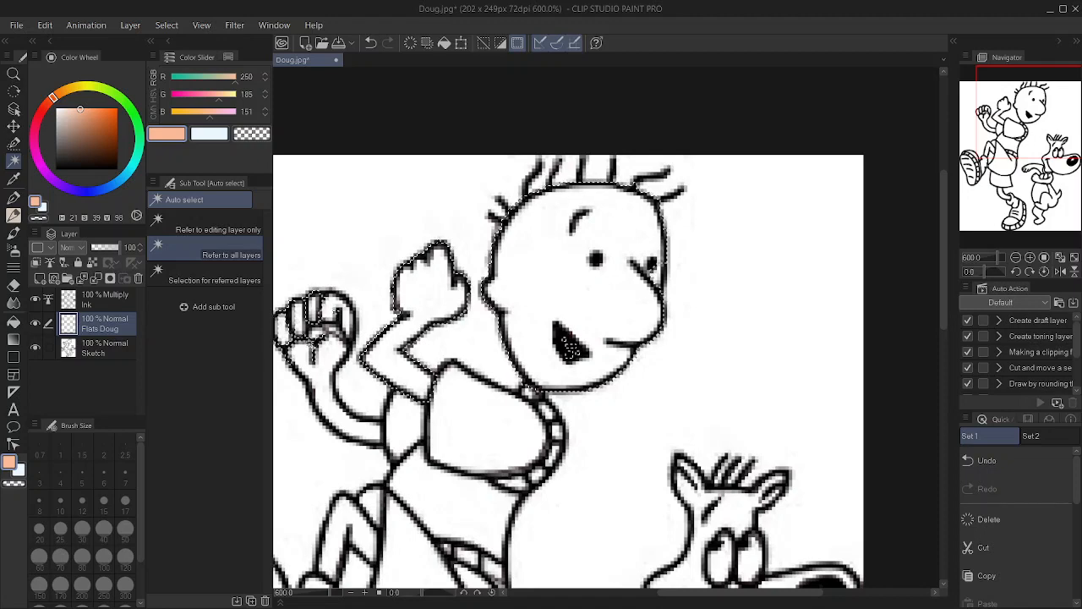
{"action": "left_click", "coordinate": [342, 398], "text": "shift"}
{"action": "left_click_drag", "start_coordinate": [380, 225], "coordinate": [470, 184]}
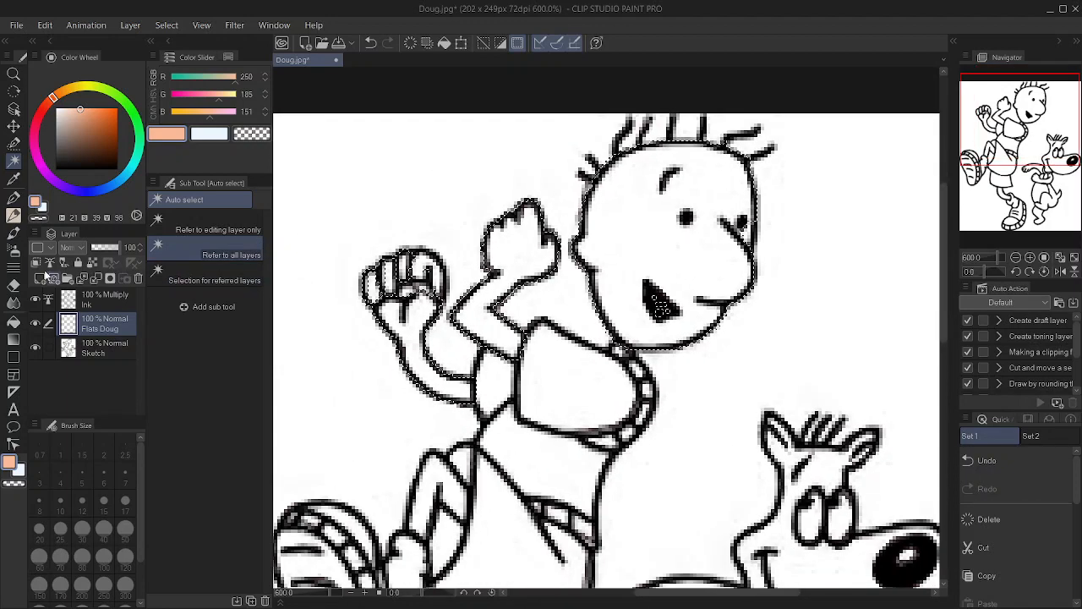
Fill the selected face, hands and arms with the skin tone (RGB 250, 185, 151) on the Flats Doug layer and deselect.
{"action": "left_click", "coordinate": [14, 324]}
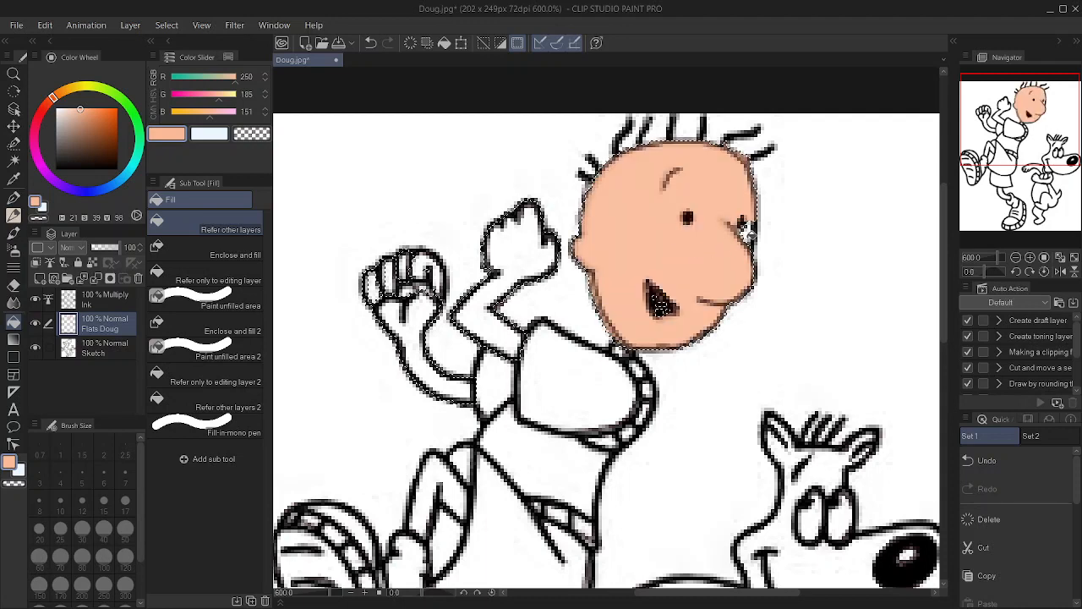
{"action": "left_click", "coordinate": [519, 250]}
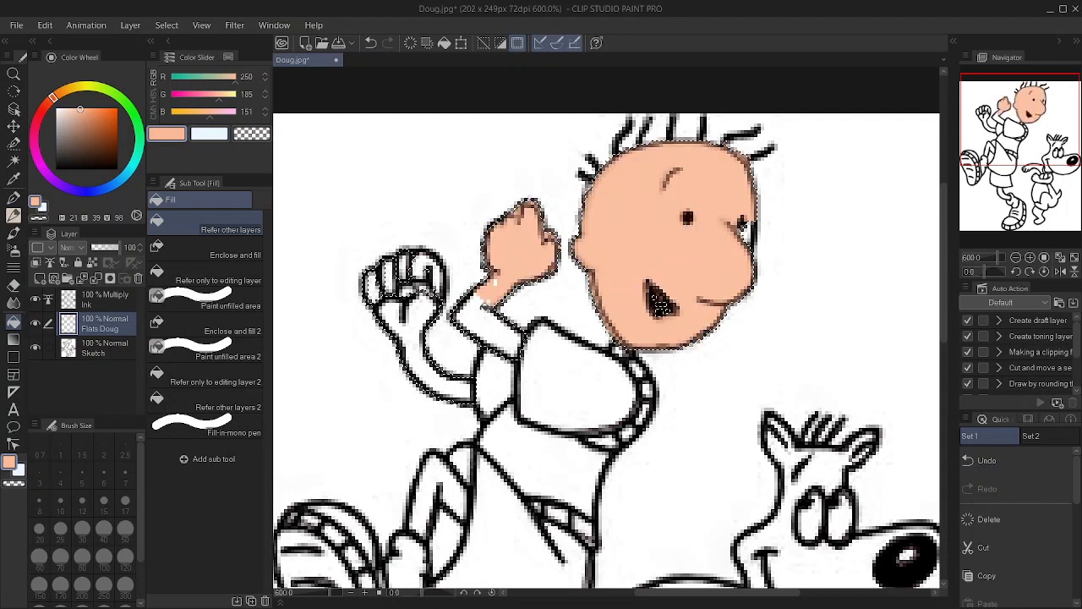
{"action": "left_click", "coordinate": [479, 308]}
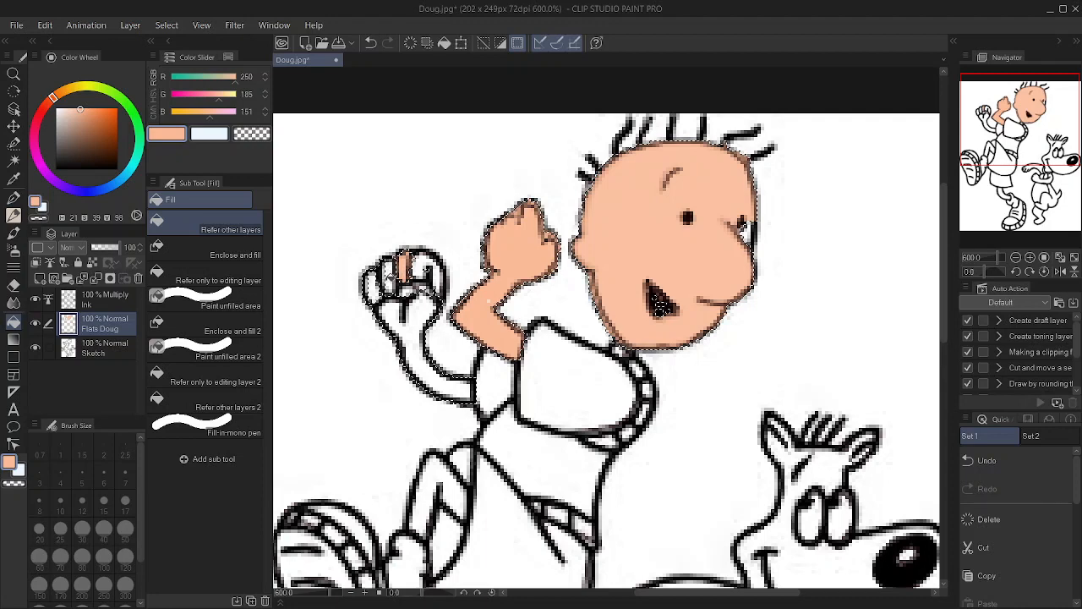
{"action": "left_click", "coordinate": [401, 326]}
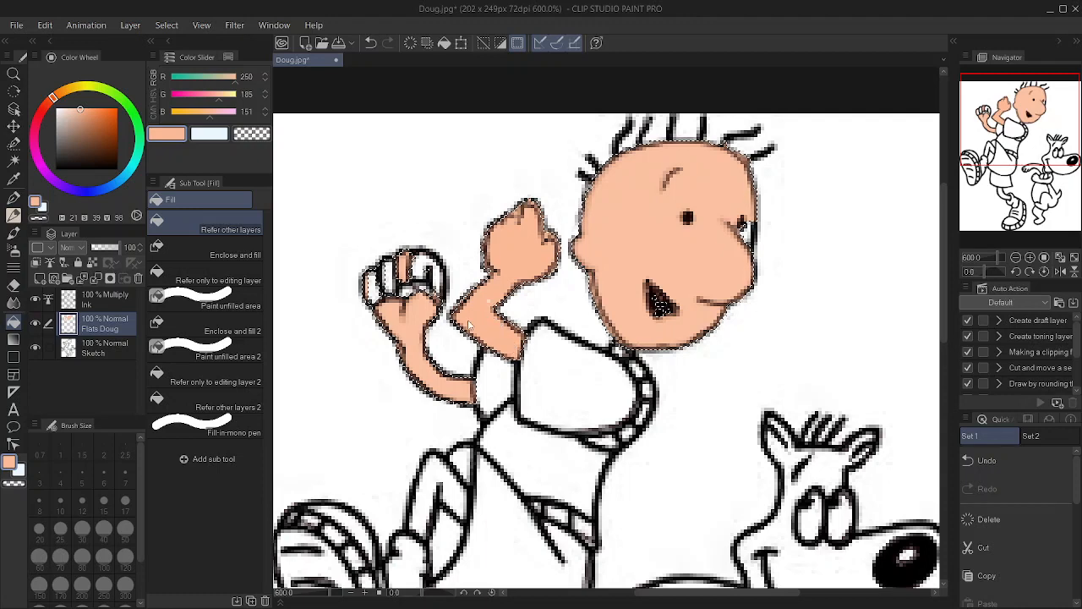
{"action": "key", "text": "ctrl+d"}
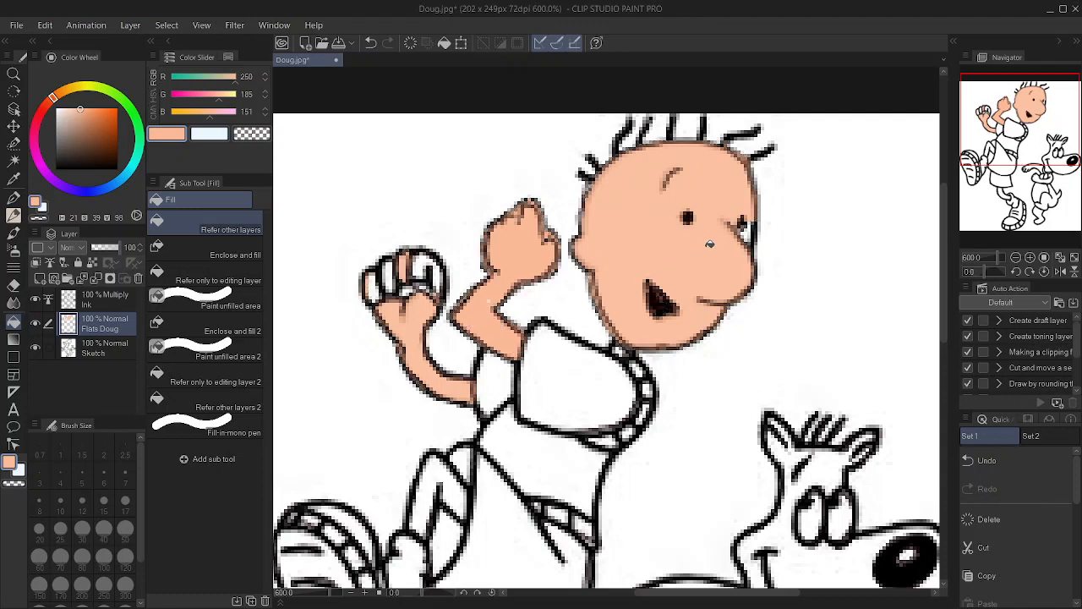
Auto-select the unfilled areas by the boy's far eye and on his open hand's fingers, fill them with skin tone, and deselect.
{"action": "key", "text": "w"}
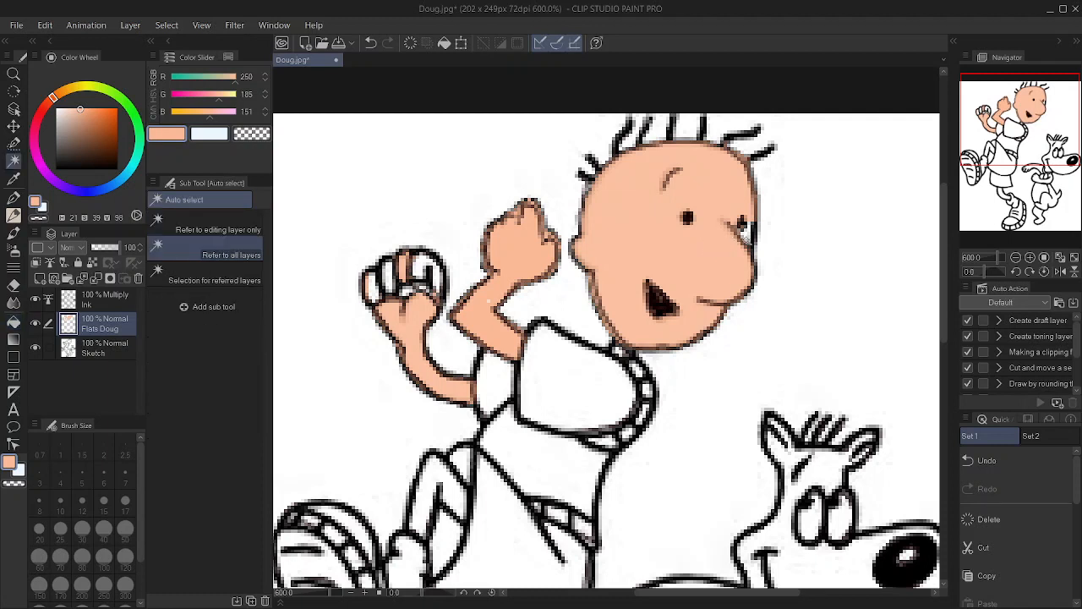
{"action": "left_click", "coordinate": [746, 235]}
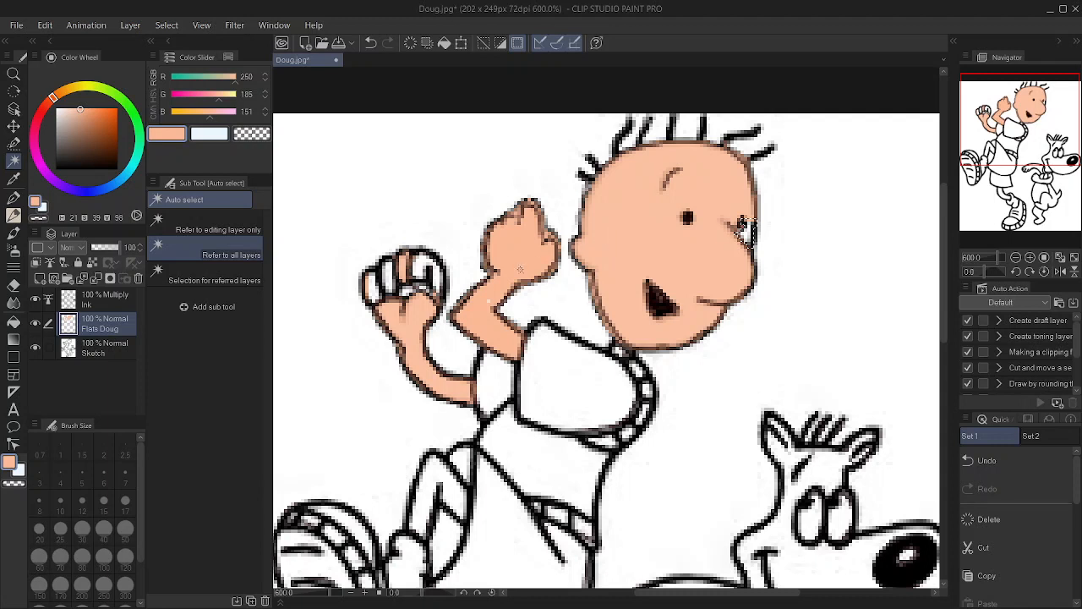
{"action": "left_click", "coordinate": [488, 301]}
{"action": "left_click", "coordinate": [491, 325]}
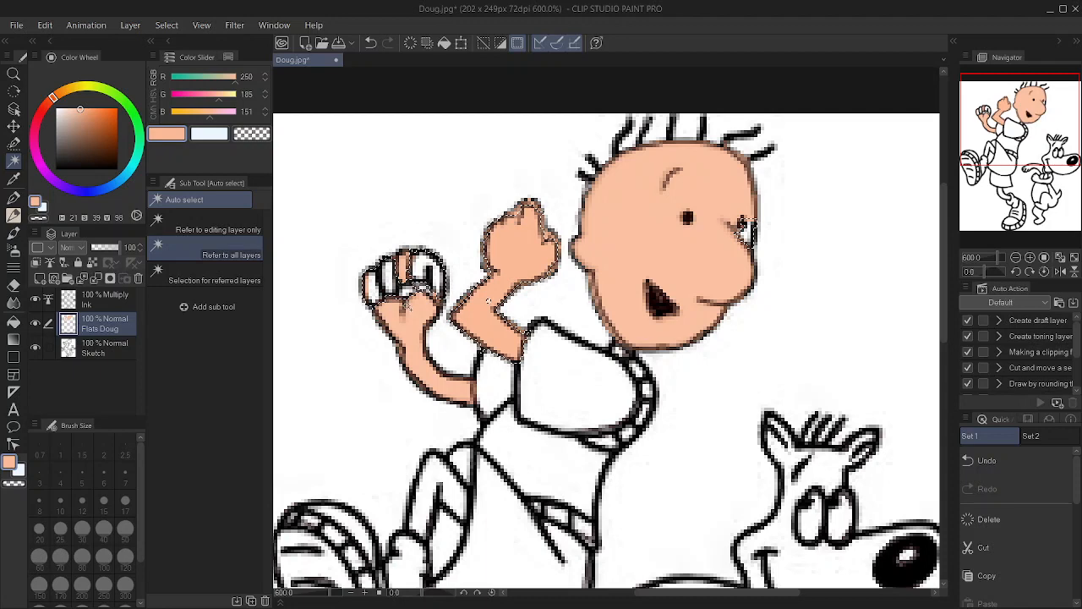
{"action": "key", "text": "g"}
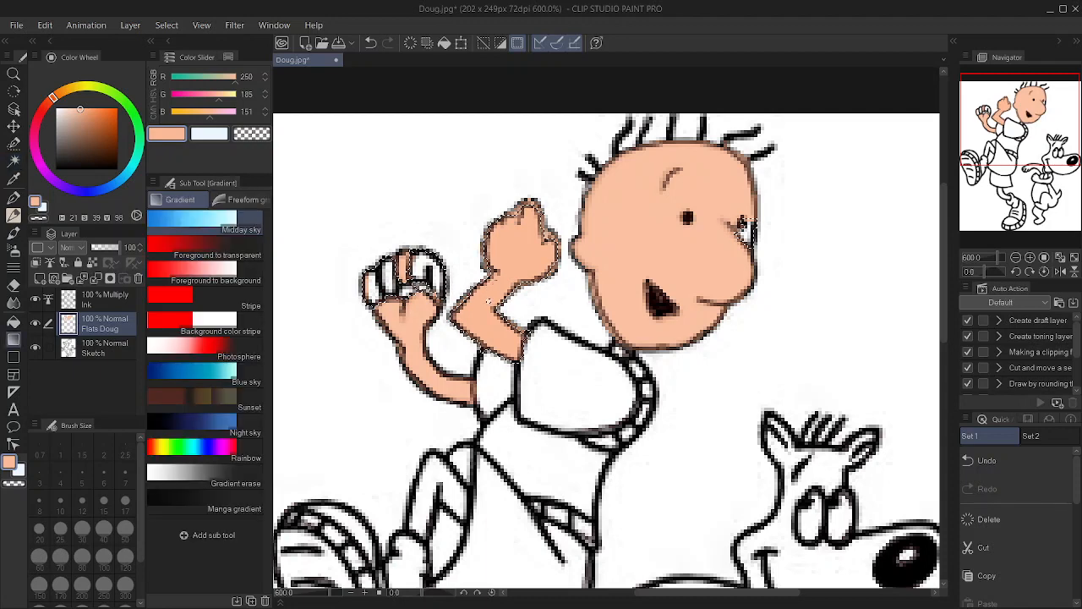
{"action": "key", "text": "g"}
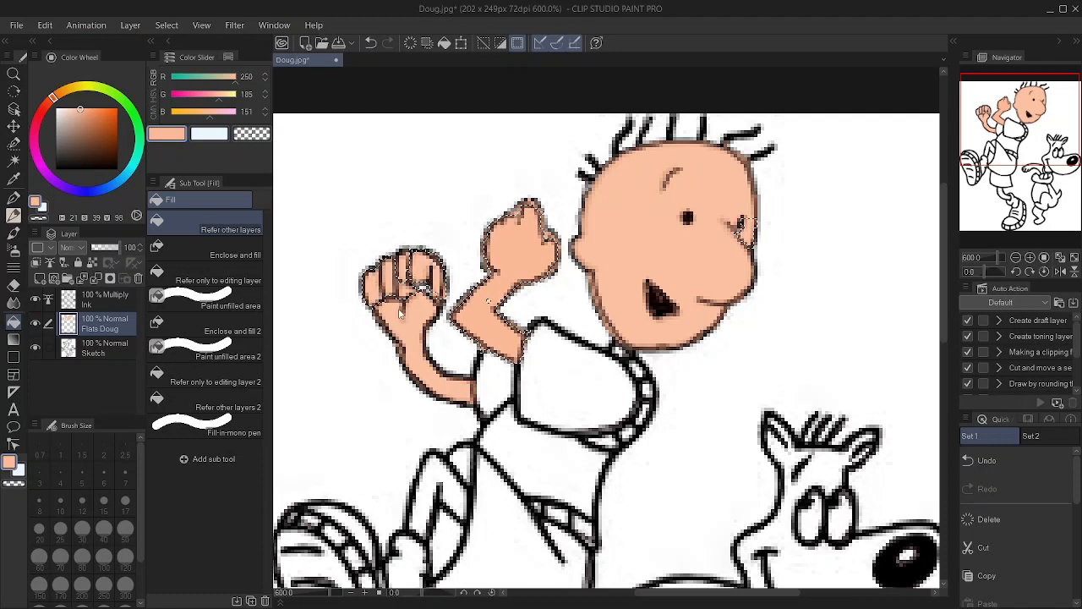
{"action": "key", "text": "ctrl+d"}
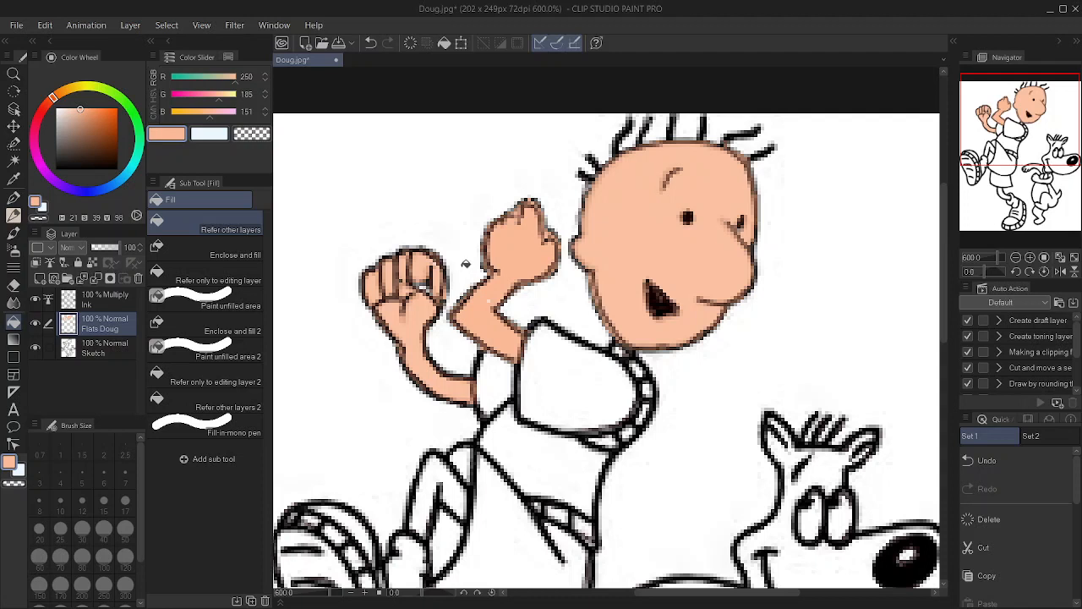
Touch up the leftover white gap in the boy's open hand with the Turnip pen at size 2.5 in skin tone.
{"action": "key", "text": "p"}
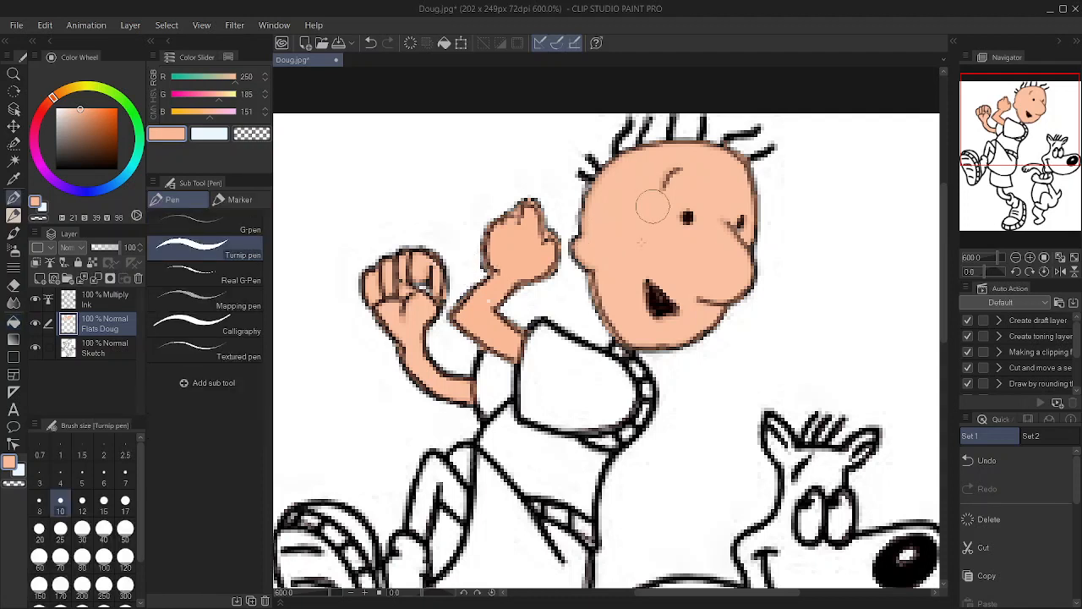
{"action": "key", "text": "bracketleft"}
{"action": "key", "text": "bracketleft"}
{"action": "key", "text": "bracketleft"}
{"action": "key", "text": "bracketleft"}
{"action": "key", "text": "bracketleft"}
{"action": "key", "text": "bracketleft"}
{"action": "key", "text": "bracketleft"}
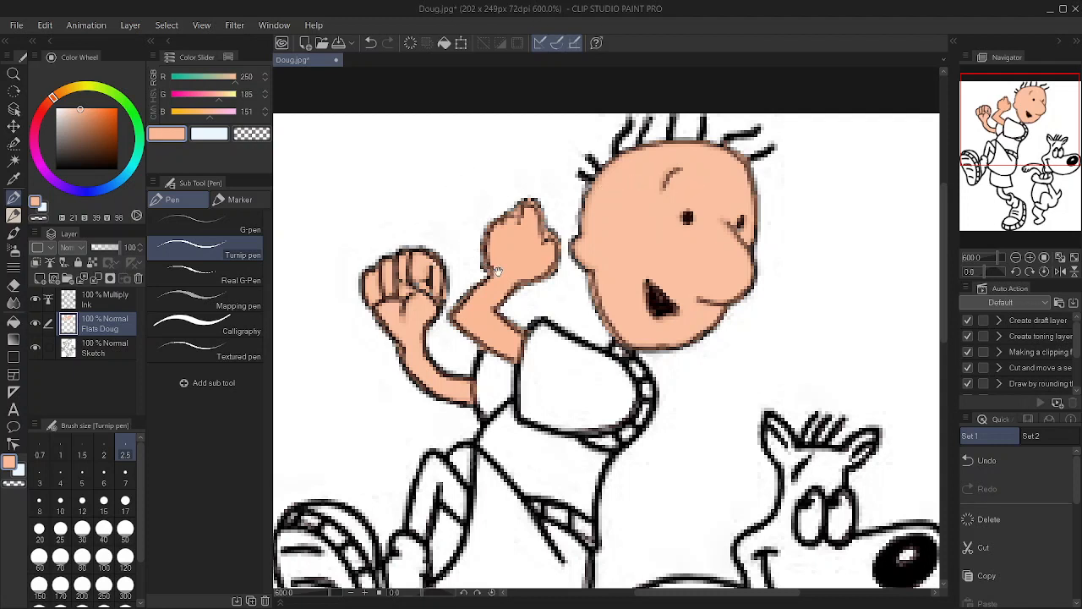
Auto-select the bare skin of the boy's raised leg and add his standing leg to the selection.
{"action": "left_click_drag", "start_coordinate": [586, 215], "coordinate": [708, 138]}
{"action": "left_click_drag", "start_coordinate": [541, 341], "coordinate": [572, 254]}
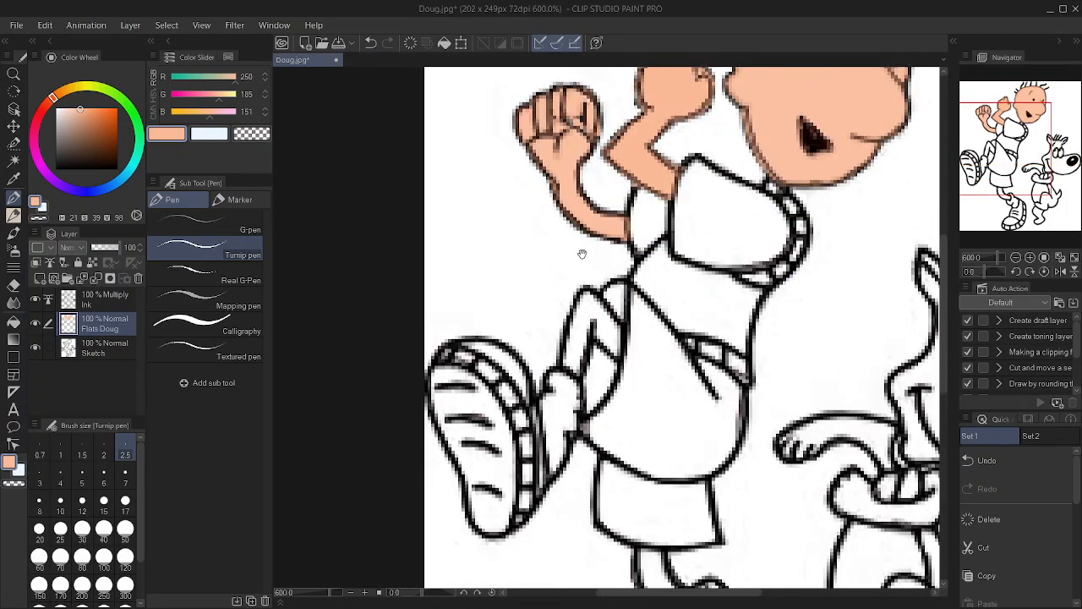
{"action": "left_click_drag", "start_coordinate": [587, 312], "coordinate": [548, 246]}
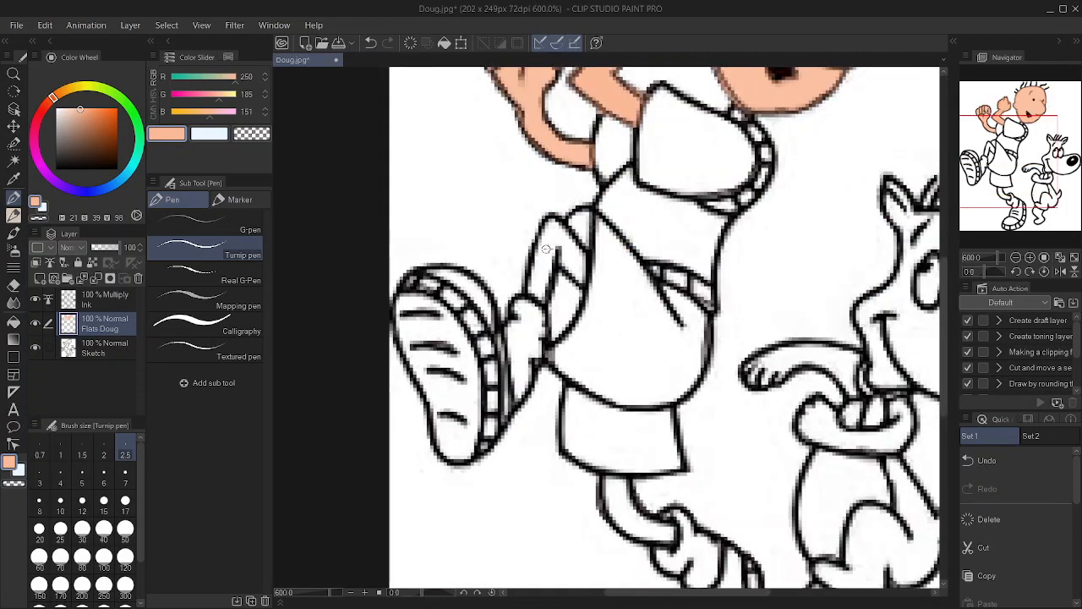
{"action": "key", "text": "w"}
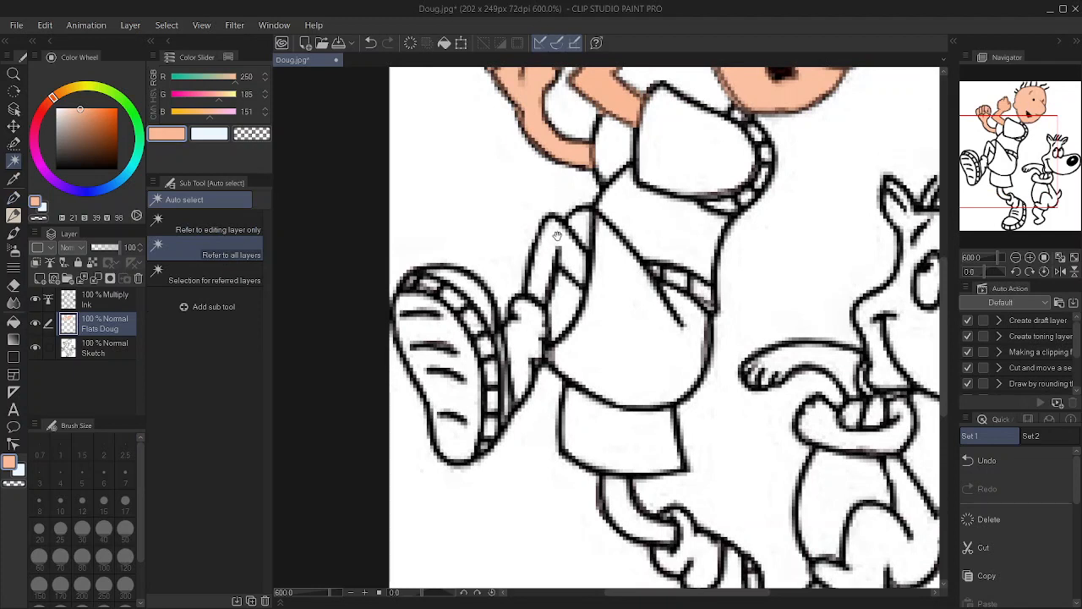
{"action": "left_click_drag", "start_coordinate": [553, 234], "coordinate": [553, 247]}
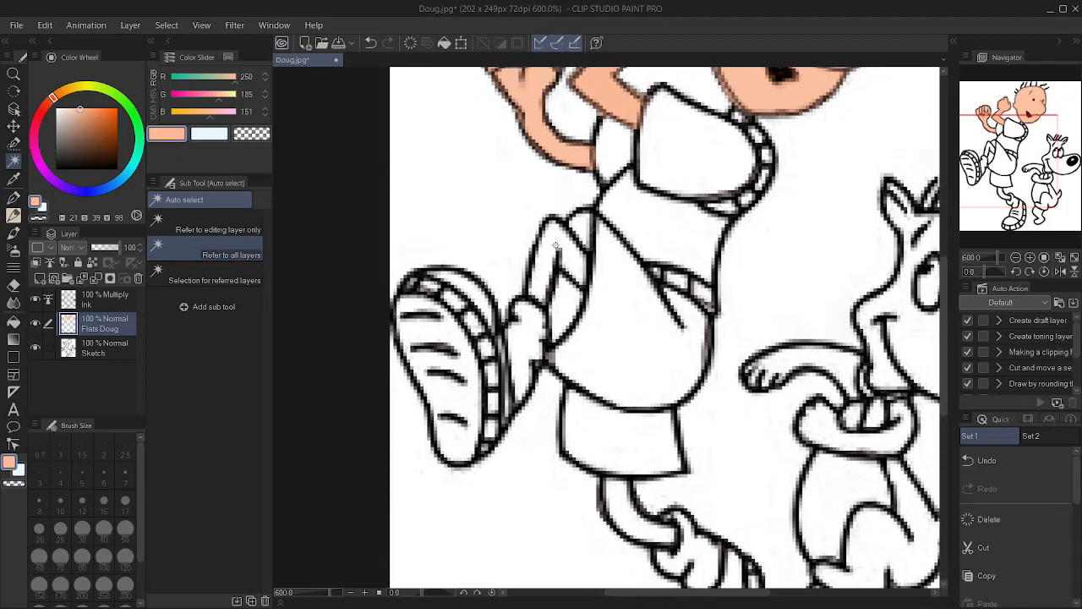
{"action": "left_click", "coordinate": [551, 252]}
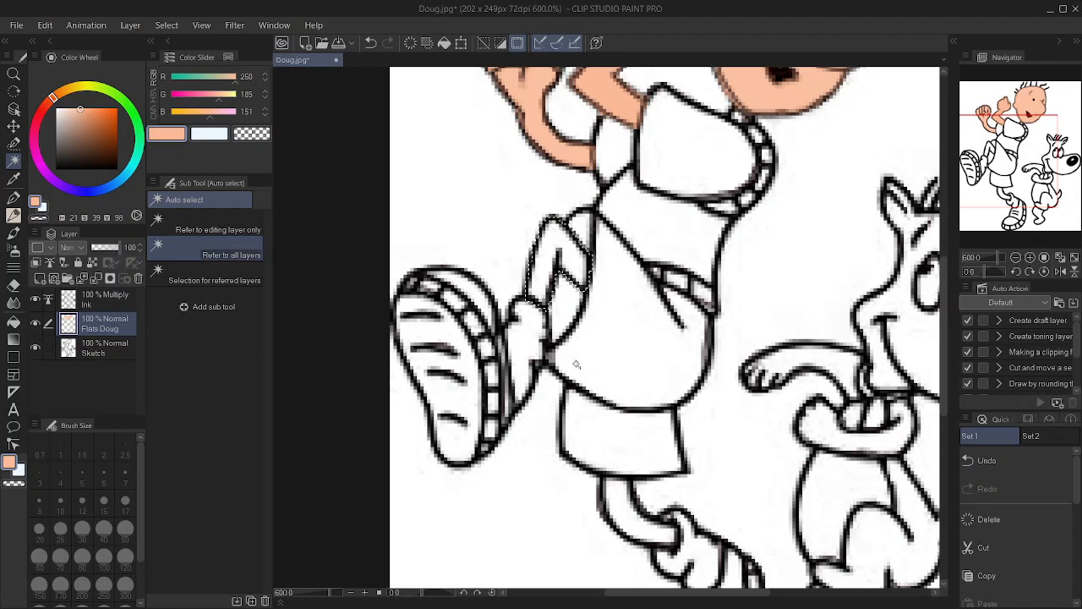
{"action": "left_click", "coordinate": [624, 512], "text": "shift"}
Fill both selected legs with the skin tone using the Refer other layers fill, and deselect.
{"action": "key", "text": "g"}
{"action": "key", "text": "g"}
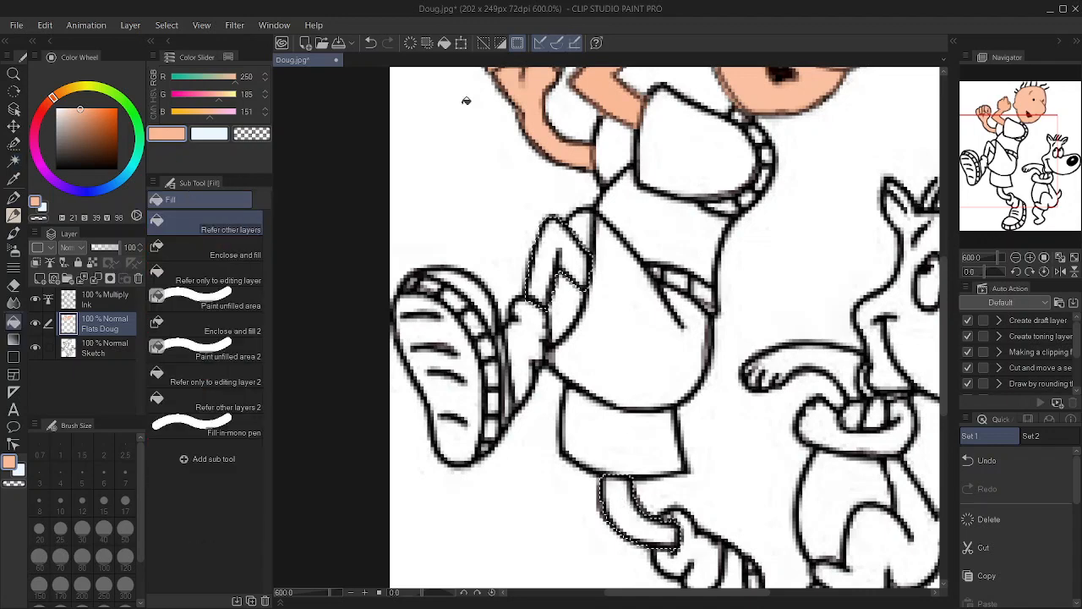
{"action": "left_click", "coordinate": [570, 288]}
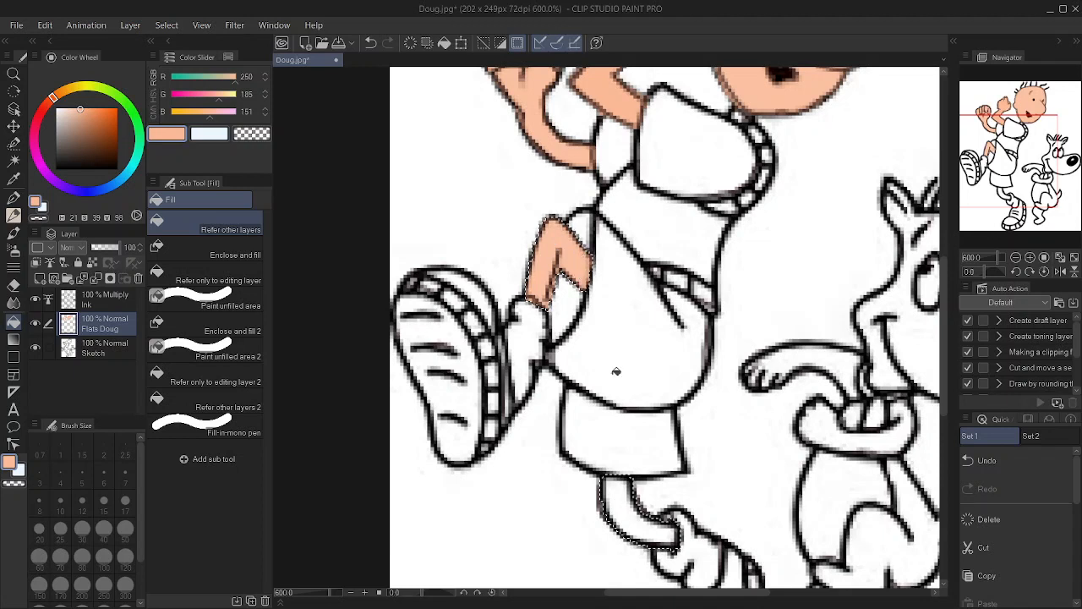
{"action": "left_click", "coordinate": [623, 499]}
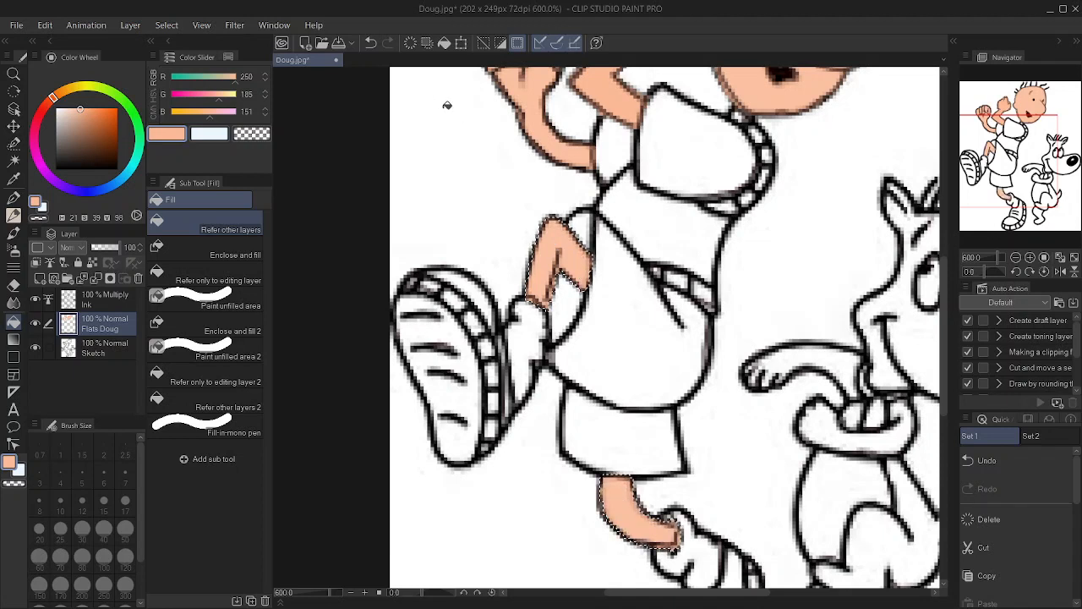
{"action": "key", "text": "ctrl+d"}
{"action": "left_click", "coordinate": [558, 241]}
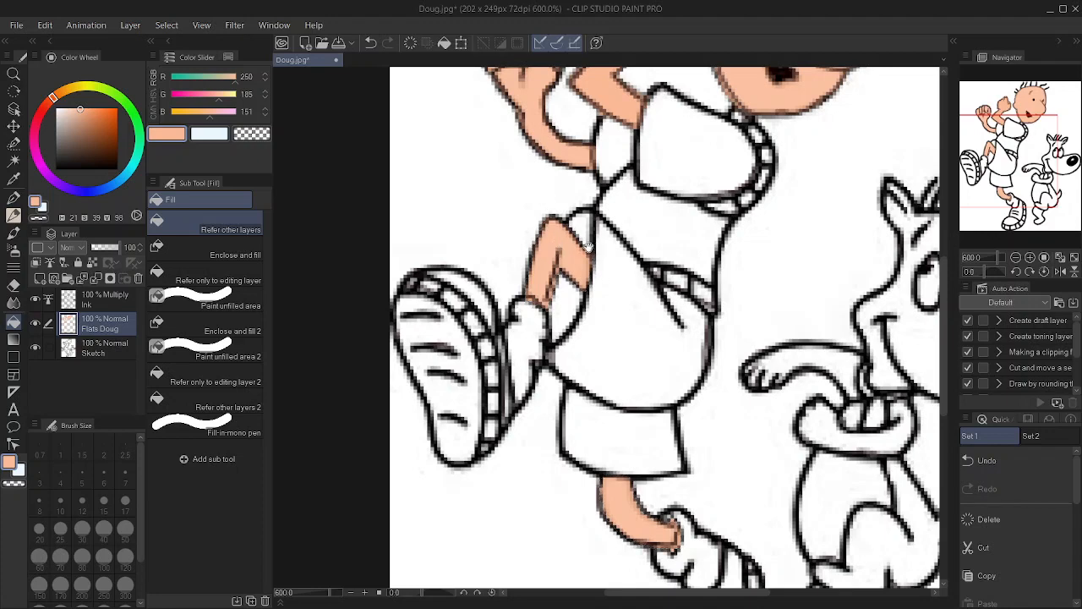
Auto-select the dark interior of the boy's open mouth, dropping the stray selection around his face.
{"action": "mouse_move", "coordinate": [598, 282]}
{"action": "left_mouse_down"}
{"action": "mouse_move", "coordinate": [543, 181]}
{"action": "mouse_move", "coordinate": [554, 228]}
{"action": "mouse_move", "coordinate": [529, 258]}
{"action": "mouse_move", "coordinate": [511, 309]}
{"action": "mouse_move", "coordinate": [545, 428]}
{"action": "left_mouse_up"}
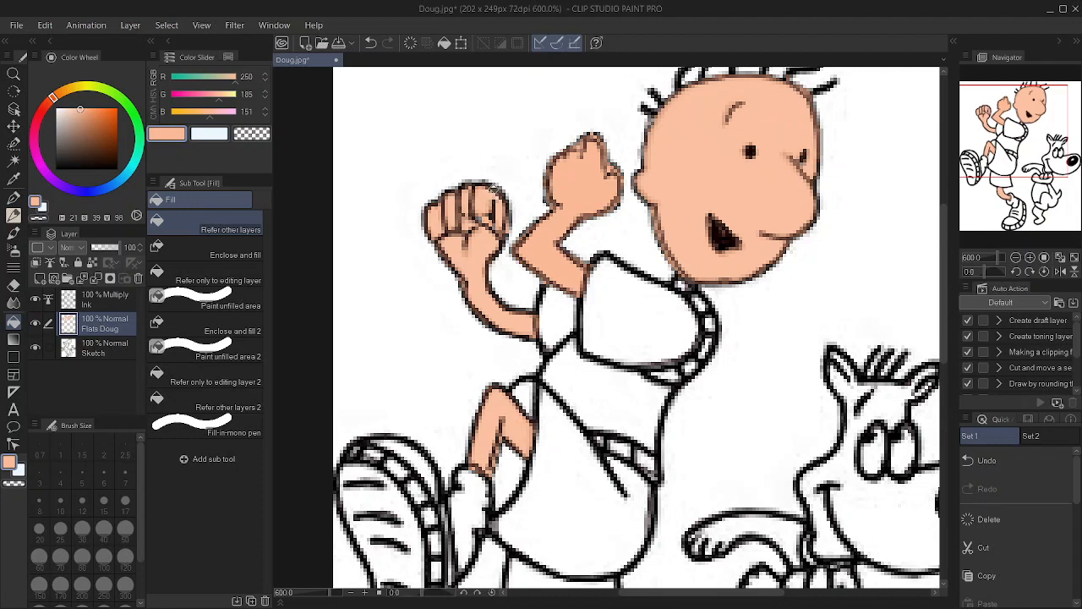
{"action": "key", "text": "p"}
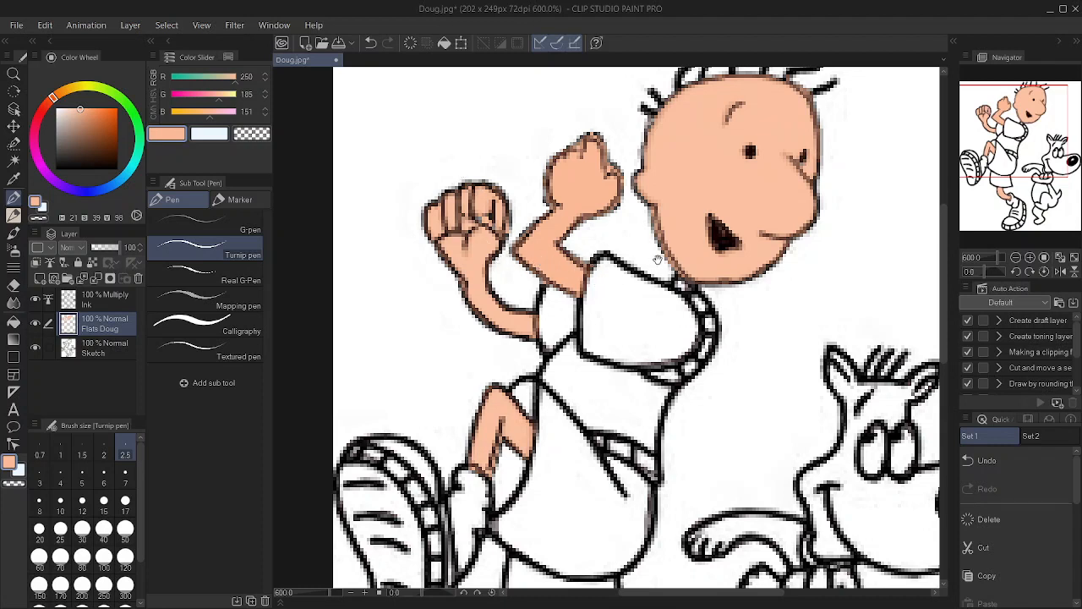
{"action": "left_click_drag", "start_coordinate": [691, 261], "coordinate": [672, 230]}
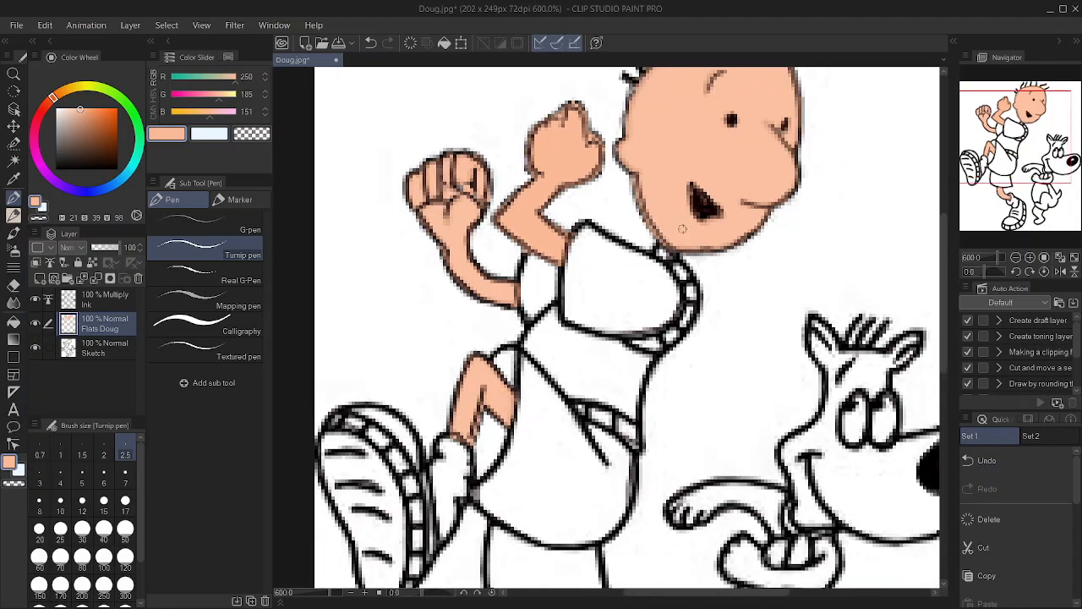
{"action": "key", "text": "w"}
{"action": "left_click", "coordinate": [704, 205]}
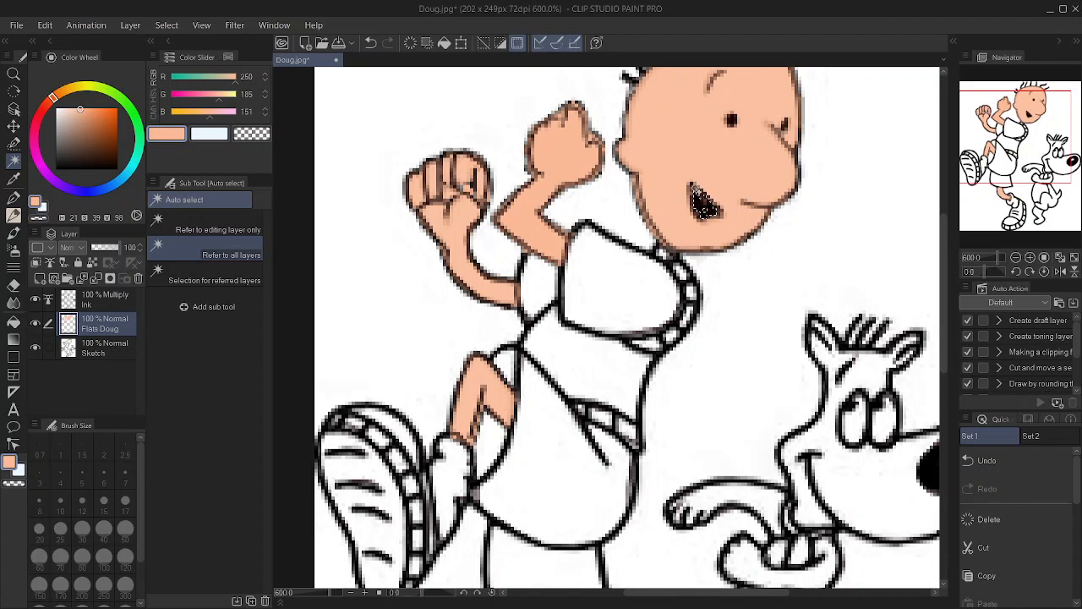
{"action": "left_click", "coordinate": [698, 200]}
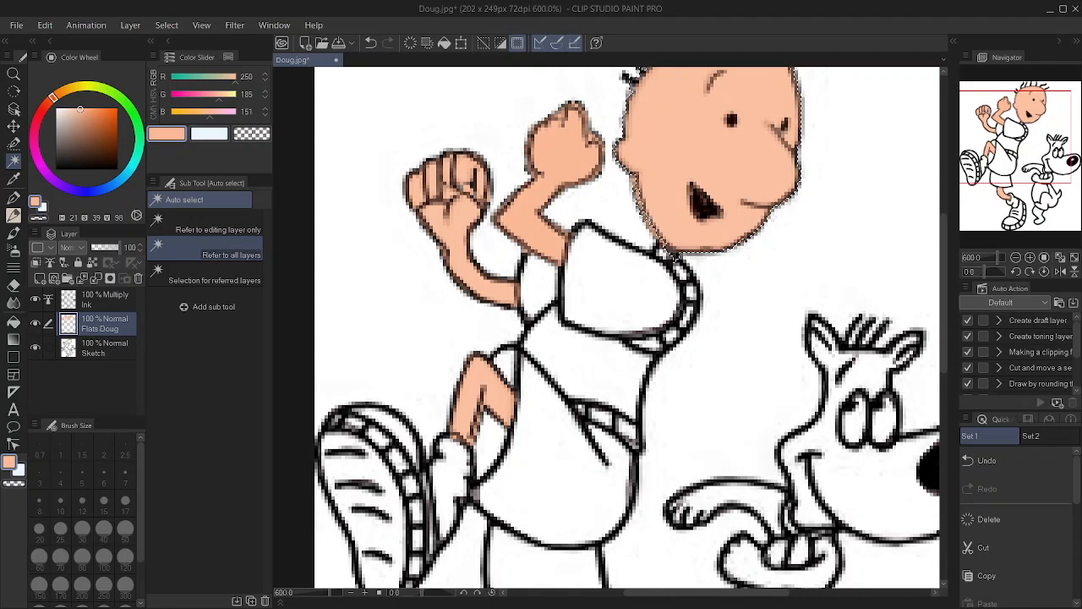
{"action": "key", "text": "ctrl+d"}
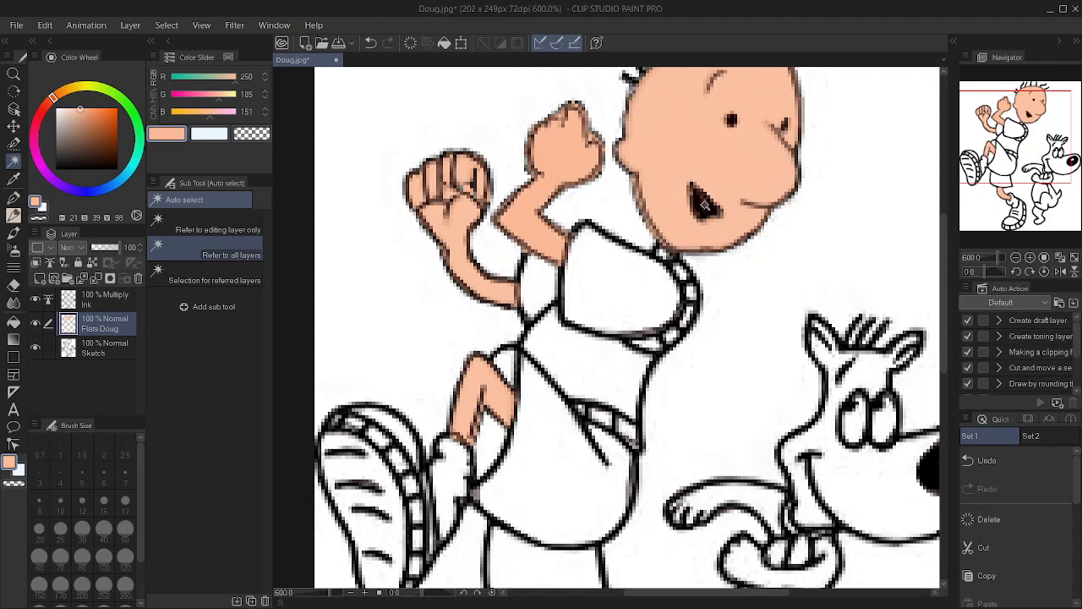
{"action": "left_click", "coordinate": [700, 200]}
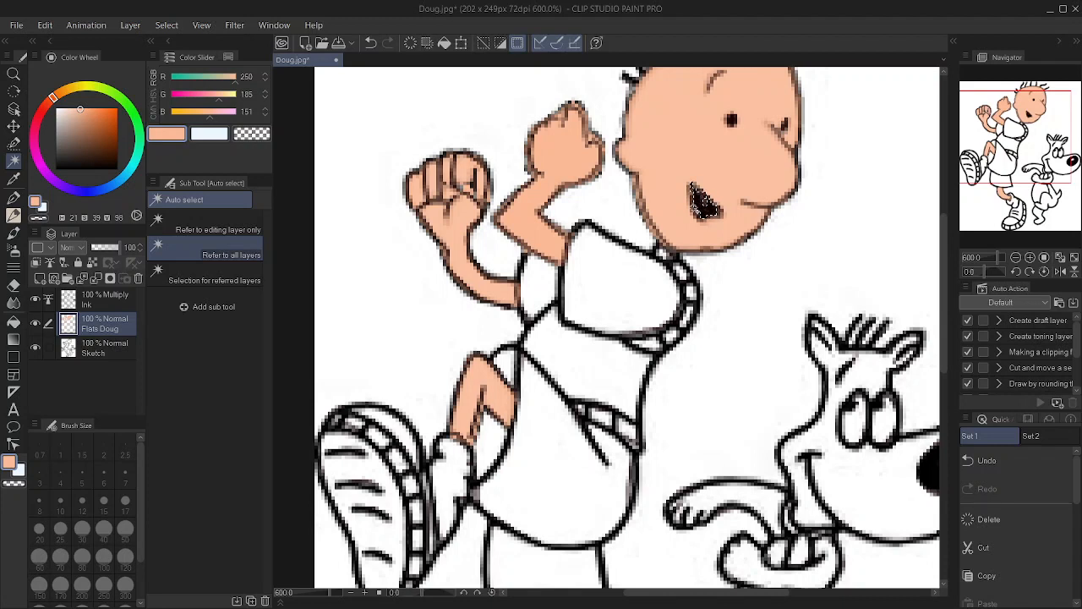
Fill the selected mouth interior with black using the Refer other layers fill, and deselect.
{"action": "key", "text": "g"}
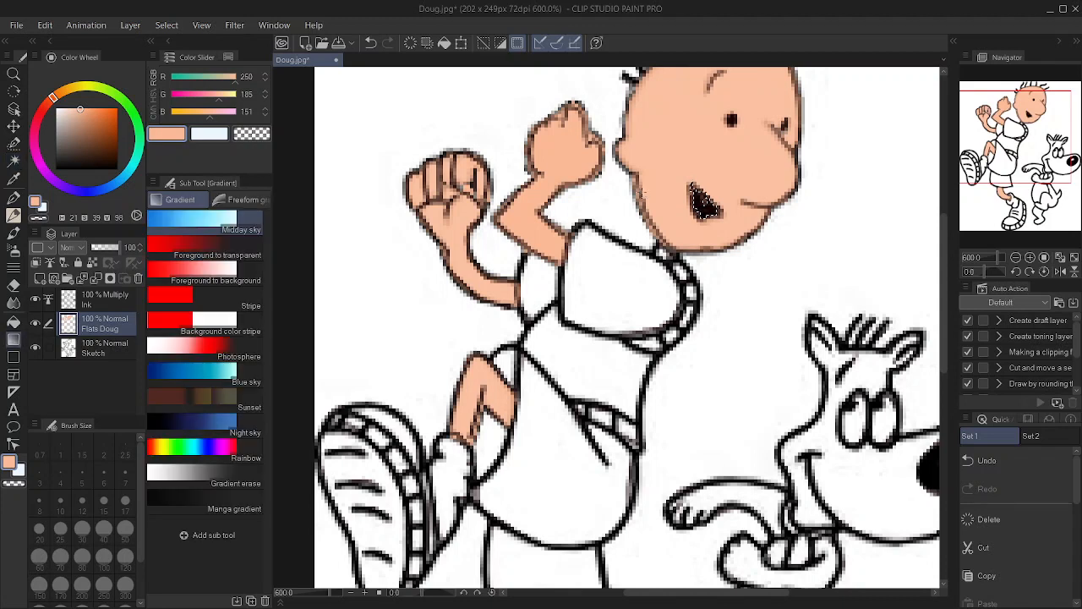
{"action": "key", "text": "g"}
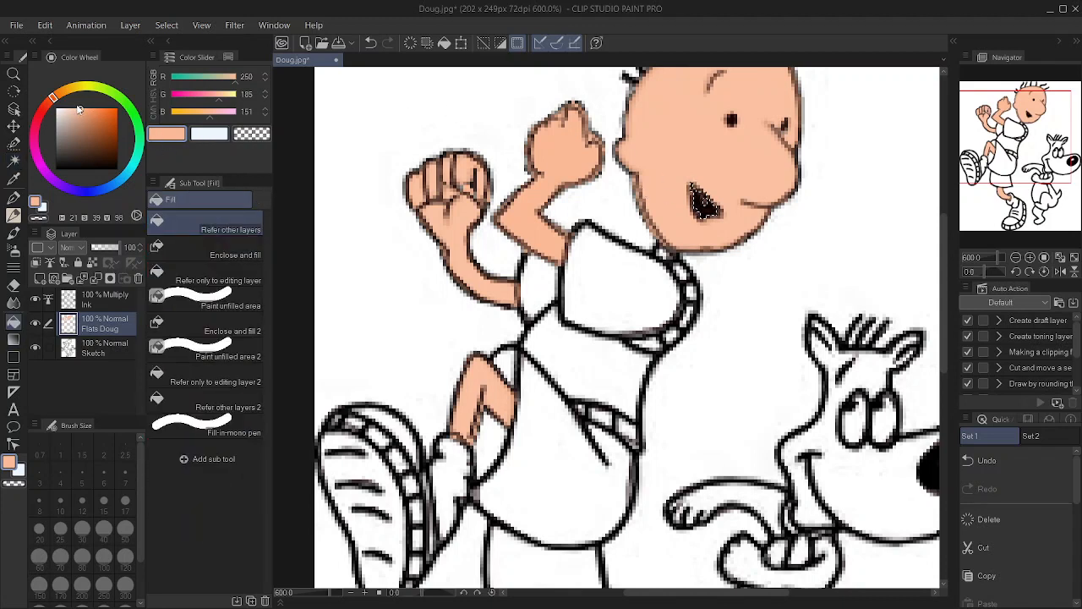
{"action": "left_click", "coordinate": [80, 109]}
{"action": "left_click_drag", "start_coordinate": [88, 112], "coordinate": [118, 169]}
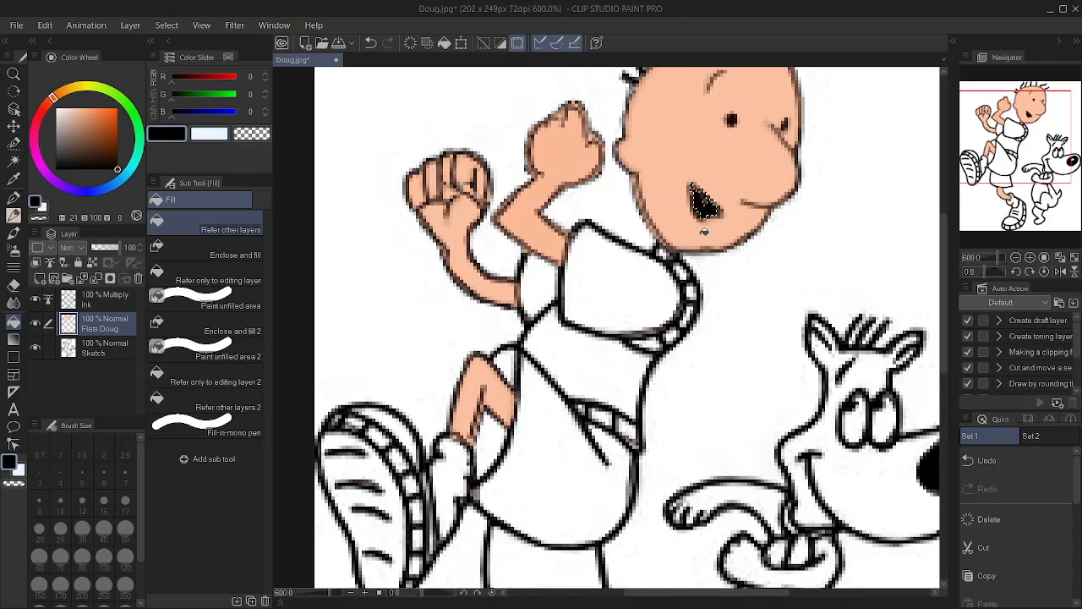
{"action": "key", "text": "ctrl+d"}
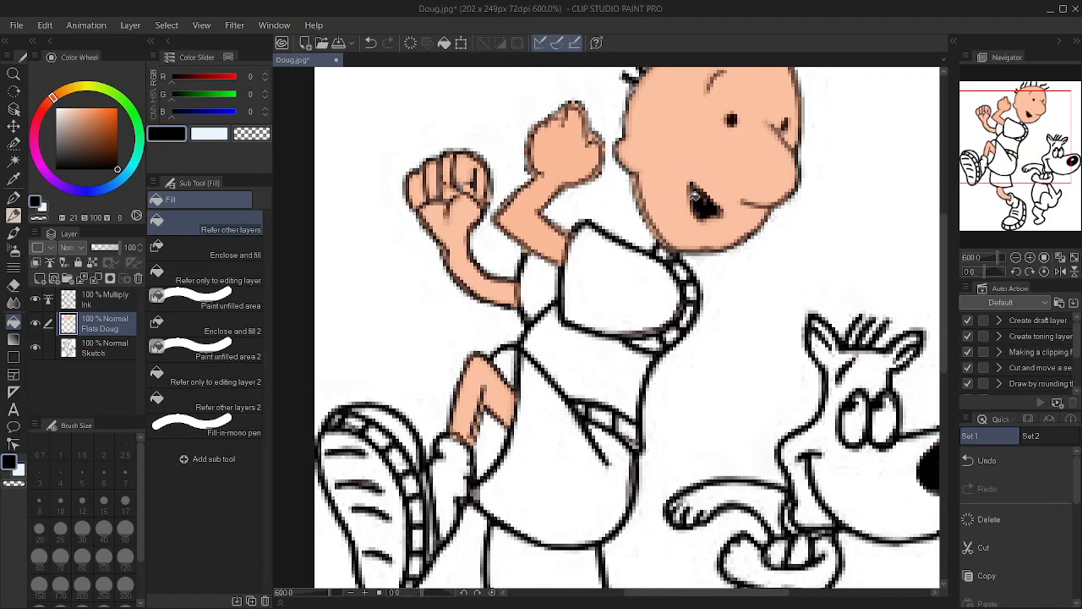
{"action": "key", "text": "p"}
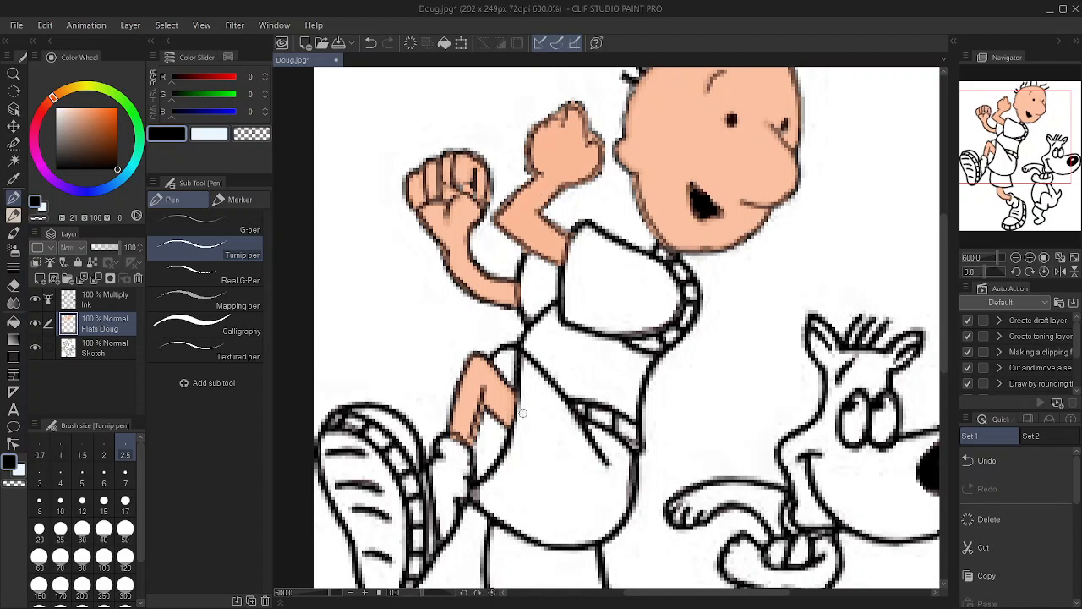
Set the drawing colour to a bright orange-red, RGB 255, 45, 0.
{"action": "mouse_move", "coordinate": [541, 607]}
{"action": "left_click_drag", "start_coordinate": [604, 243], "coordinate": [568, 179]}
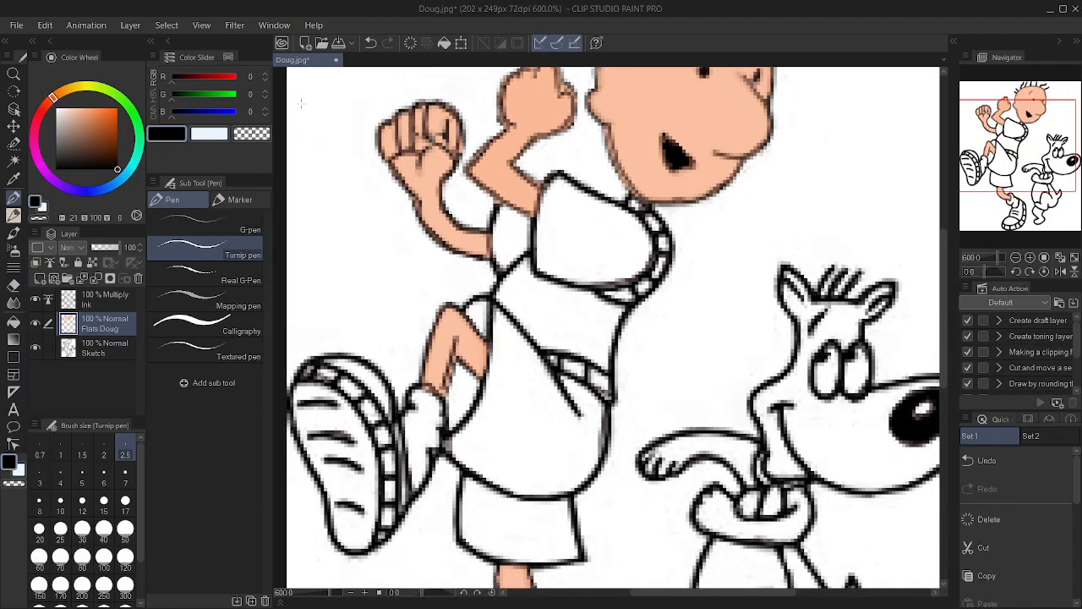
{"action": "left_click", "coordinate": [111, 113]}
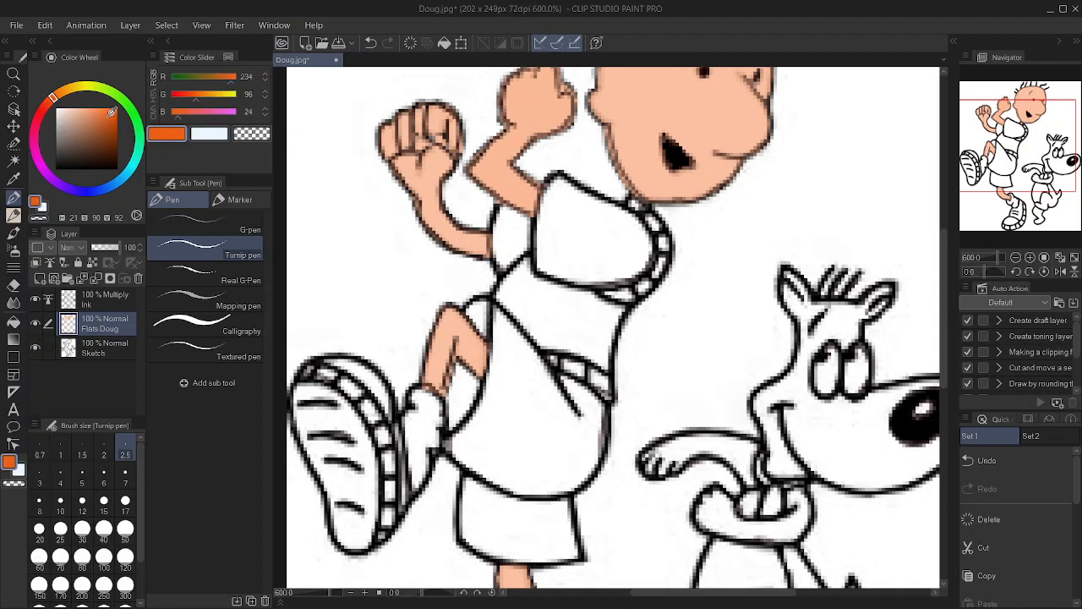
{"action": "left_click_drag", "start_coordinate": [111, 113], "coordinate": [118, 107]}
{"action": "left_click_drag", "start_coordinate": [53, 98], "coordinate": [46, 104]}
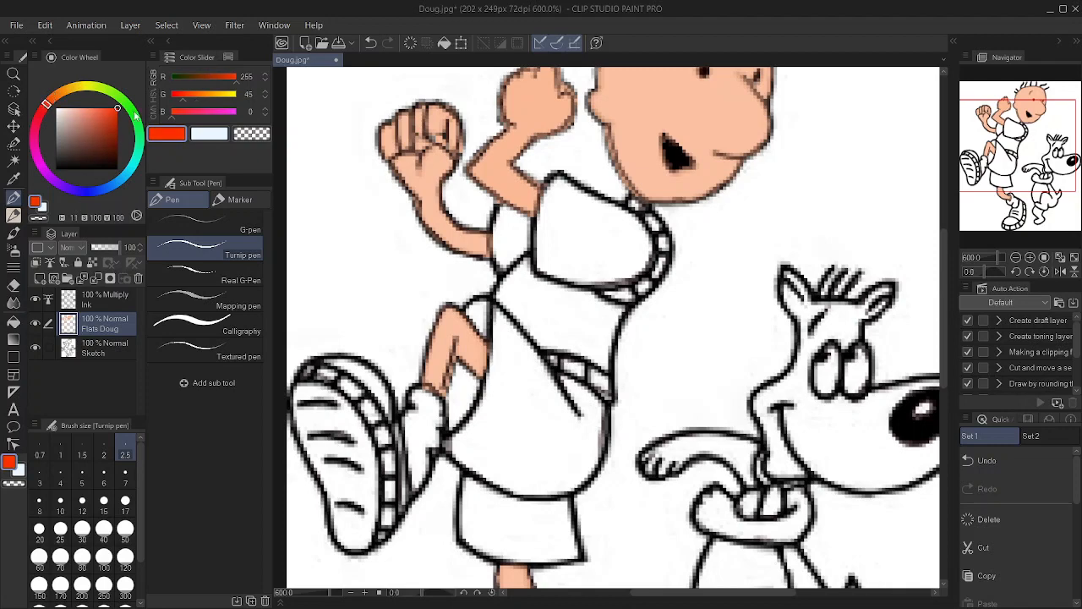
Auto-select the boy's front sleeve and add the back sleeve and shirt body to the selection.
{"action": "left_click_drag", "start_coordinate": [589, 245], "coordinate": [582, 275]}
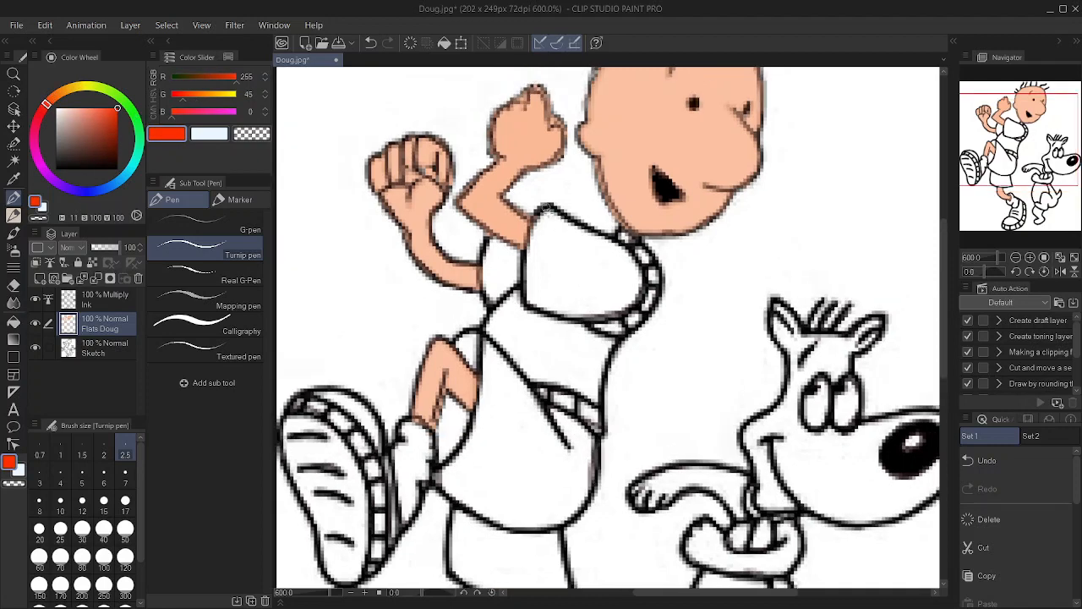
{"action": "key", "text": "w"}
{"action": "left_click", "coordinate": [564, 258]}
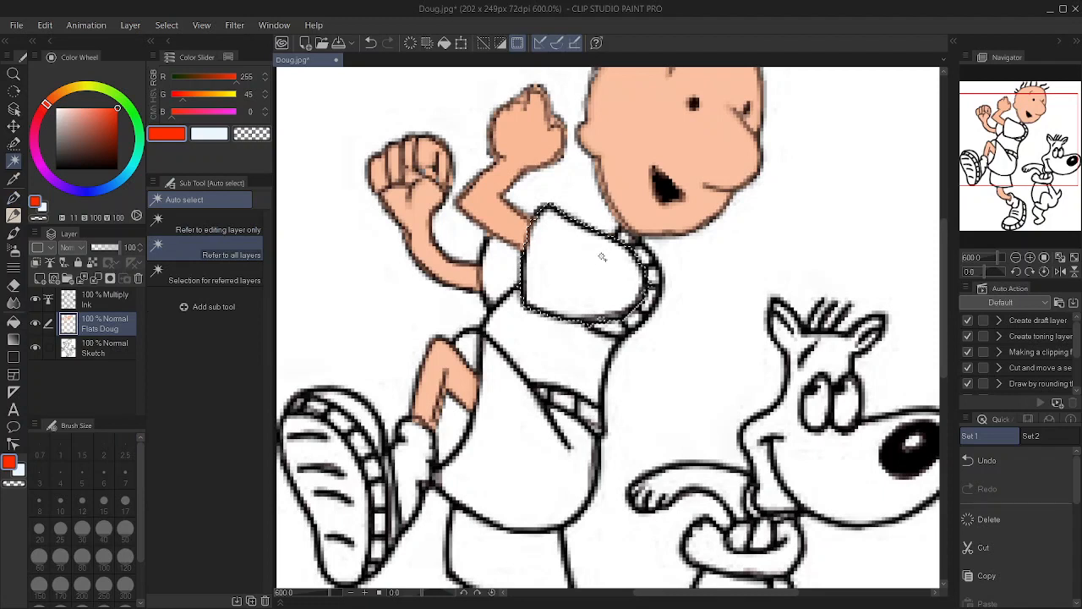
{"action": "left_click", "coordinate": [504, 262], "text": "shift"}
{"action": "left_click", "coordinate": [504, 262], "text": "shift"}
Fill both sleeves and the shirt body with orange-red, deselect, and touch up small gaps with the Turnip pen.
{"action": "key", "text": "g"}
{"action": "left_click", "coordinate": [569, 253]}
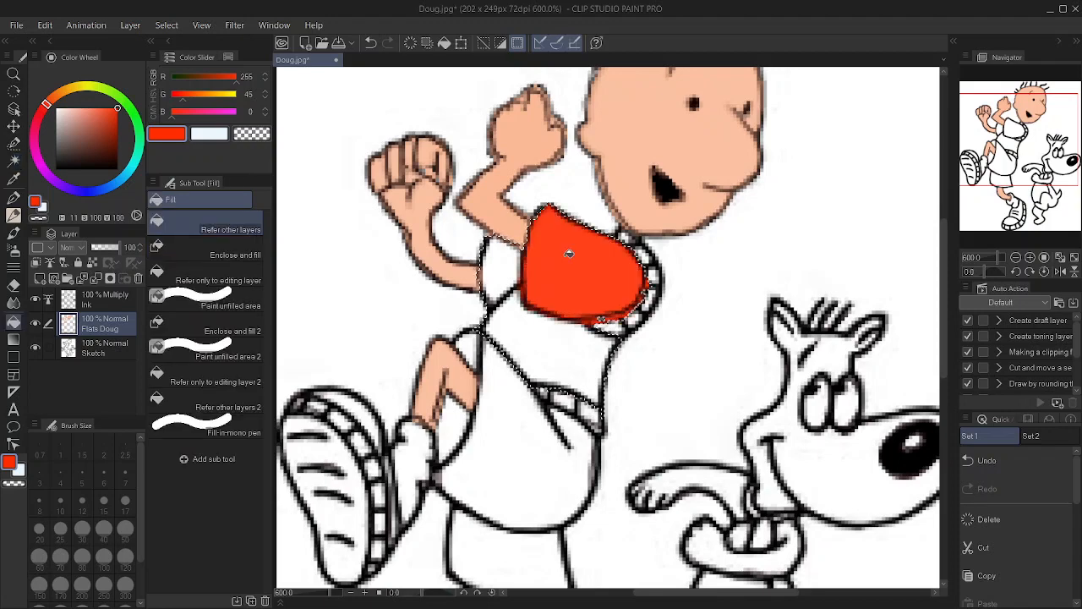
{"action": "left_click", "coordinate": [504, 267]}
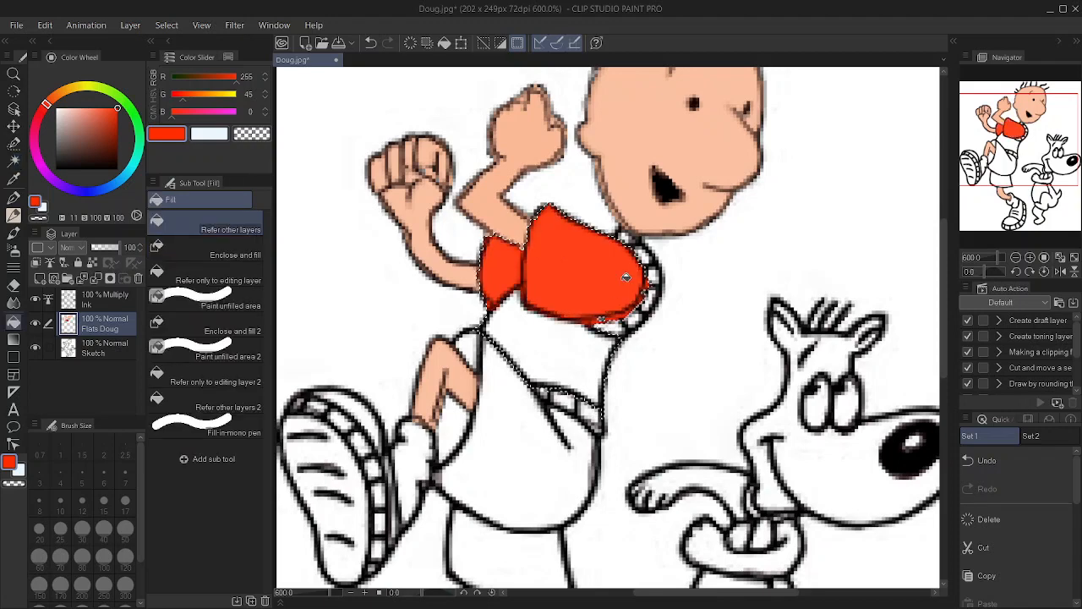
{"action": "left_click", "coordinate": [598, 336]}
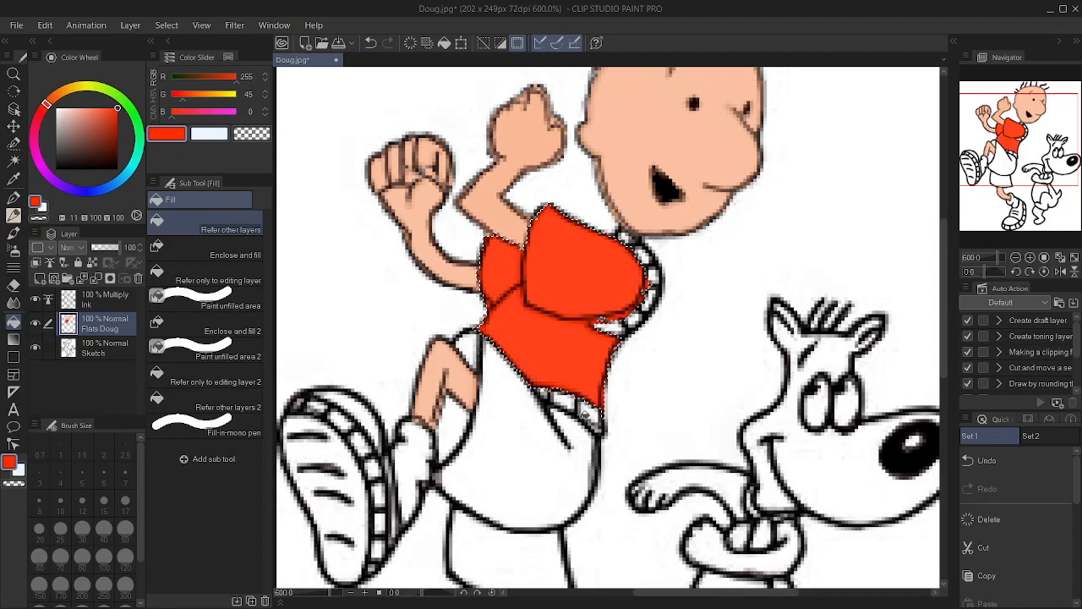
{"action": "key", "text": "ctrl+d"}
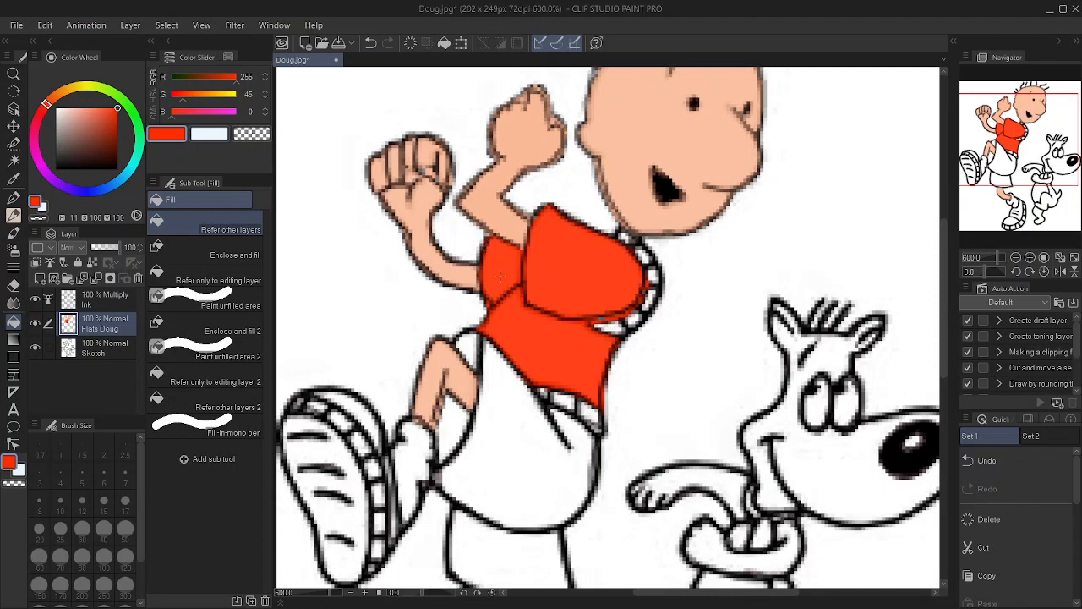
{"action": "key", "text": "p"}
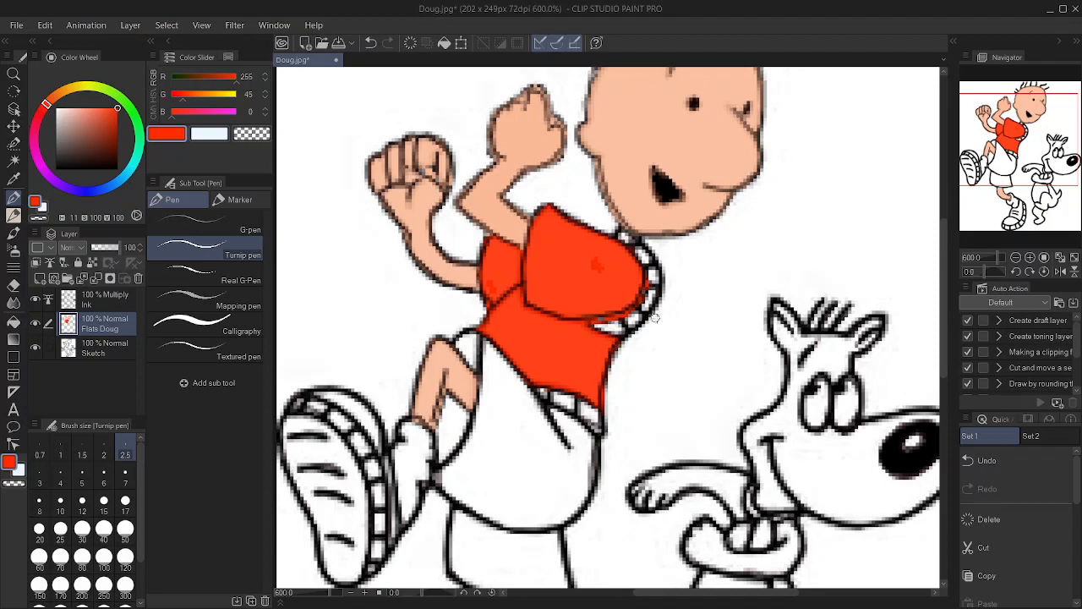
Change the drawing colour to a saturated blue, RGB 14, 0, 241.
{"action": "left_click", "coordinate": [114, 111]}
{"action": "left_click", "coordinate": [110, 131]}
{"action": "left_click", "coordinate": [84, 191]}
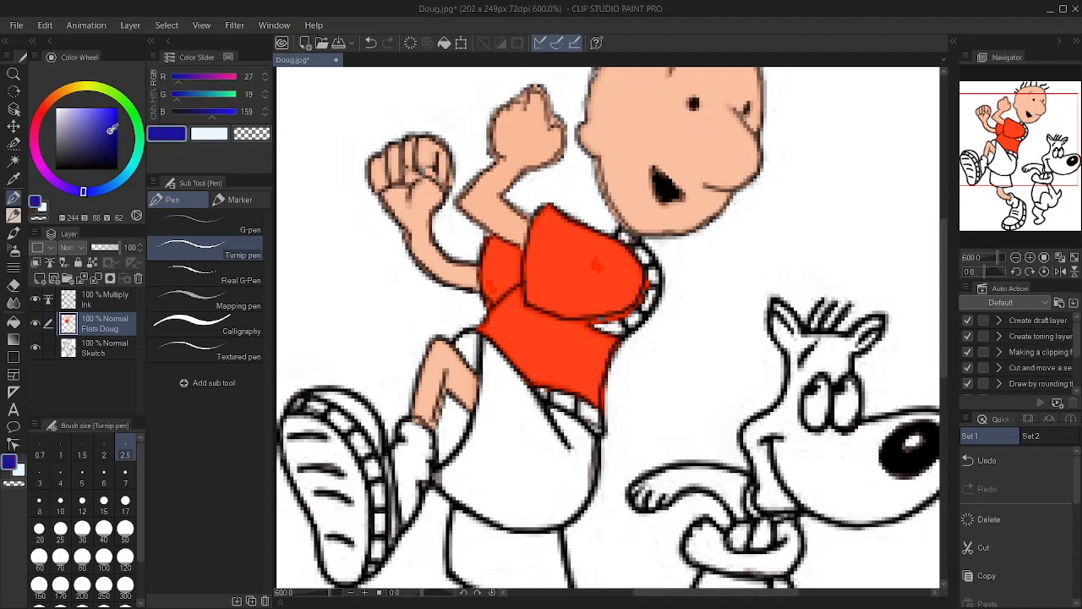
{"action": "left_click_drag", "start_coordinate": [110, 131], "coordinate": [127, 107]}
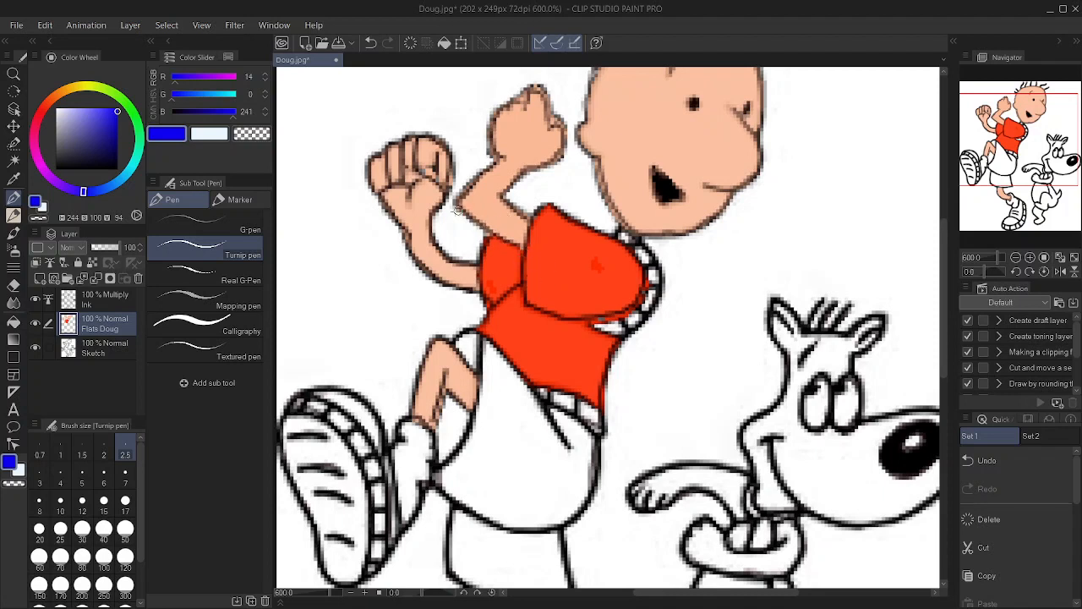
Auto-select the banded collar and hem trim of the boy's shirt, fill them with blue, and deselect.
{"action": "key", "text": "w"}
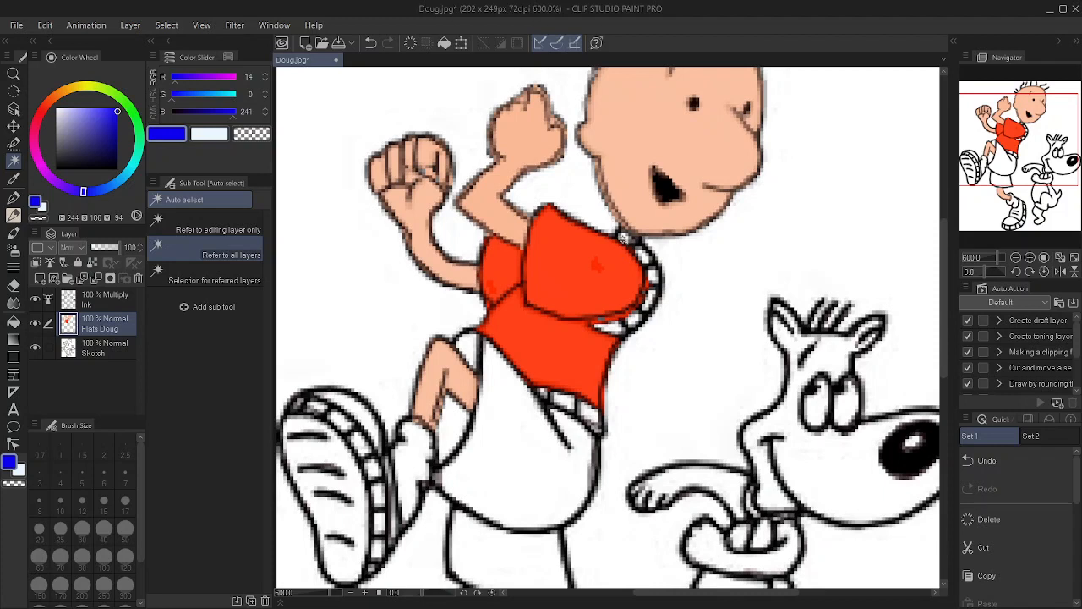
{"action": "left_click", "coordinate": [623, 239]}
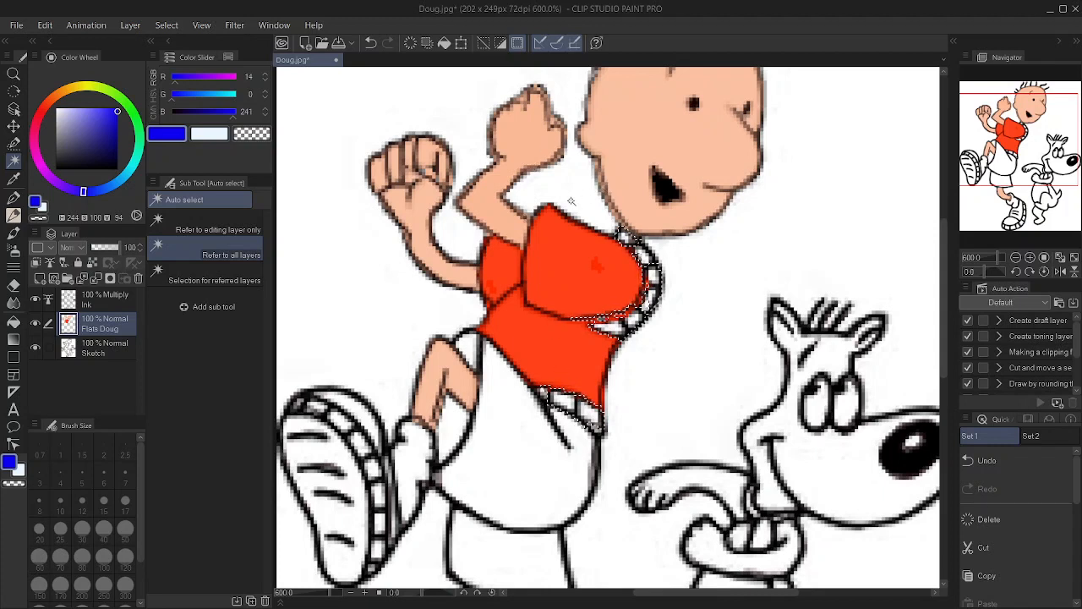
{"action": "key", "text": "g"}
{"action": "key", "text": "g"}
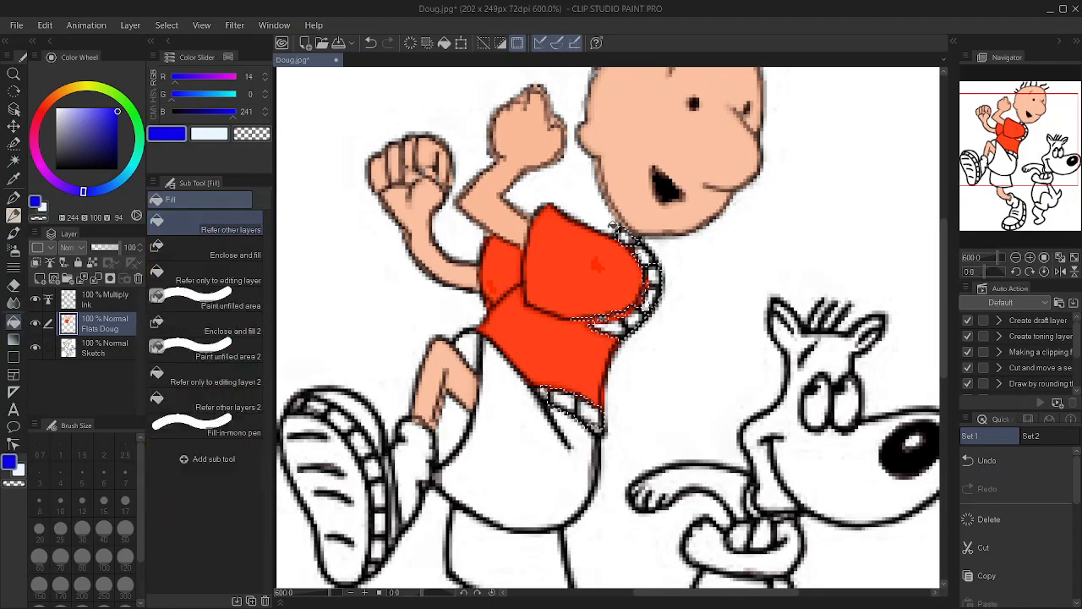
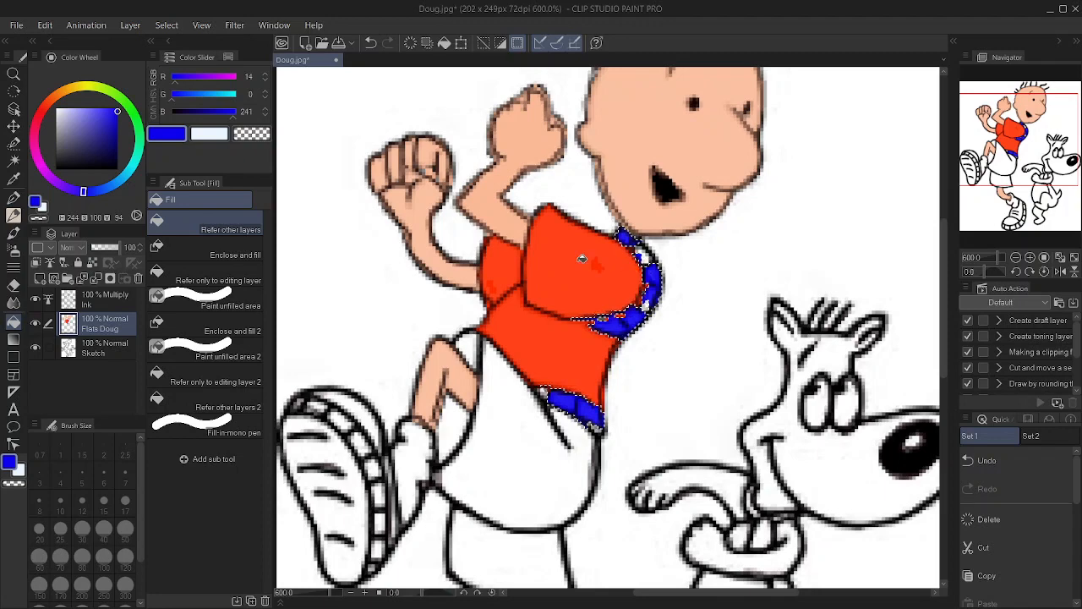
{"action": "key", "text": "ctrl+d"}
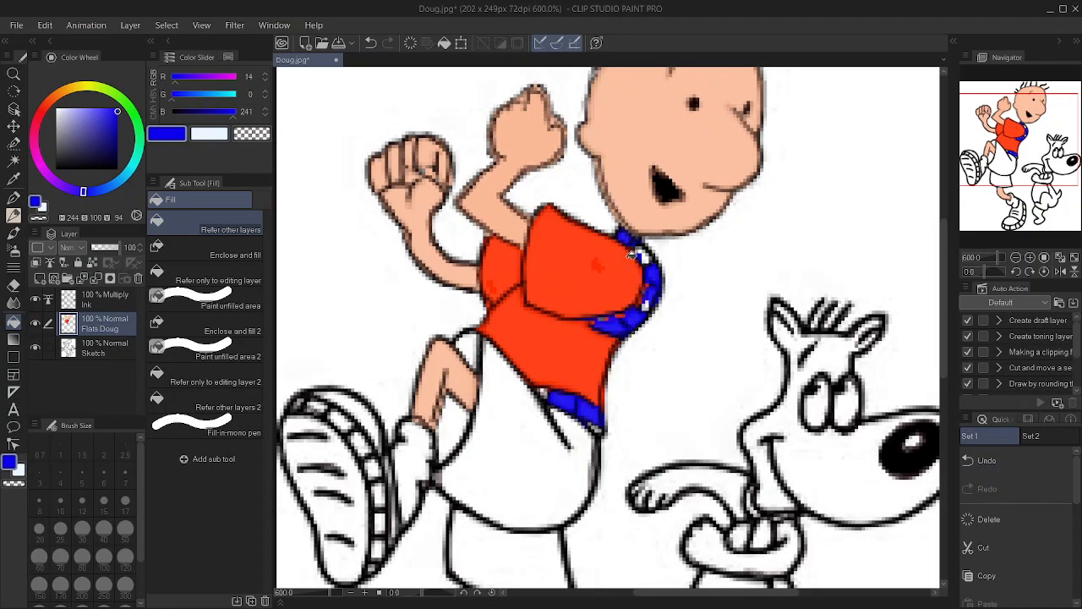
Paint over the leftover white gaps in the collar and hem trim with the Turnip pen at size 2.5 in blue.
{"action": "key", "text": "p"}
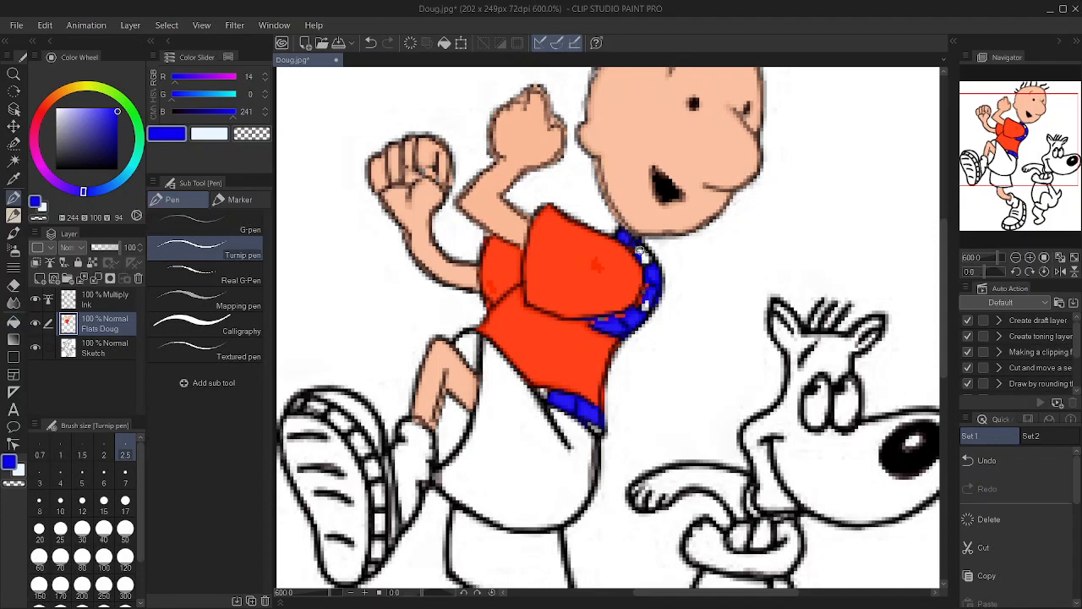
{"action": "left_click_drag", "start_coordinate": [640, 250], "coordinate": [645, 262]}
{"action": "left_click_drag", "start_coordinate": [652, 298], "coordinate": [617, 318]}
{"action": "scroll", "coordinate": [572, 269], "scroll_direction": "down", "scroll_amount": 3}
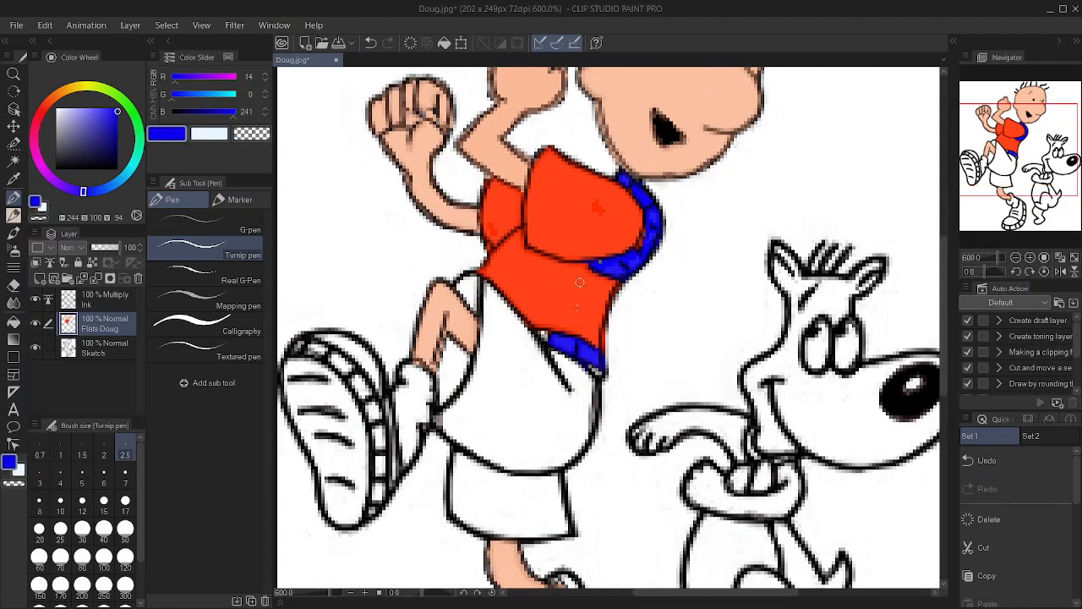
{"action": "mouse_move", "coordinate": [567, 344]}
{"action": "left_mouse_down"}
{"action": "mouse_move", "coordinate": [541, 334]}
{"action": "mouse_move", "coordinate": [550, 341]}
{"action": "left_mouse_up"}
Set the drawing colour to lavender, RGB 131, 124, 234, and auto-select all sections of the boy's shorts.
{"action": "mouse_move", "coordinate": [499, 277]}
{"action": "left_mouse_down"}
{"action": "mouse_move", "coordinate": [534, 355]}
{"action": "mouse_move", "coordinate": [534, 231]}
{"action": "left_mouse_up"}
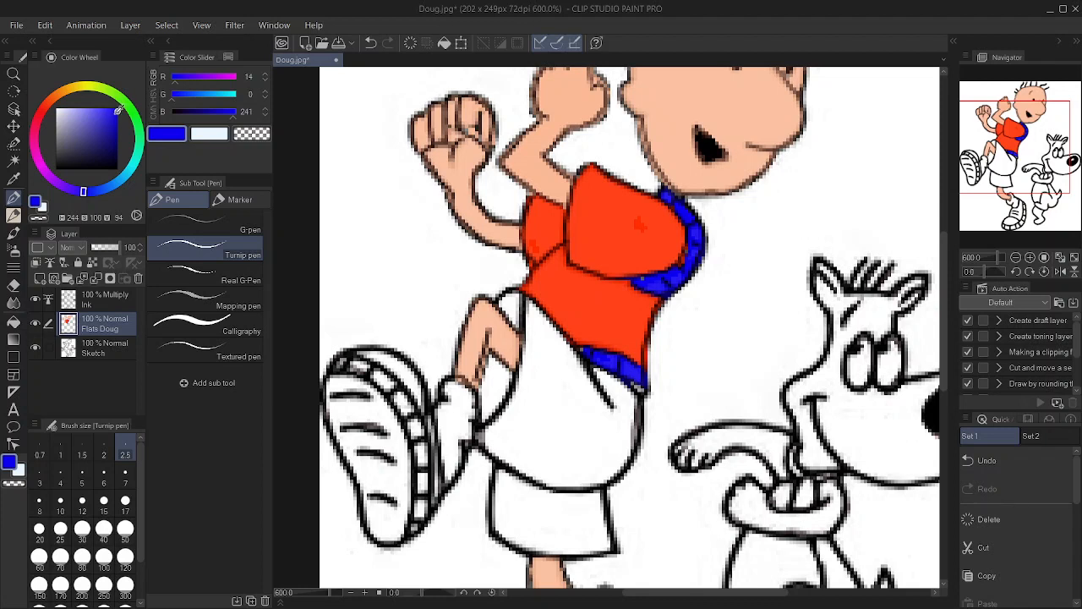
{"action": "left_click_drag", "start_coordinate": [118, 128], "coordinate": [84, 113]}
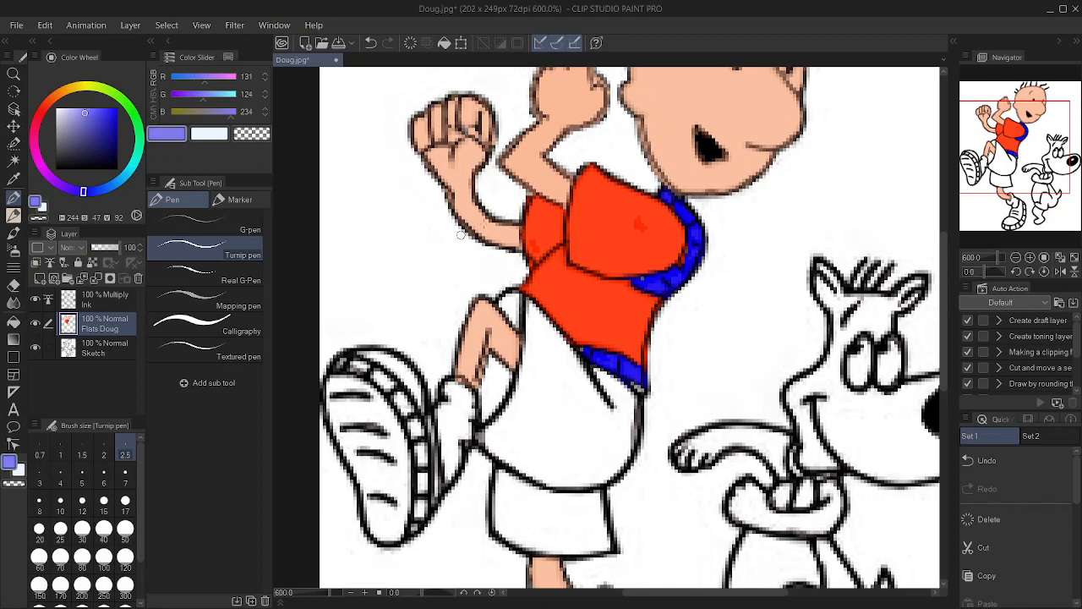
{"action": "key", "text": "w"}
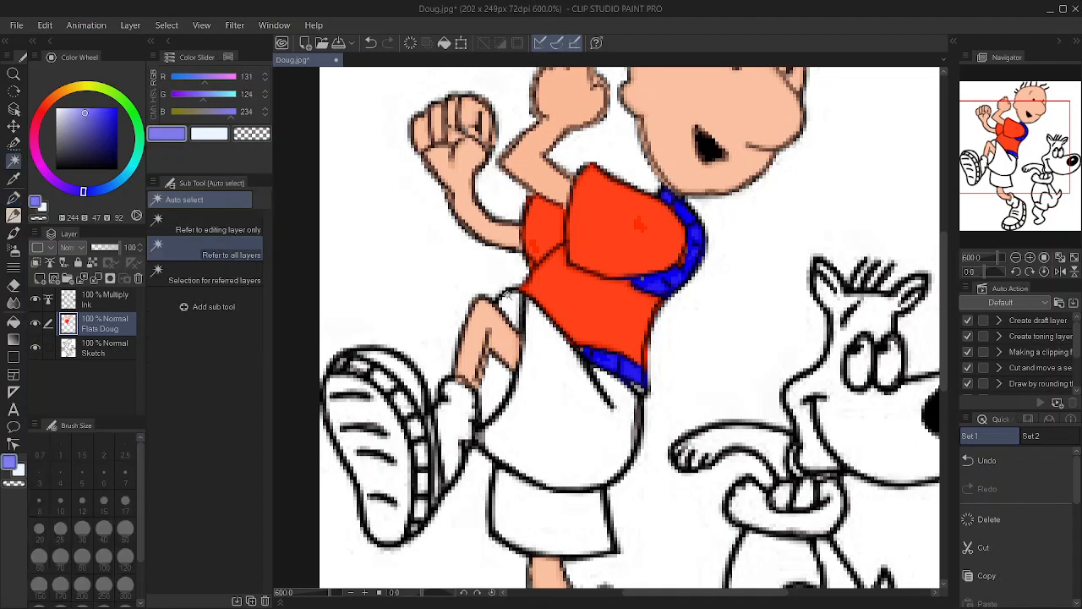
{"action": "left_click", "coordinate": [508, 304]}
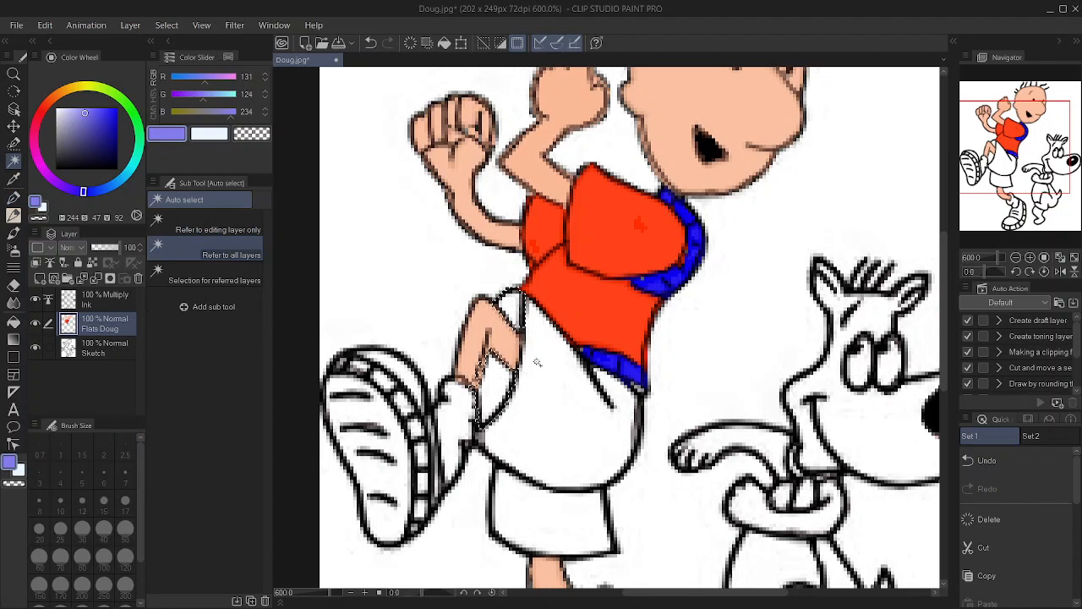
{"action": "left_click", "coordinate": [581, 389], "text": "shift"}
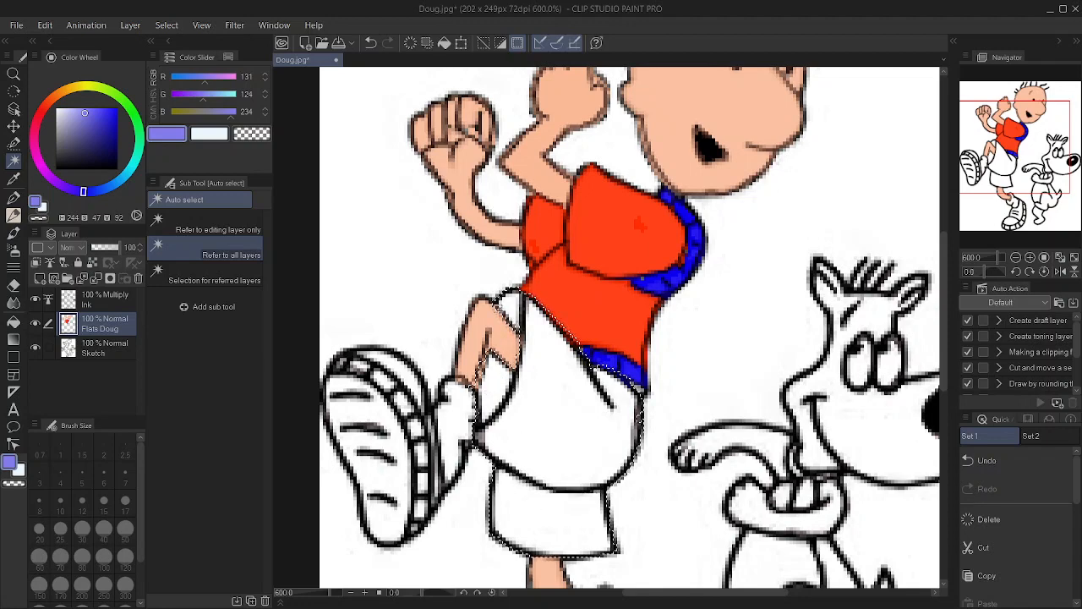
{"action": "left_click", "coordinate": [518, 484], "text": "shift"}
Fill every selected section of the shorts with lavender using Refer other layers, deselect, and touch up with the Turnip pen.
{"action": "key", "text": "g"}
{"action": "key", "text": "g"}
{"action": "left_click", "coordinate": [507, 314]}
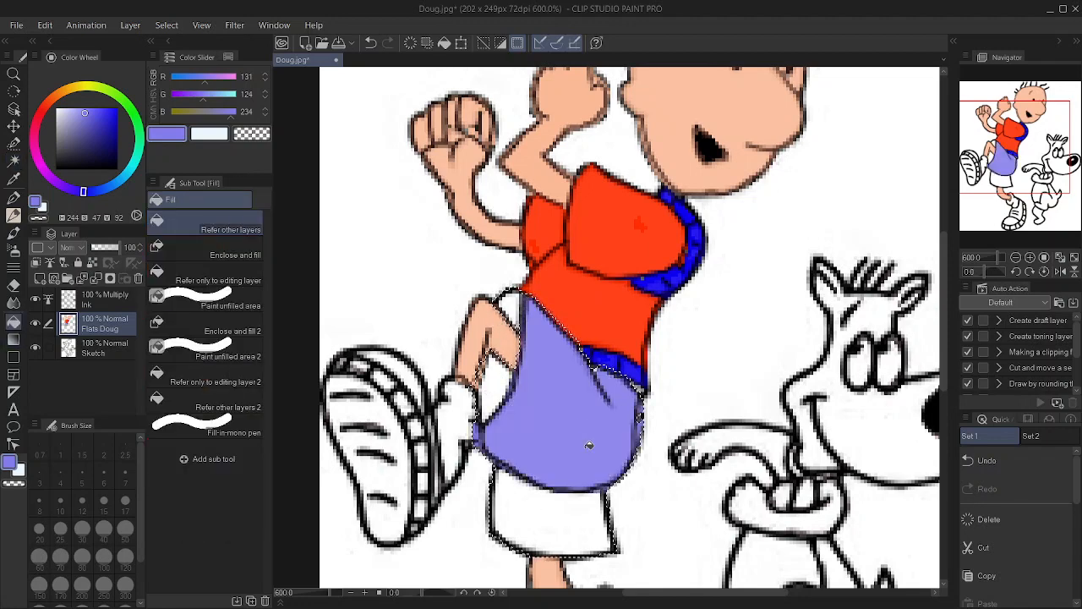
{"action": "left_click", "coordinate": [509, 313]}
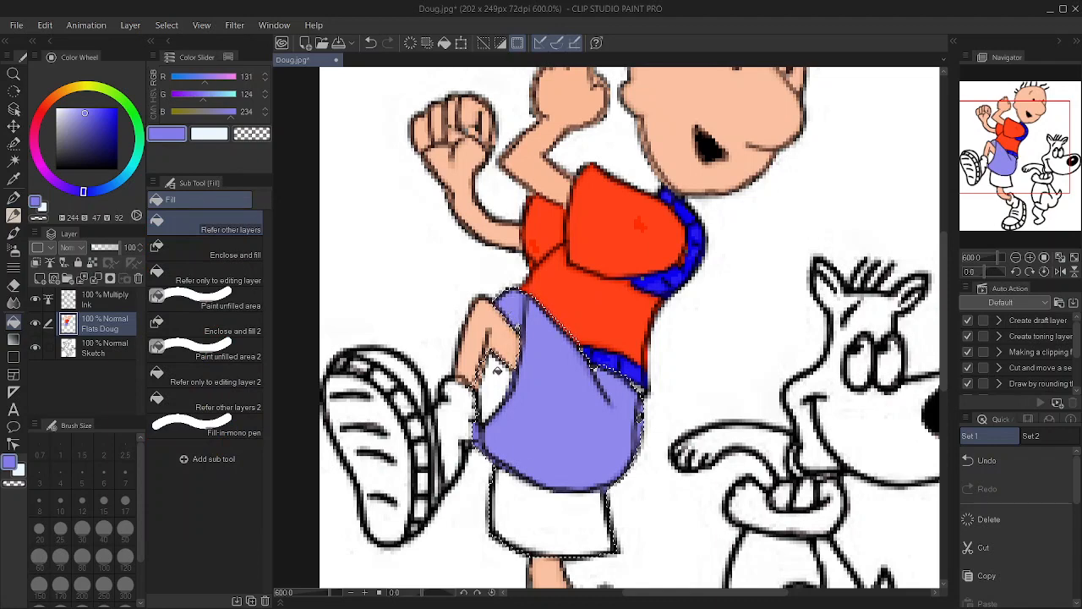
{"action": "left_click", "coordinate": [500, 372]}
{"action": "left_click", "coordinate": [539, 505]}
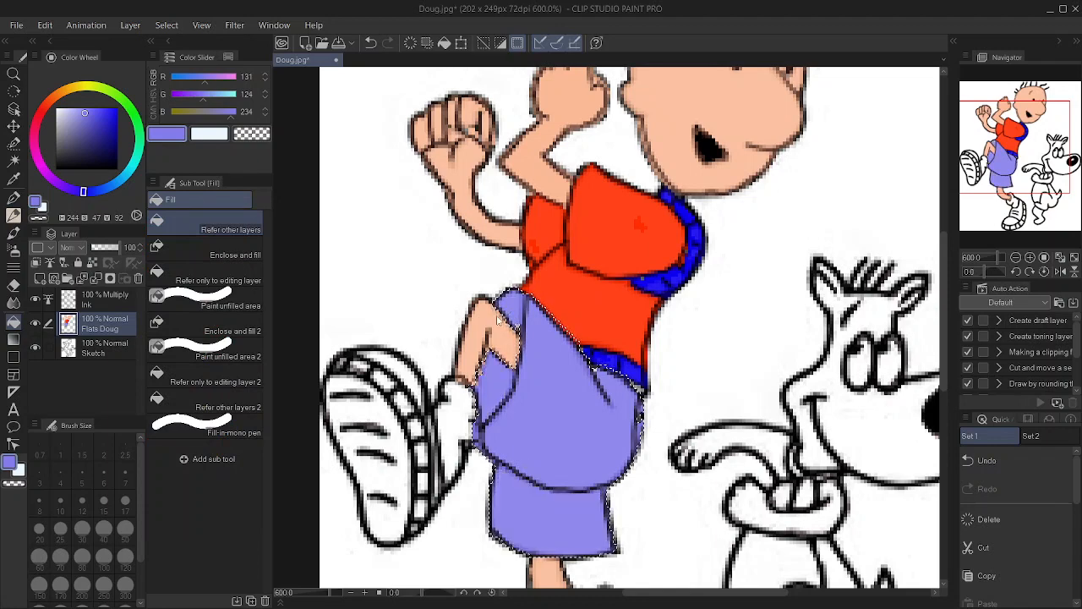
{"action": "key", "text": "ctrl+d"}
{"action": "key", "text": "p"}
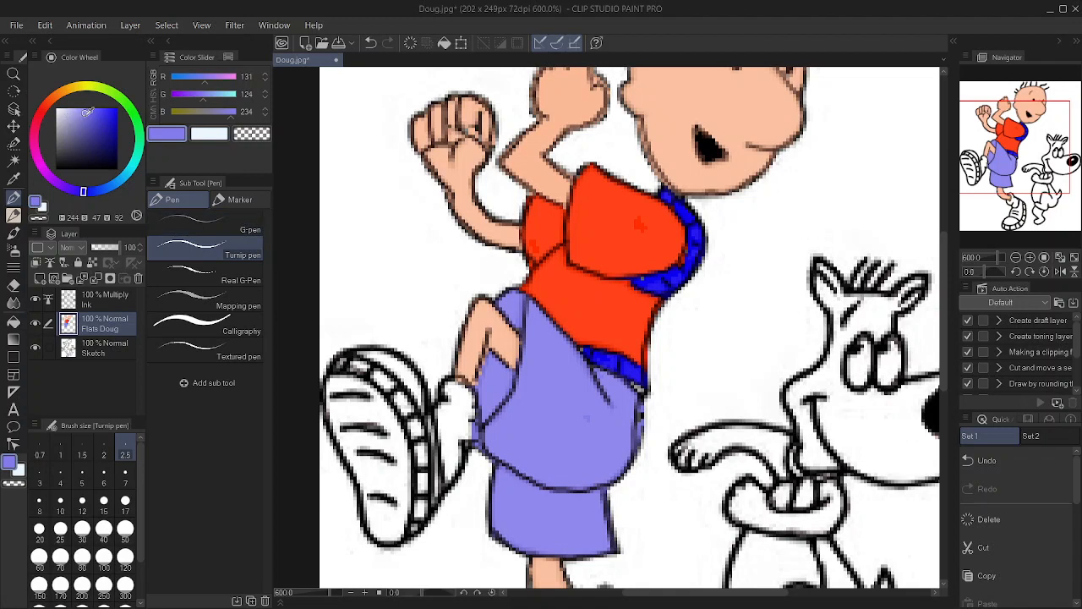
Set the drawing colour to pale lavender, RGB 220, 217, 255, and switch to auto-selecting with reference to all layers.
{"action": "mouse_move", "coordinate": [85, 111]}
{"action": "left_mouse_down"}
{"action": "mouse_move", "coordinate": [55, 104]}
{"action": "mouse_move", "coordinate": [66, 103]}
{"action": "left_mouse_up"}
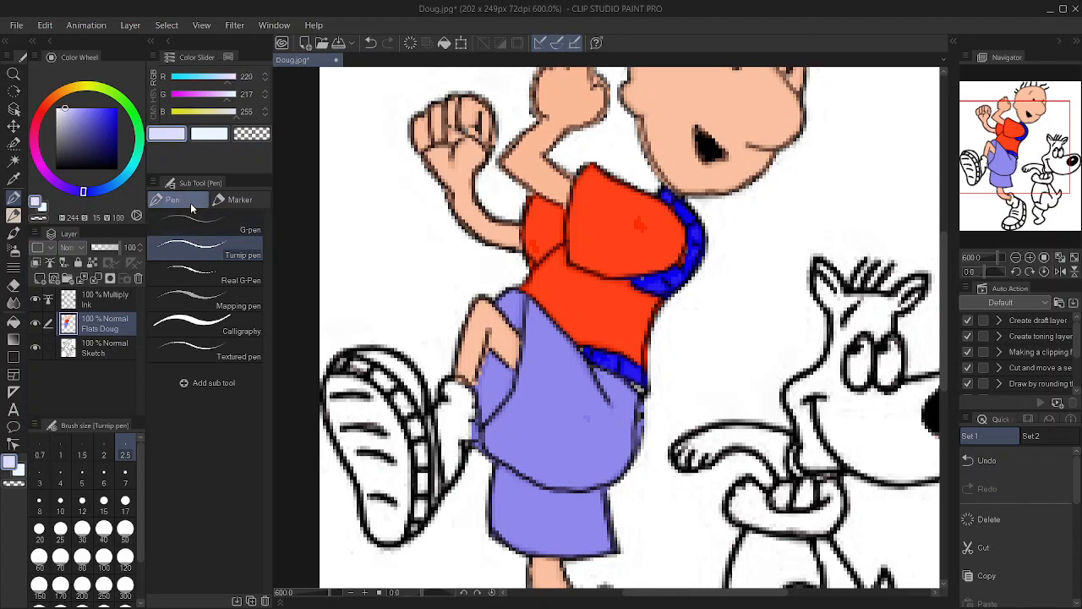
{"action": "key", "text": "w"}
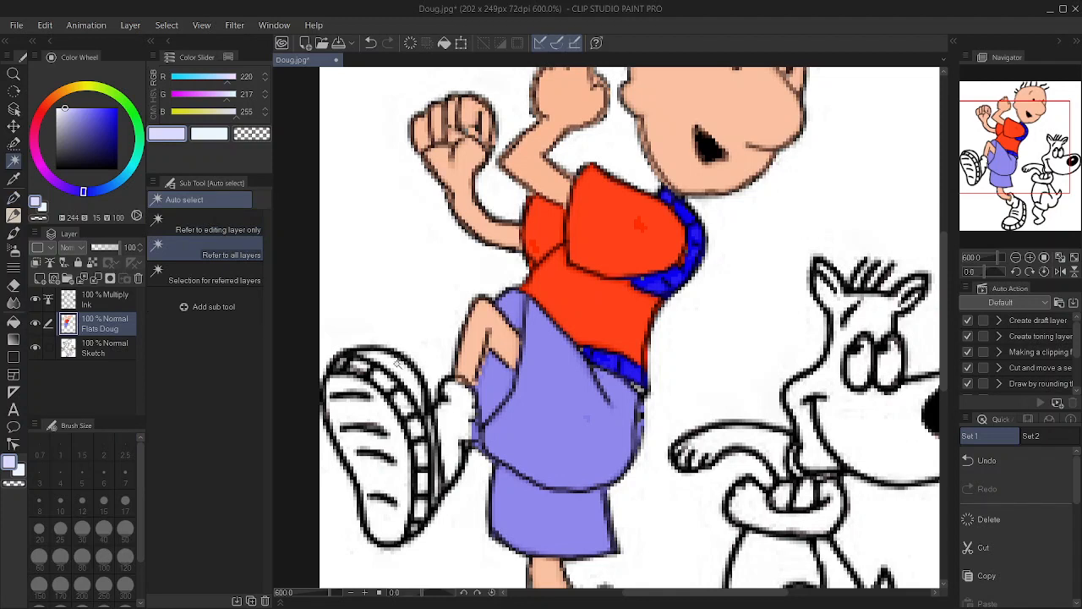
{"action": "left_click", "coordinate": [398, 361]}
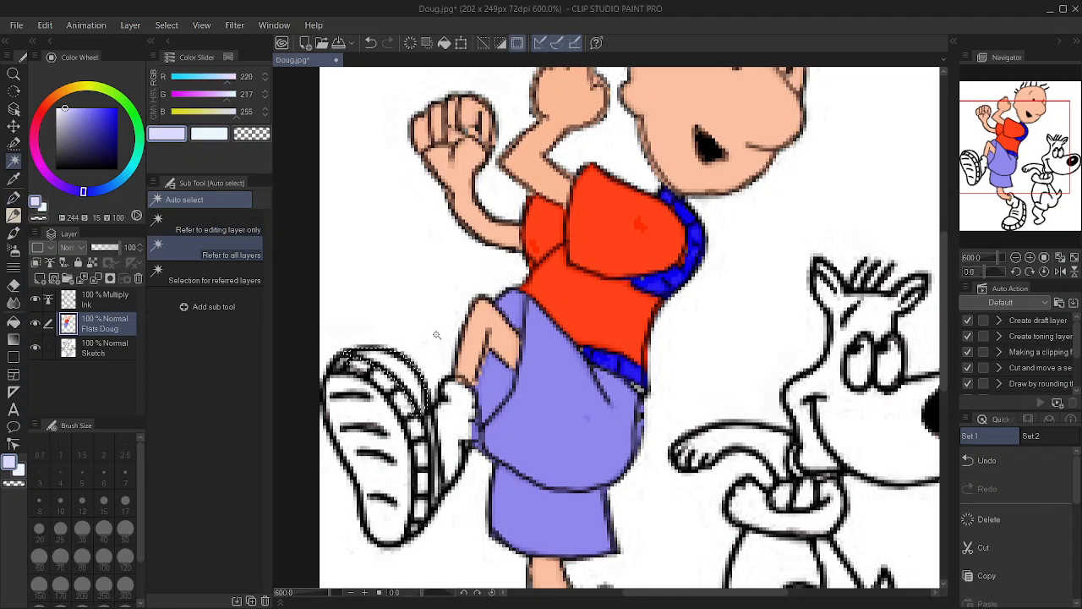
{"action": "left_click", "coordinate": [457, 403], "text": "shift"}
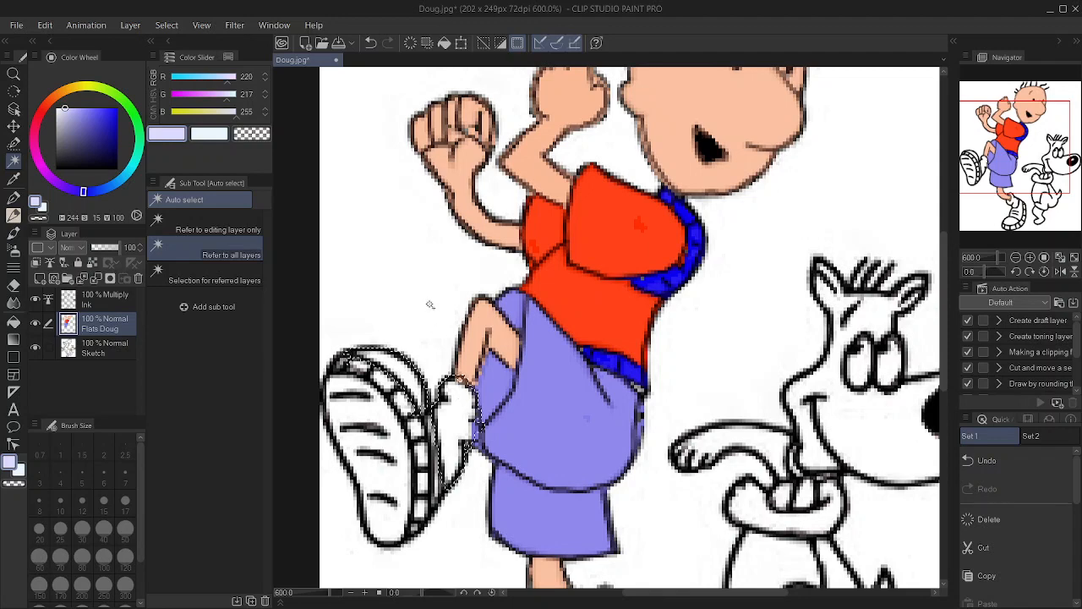
{"action": "left_click_drag", "start_coordinate": [414, 280], "coordinate": [373, 119]}
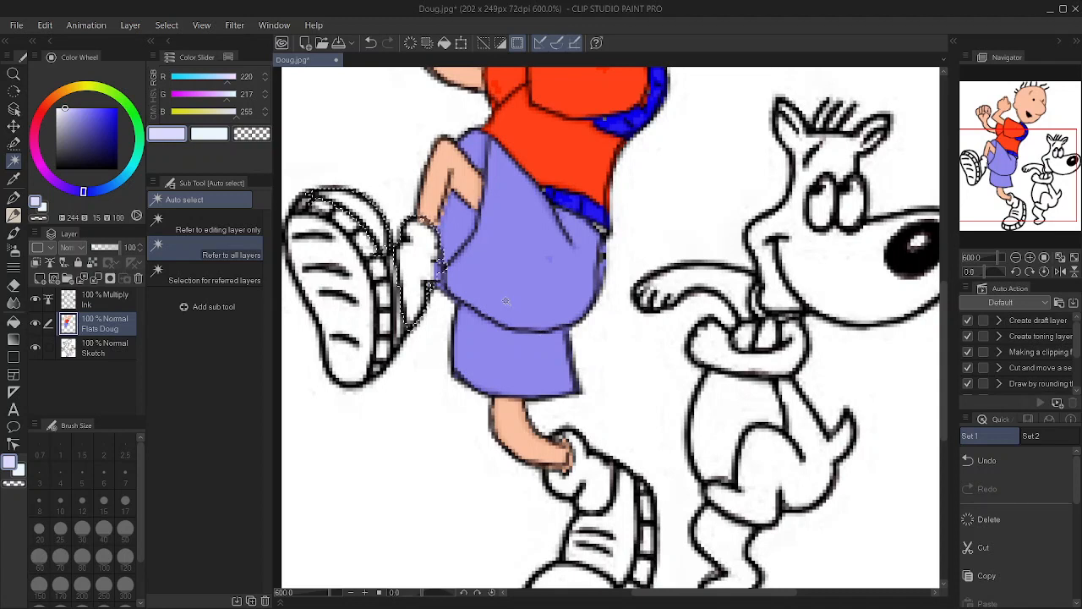
{"action": "key", "text": "ctrl+z"}
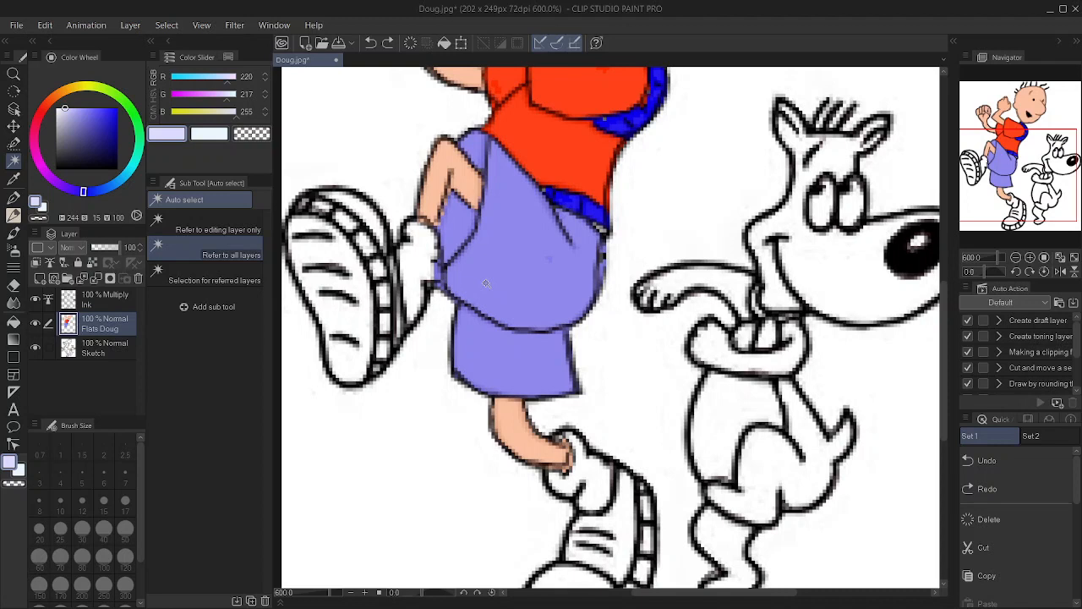
Auto-select both of the boy's socks and fill them with the pale lavender using Refer other layers.
{"action": "left_click", "coordinate": [424, 252]}
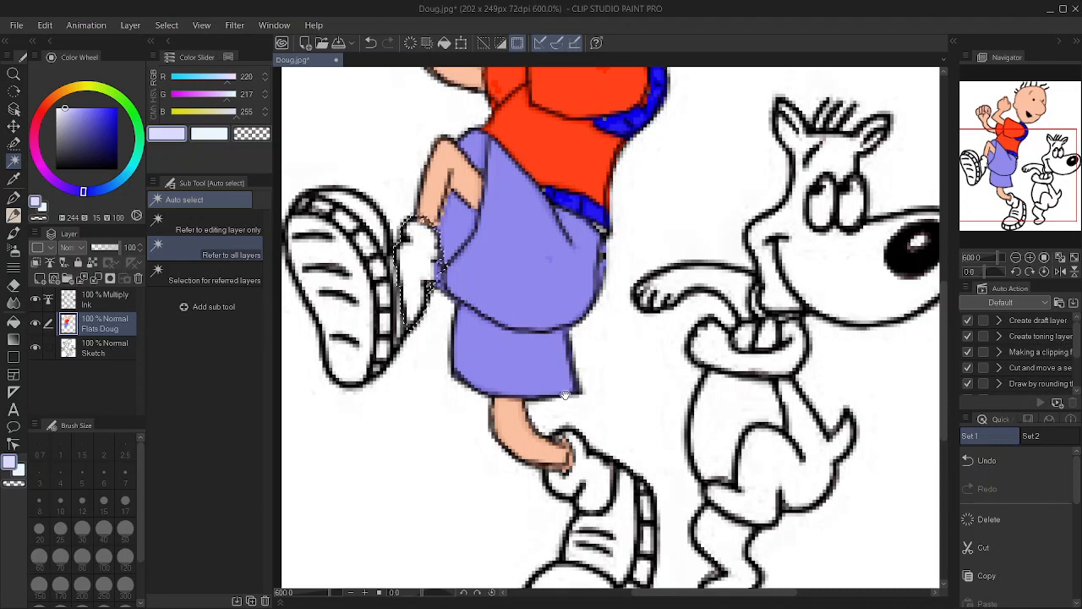
{"action": "scroll", "coordinate": [565, 395], "scroll_direction": "down", "scroll_amount": 2}
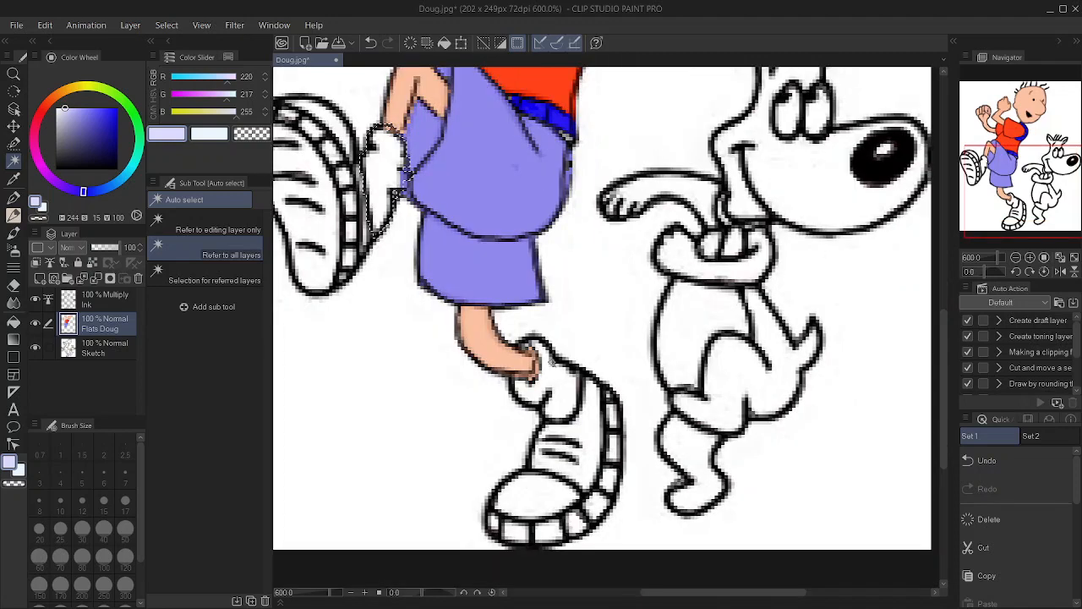
{"action": "left_click", "coordinate": [551, 359]}
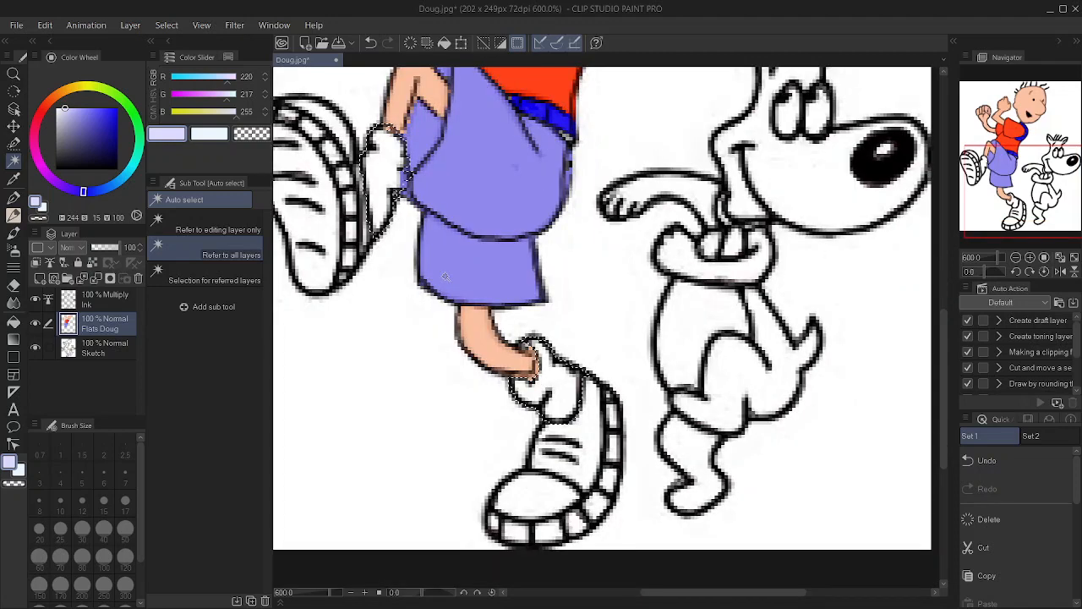
{"action": "left_click_drag", "start_coordinate": [446, 275], "coordinate": [519, 331]}
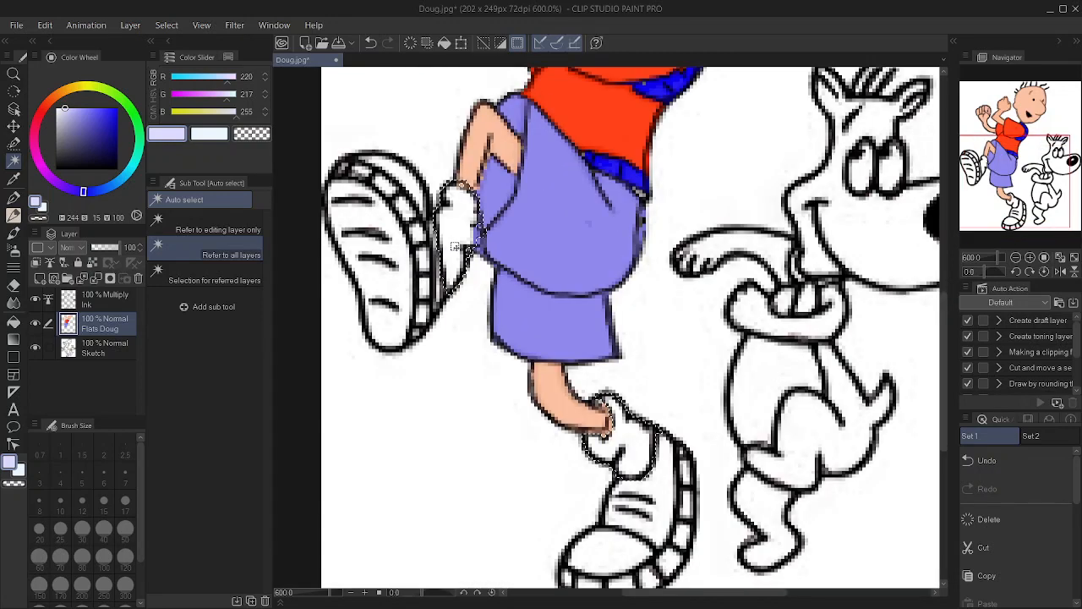
{"action": "key", "text": "g"}
{"action": "left_click", "coordinate": [466, 251]}
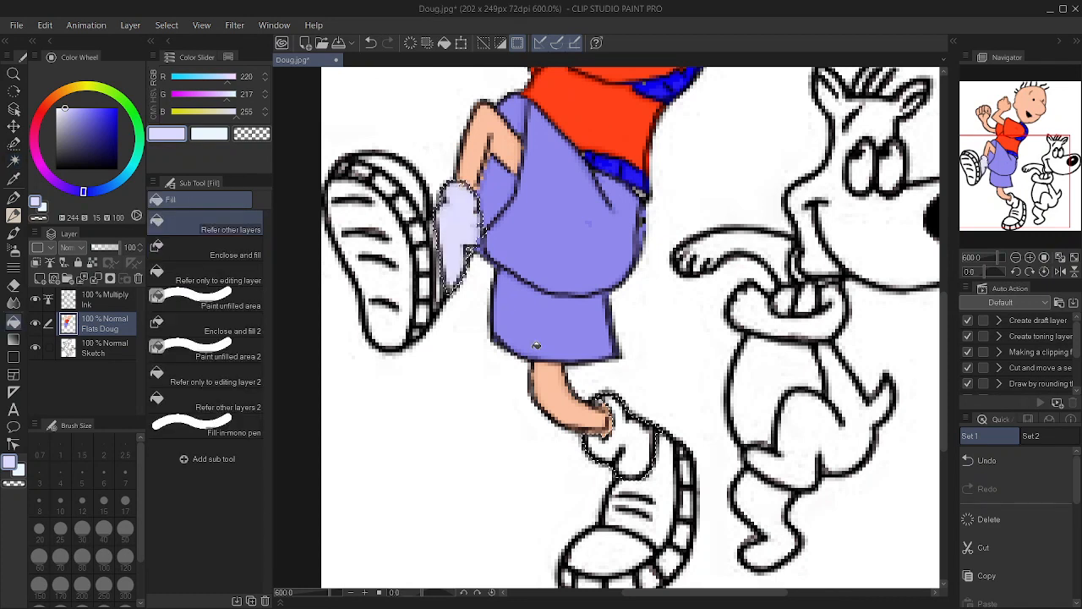
{"action": "left_click", "coordinate": [632, 440]}
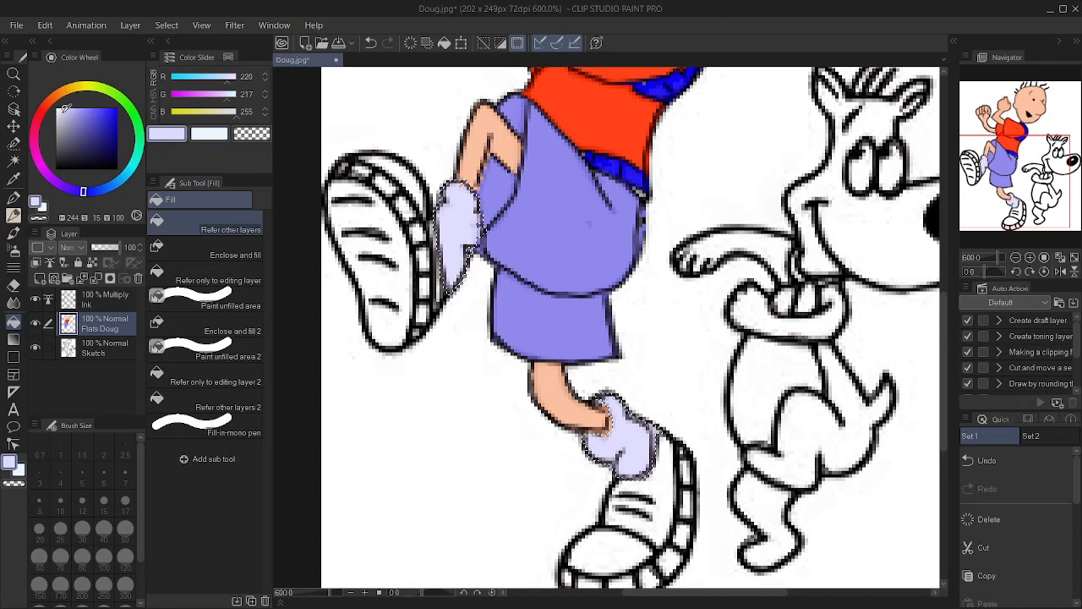
Lighten the socks' colour to a near-white lavender, RGB 244, 243, 255, and deselect.
{"action": "left_click_drag", "start_coordinate": [65, 103], "coordinate": [60, 108]}
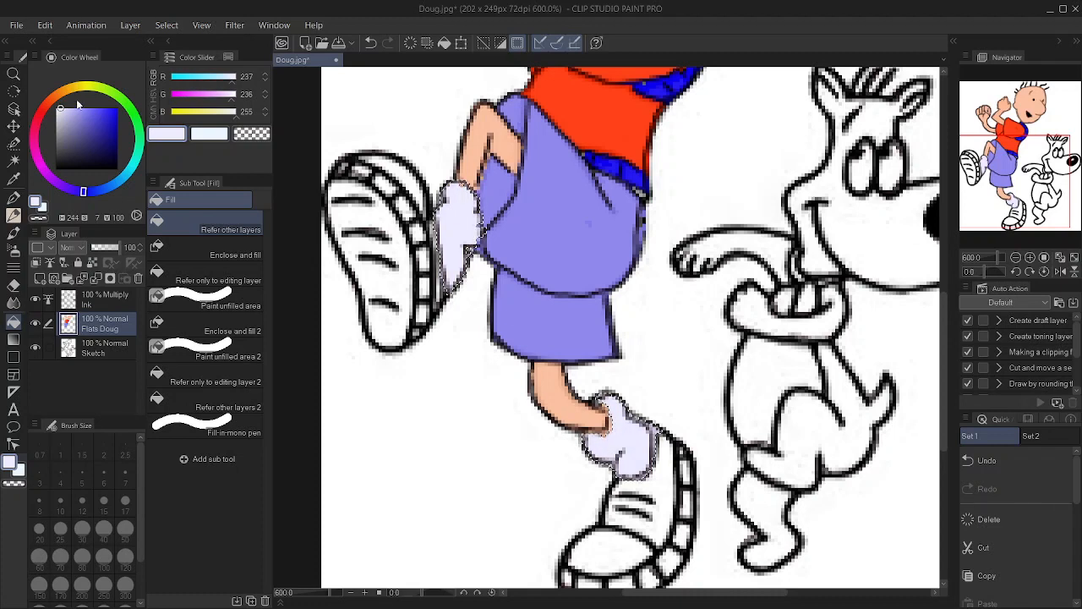
{"action": "left_click_drag", "start_coordinate": [61, 100], "coordinate": [67, 109]}
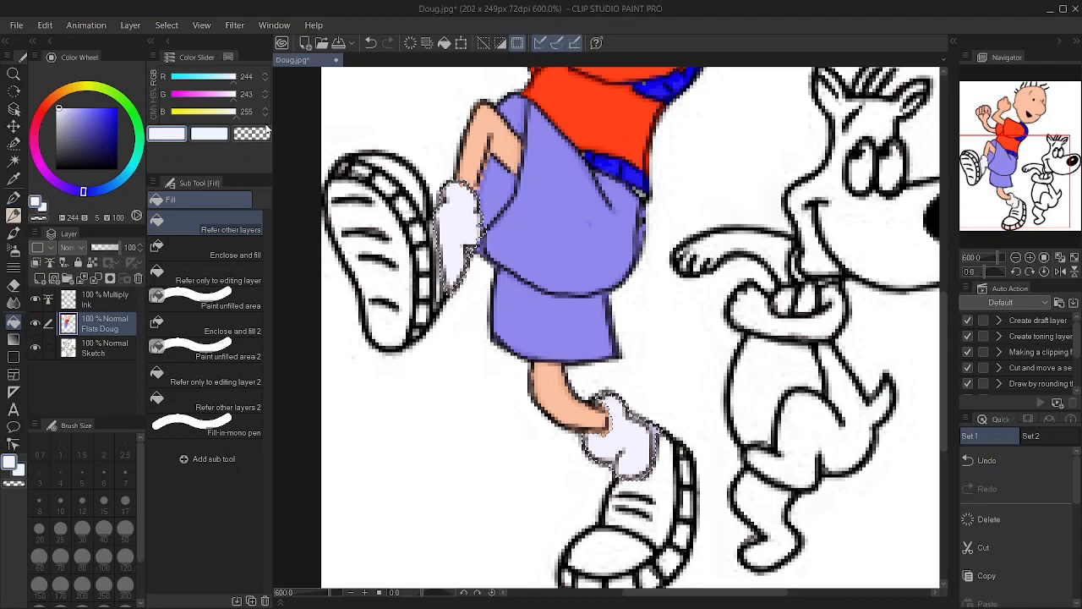
{"action": "key", "text": "ctrl+d"}
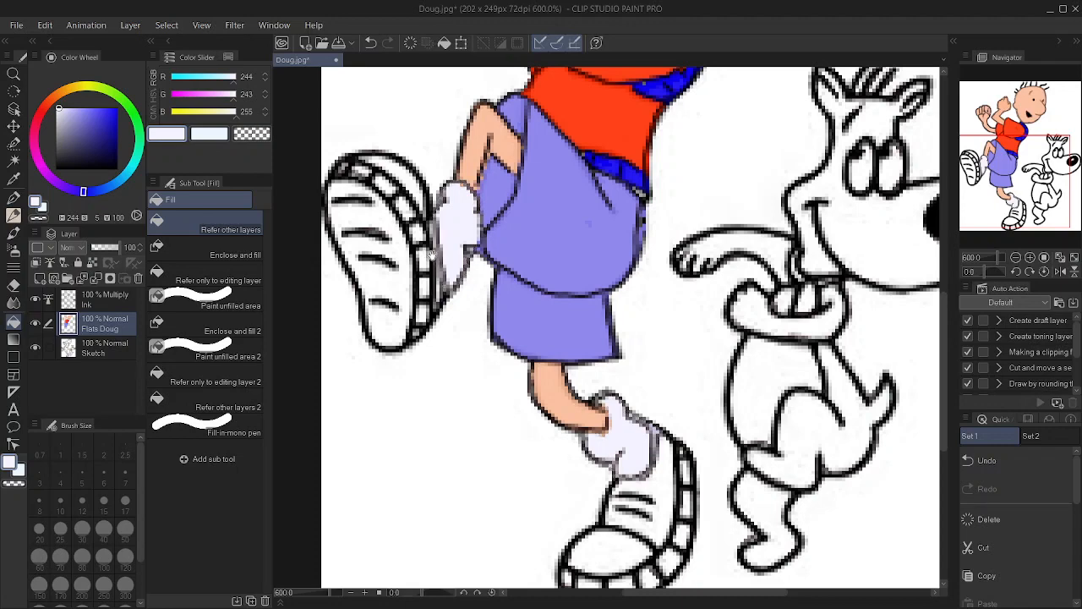
Set the drawing colour to coral red, RGB 250, 104, 96, for the boy's shoes.
{"action": "scroll", "coordinate": [431, 254], "scroll_direction": "up", "scroll_amount": 5}
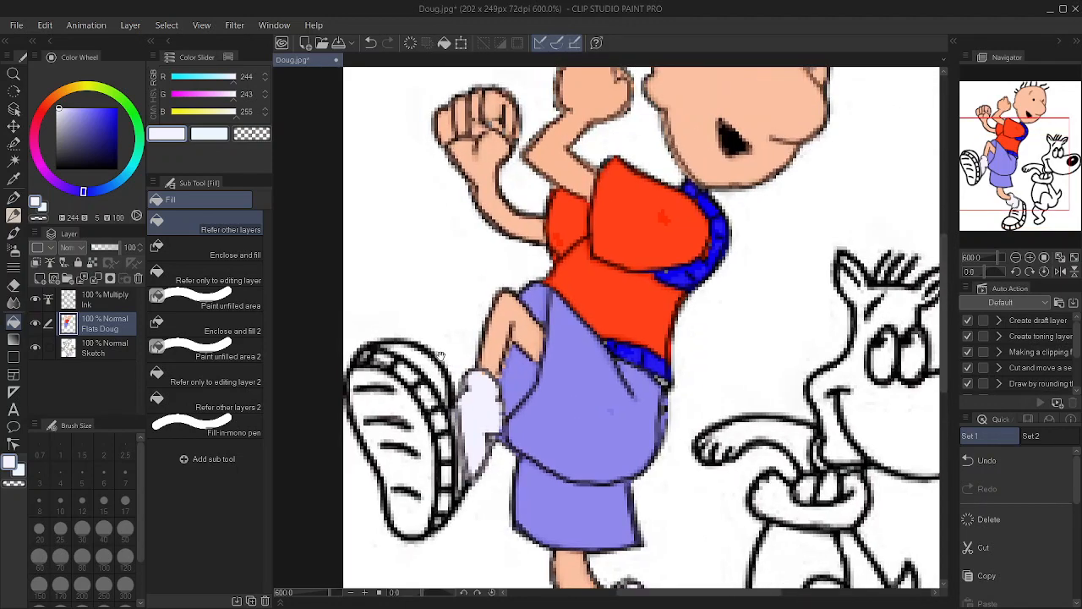
{"action": "left_click_drag", "start_coordinate": [440, 356], "coordinate": [506, 225]}
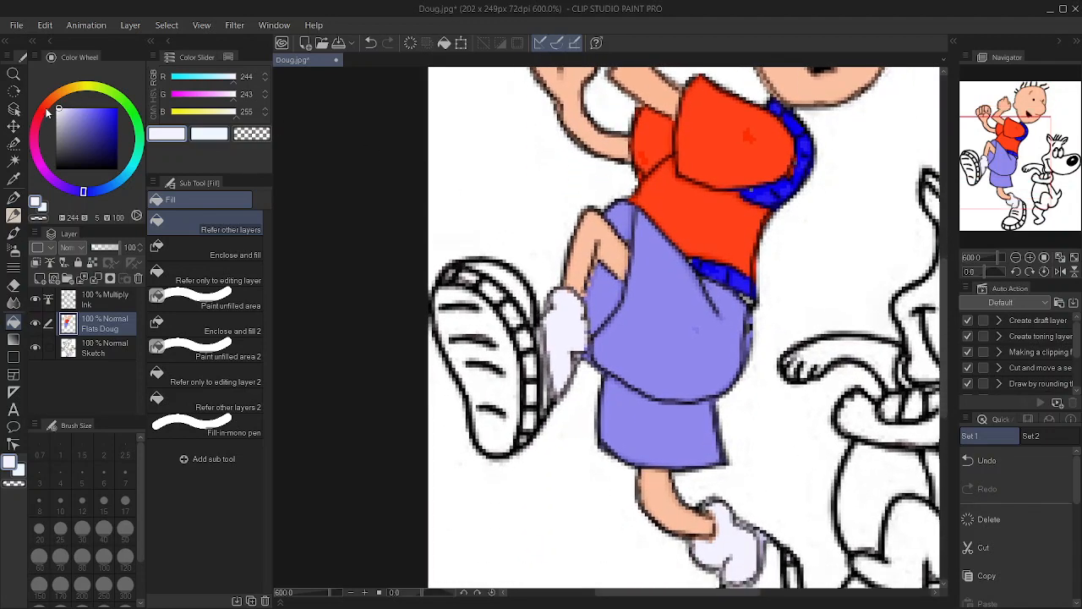
{"action": "left_click", "coordinate": [43, 105]}
{"action": "left_click", "coordinate": [115, 109]}
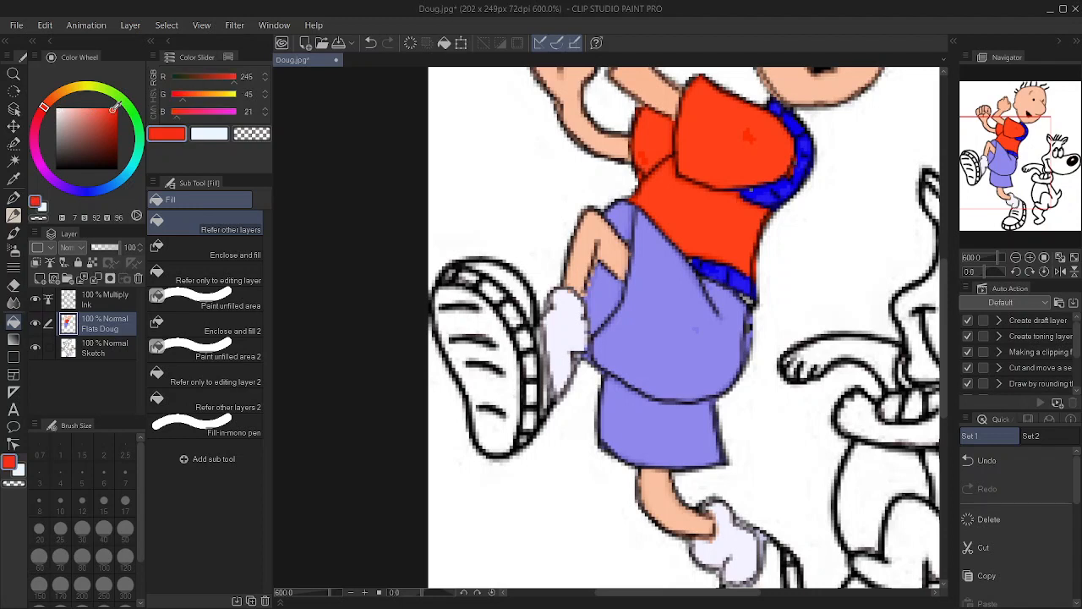
{"action": "mouse_move", "coordinate": [115, 108]}
{"action": "left_mouse_down"}
{"action": "mouse_move", "coordinate": [111, 118]}
{"action": "mouse_move", "coordinate": [76, 107]}
{"action": "mouse_move", "coordinate": [99, 103]}
{"action": "mouse_move", "coordinate": [42, 109]}
{"action": "mouse_move", "coordinate": [93, 109]}
{"action": "left_mouse_up"}
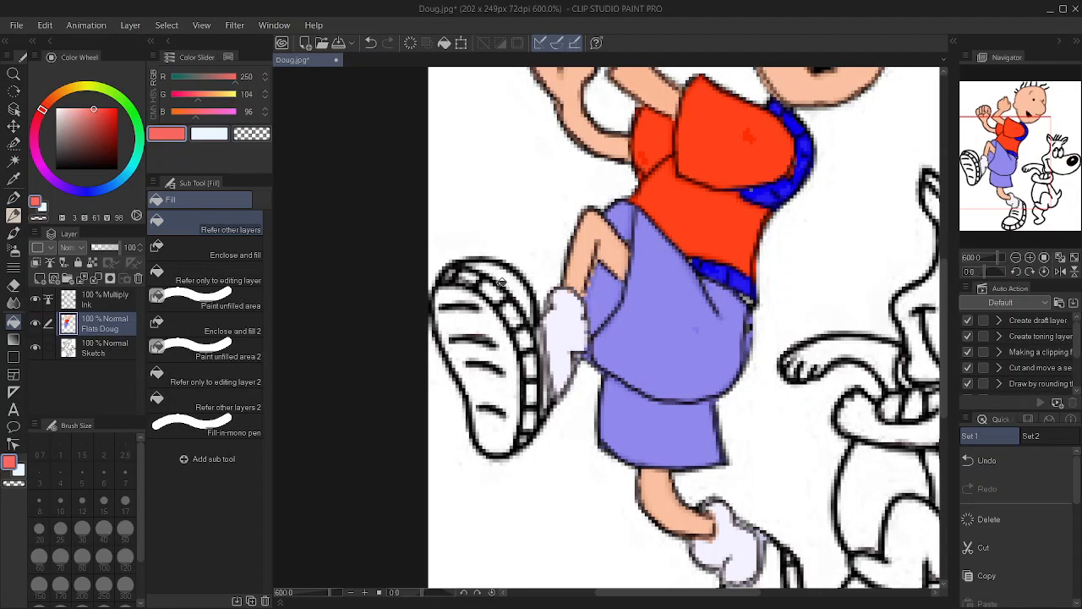
Auto-select the upper and sole of the raised shoe plus the upper and toe cap of the lower shoe.
{"action": "key", "text": "w"}
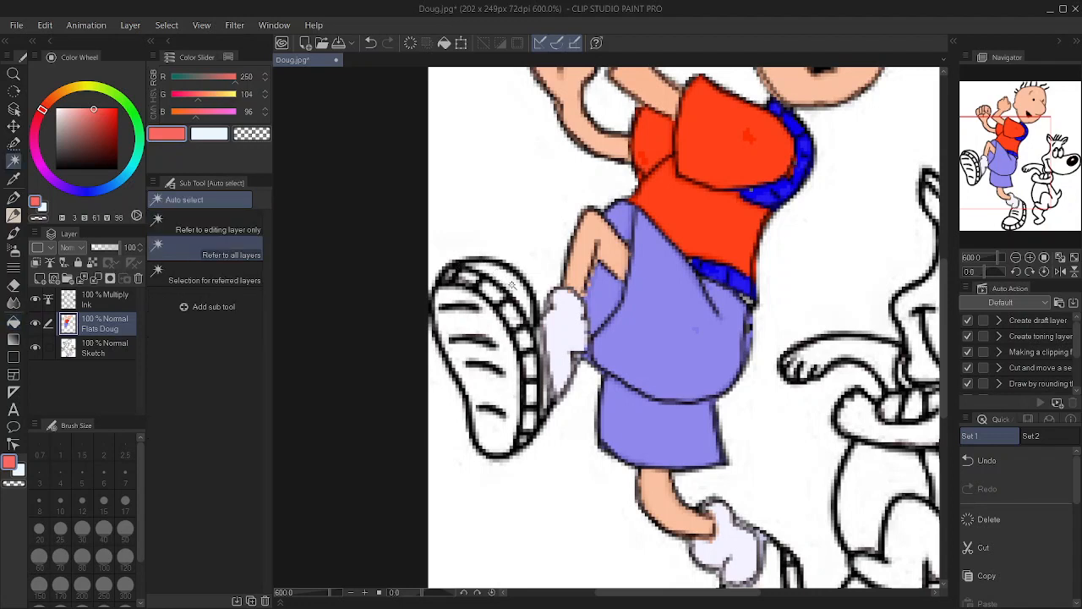
{"action": "left_click", "coordinate": [513, 281]}
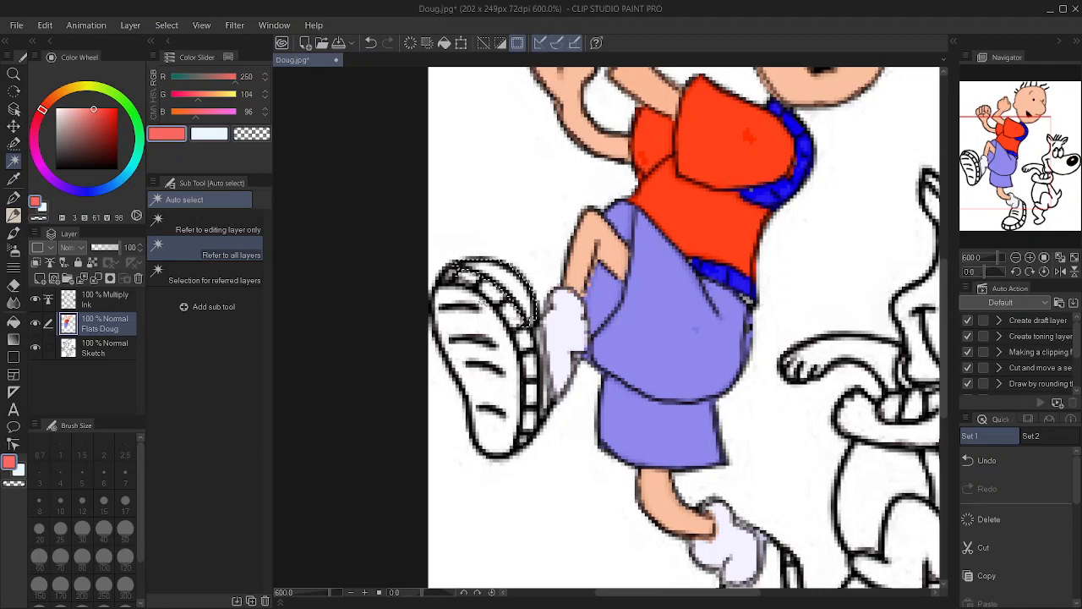
{"action": "left_click", "coordinate": [464, 340], "text": "shift"}
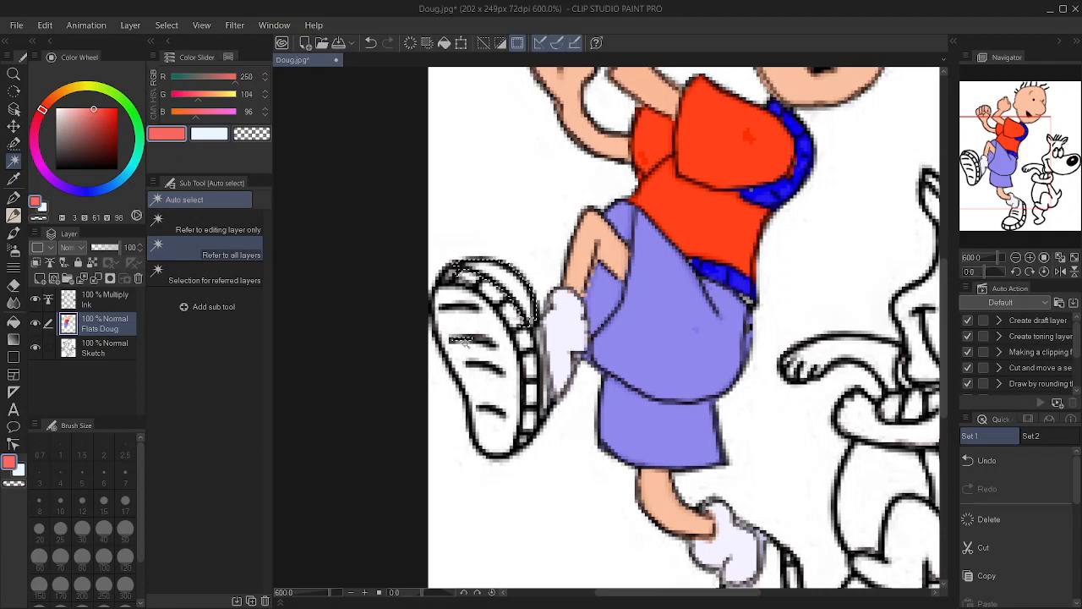
{"action": "left_click", "coordinate": [497, 427], "text": "shift"}
{"action": "left_click_drag", "start_coordinate": [490, 216], "coordinate": [392, 49]}
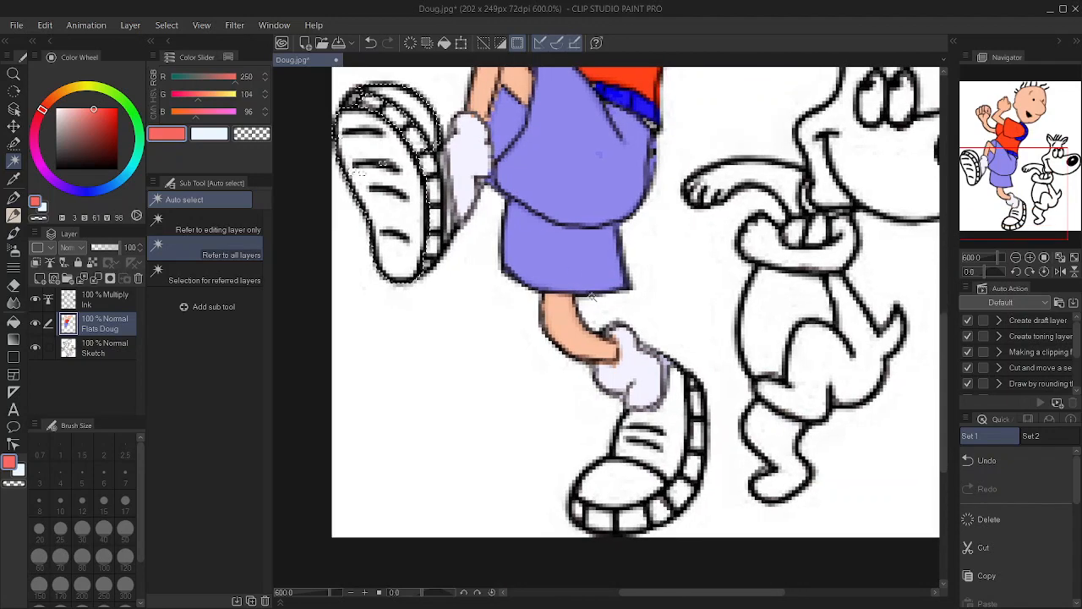
{"action": "left_click", "coordinate": [660, 407]}
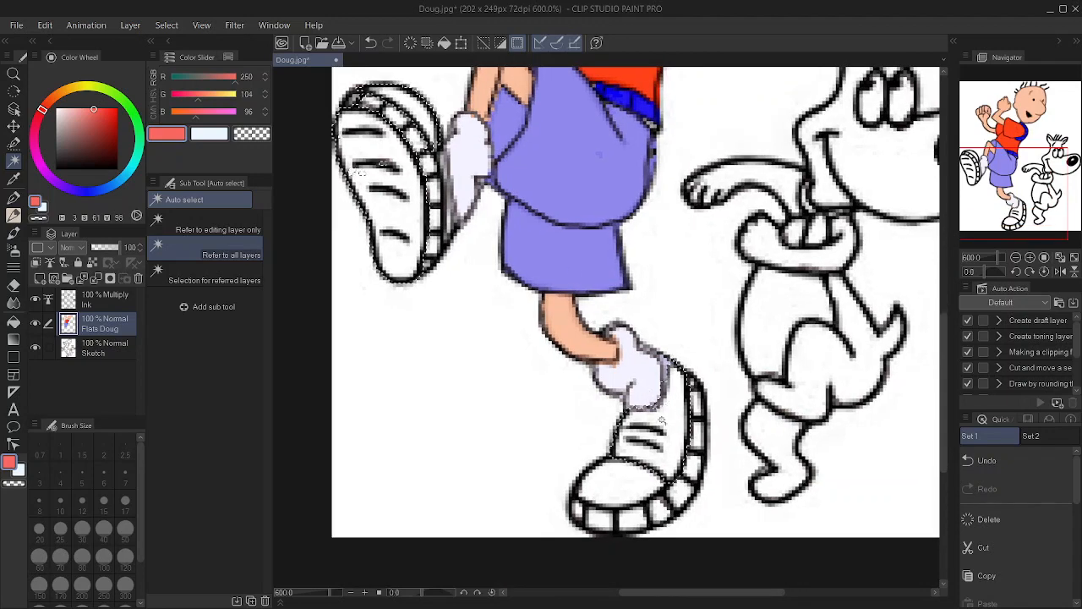
{"action": "left_click", "coordinate": [620, 492]}
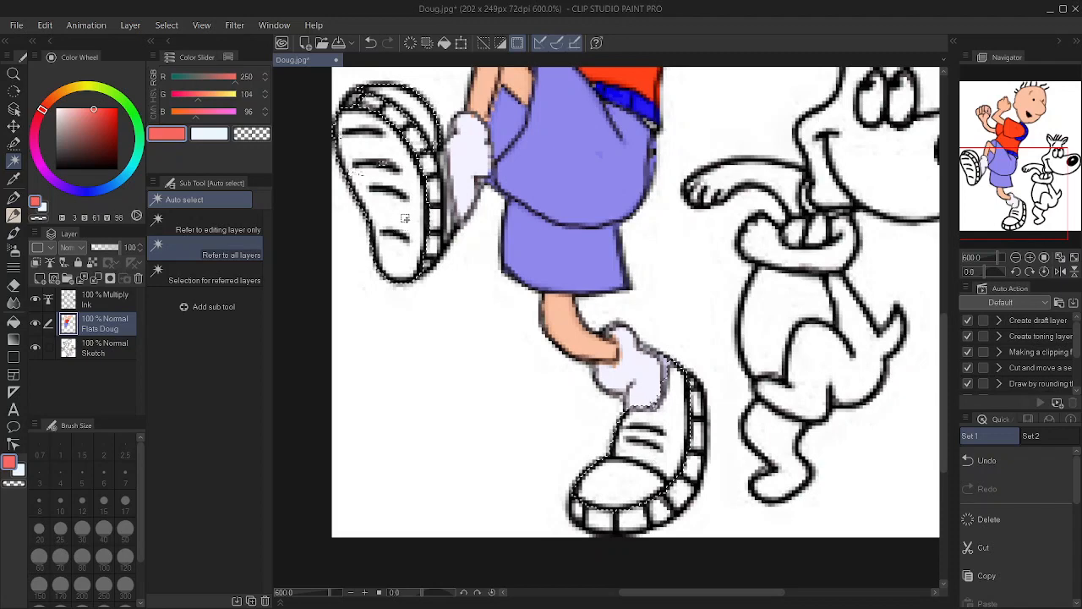
Fill all selected sections of both shoes with coral red using Refer other layers, and deselect.
{"action": "key", "text": "g"}
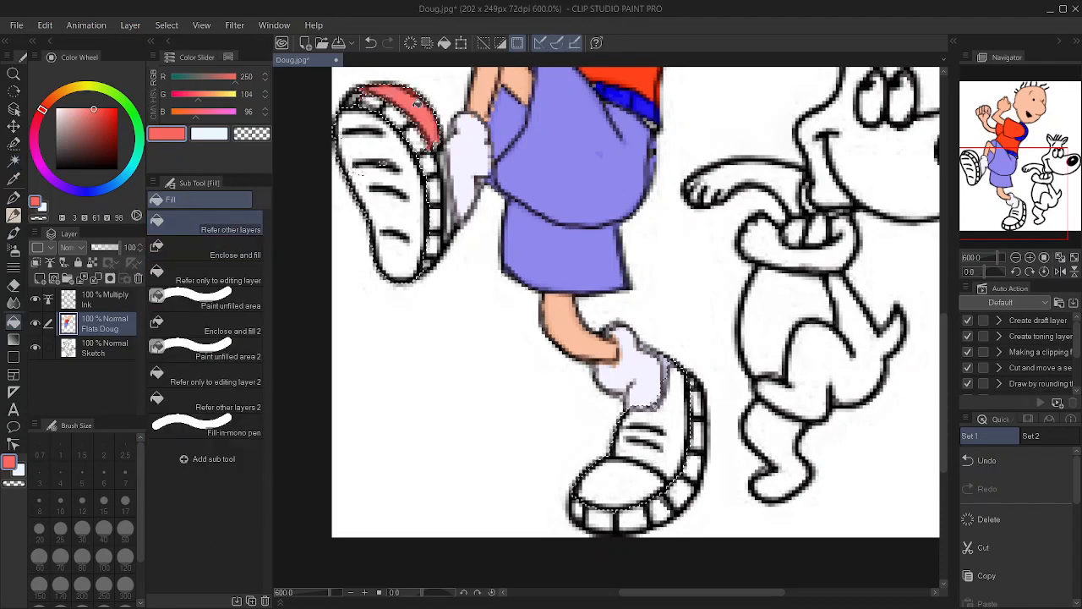
{"action": "left_click", "coordinate": [411, 111]}
{"action": "left_click", "coordinate": [368, 147]}
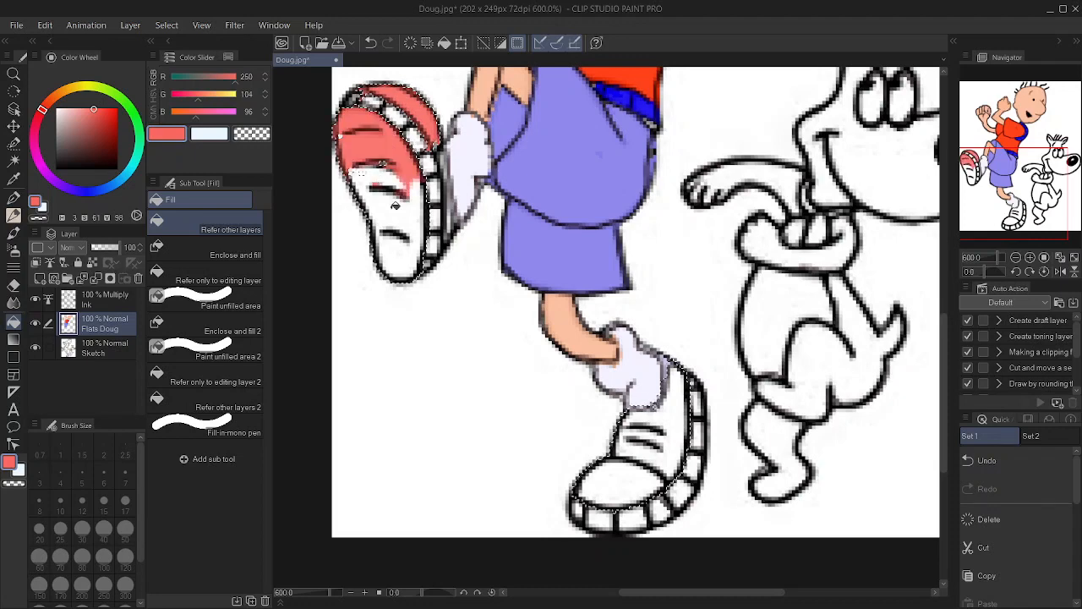
{"action": "left_click", "coordinate": [394, 258]}
{"action": "left_click", "coordinate": [394, 258]}
{"action": "left_click", "coordinate": [382, 174]}
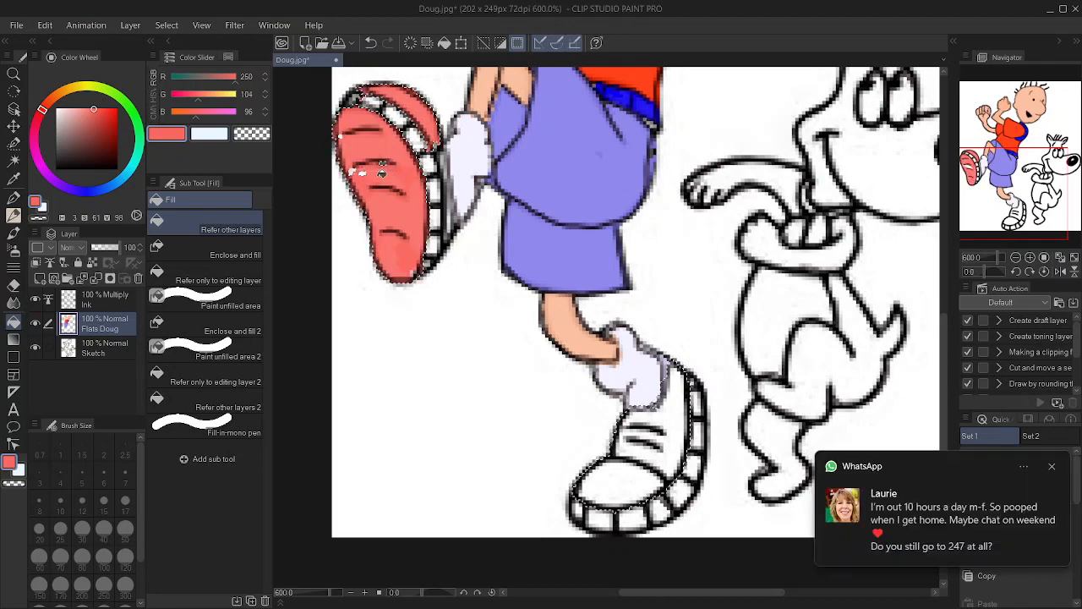
{"action": "left_click", "coordinate": [410, 252]}
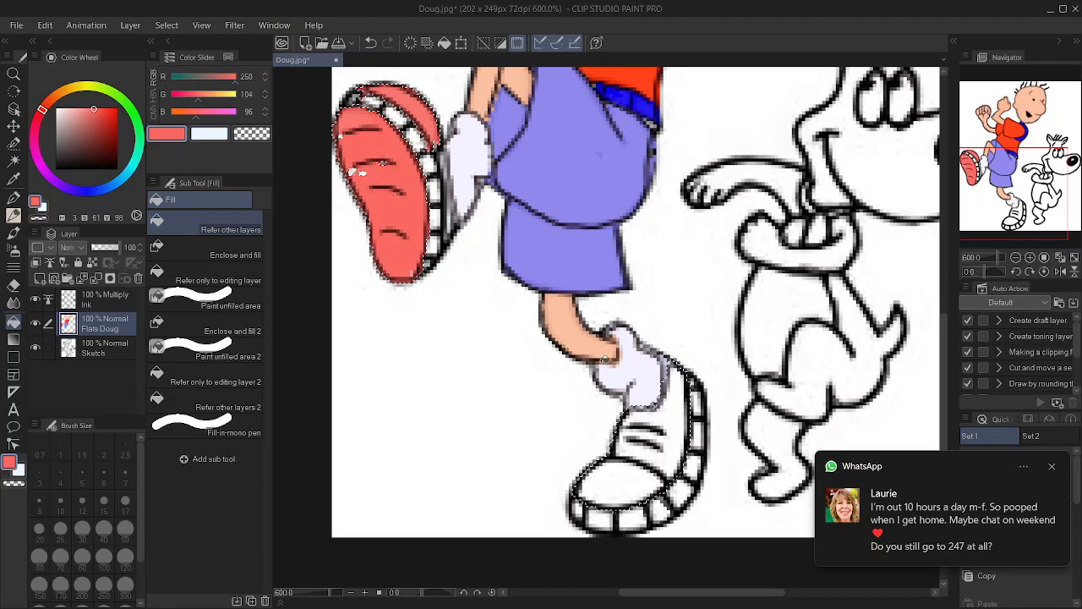
{"action": "left_click", "coordinate": [661, 408]}
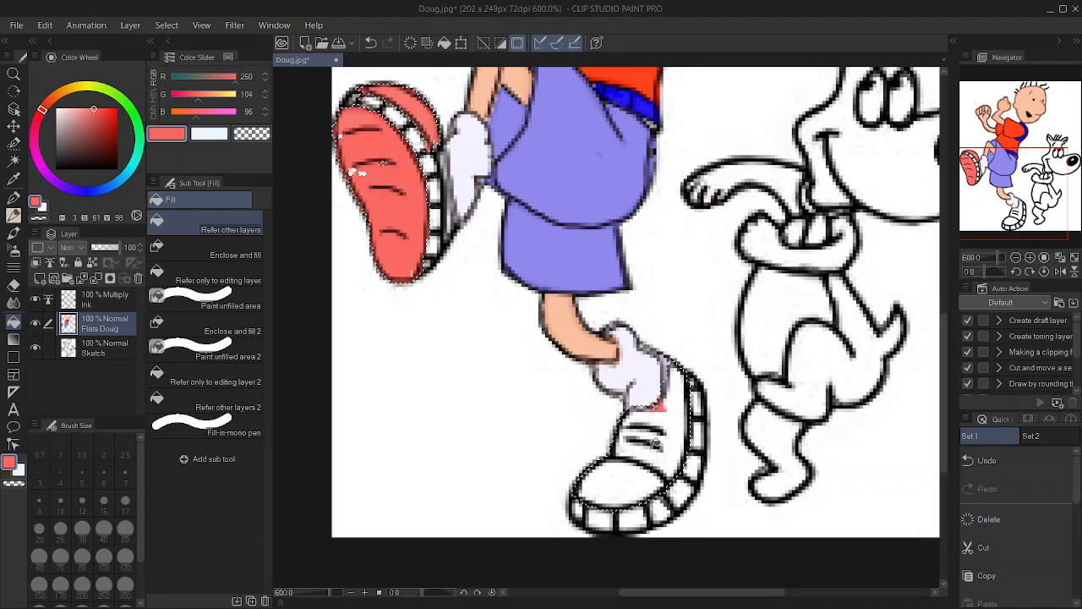
{"action": "left_click", "coordinate": [655, 442]}
{"action": "left_click", "coordinate": [625, 491]}
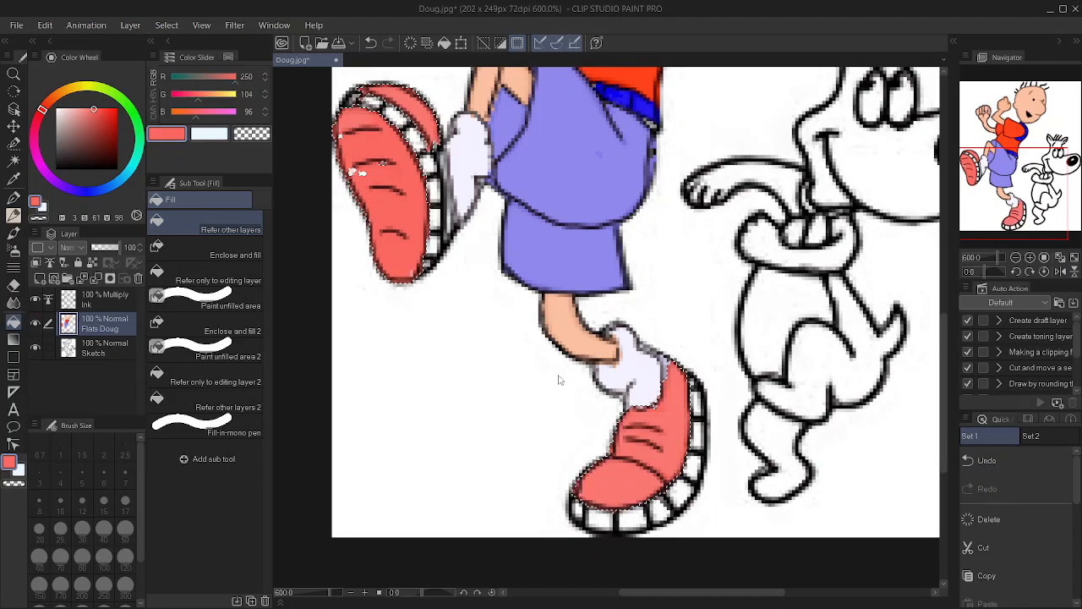
{"action": "key", "text": "ctrl+d"}
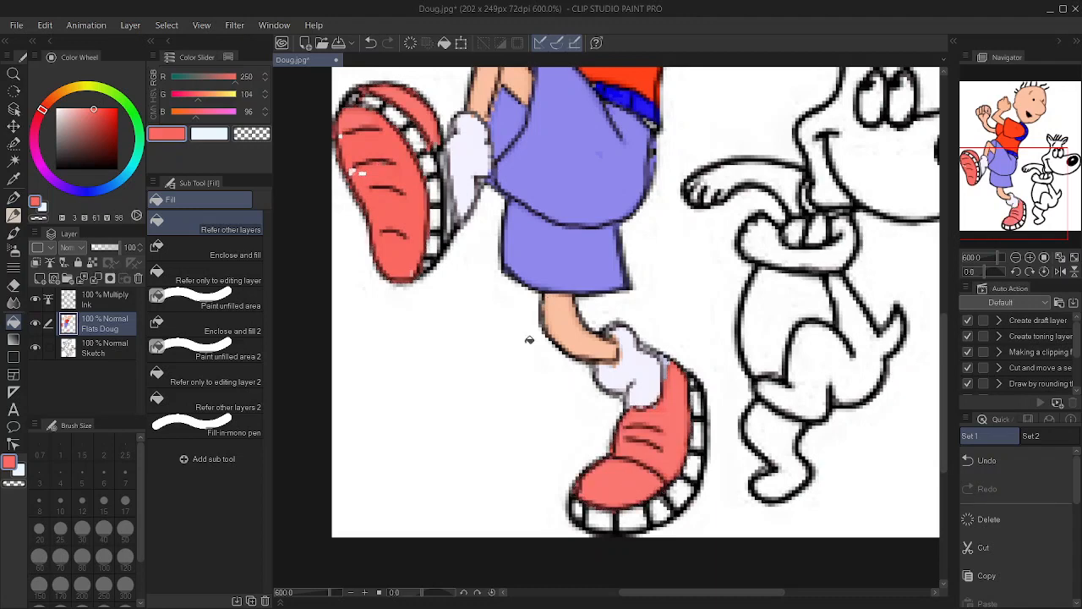
Paint over the leftover white gaps in the shoes with the Turnip pen at size 2.5 in coral red.
{"action": "key", "text": "i"}
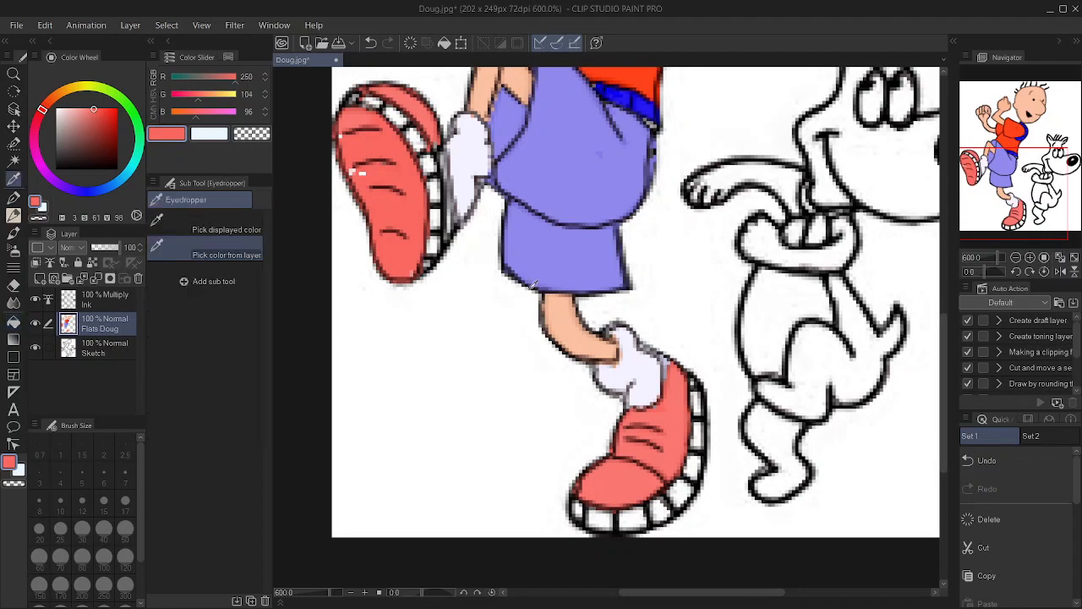
{"action": "key", "text": "p"}
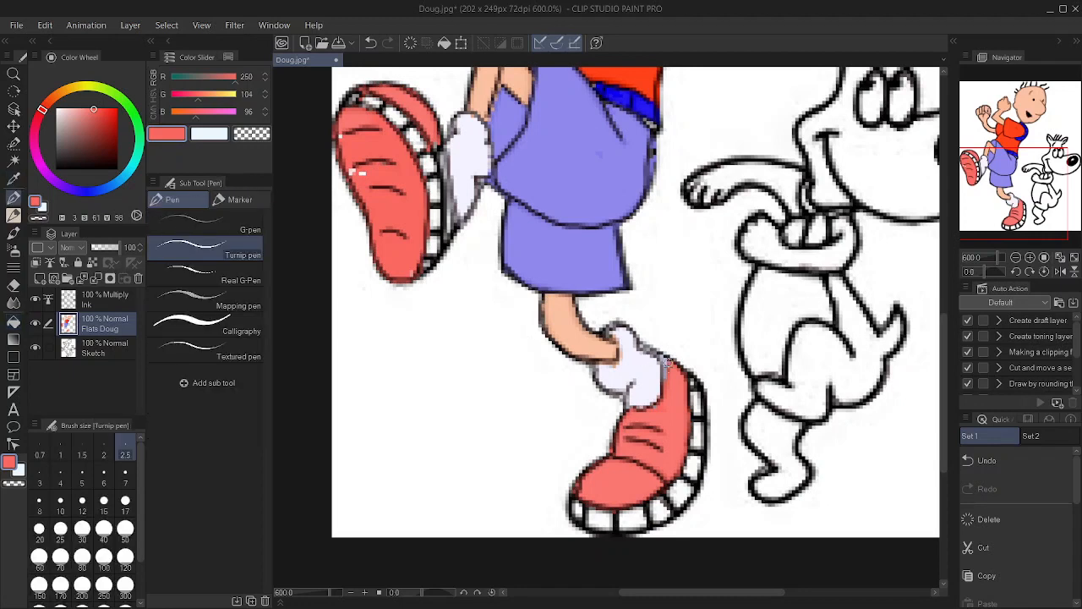
{"action": "left_click_drag", "start_coordinate": [667, 373], "coordinate": [650, 409]}
{"action": "left_click_drag", "start_coordinate": [598, 429], "coordinate": [689, 479]}
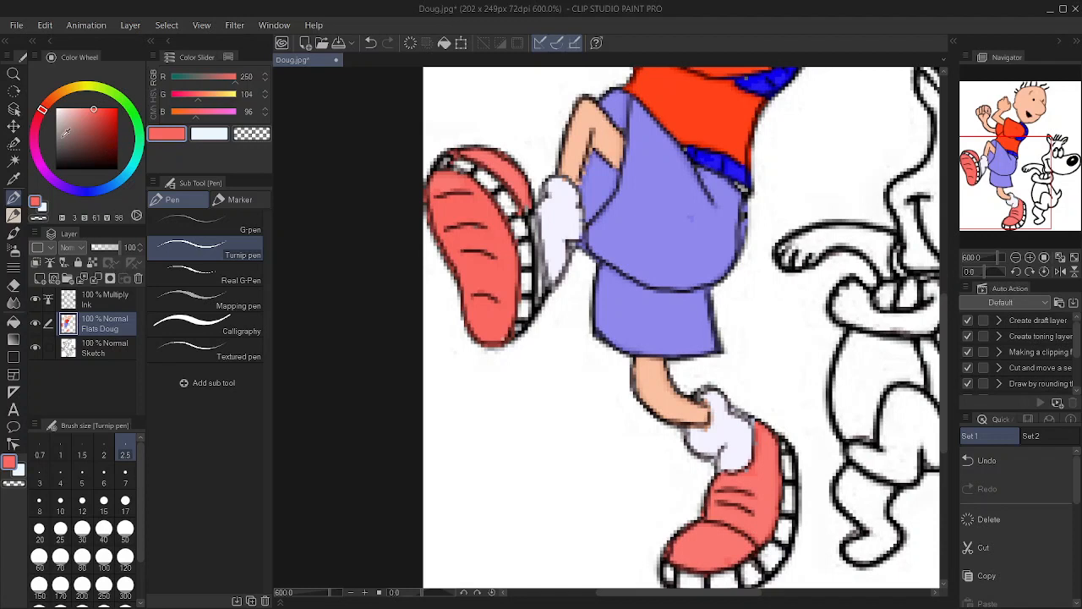
Set the drawing colour to muted purple, RGB 96, 79, 108, for the tread edges of the boy's shoes.
{"action": "left_click", "coordinate": [61, 183]}
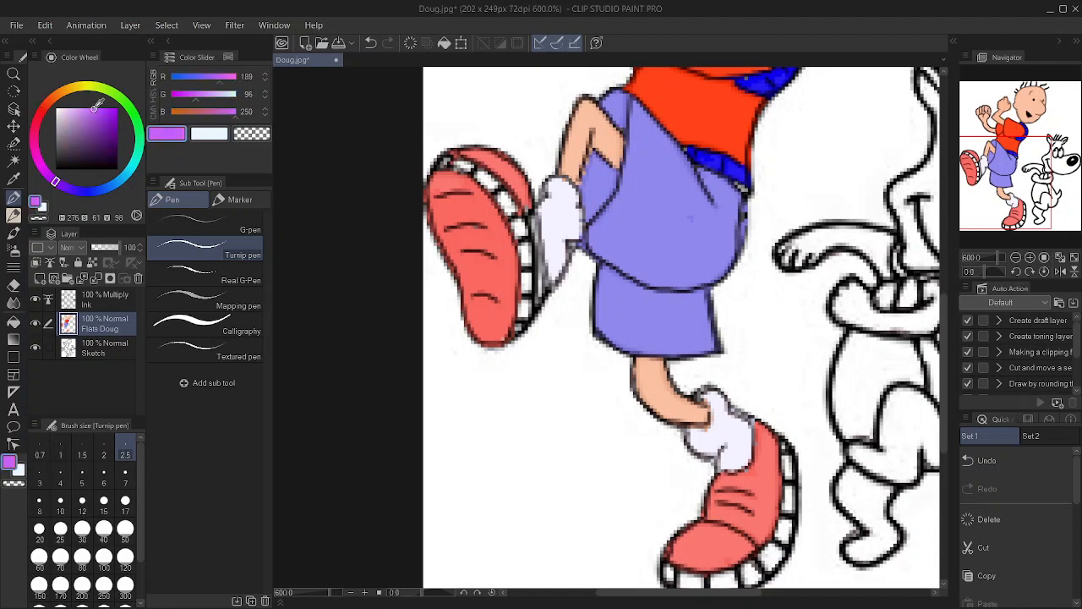
{"action": "left_click", "coordinate": [78, 138]}
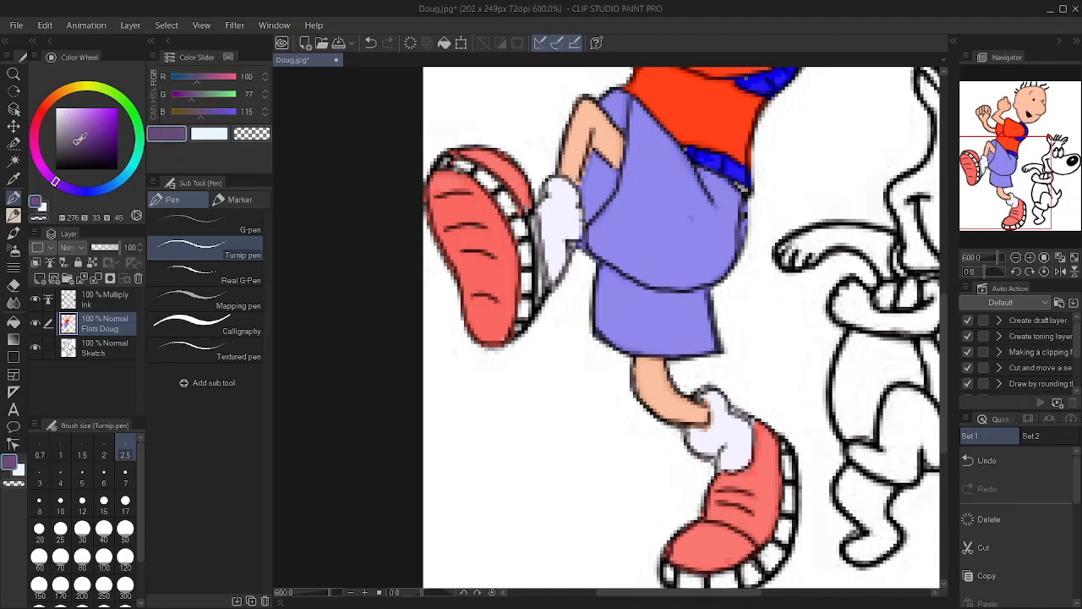
{"action": "left_click_drag", "start_coordinate": [78, 138], "coordinate": [72, 143]}
Auto-select all white tread segments along the sole edges of the raised and lower shoes, referring to all layers.
{"action": "key", "text": "w"}
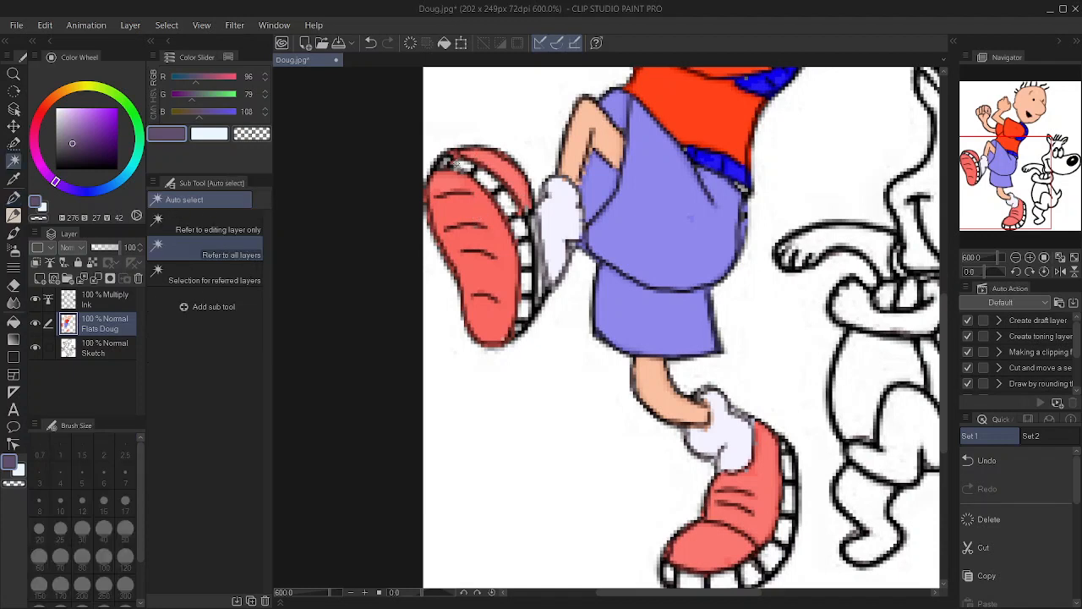
{"action": "left_click", "coordinate": [460, 165]}
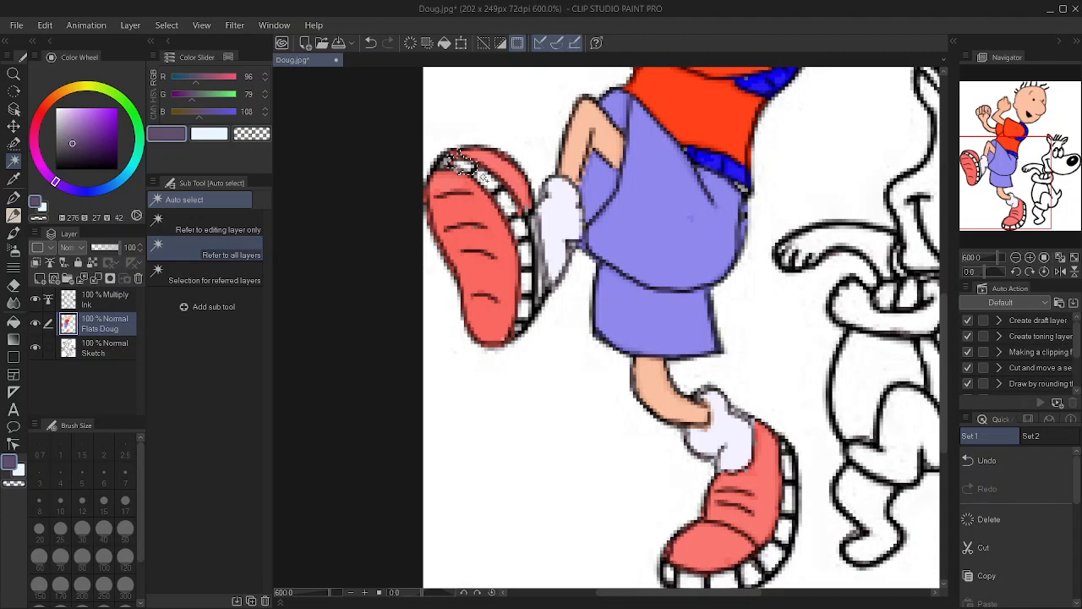
{"action": "left_click", "coordinate": [485, 178], "text": "shift"}
{"action": "left_click", "coordinate": [506, 200], "text": "shift"}
{"action": "left_click", "coordinate": [520, 230], "text": "shift"}
{"action": "left_click", "coordinate": [525, 254], "text": "shift"}
{"action": "left_click", "coordinate": [526, 280], "text": "shift"}
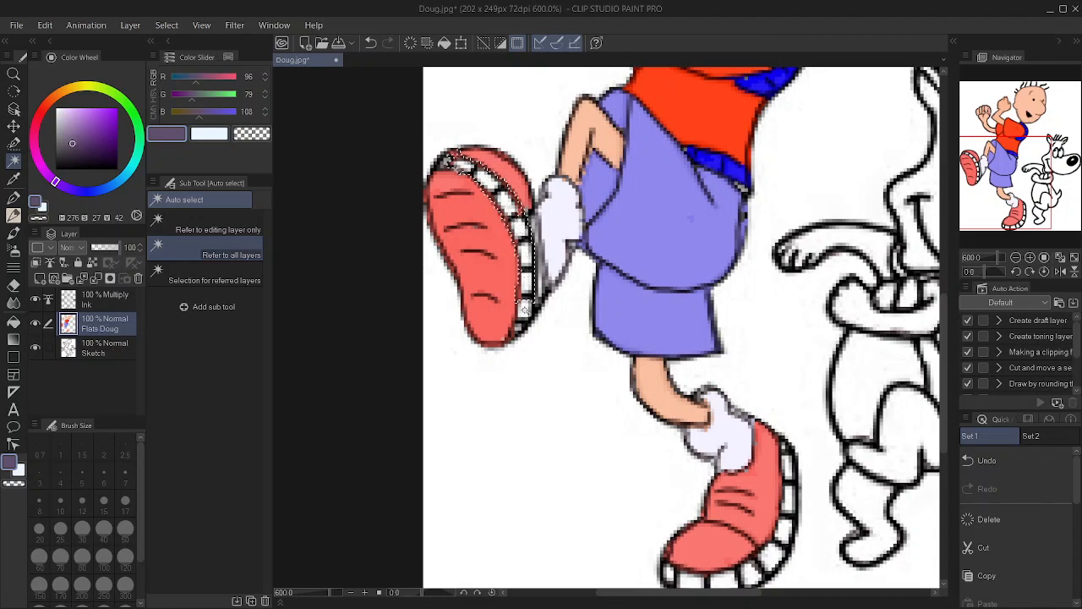
{"action": "left_click", "coordinate": [524, 310], "text": "shift"}
{"action": "left_click", "coordinate": [520, 332], "text": "shift"}
{"action": "left_click_drag", "start_coordinate": [560, 356], "coordinate": [450, 163]}
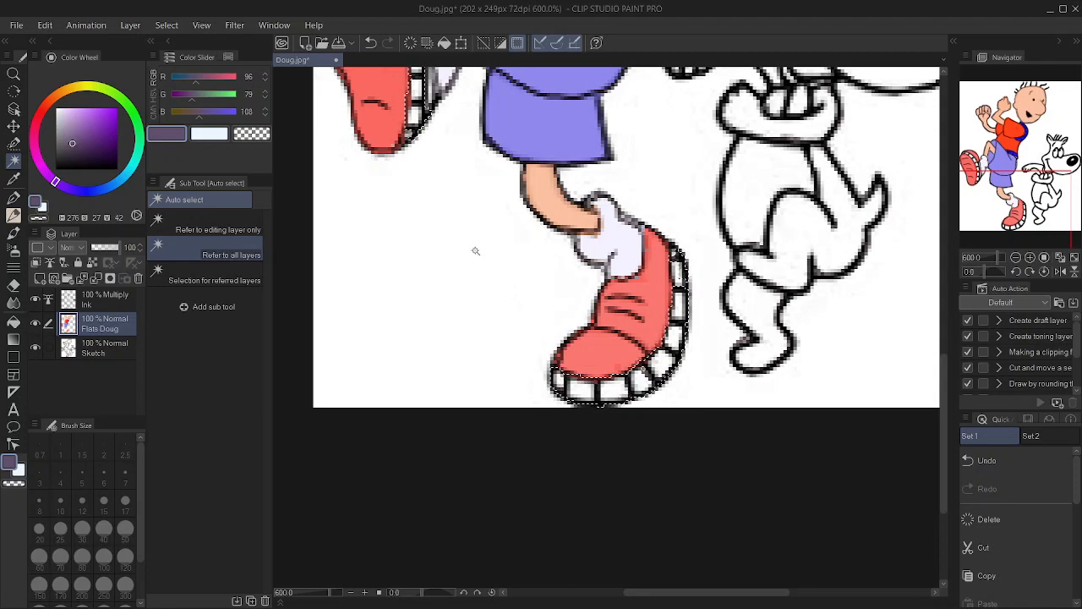
{"action": "left_click_drag", "start_coordinate": [429, 259], "coordinate": [559, 339]}
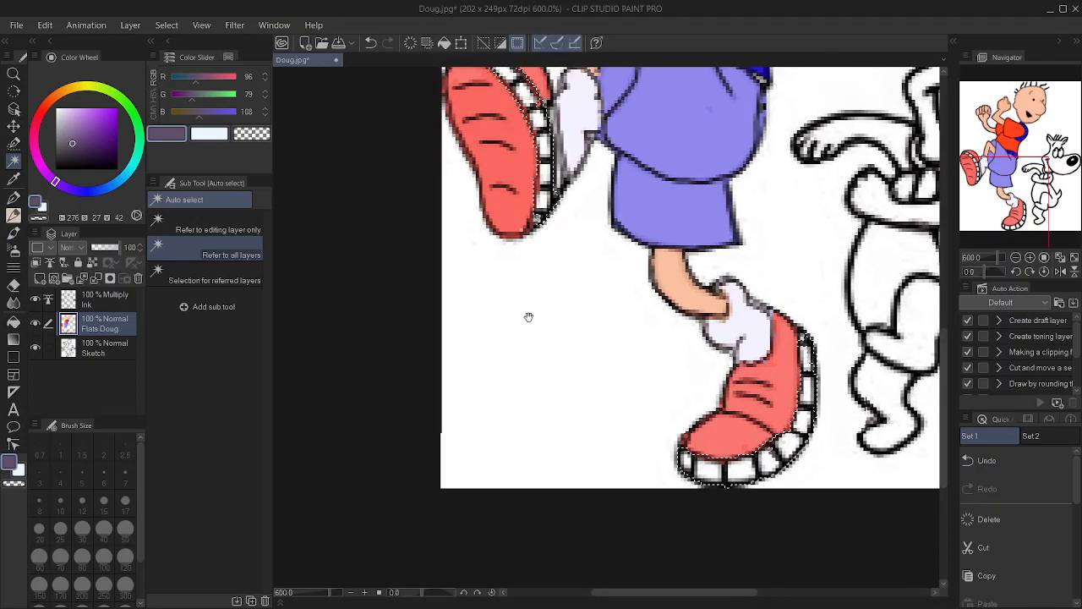
{"action": "left_click_drag", "start_coordinate": [508, 199], "coordinate": [534, 256]}
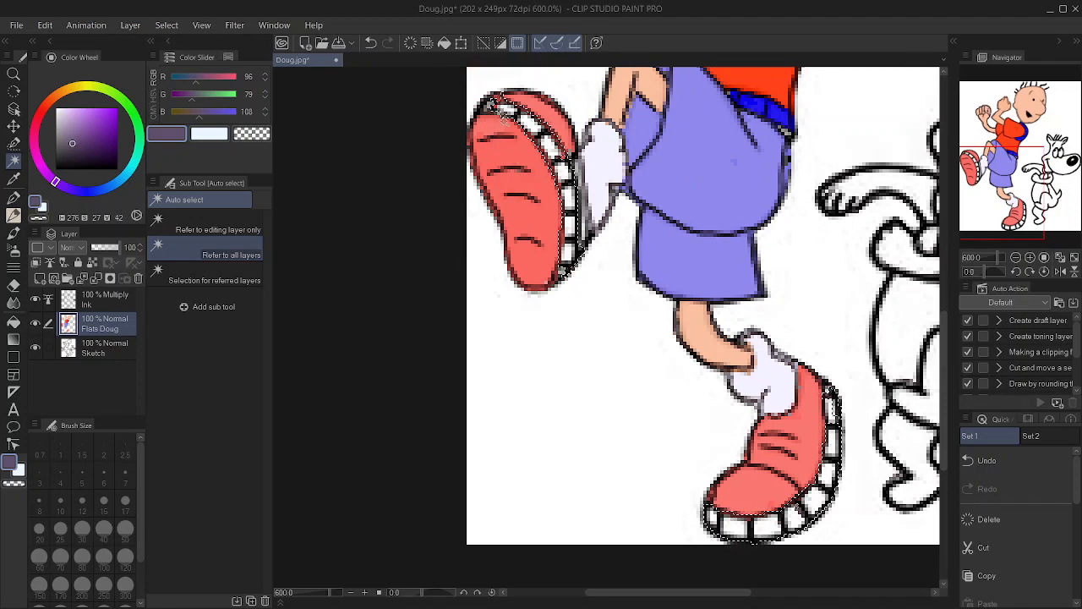
Fill the selected tread segments of the raised shoe with the muted purple using Refer other layers.
{"action": "key", "text": "g"}
{"action": "key", "text": "g"}
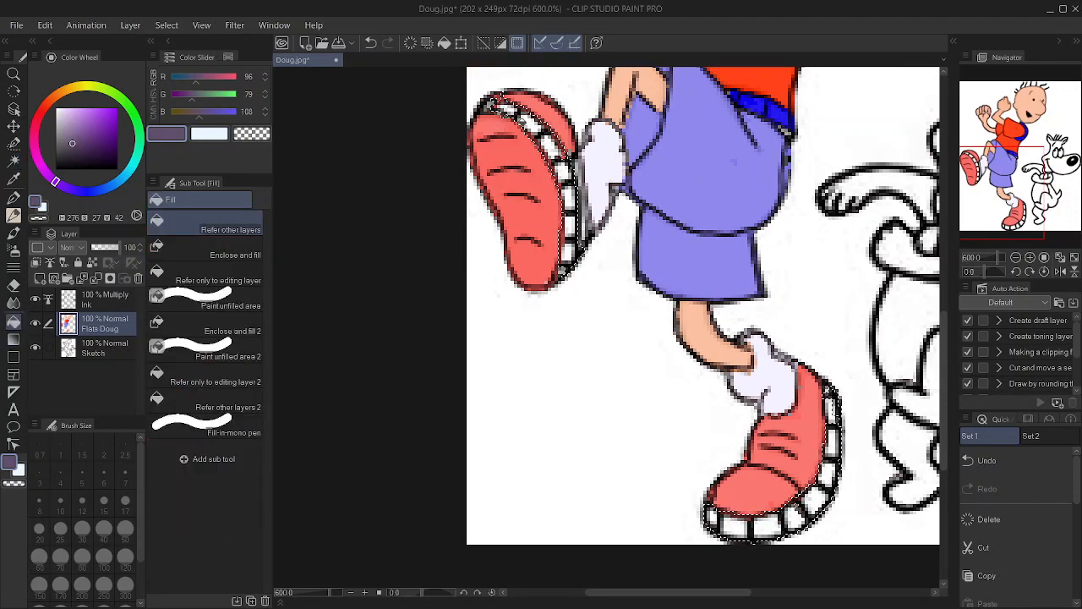
{"action": "left_click", "coordinate": [505, 106]}
{"action": "left_click", "coordinate": [530, 120]}
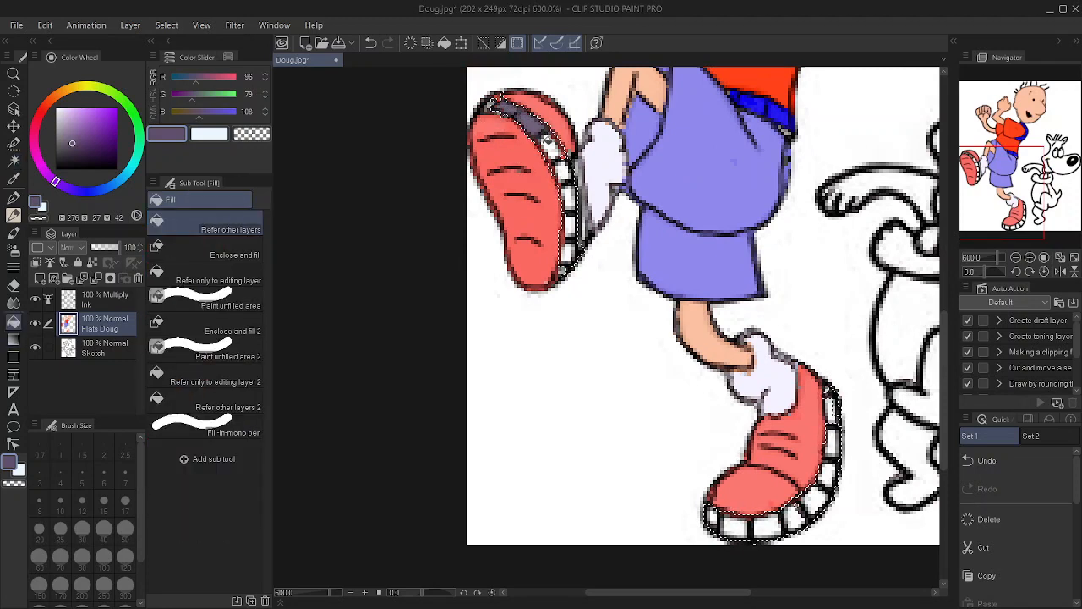
{"action": "left_click", "coordinate": [555, 148]}
{"action": "left_click", "coordinate": [562, 169]}
{"action": "left_click", "coordinate": [568, 194]}
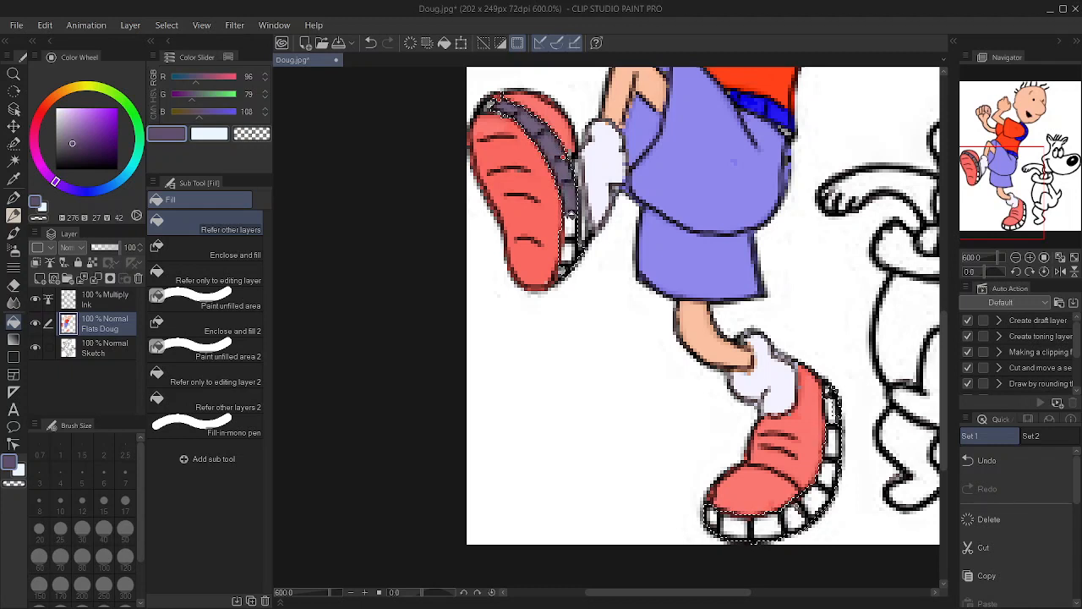
{"action": "left_click", "coordinate": [569, 219]}
{"action": "left_click", "coordinate": [570, 244]}
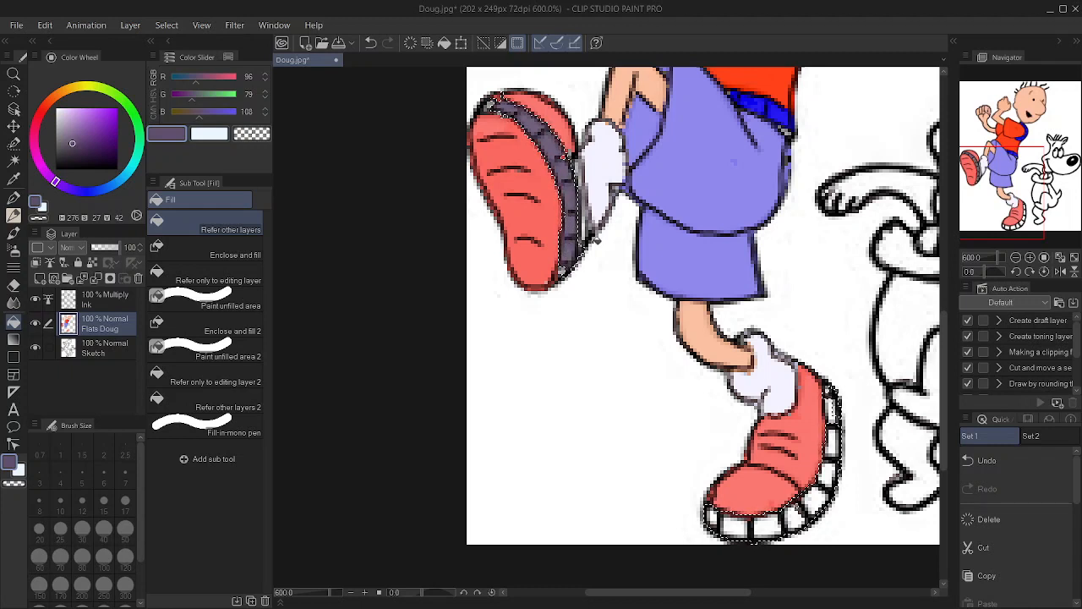
Fill the tread segments of the lower shoe with the same muted purple, and clear the selection.
{"action": "left_click_drag", "start_coordinate": [685, 273], "coordinate": [665, 240]}
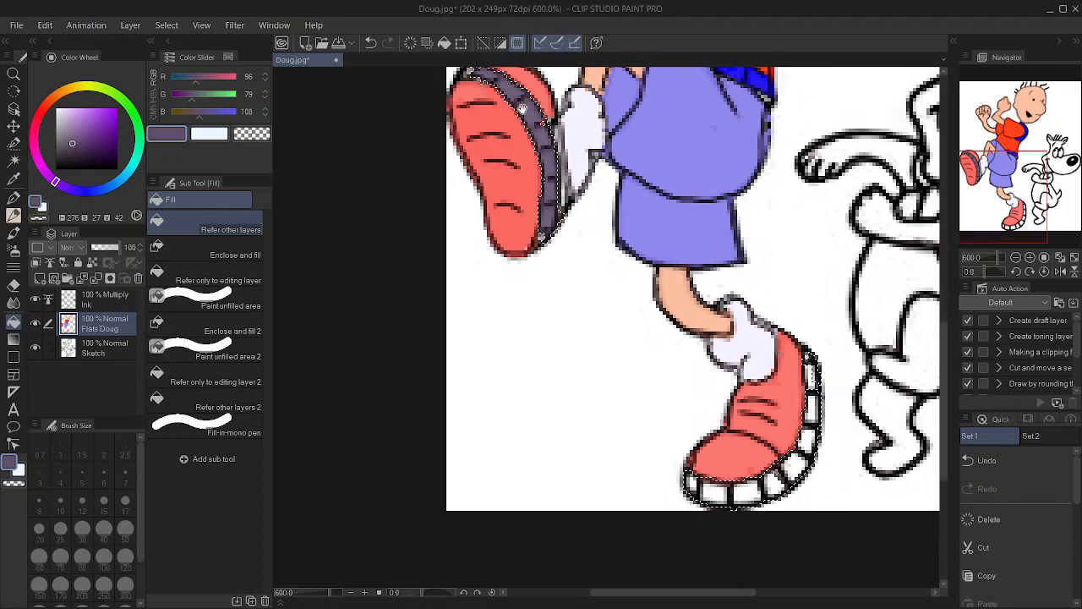
{"action": "left_click_drag", "start_coordinate": [577, 313], "coordinate": [563, 184]}
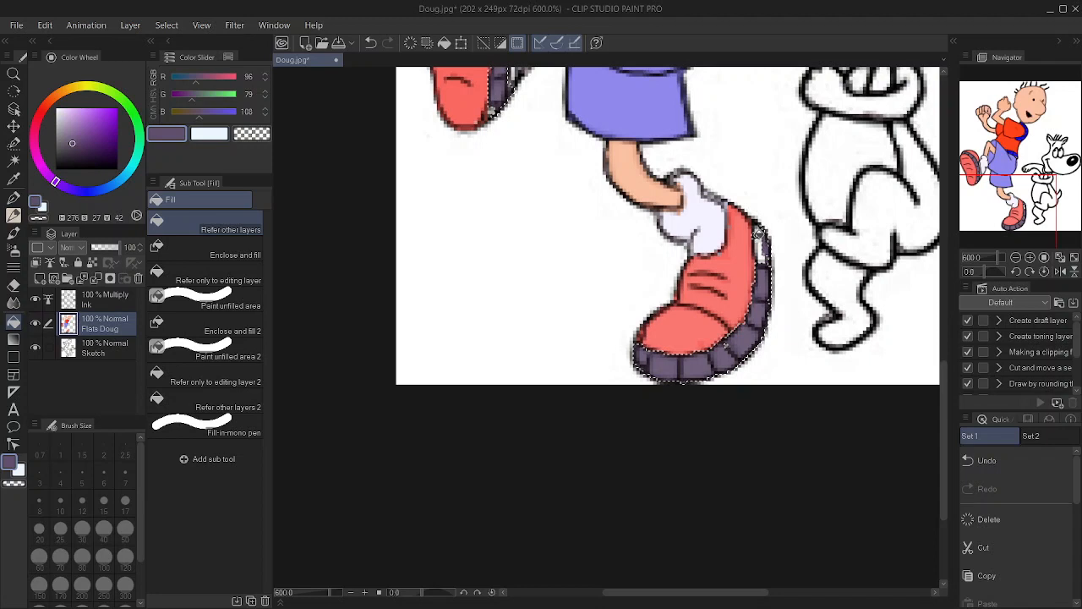
{"action": "key", "text": "ctrl+d"}
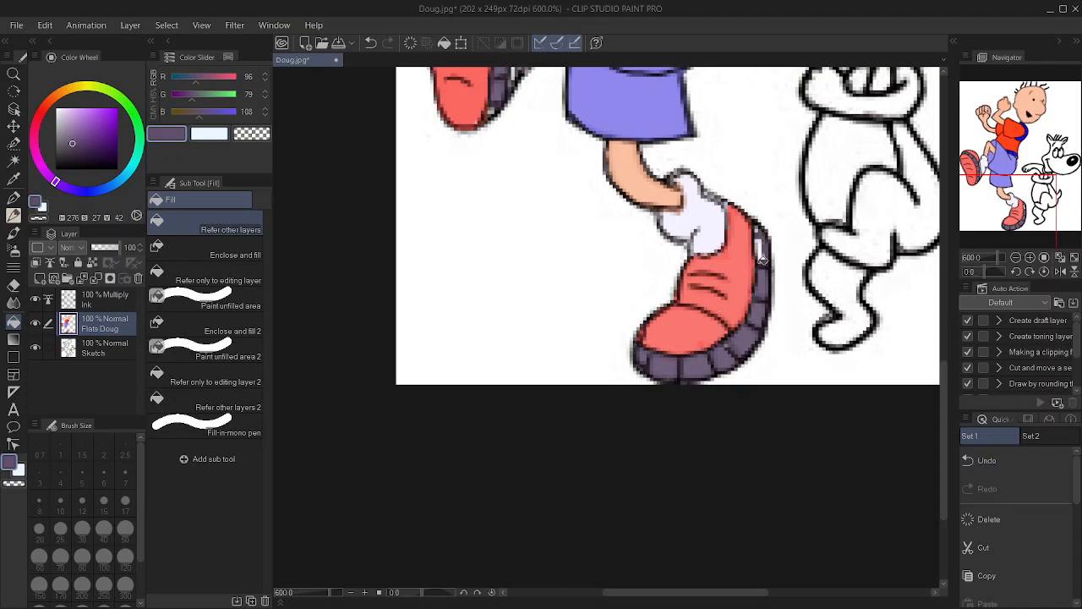
Paint over the leftover white gaps in both shoes' tread edges with the Turnip pen at size 2.5 in muted purple.
{"action": "key", "text": "p"}
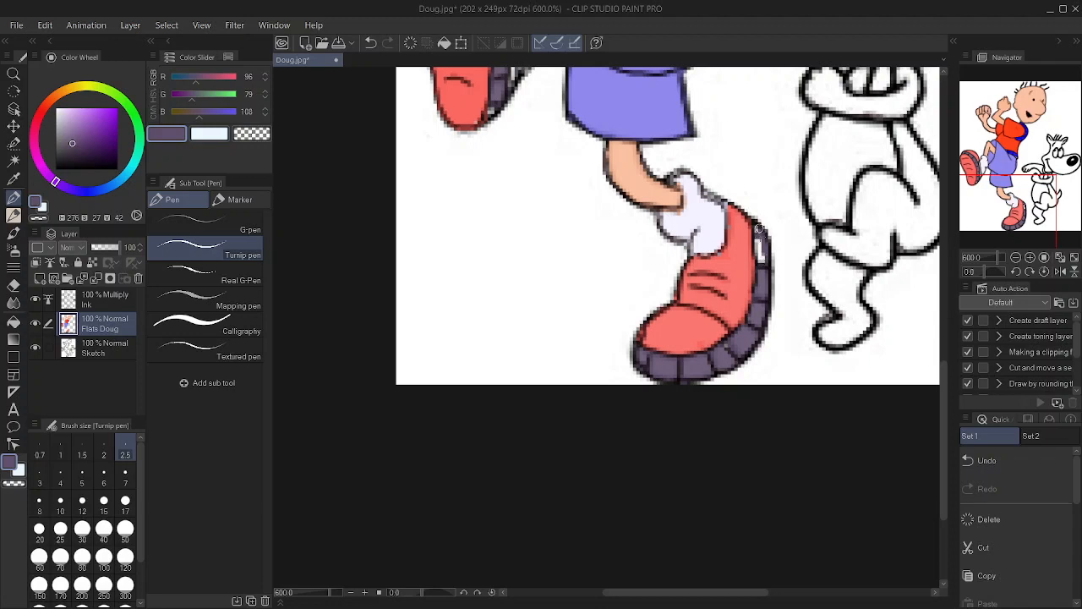
{"action": "left_click_drag", "start_coordinate": [757, 224], "coordinate": [758, 278]}
{"action": "left_click_drag", "start_coordinate": [413, 191], "coordinate": [478, 336]}
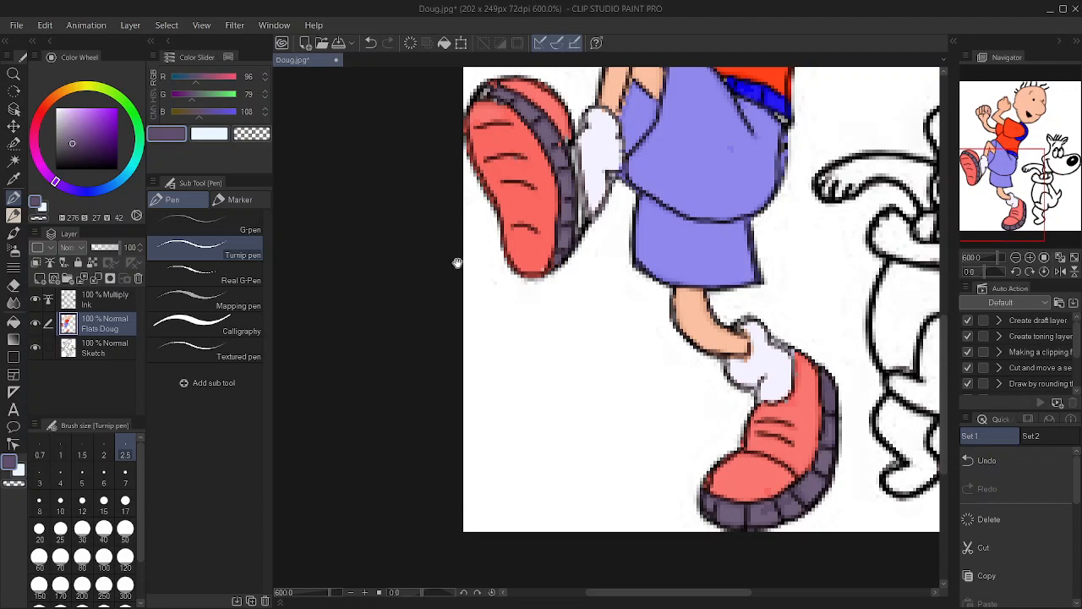
{"action": "left_click_drag", "start_coordinate": [454, 261], "coordinate": [489, 341]}
{"action": "left_click_drag", "start_coordinate": [521, 155], "coordinate": [506, 160]}
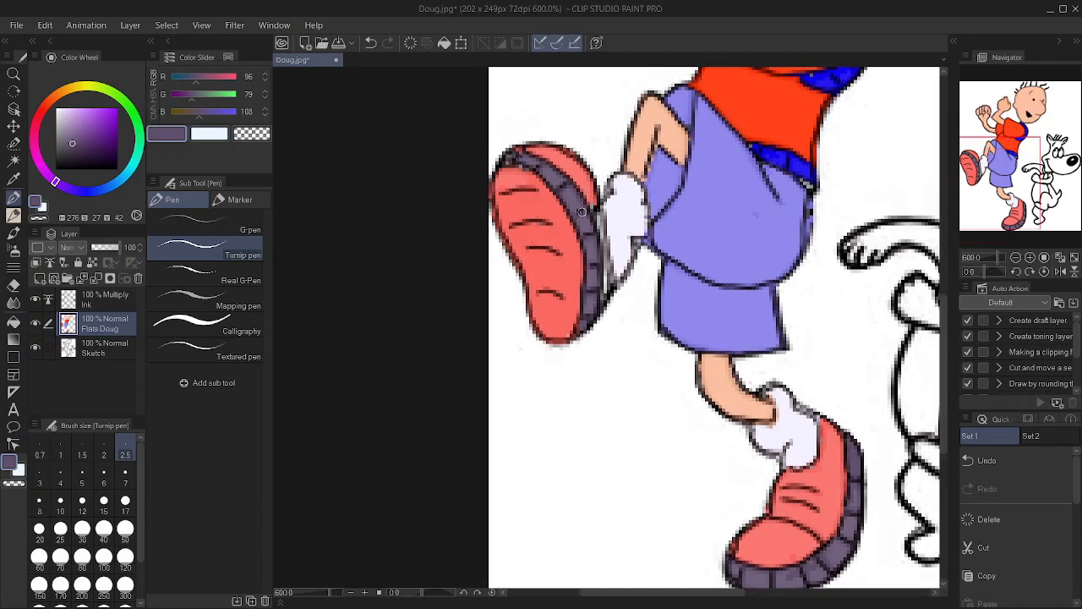
Set the drawing colour to tan brown, RGB 164, 133, 77, for the dog.
{"action": "scroll", "coordinate": [580, 196], "scroll_direction": "down", "scroll_amount": 5}
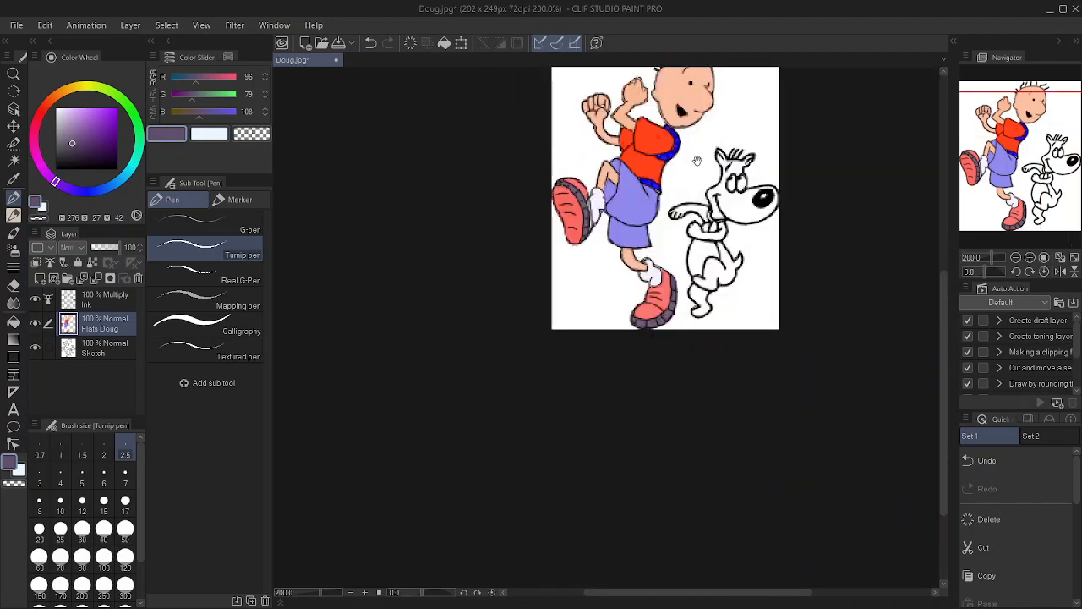
{"action": "left_click_drag", "start_coordinate": [699, 150], "coordinate": [629, 260]}
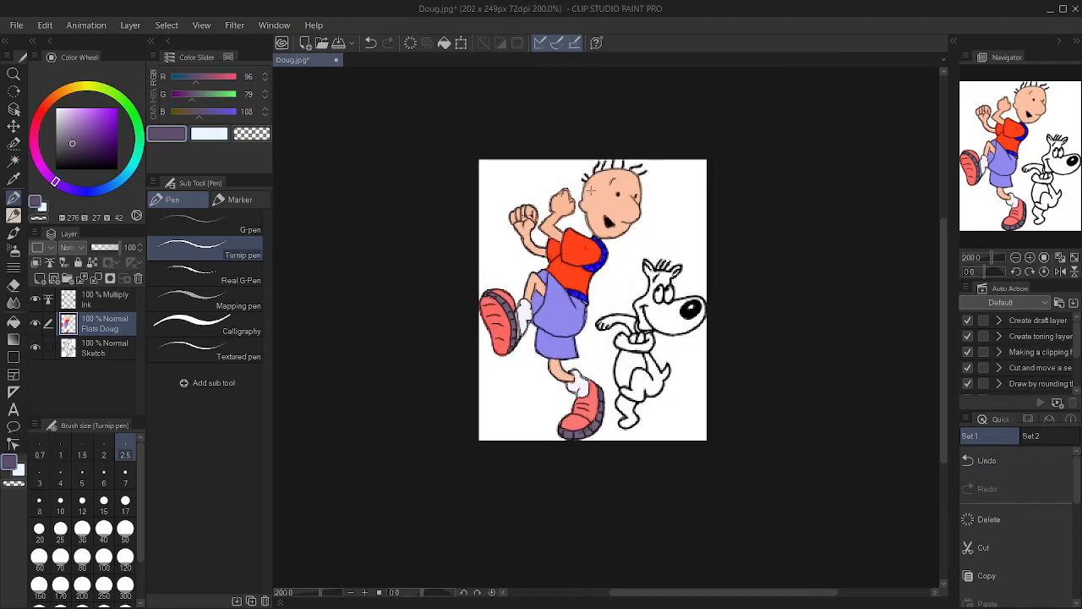
{"action": "scroll", "coordinate": [591, 191], "scroll_direction": "up", "scroll_amount": 3}
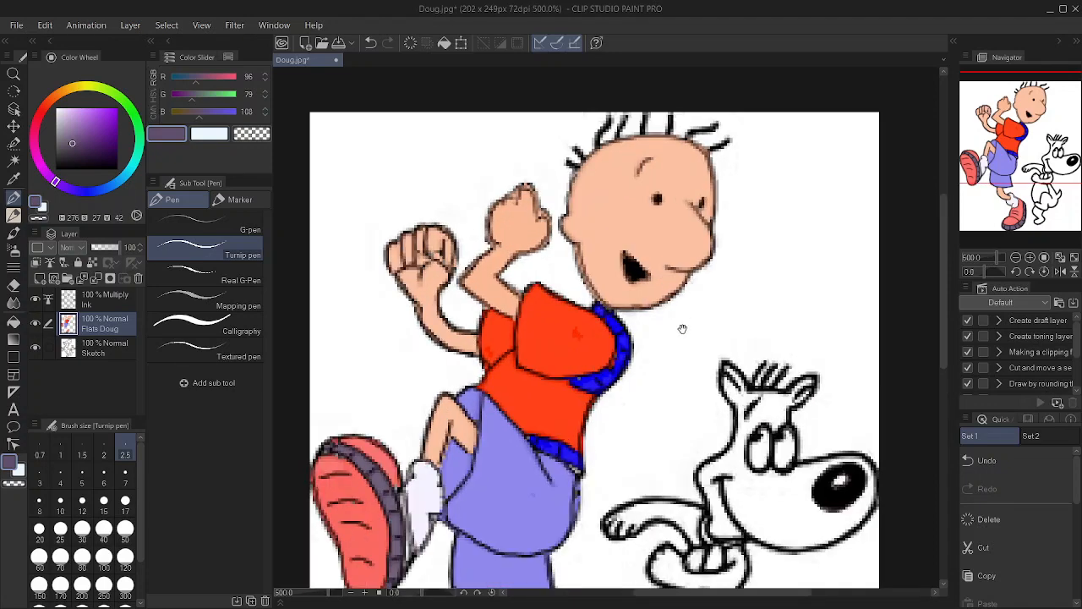
{"action": "left_click_drag", "start_coordinate": [681, 328], "coordinate": [572, 84]}
{"action": "left_click_drag", "start_coordinate": [594, 158], "coordinate": [588, 133]}
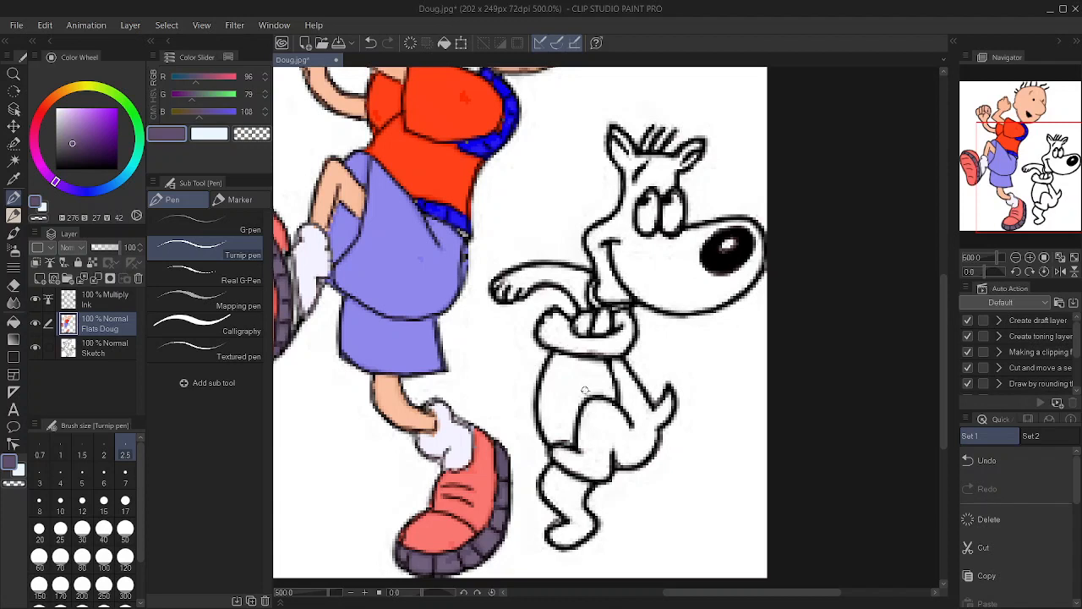
{"action": "left_click", "coordinate": [68, 91]}
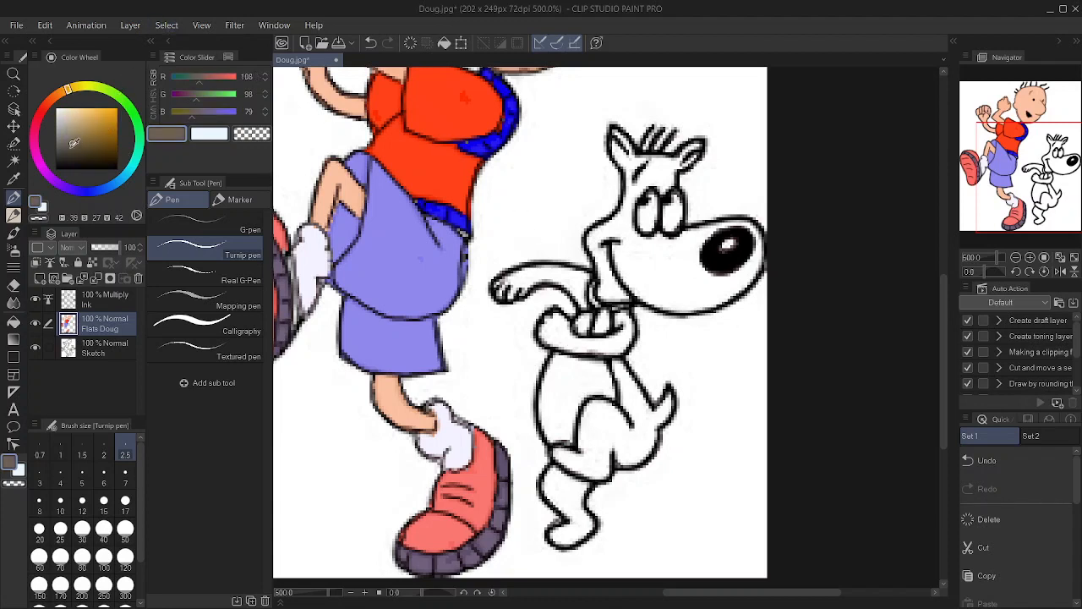
{"action": "left_click", "coordinate": [69, 143]}
{"action": "mouse_move", "coordinate": [75, 133]}
{"action": "left_mouse_down"}
{"action": "mouse_move", "coordinate": [93, 126]}
{"action": "mouse_move", "coordinate": [93, 110]}
{"action": "mouse_move", "coordinate": [89, 121]}
{"action": "left_mouse_up"}
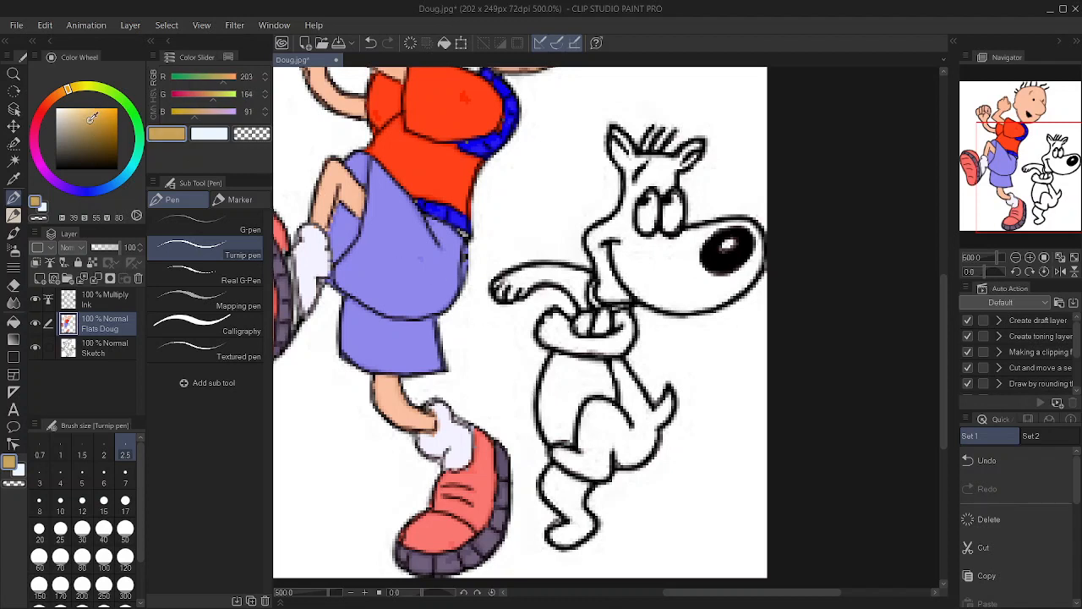
{"action": "left_click_drag", "start_coordinate": [91, 118], "coordinate": [92, 127]}
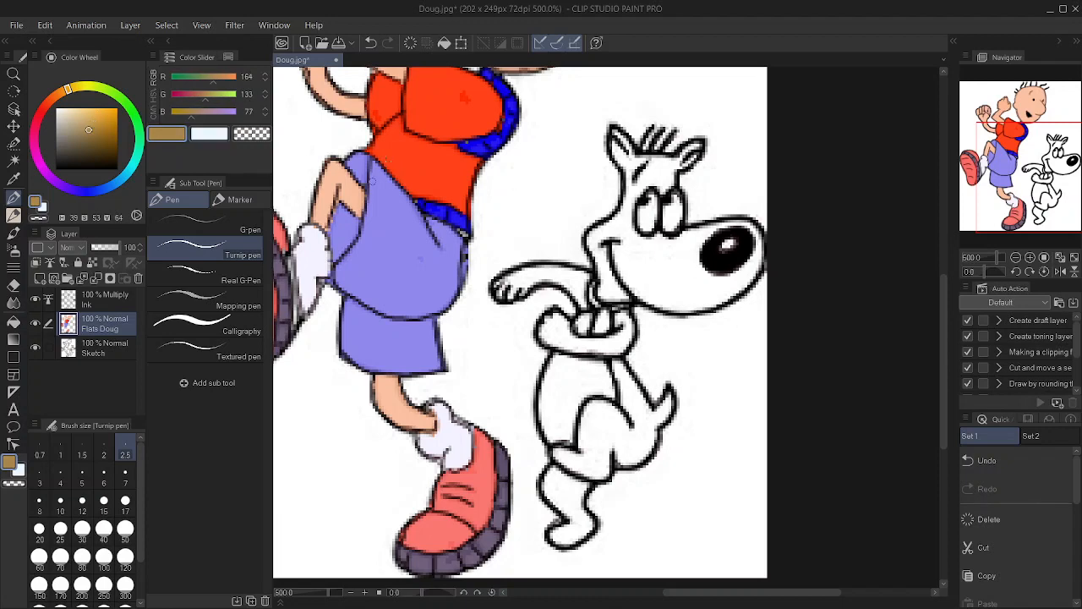
Auto-select the dog's head, arm, body and leg areas, referring to all layers.
{"action": "scroll", "coordinate": [399, 194], "scroll_direction": "up", "scroll_amount": 5}
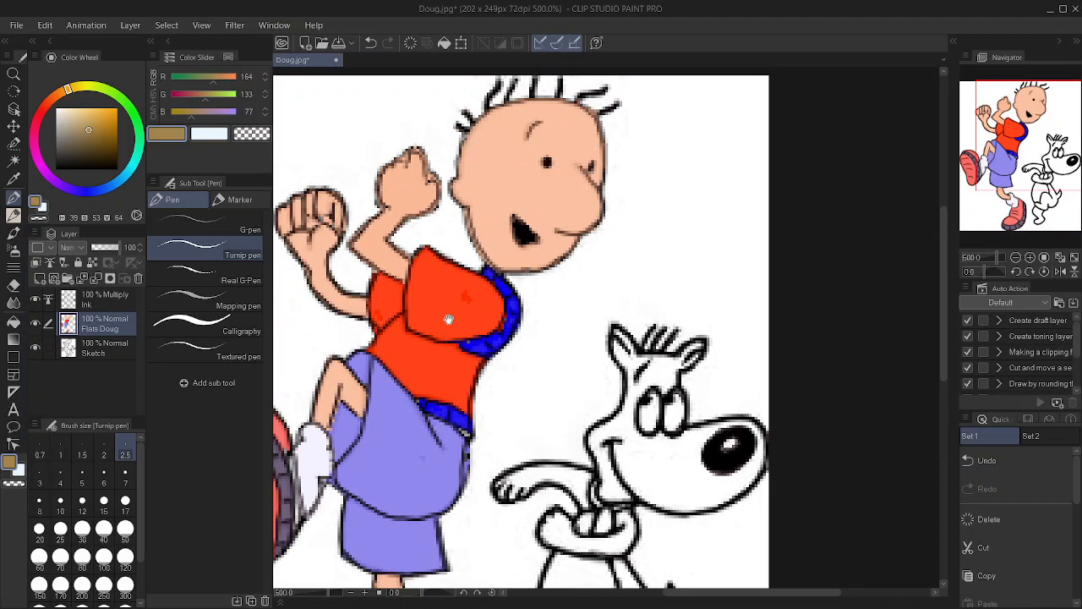
{"action": "left_click_drag", "start_coordinate": [433, 271], "coordinate": [400, 147]}
{"action": "left_click_drag", "start_coordinate": [408, 205], "coordinate": [399, 160]}
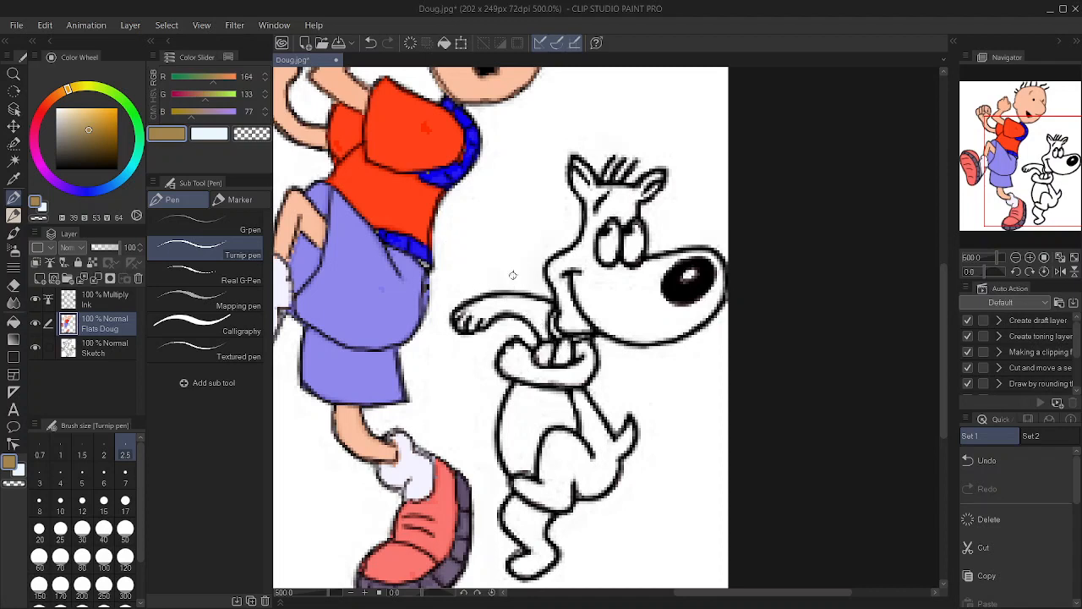
{"action": "left_click_drag", "start_coordinate": [497, 257], "coordinate": [473, 284]}
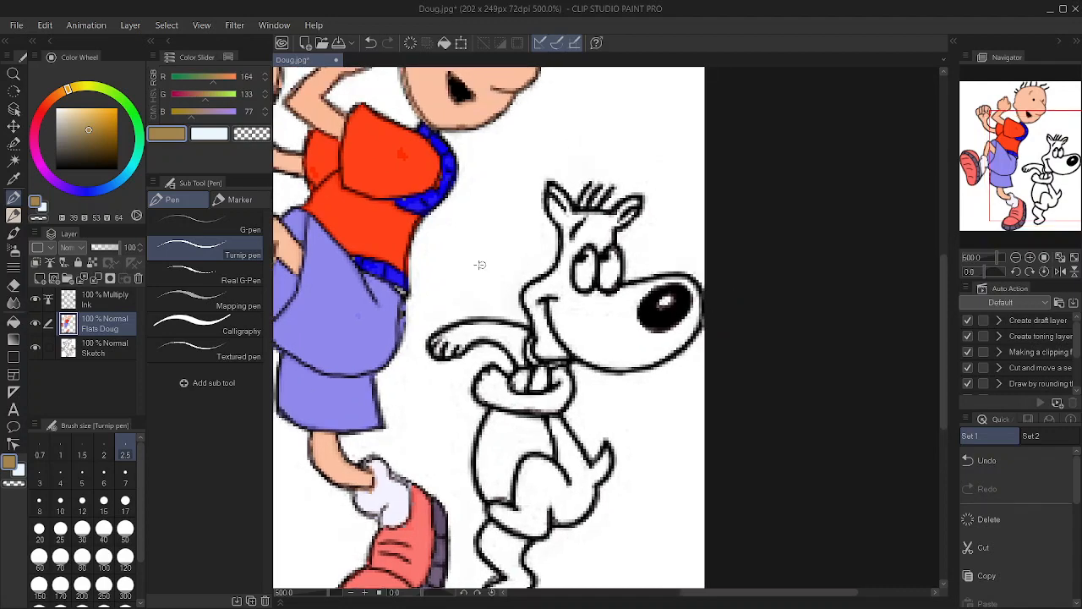
{"action": "key", "text": "w"}
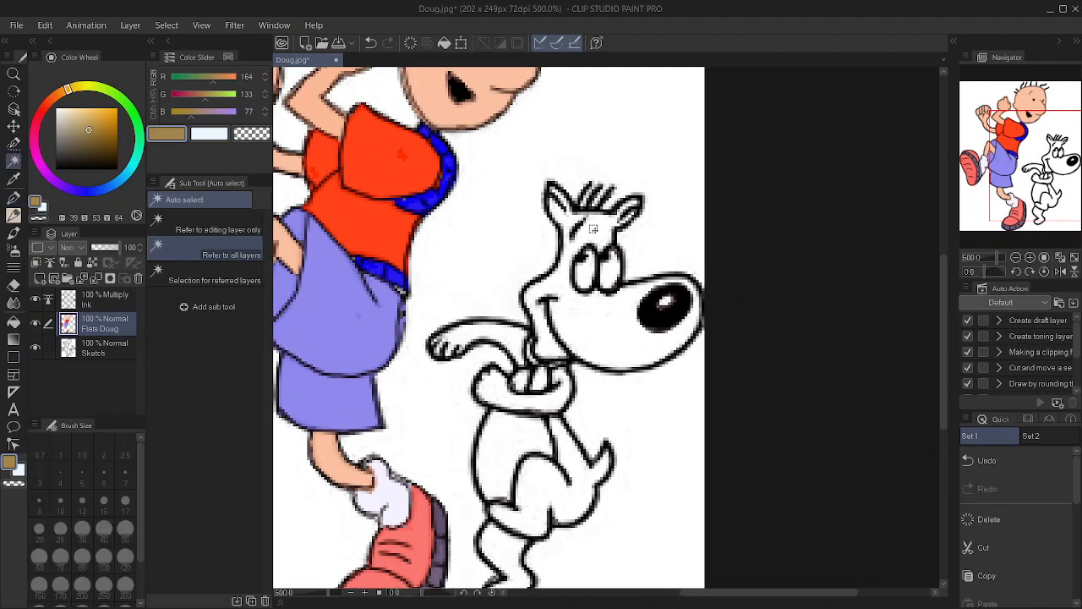
{"action": "left_click", "coordinate": [593, 229]}
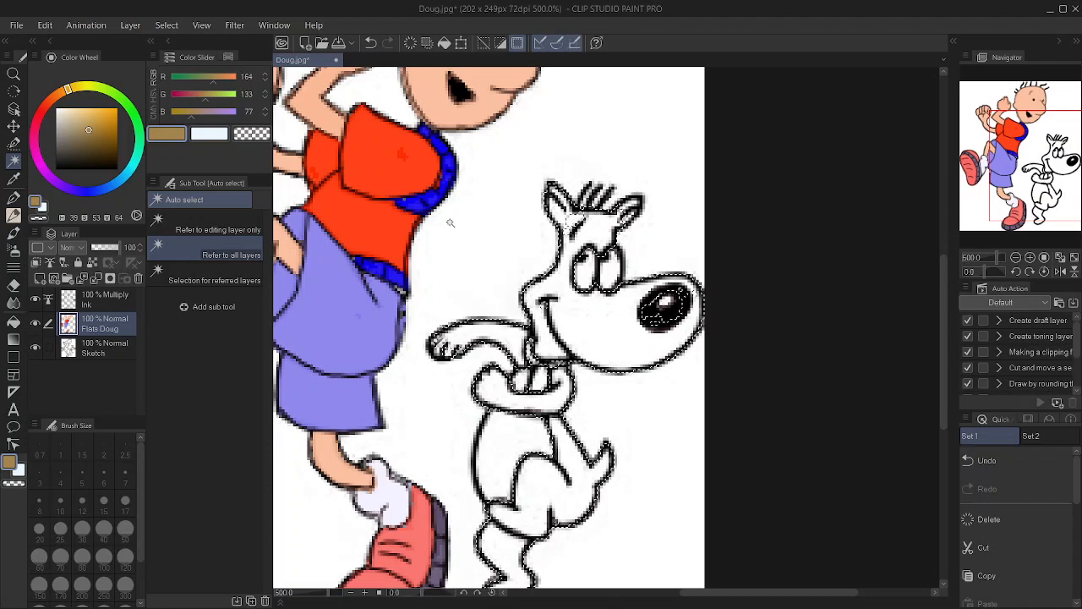
Fill the dog's forehead, ear, snout and jaw with tan brown using Refer other layers.
{"action": "key", "text": "g"}
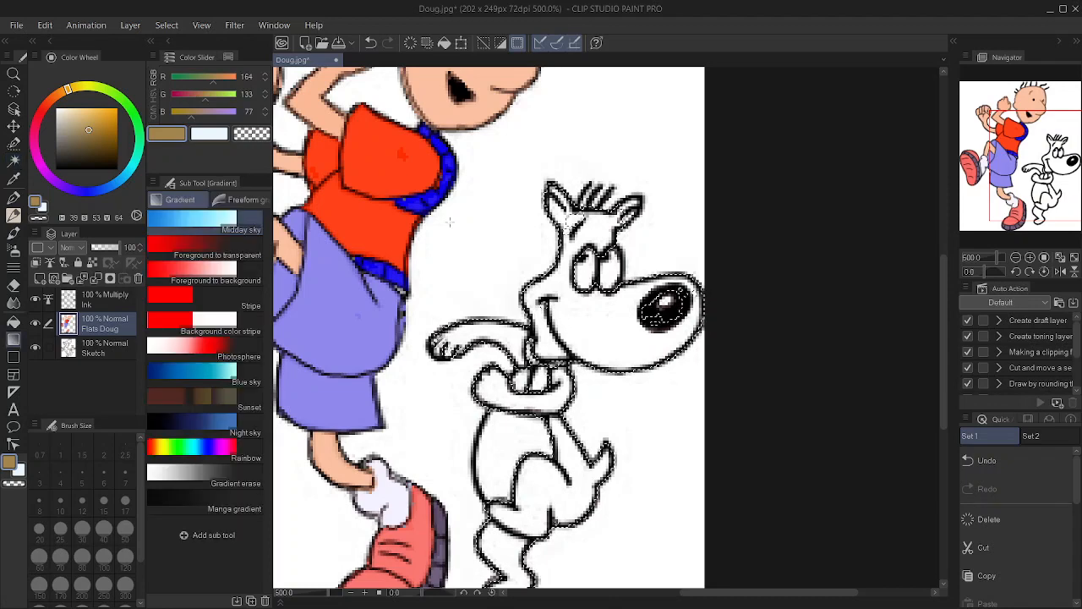
{"action": "key", "text": "g"}
{"action": "left_click", "coordinate": [575, 222]}
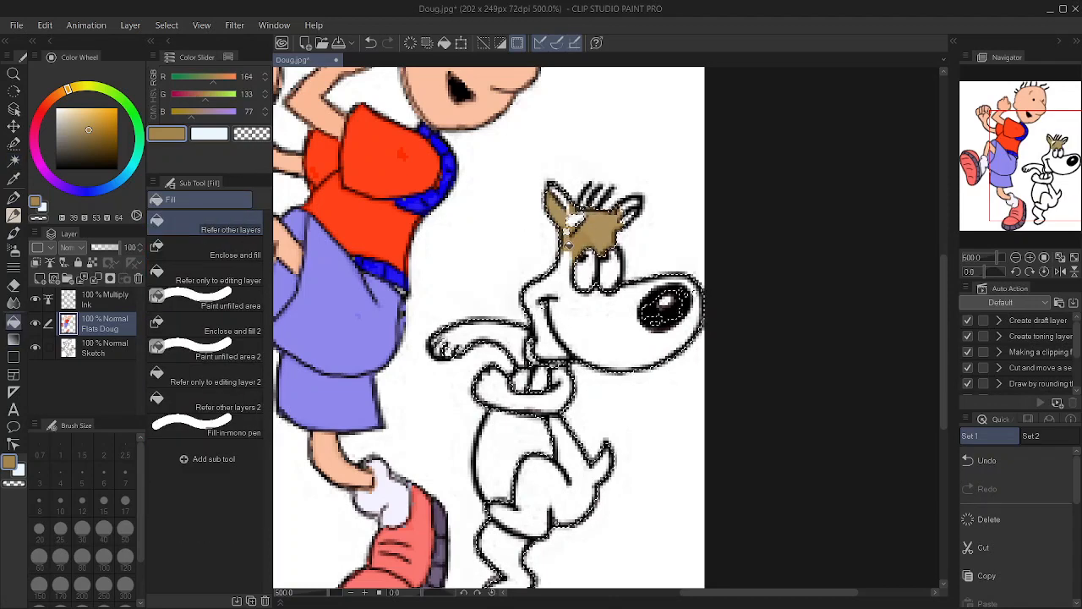
{"action": "left_click", "coordinate": [578, 327]}
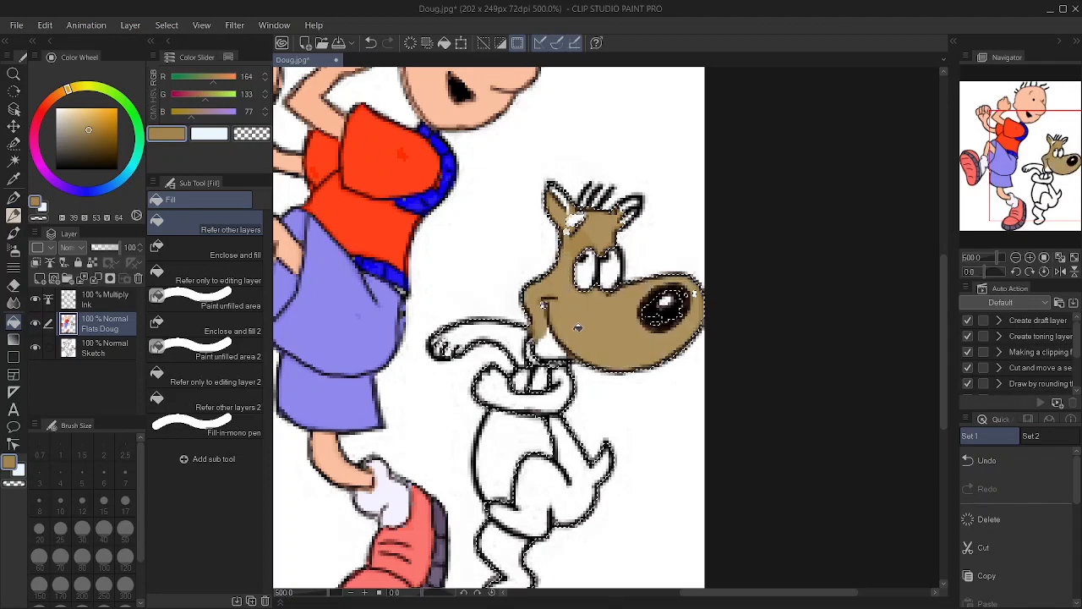
{"action": "left_click", "coordinate": [538, 306]}
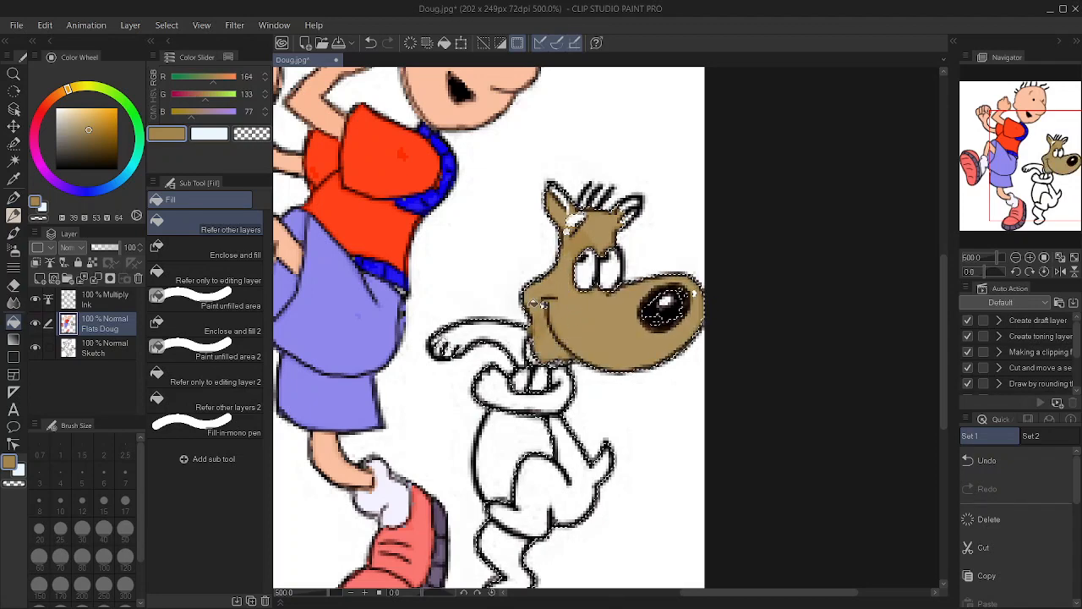
{"action": "scroll", "coordinate": [508, 245], "scroll_direction": "down", "scroll_amount": 3}
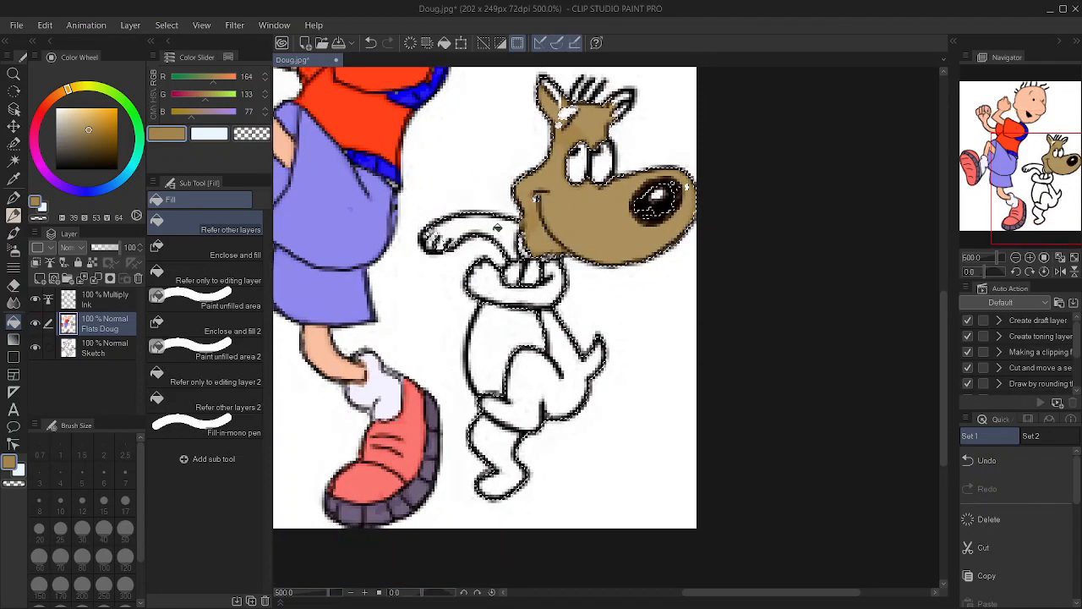
Fill the dog's arms, body, tail and leg with tan brown using Refer other layers, leaving the belly unfilled, and clear the selection.
{"action": "left_click", "coordinate": [497, 227]}
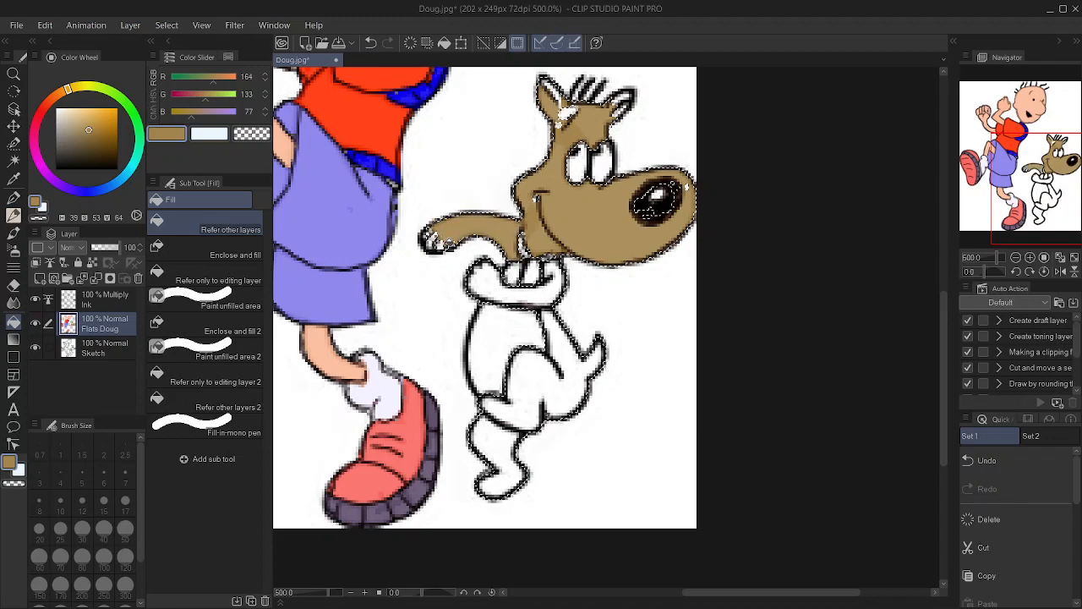
{"action": "left_click", "coordinate": [516, 287]}
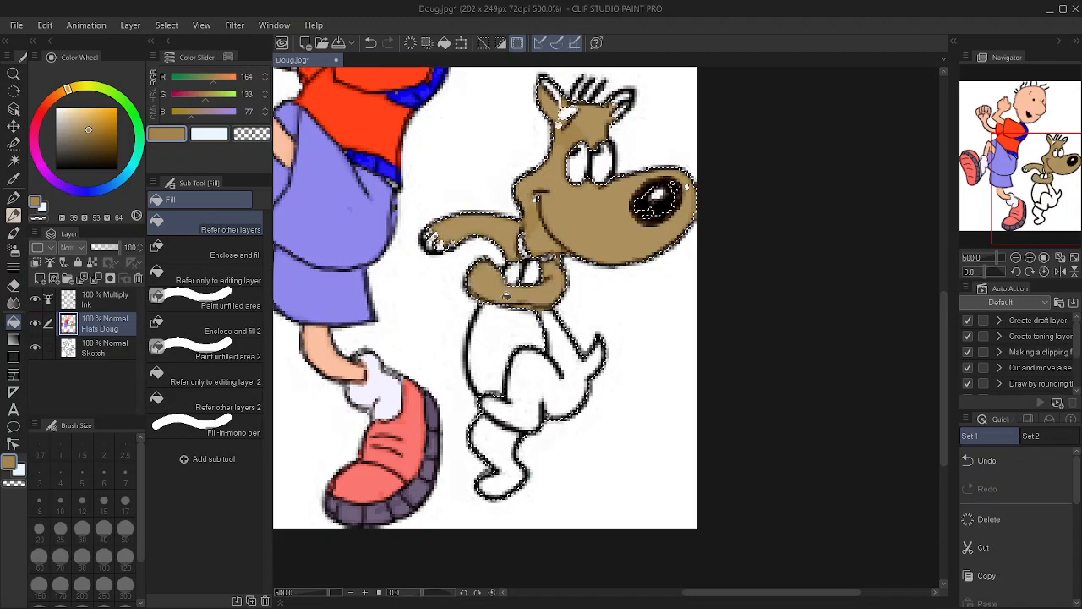
{"action": "left_click", "coordinate": [546, 338]}
{"action": "left_click", "coordinate": [498, 401]}
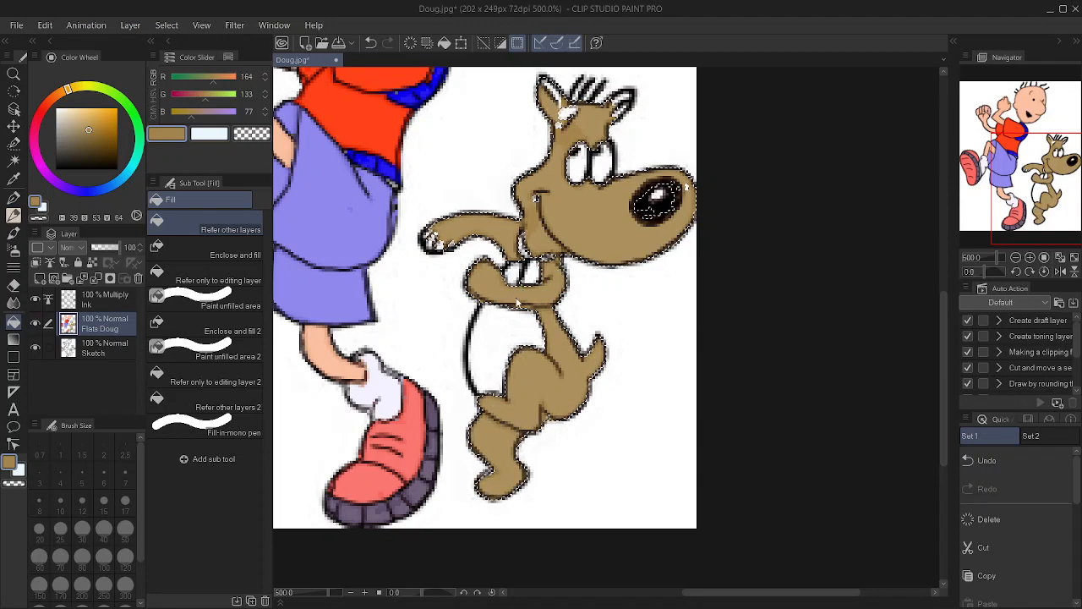
{"action": "key", "text": "ctrl+d"}
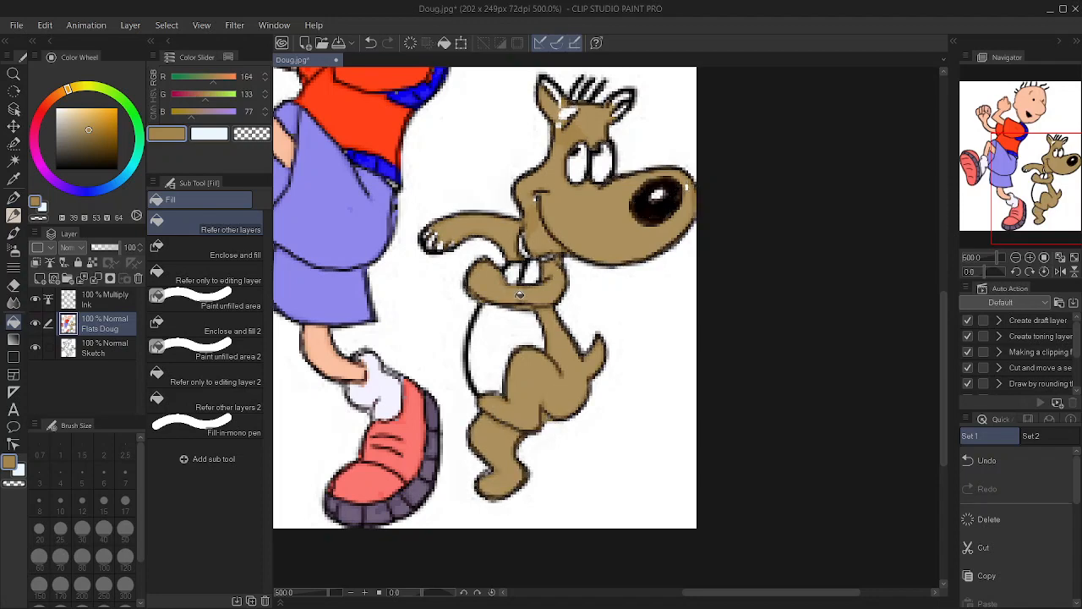
Paint over the white gaps in the dog's forehead, ears and outstretched paw with the Turnip pen at size 4 in tan brown.
{"action": "left_click_drag", "start_coordinate": [531, 220], "coordinate": [501, 267]}
{"action": "key", "text": "p"}
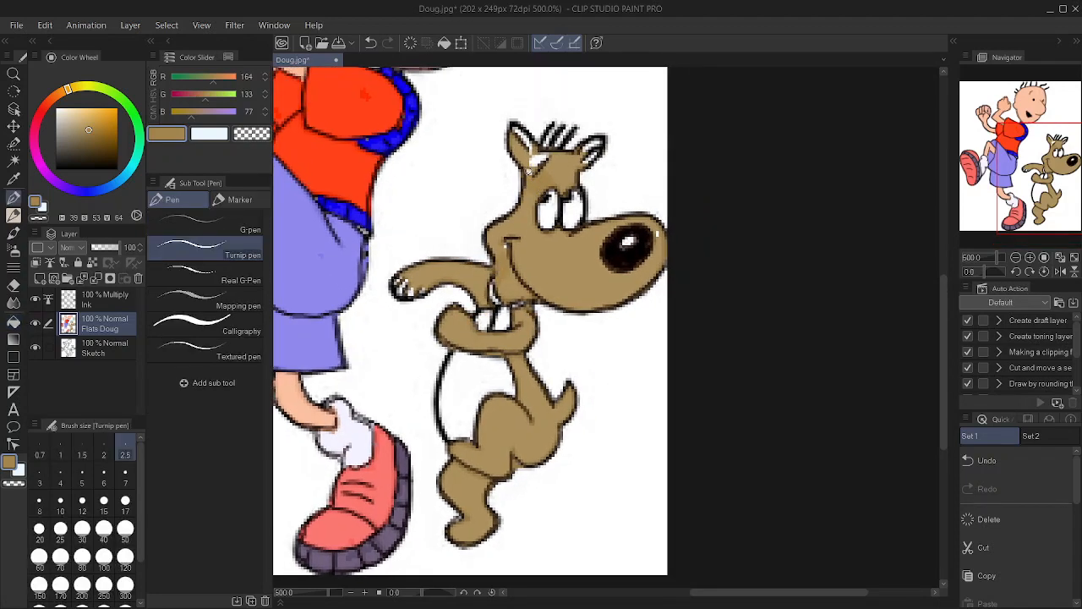
{"action": "key", "text": "bracketright"}
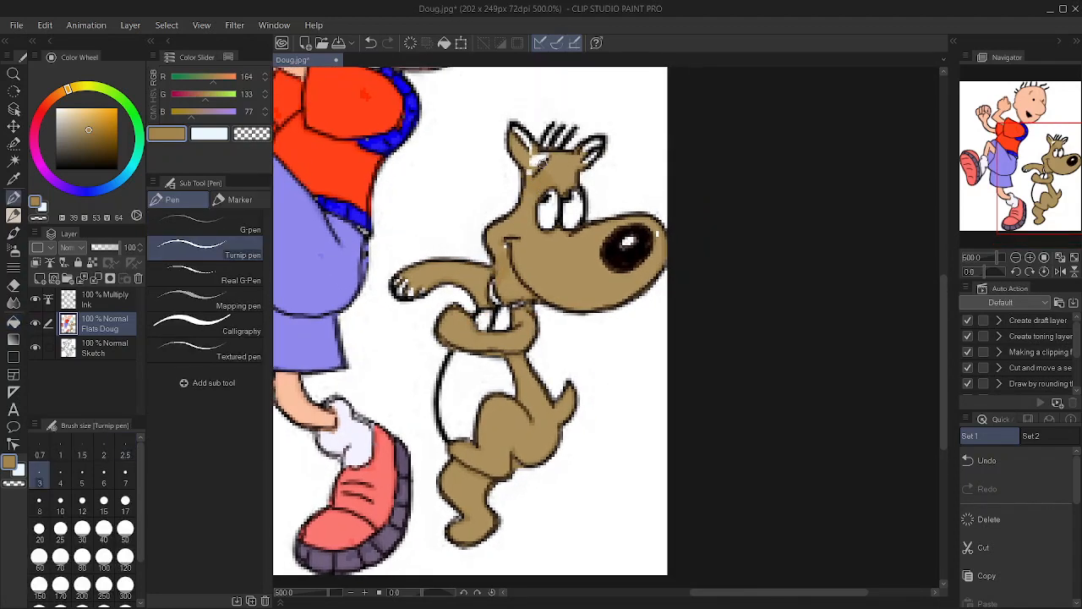
{"action": "key", "text": "bracketright"}
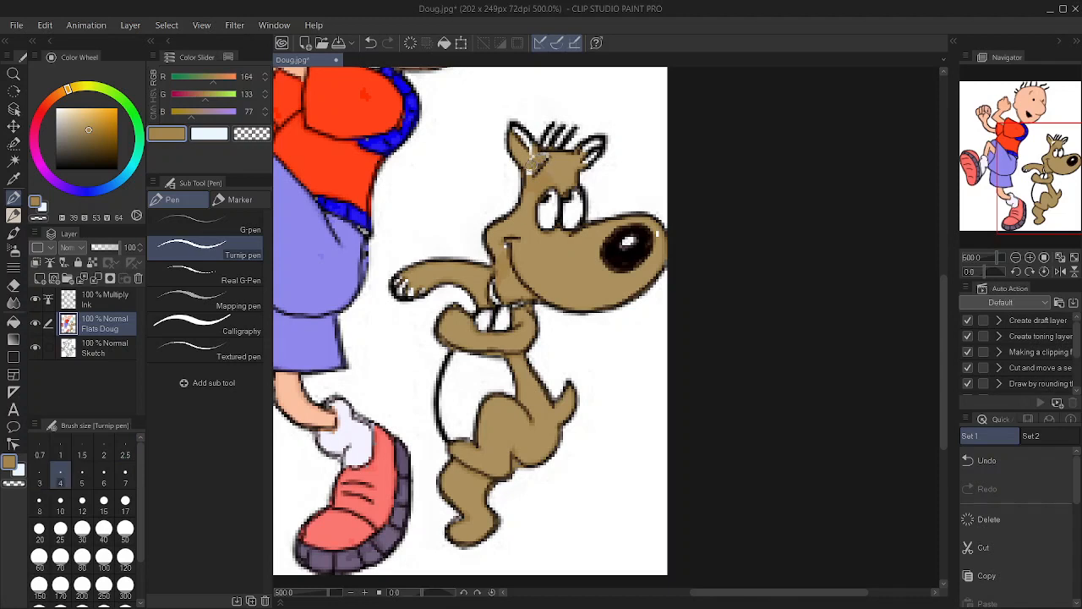
{"action": "mouse_move", "coordinate": [546, 153]}
{"action": "left_mouse_down"}
{"action": "mouse_move", "coordinate": [529, 169]}
{"action": "mouse_move", "coordinate": [534, 183]}
{"action": "left_mouse_up"}
{"action": "mouse_move", "coordinate": [522, 142]}
{"action": "left_mouse_down"}
{"action": "mouse_move", "coordinate": [519, 131]}
{"action": "mouse_move", "coordinate": [531, 146]}
{"action": "mouse_move", "coordinate": [516, 129]}
{"action": "mouse_move", "coordinate": [526, 144]}
{"action": "mouse_move", "coordinate": [595, 145]}
{"action": "mouse_move", "coordinate": [587, 154]}
{"action": "mouse_move", "coordinate": [597, 143]}
{"action": "mouse_move", "coordinate": [585, 162]}
{"action": "left_mouse_up"}
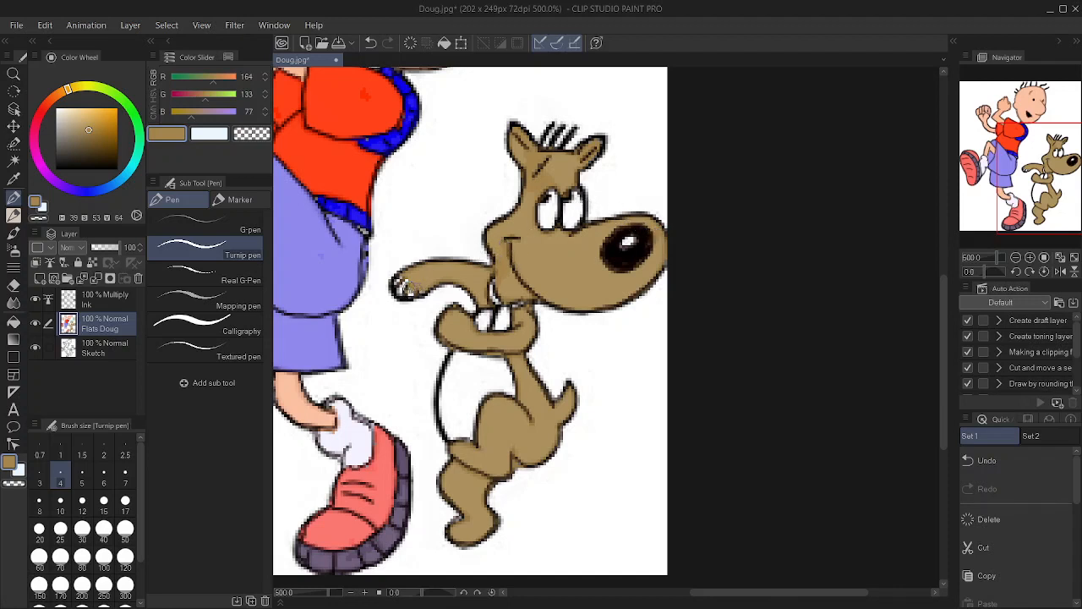
{"action": "mouse_move", "coordinate": [402, 287]}
{"action": "left_mouse_down"}
{"action": "mouse_move", "coordinate": [420, 291]}
{"action": "mouse_move", "coordinate": [400, 288]}
{"action": "left_mouse_up"}
Set the drawing colour to lighter tan, RGB 185, 152, 90, and check it with a test stroke beside the dog, undoing the stroke.
{"action": "left_click_drag", "start_coordinate": [547, 247], "coordinate": [515, 214]}
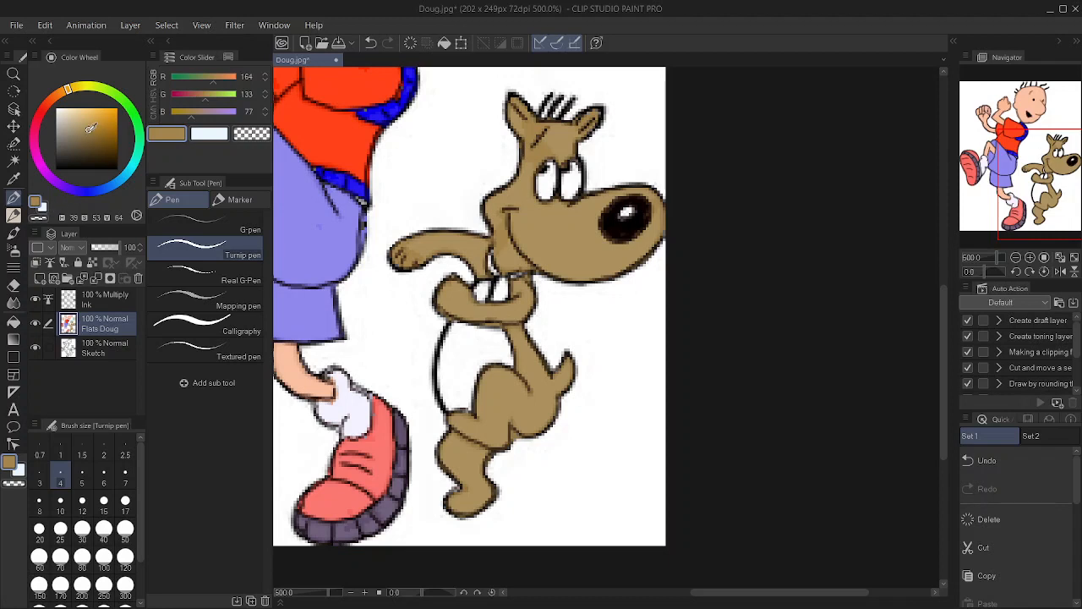
{"action": "left_click_drag", "start_coordinate": [90, 127], "coordinate": [93, 120]}
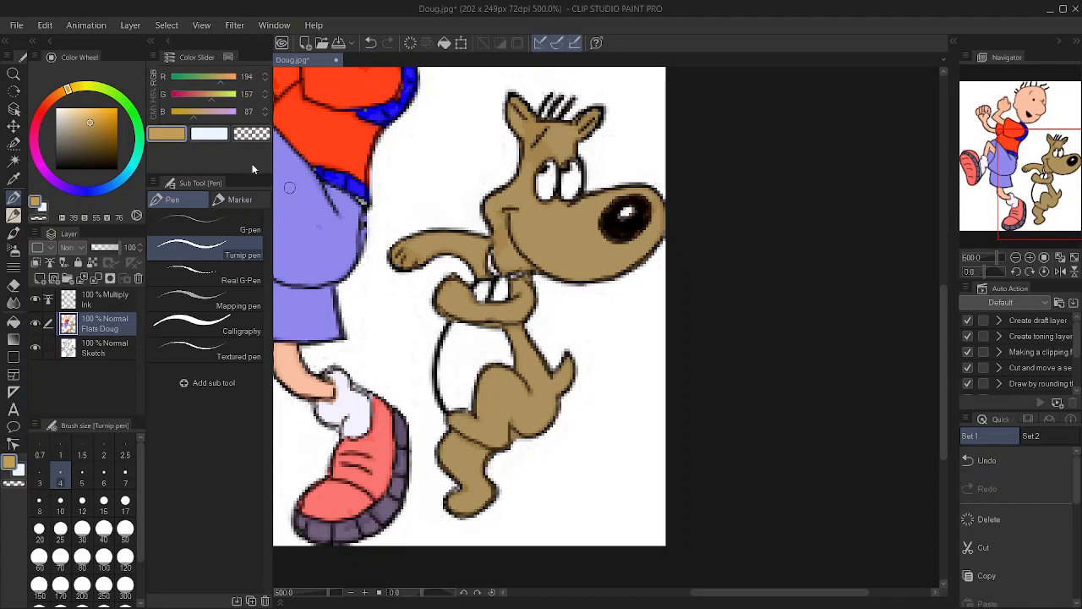
{"action": "left_click_drag", "start_coordinate": [92, 122], "coordinate": [90, 124]}
{"action": "mouse_move", "coordinate": [598, 425]}
{"action": "left_mouse_down"}
{"action": "mouse_move", "coordinate": [612, 412]}
{"action": "mouse_move", "coordinate": [593, 451]}
{"action": "left_mouse_up"}
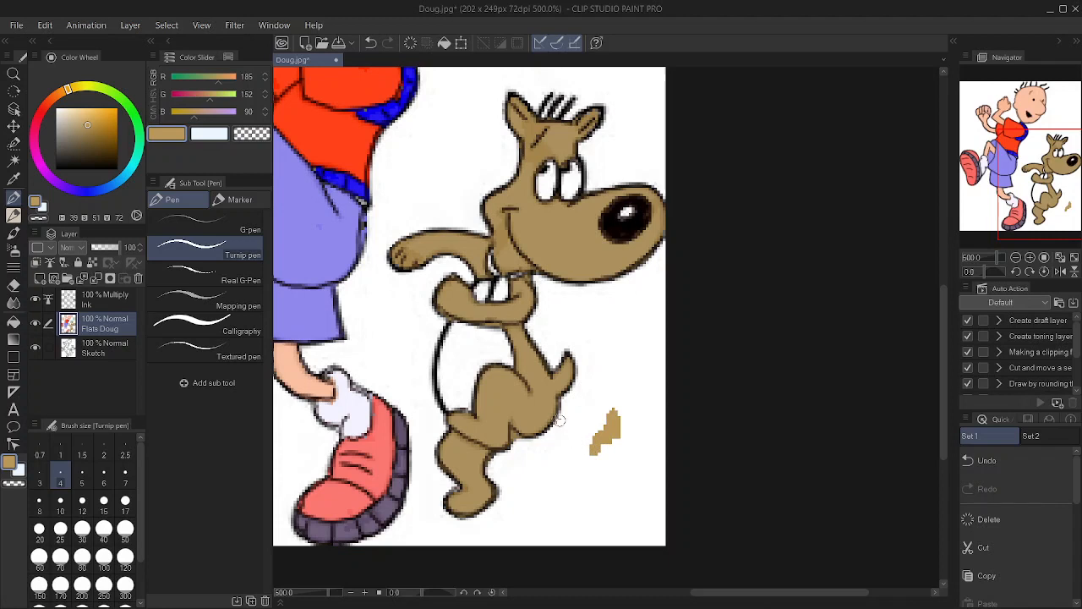
{"action": "key", "text": "ctrl+z"}
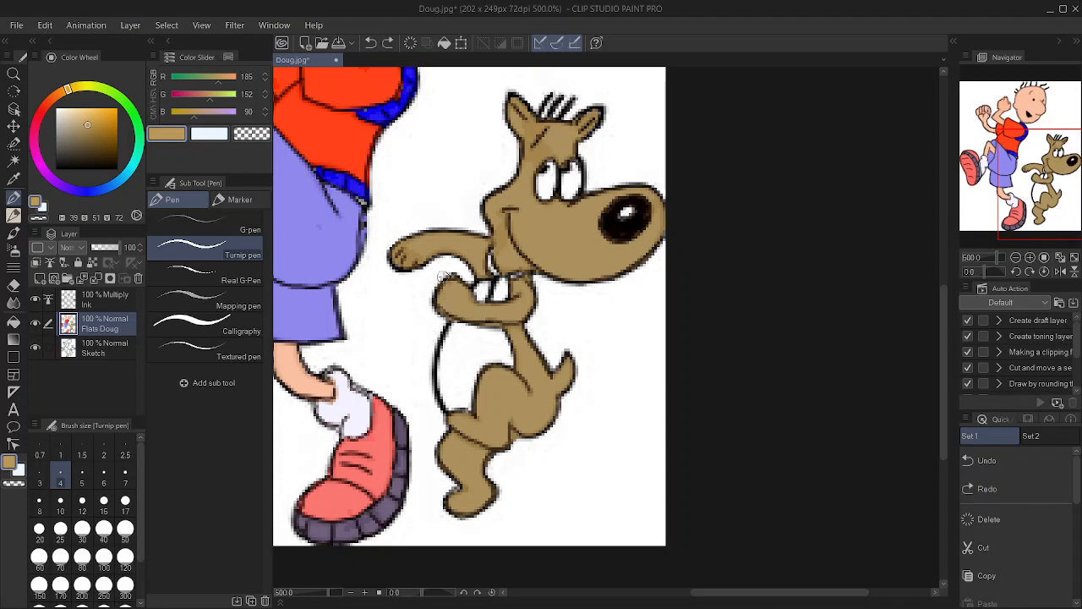
Auto-select the dog's belly referring to all layers, fill it with the lighter tan, and clear the selection.
{"action": "key", "text": "w"}
{"action": "left_click", "coordinate": [470, 347]}
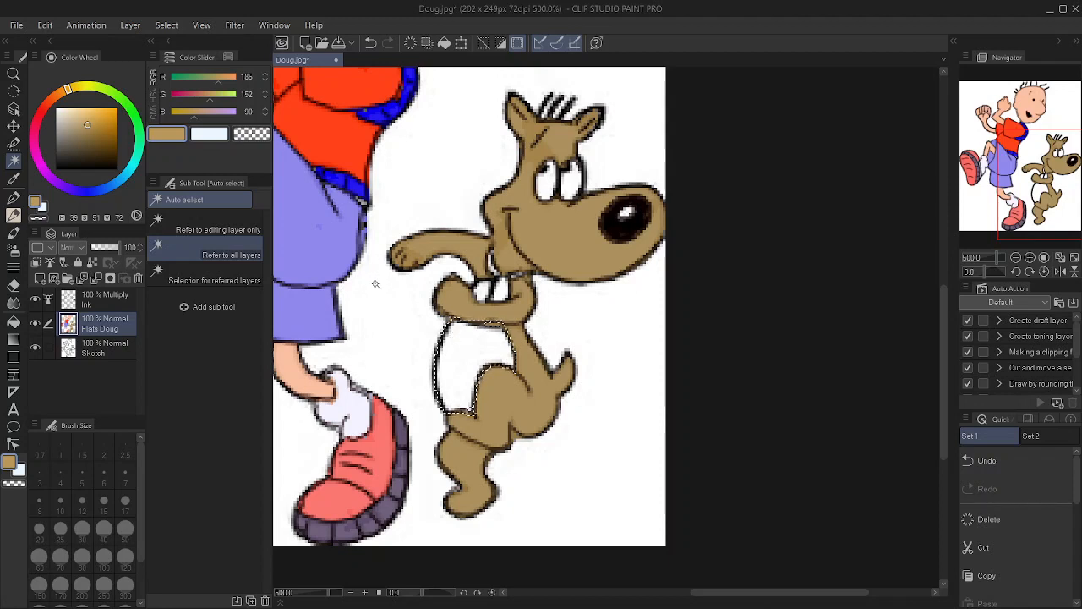
{"action": "key", "text": "g"}
{"action": "left_click", "coordinate": [465, 344]}
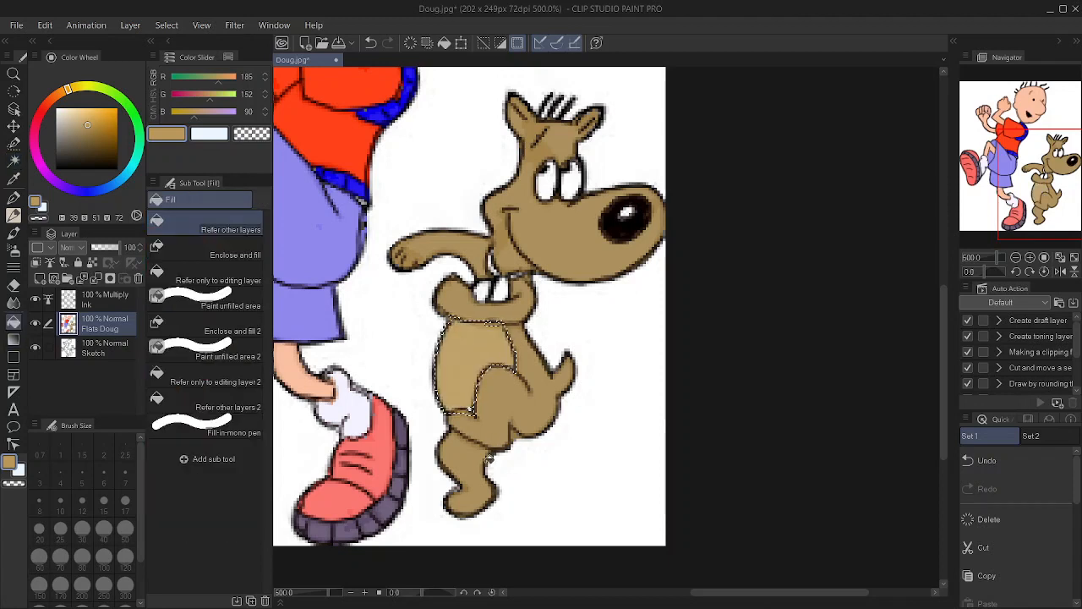
{"action": "key", "text": "ctrl+d"}
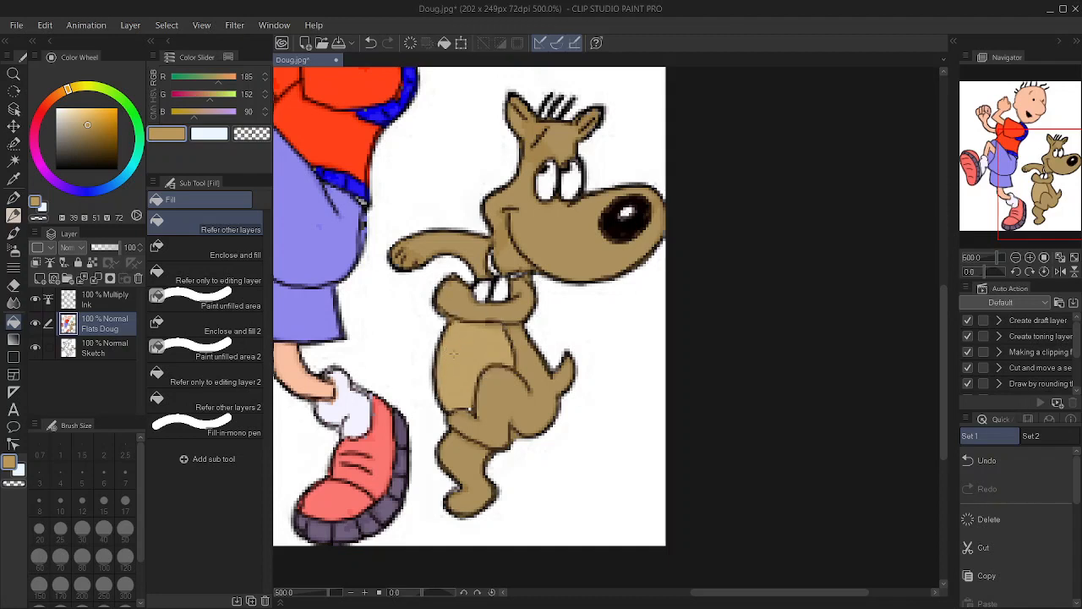
Paint the small chest gap between the dog's arms with the Turnip pen at size 4 in the lighter tan.
{"action": "key", "text": "p"}
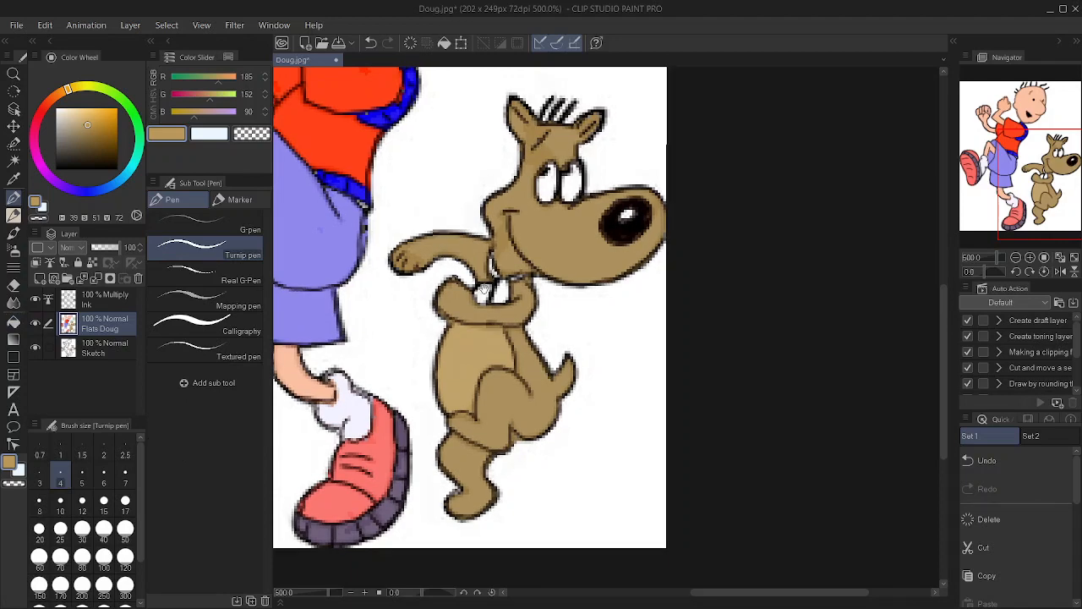
{"action": "left_click_drag", "start_coordinate": [489, 280], "coordinate": [531, 310]}
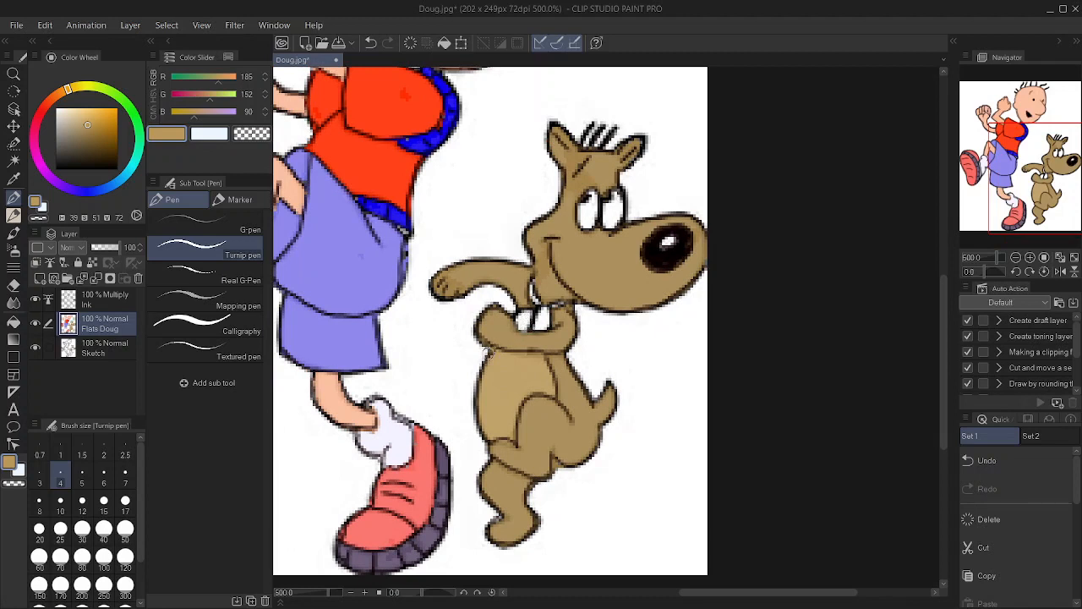
{"action": "key", "text": "i"}
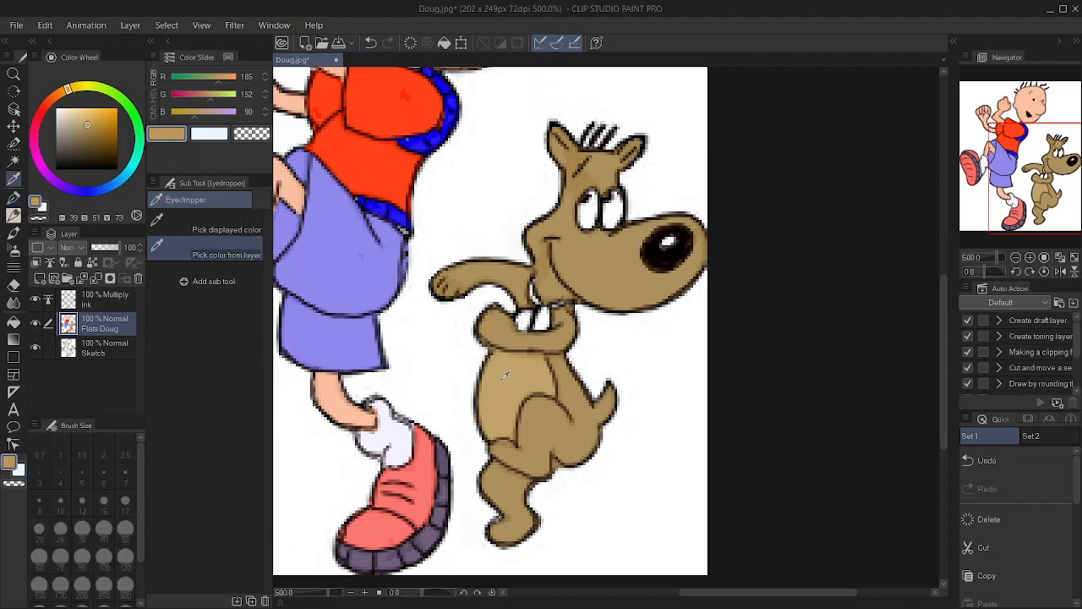
{"action": "key", "text": "p"}
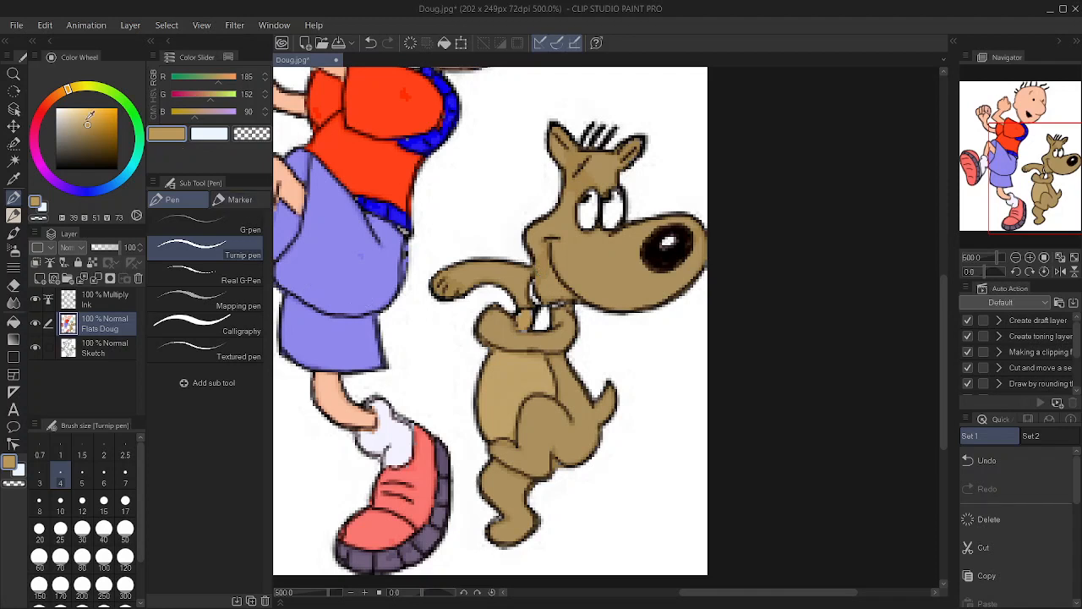
Try yellow-green, RGB 207, 234, 101, with a test stroke on the white area beside the dog and undo the stroke.
{"action": "left_click", "coordinate": [102, 93]}
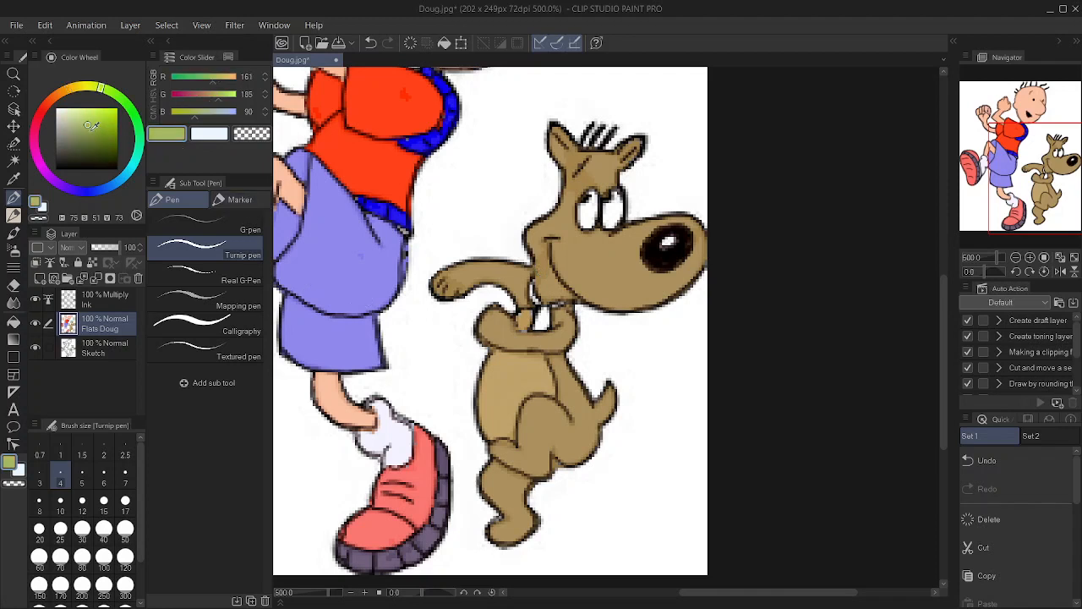
{"action": "left_click_drag", "start_coordinate": [98, 88], "coordinate": [96, 87]}
{"action": "left_click", "coordinate": [120, 108]}
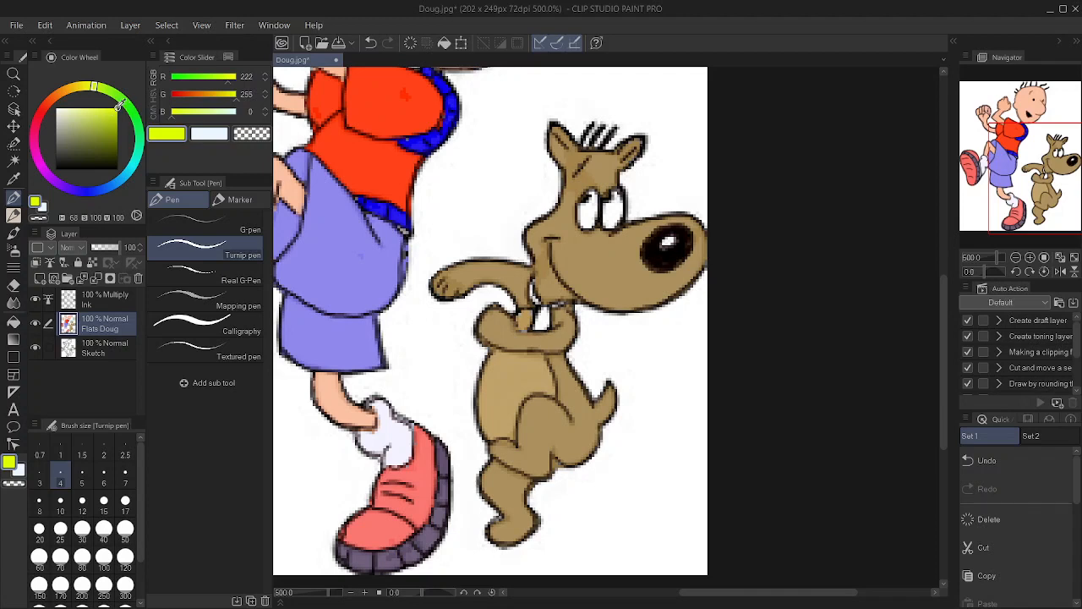
{"action": "mouse_move", "coordinate": [119, 108]}
{"action": "left_mouse_down"}
{"action": "mouse_move", "coordinate": [117, 117]}
{"action": "mouse_move", "coordinate": [97, 112]}
{"action": "mouse_move", "coordinate": [121, 106]}
{"action": "left_mouse_up"}
{"action": "left_click_drag", "start_coordinate": [121, 108], "coordinate": [59, 106]}
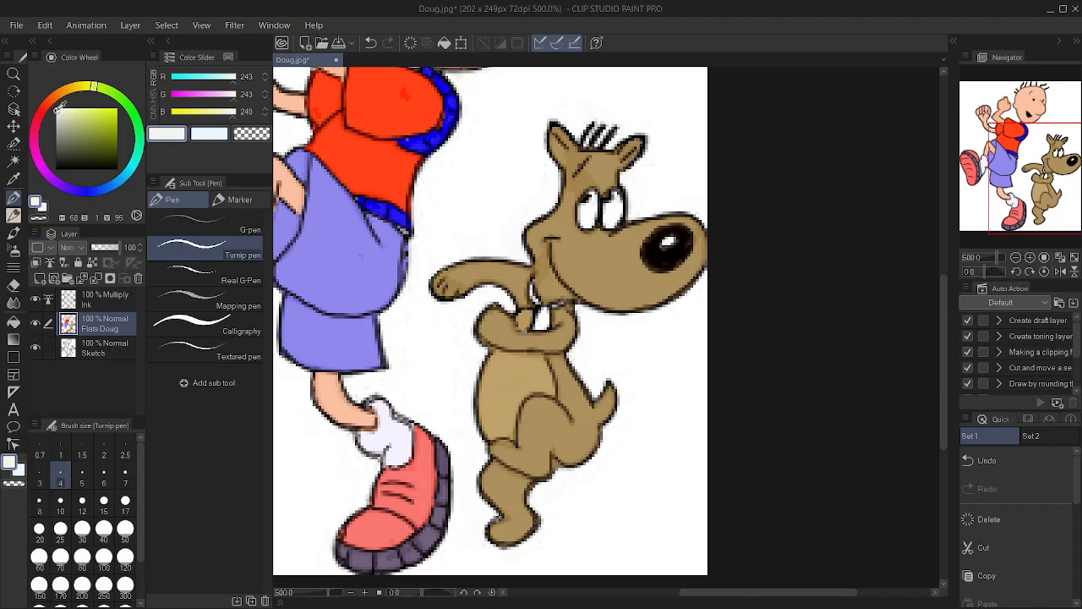
{"action": "mouse_move", "coordinate": [57, 107]}
{"action": "left_mouse_down"}
{"action": "mouse_move", "coordinate": [117, 108]}
{"action": "mouse_move", "coordinate": [119, 165]}
{"action": "mouse_move", "coordinate": [121, 131]}
{"action": "mouse_move", "coordinate": [62, 131]}
{"action": "mouse_move", "coordinate": [95, 134]}
{"action": "mouse_move", "coordinate": [120, 106]}
{"action": "mouse_move", "coordinate": [98, 86]}
{"action": "mouse_move", "coordinate": [116, 107]}
{"action": "mouse_move", "coordinate": [91, 112]}
{"action": "left_mouse_up"}
{"action": "left_click", "coordinate": [63, 128]}
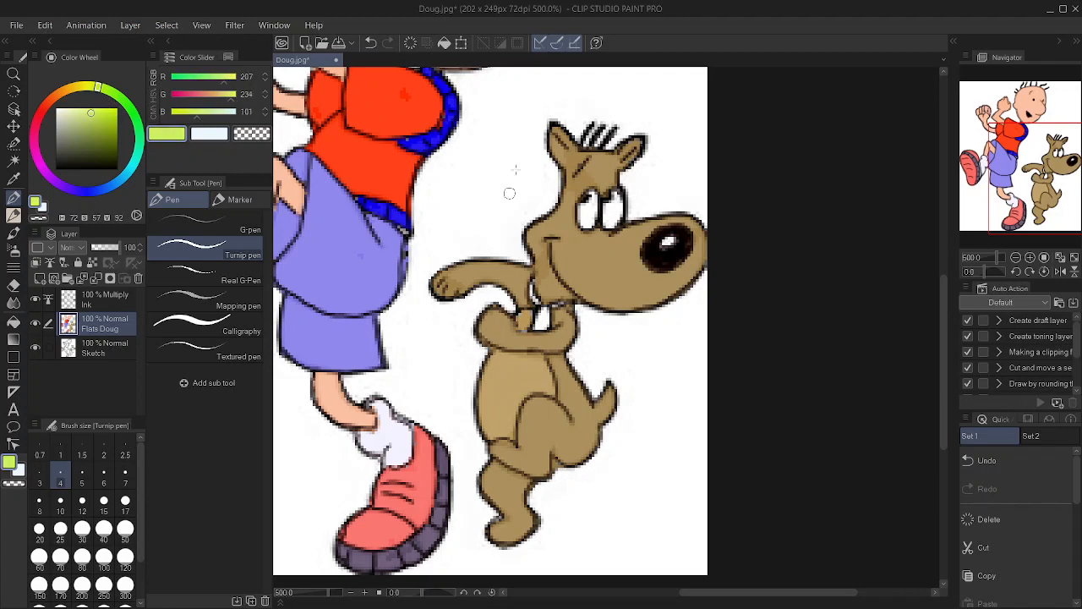
{"action": "left_click_drag", "start_coordinate": [497, 120], "coordinate": [479, 188]}
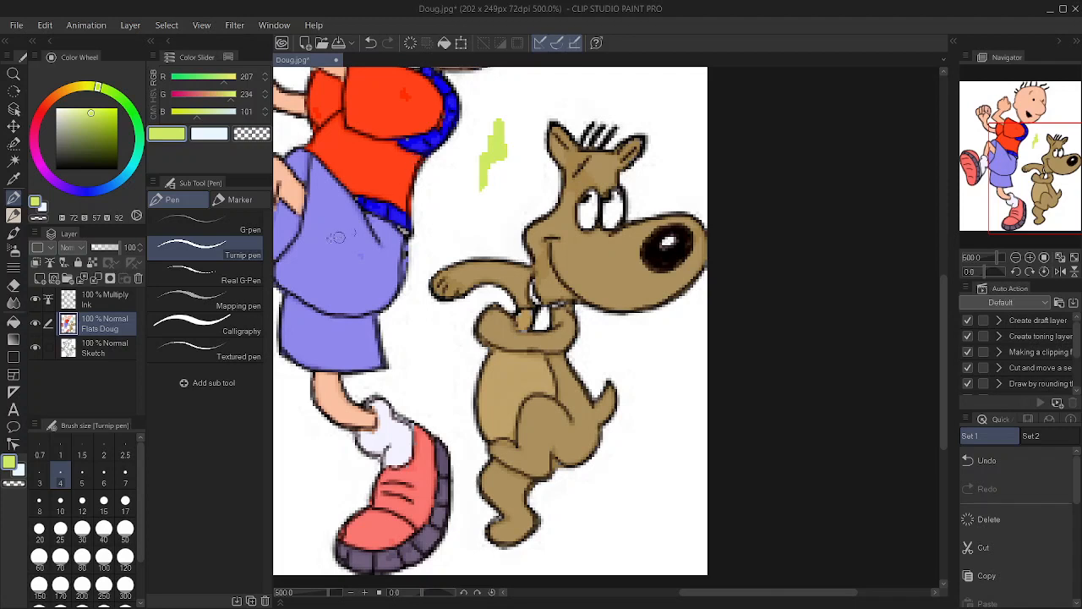
{"action": "key", "text": "ctrl+z"}
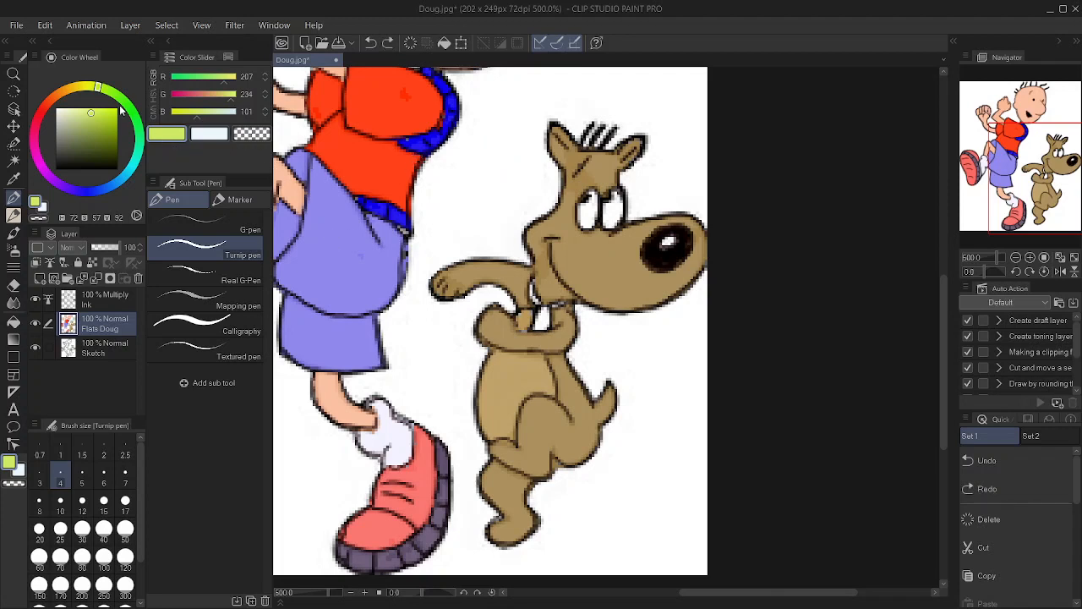
Set the drawing colour to pale yellow, RGB 233, 243, 116, comparing shades with test strokes beside the dog and undoing them.
{"action": "left_click_drag", "start_coordinate": [101, 87], "coordinate": [96, 85]}
{"action": "left_click", "coordinate": [102, 114]}
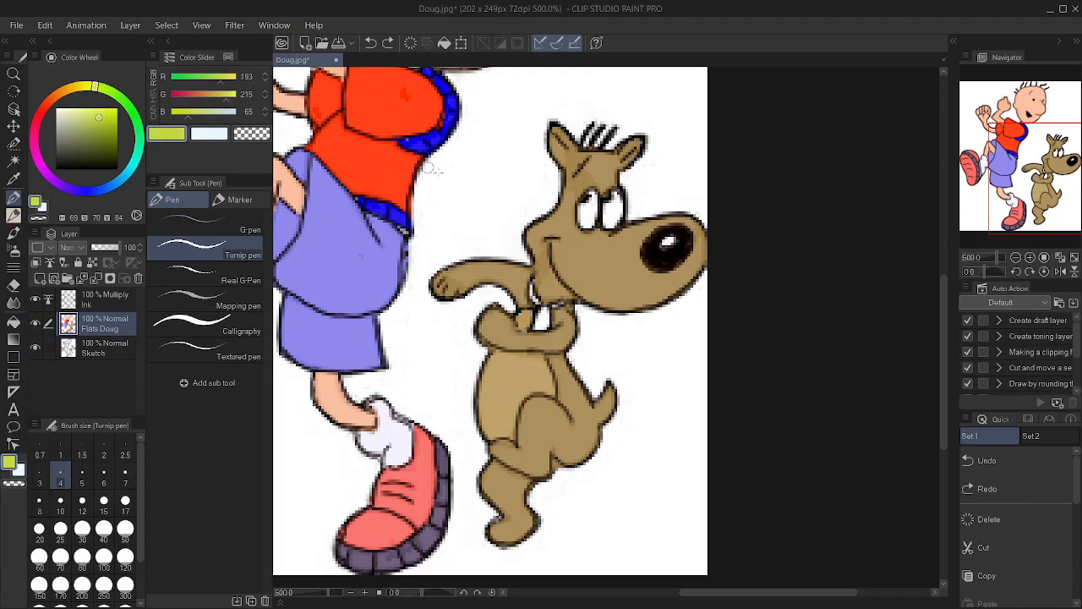
{"action": "left_click_drag", "start_coordinate": [470, 182], "coordinate": [461, 193]}
{"action": "mouse_move", "coordinate": [97, 87]}
{"action": "left_mouse_down"}
{"action": "mouse_move", "coordinate": [103, 110]}
{"action": "mouse_move", "coordinate": [118, 101]}
{"action": "mouse_move", "coordinate": [88, 104]}
{"action": "mouse_move", "coordinate": [123, 112]}
{"action": "mouse_move", "coordinate": [88, 111]}
{"action": "left_mouse_up"}
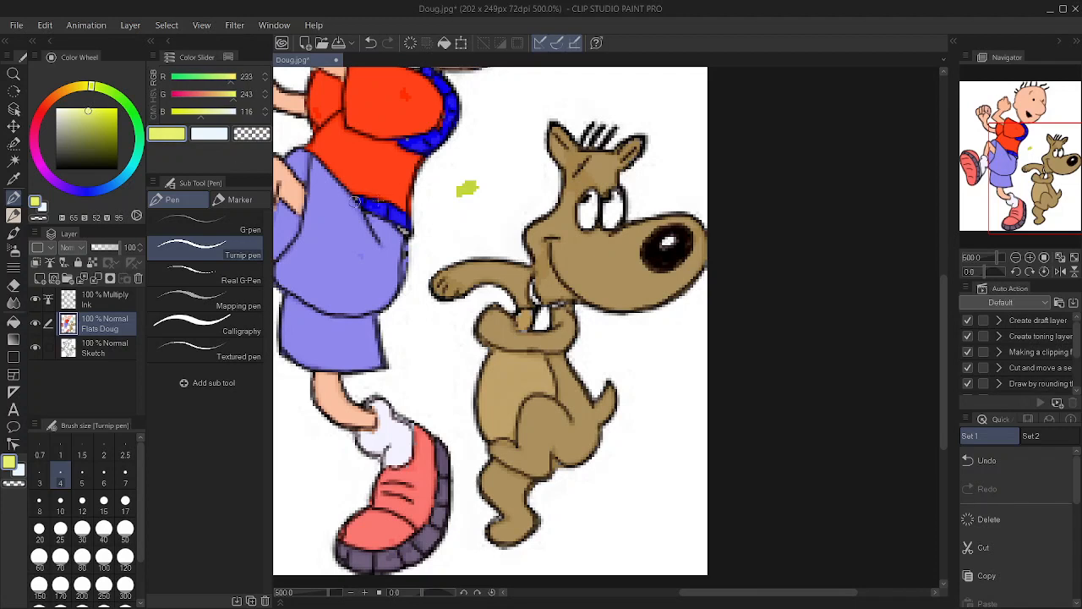
{"action": "left_click_drag", "start_coordinate": [493, 153], "coordinate": [499, 164]}
{"action": "key", "text": "ctrl+z"}
{"action": "key", "text": "ctrl+z"}
{"action": "left_click_drag", "start_coordinate": [488, 182], "coordinate": [483, 165]}
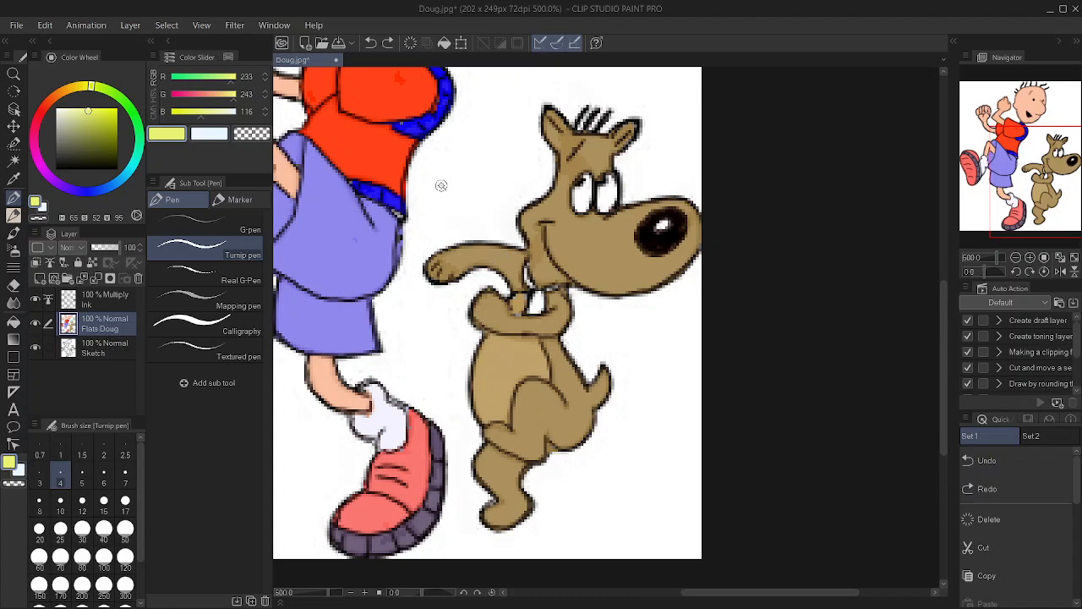
Auto-select the remaining white areas at the dog's neck referring to all layers, fill them with pale yellow, and clear the selection.
{"action": "key", "text": "w"}
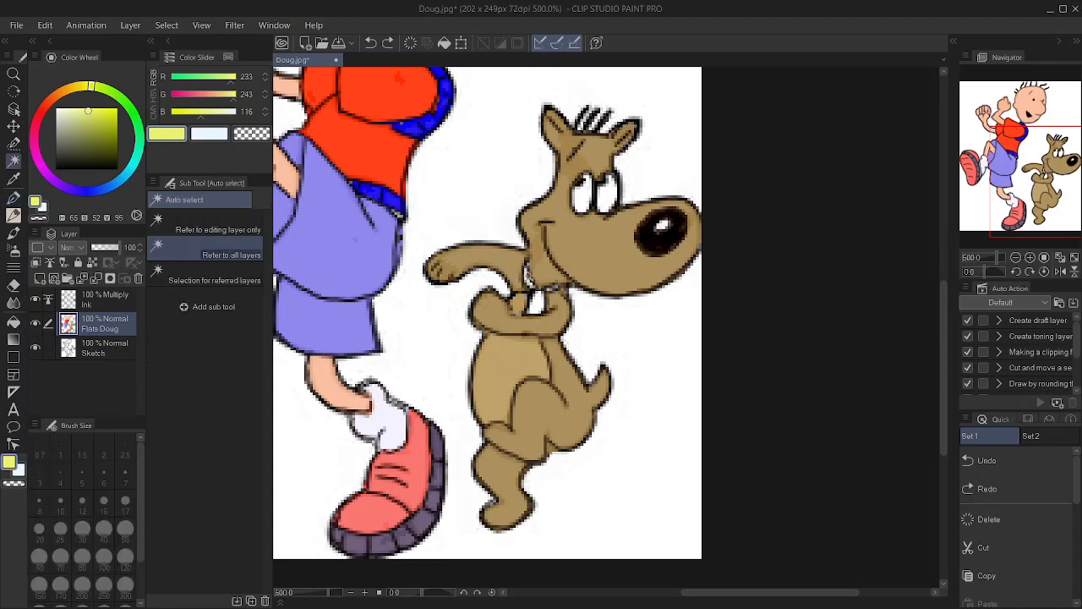
{"action": "left_click", "coordinate": [539, 296]}
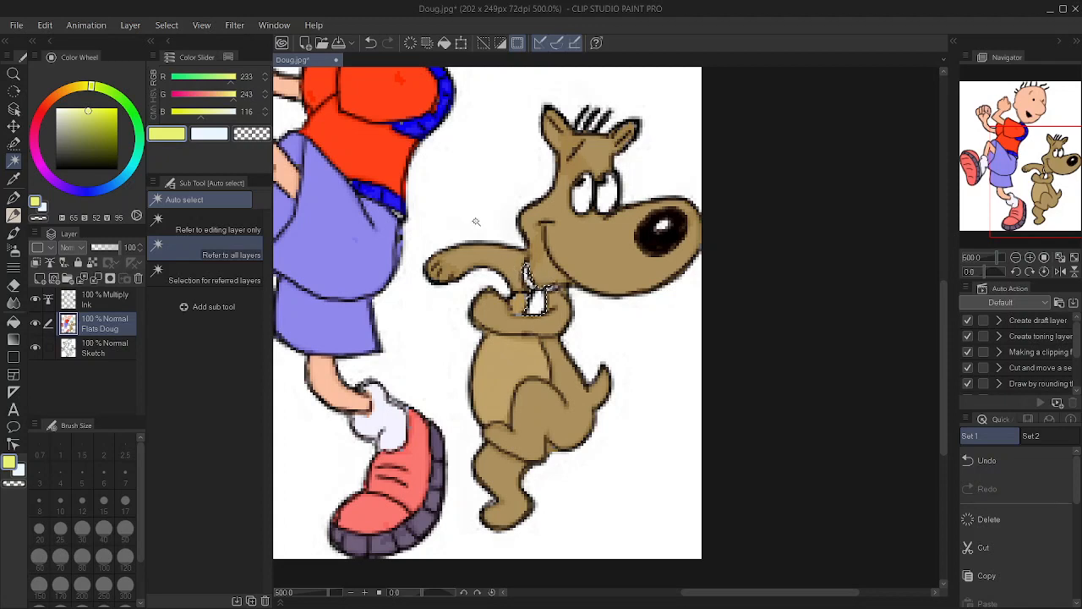
{"action": "key", "text": "g"}
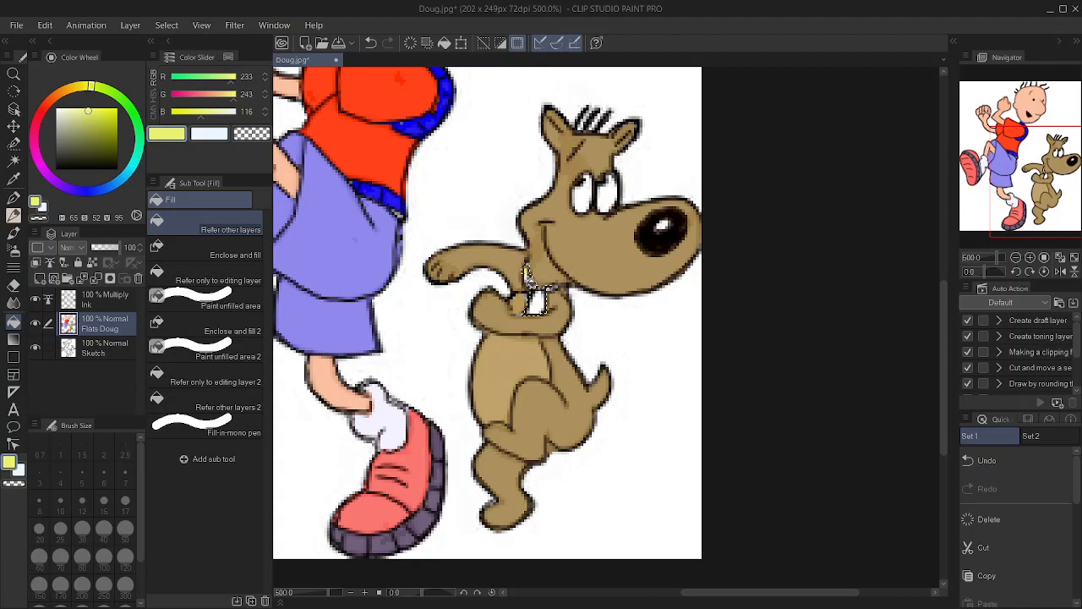
{"action": "left_click", "coordinate": [526, 277]}
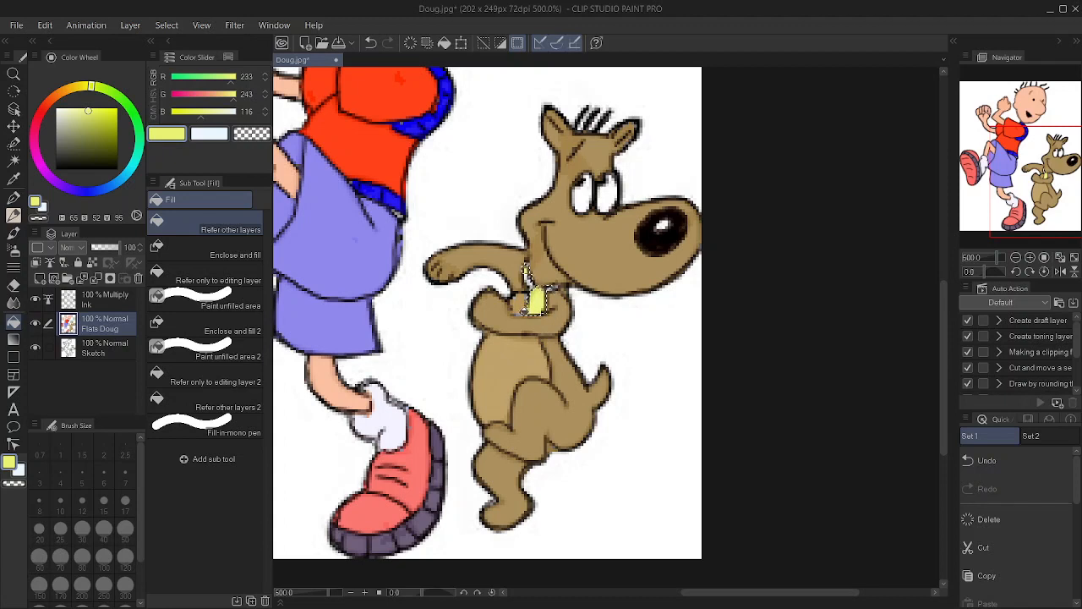
{"action": "key", "text": "ctrl+d"}
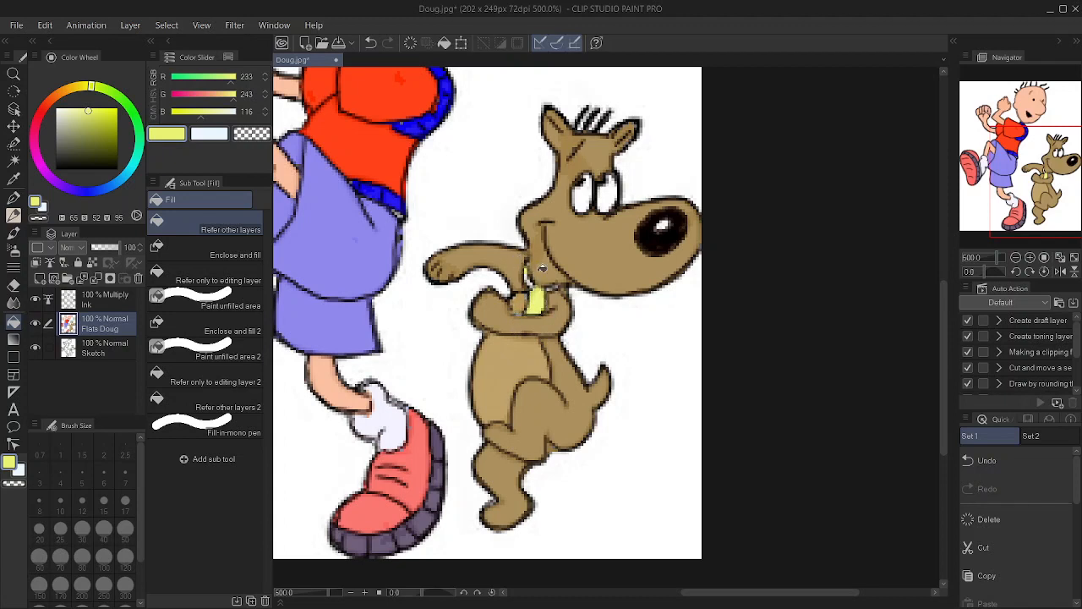
Paint over the leftover white gaps at the dog's neck in pale yellow with the Turnip pen, reducing its size to 2.5.
{"action": "key", "text": "p"}
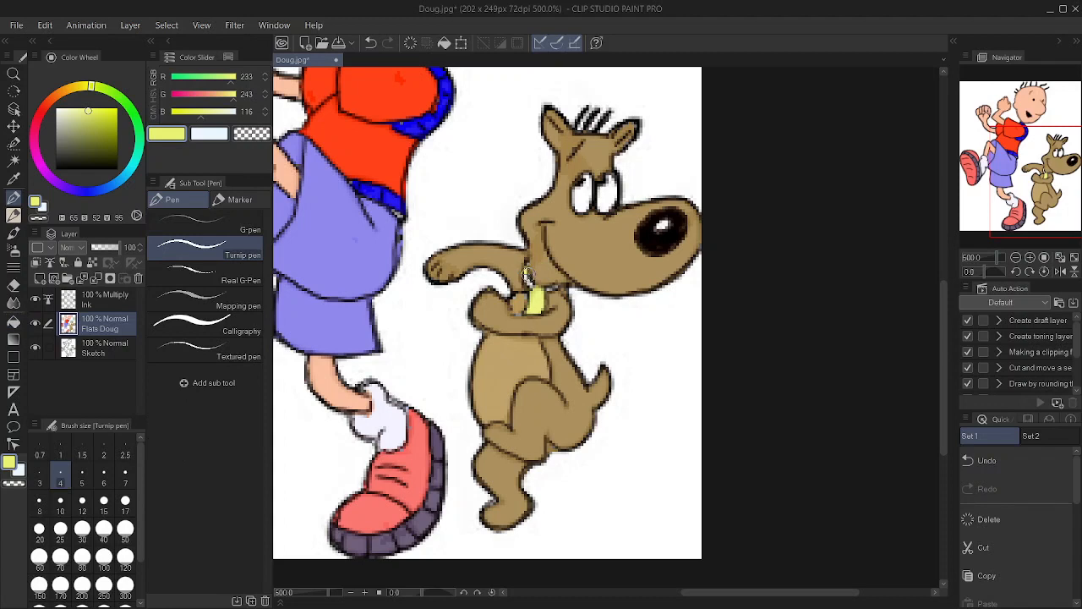
{"action": "key", "text": "bracketright"}
{"action": "key", "text": "bracketright"}
{"action": "key", "text": "bracketleft"}
{"action": "key", "text": "bracketleft"}
{"action": "key", "text": "bracketleft"}
{"action": "key", "text": "bracketleft"}
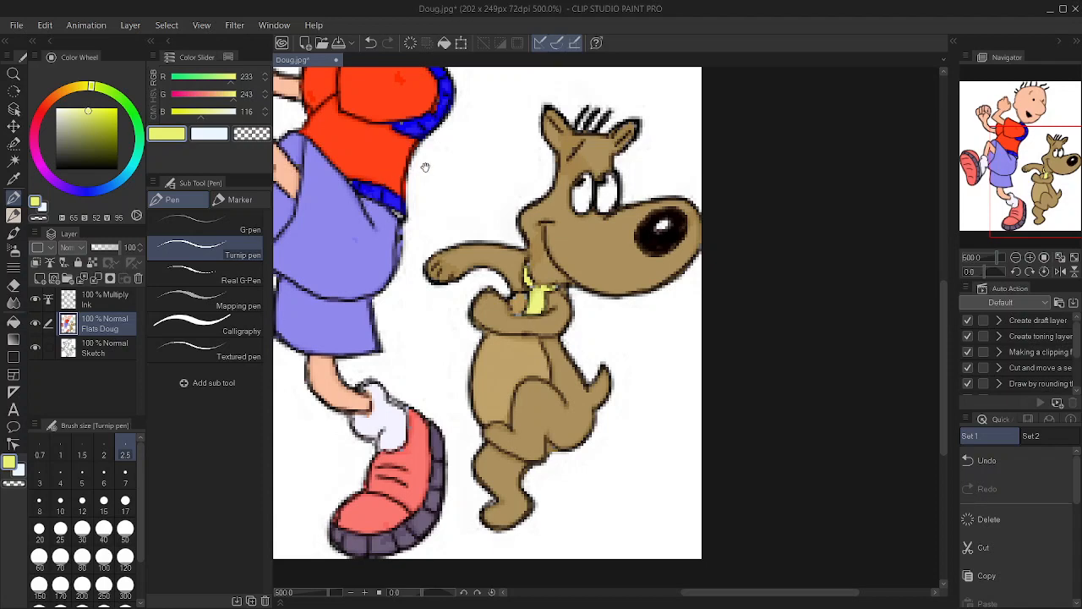
Set the drawing colour to very pale cyan, RGB 234, 255, 255, checking it with a test stroke above the dog and undoing it.
{"action": "left_click_drag", "start_coordinate": [442, 163], "coordinate": [403, 263]}
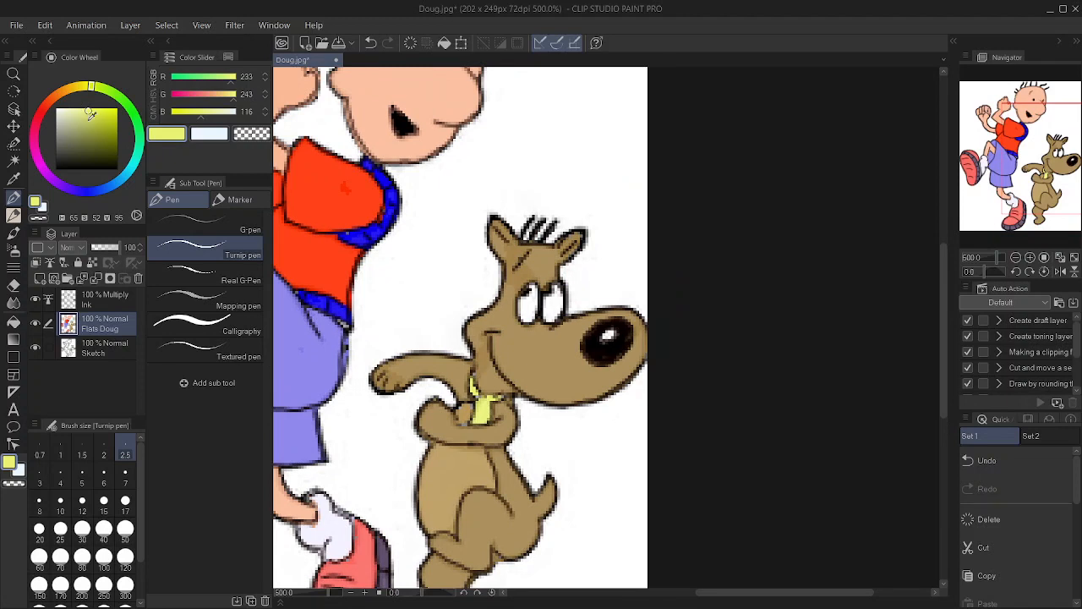
{"action": "left_click_drag", "start_coordinate": [90, 108], "coordinate": [67, 108]}
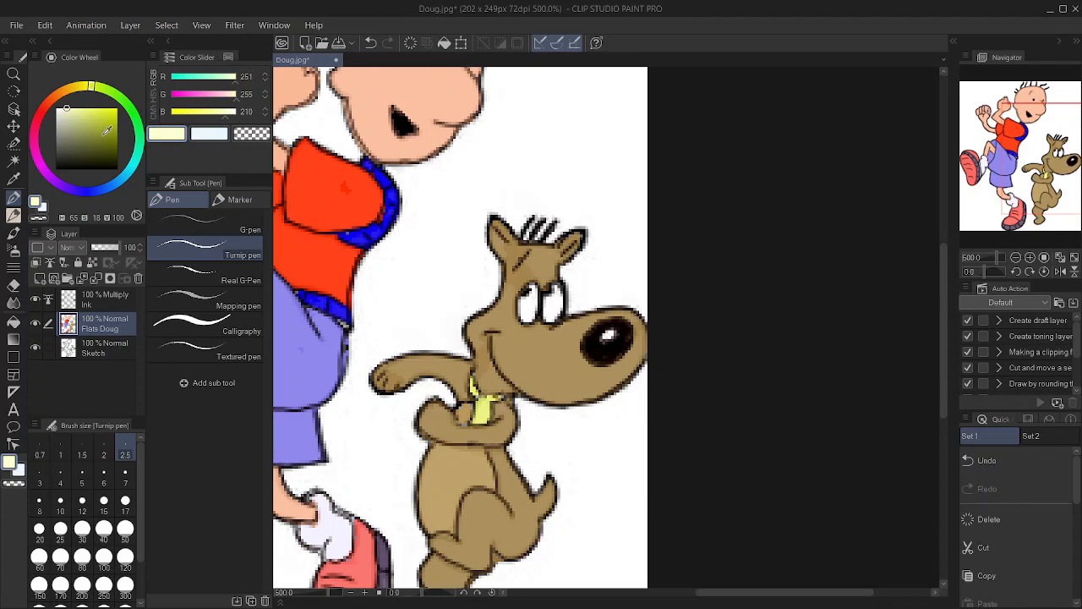
{"action": "left_click", "coordinate": [131, 168]}
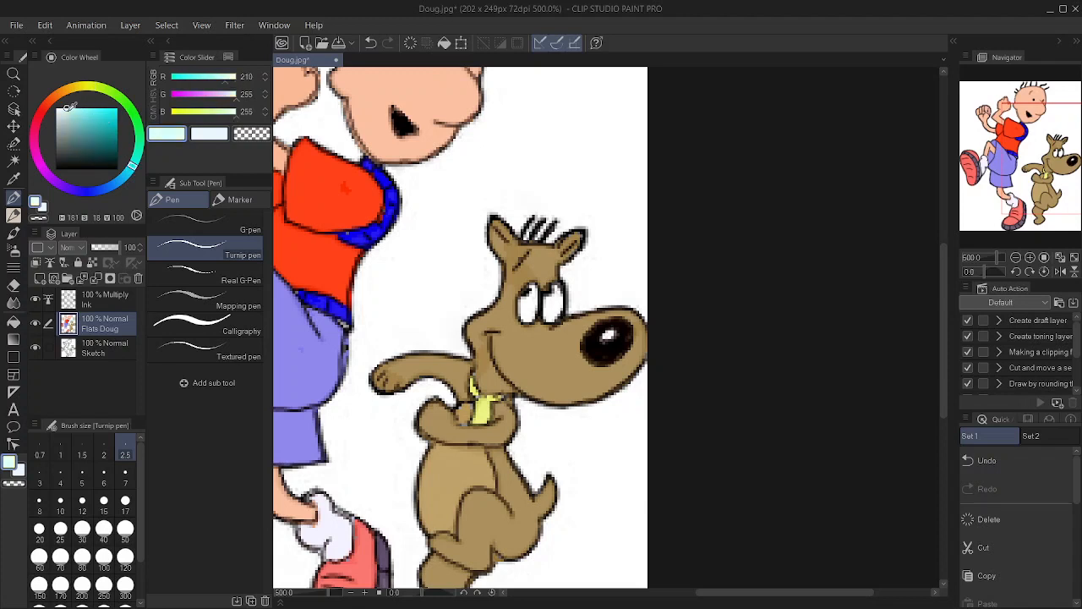
{"action": "left_click_drag", "start_coordinate": [68, 105], "coordinate": [60, 109]}
{"action": "left_click_drag", "start_coordinate": [526, 150], "coordinate": [511, 154]}
{"action": "key", "text": "ctrl+z"}
Auto-select the whites of both dog's eyes referring to all layers, fill them with pale cyan, and clear the selection.
{"action": "left_click_drag", "start_coordinate": [540, 183], "coordinate": [523, 121]}
{"action": "key", "text": "w"}
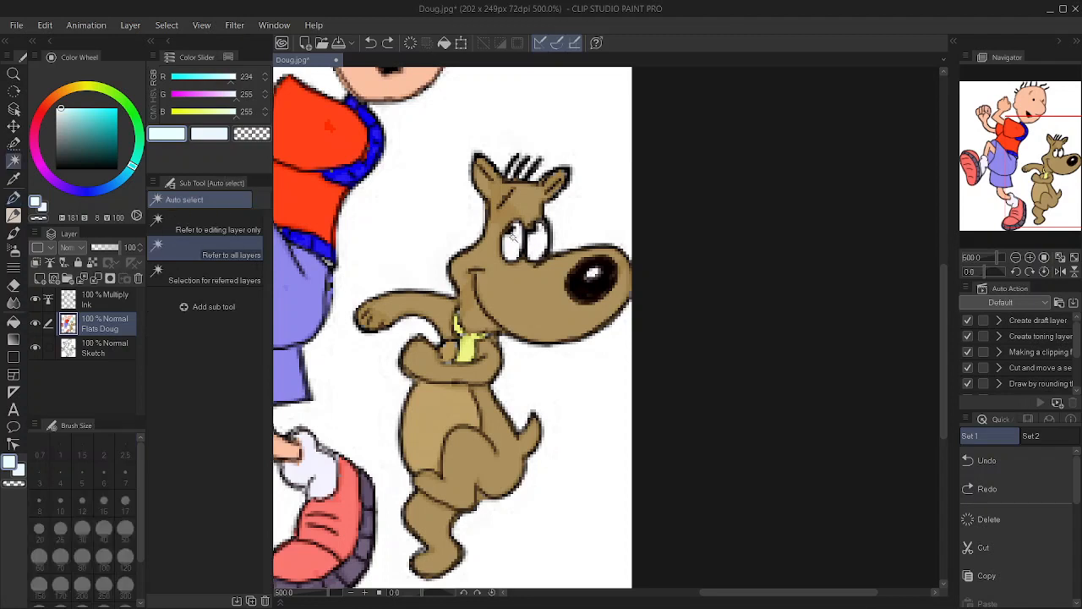
{"action": "left_click", "coordinate": [512, 244]}
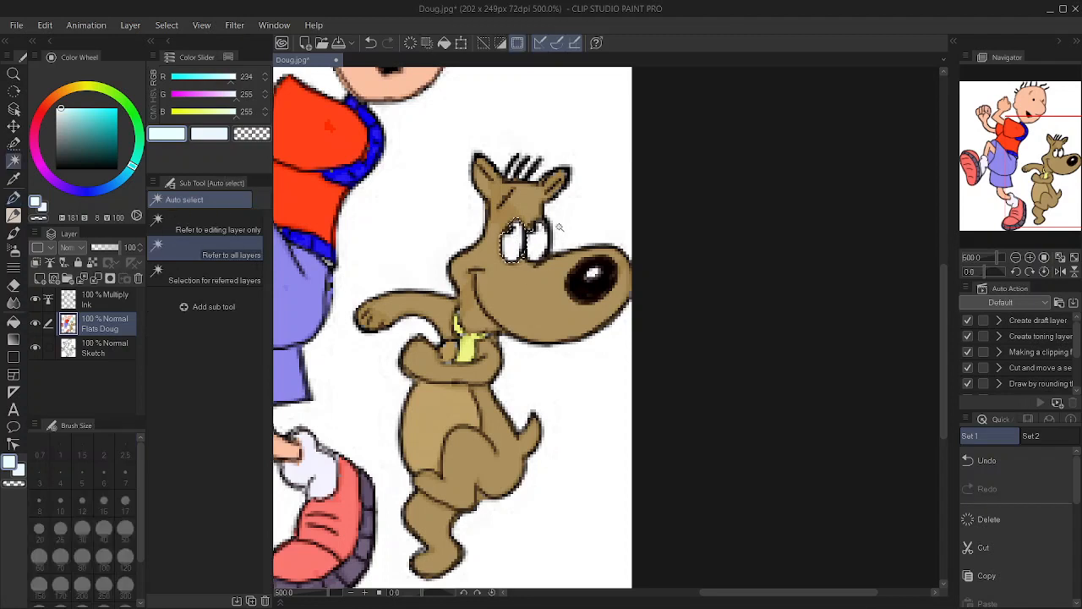
{"action": "left_click", "coordinate": [541, 243]}
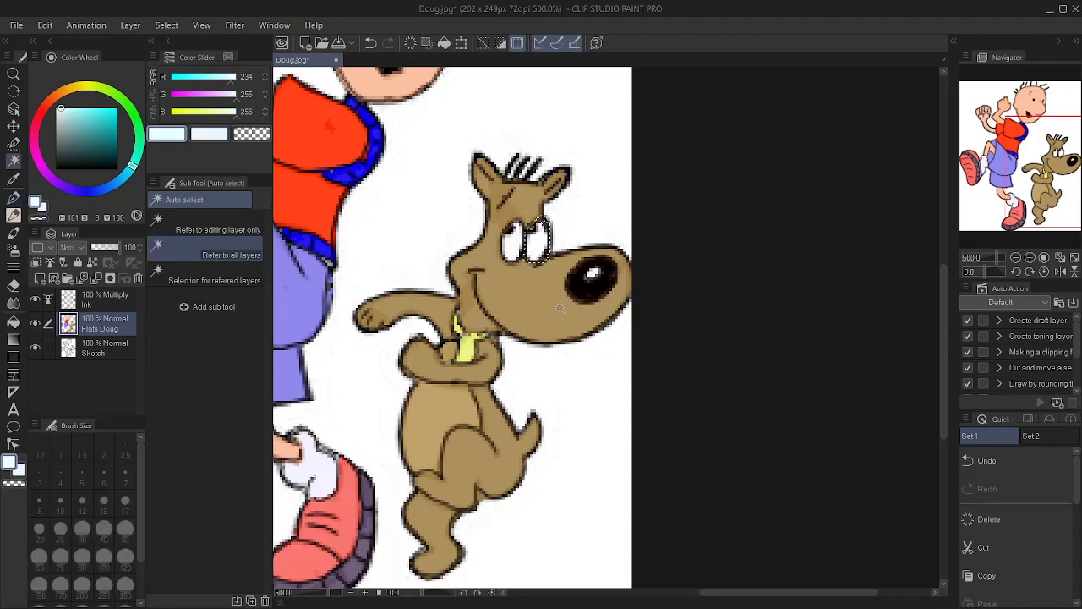
{"action": "left_click", "coordinate": [514, 239], "text": "shift"}
{"action": "key", "text": "g"}
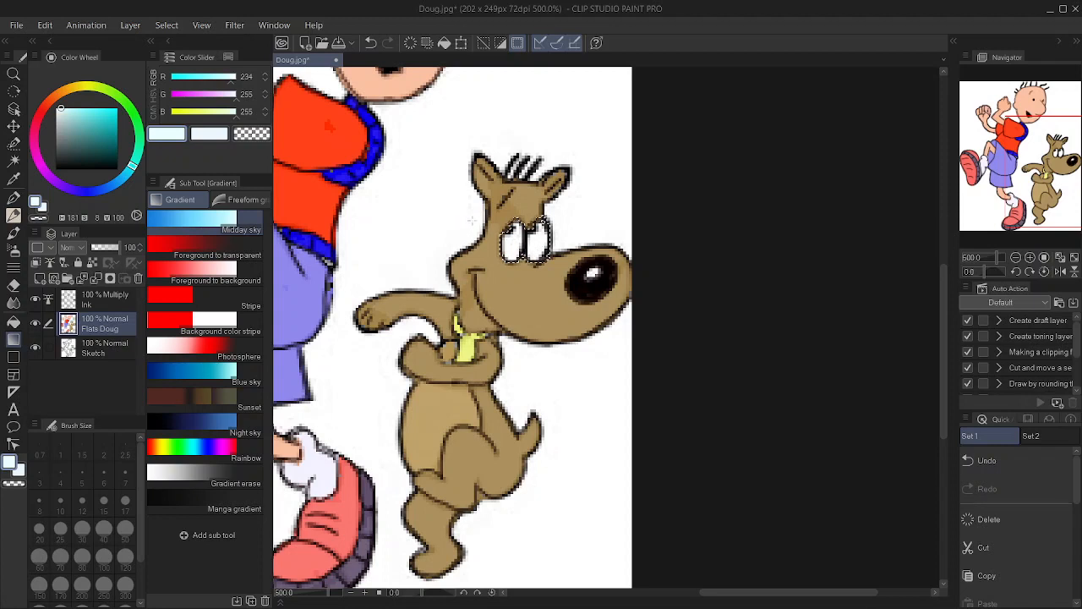
{"action": "key", "text": "g"}
{"action": "left_click", "coordinate": [516, 250]}
{"action": "left_click", "coordinate": [537, 250]}
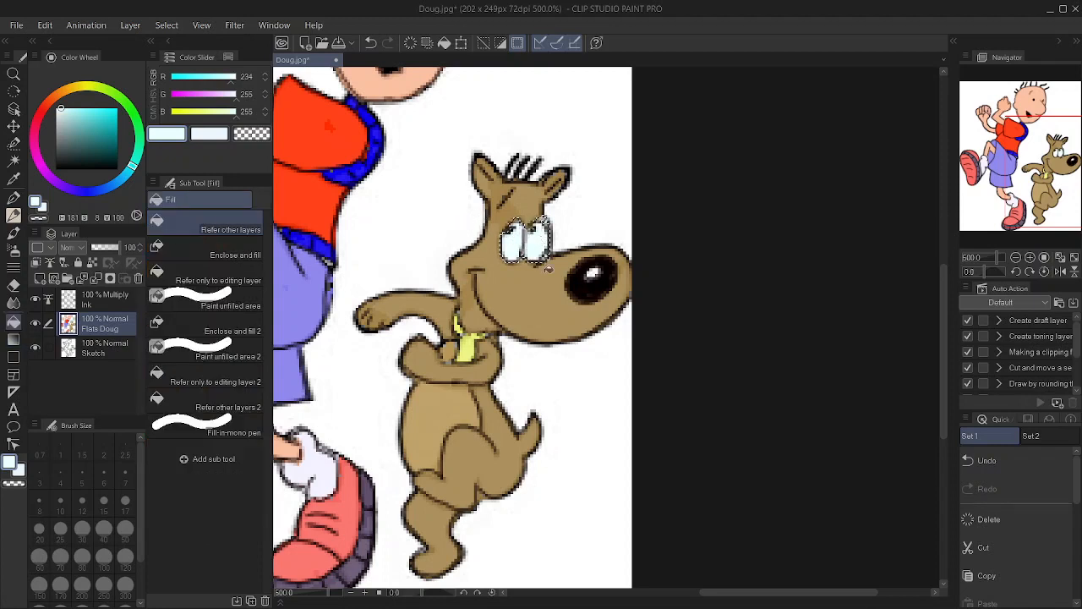
{"action": "key", "text": "ctrl+d"}
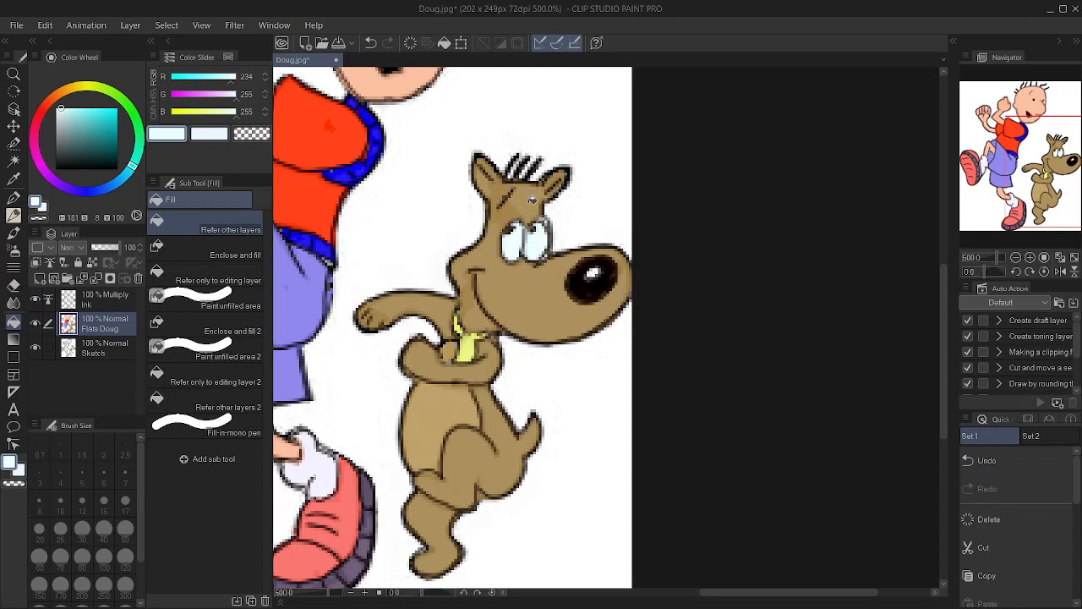
Sample the brown fur colour from the dog's head, RGB 164, 133, 76, and activate the Turnip pen.
{"action": "key", "text": "i"}
{"action": "left_click", "coordinate": [534, 198]}
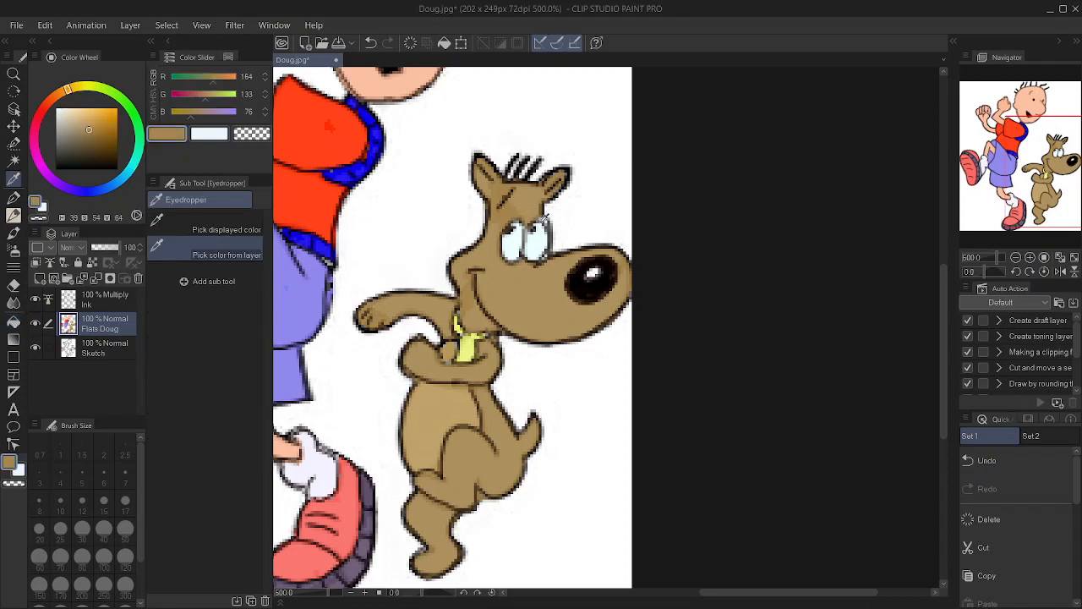
{"action": "key", "text": "p"}
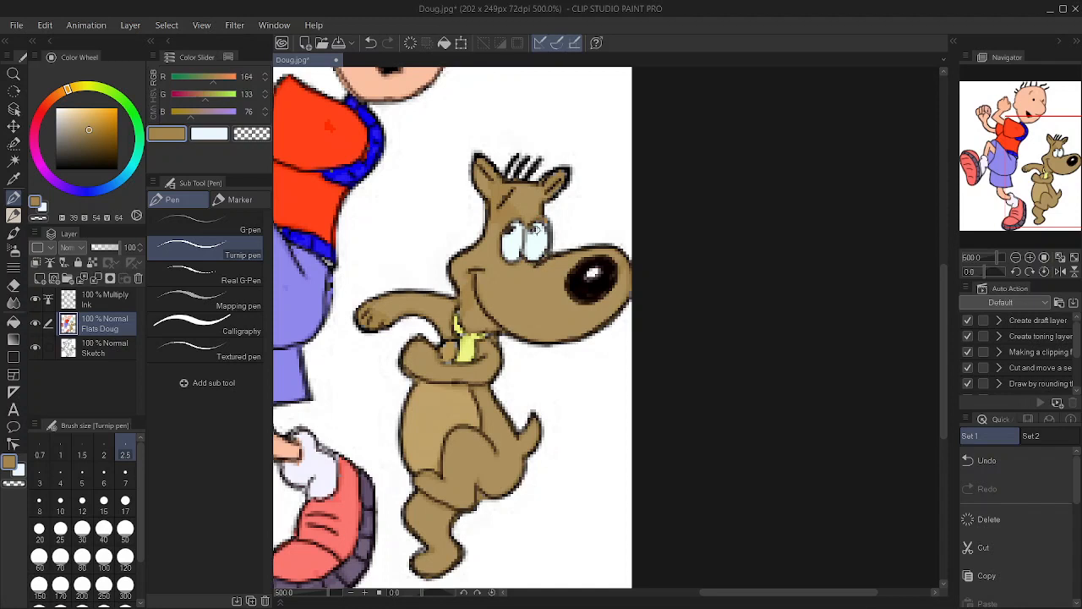
{"action": "left_click_drag", "start_coordinate": [380, 249], "coordinate": [575, 323]}
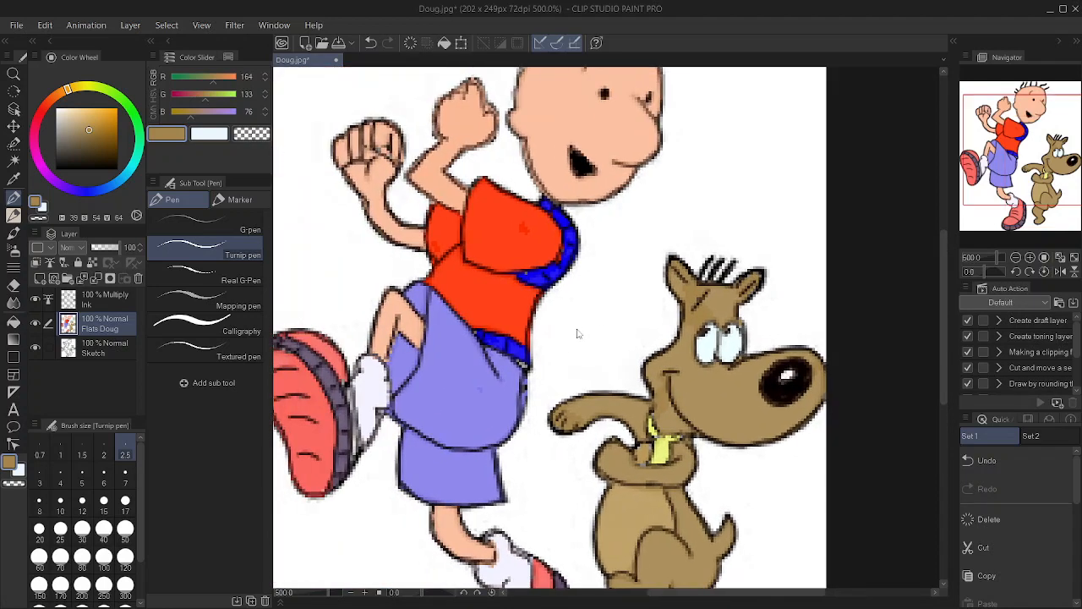
{"action": "scroll", "coordinate": [577, 333], "scroll_direction": "down", "scroll_amount": 3}
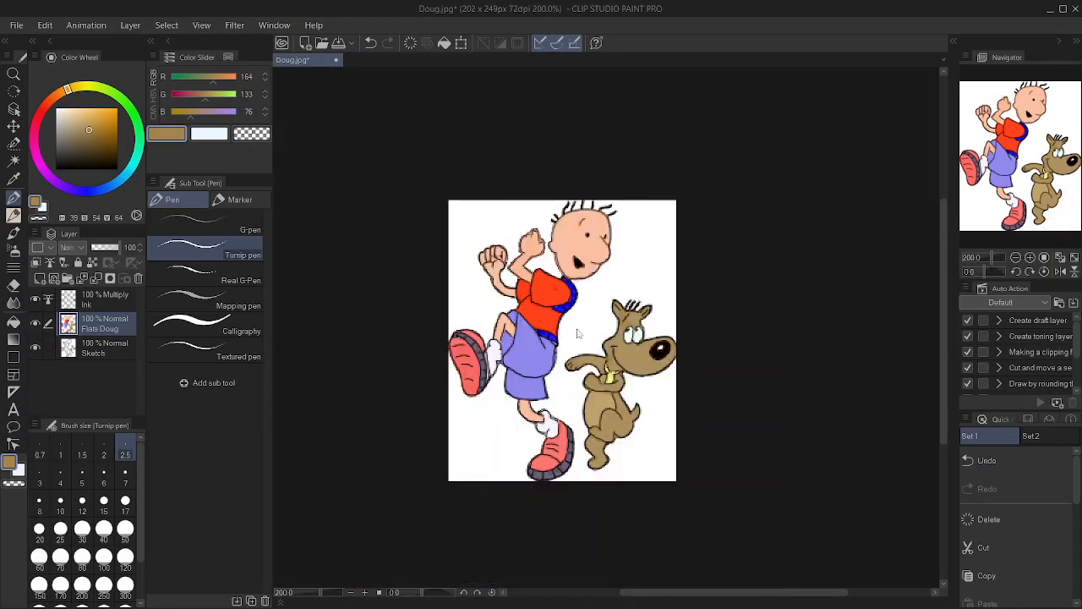
{"action": "scroll", "coordinate": [577, 333], "scroll_direction": "up", "scroll_amount": 2}
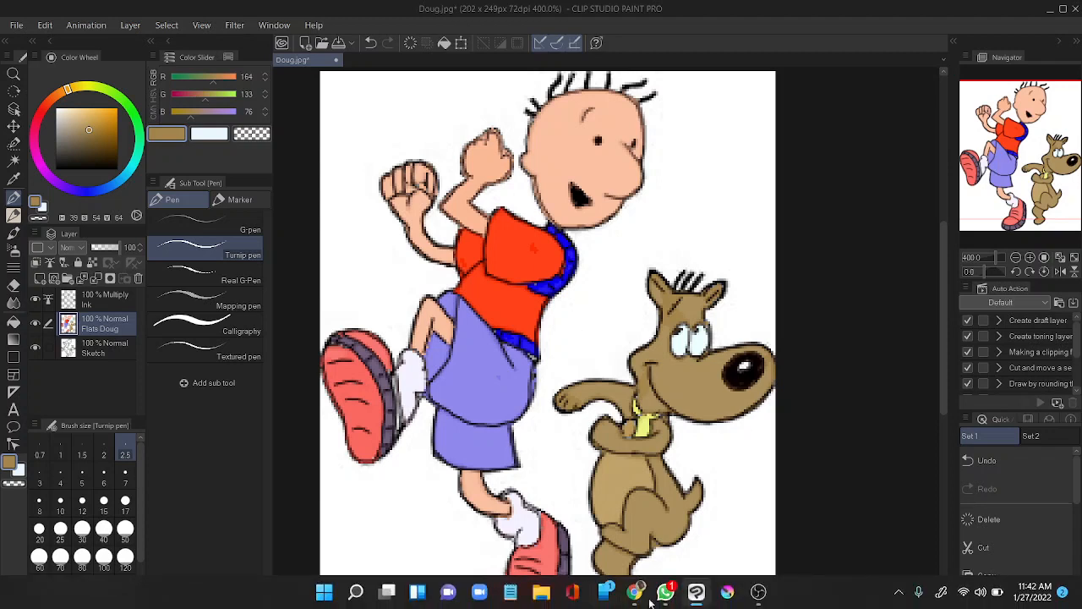
{"action": "left_click", "coordinate": [756, 597]}
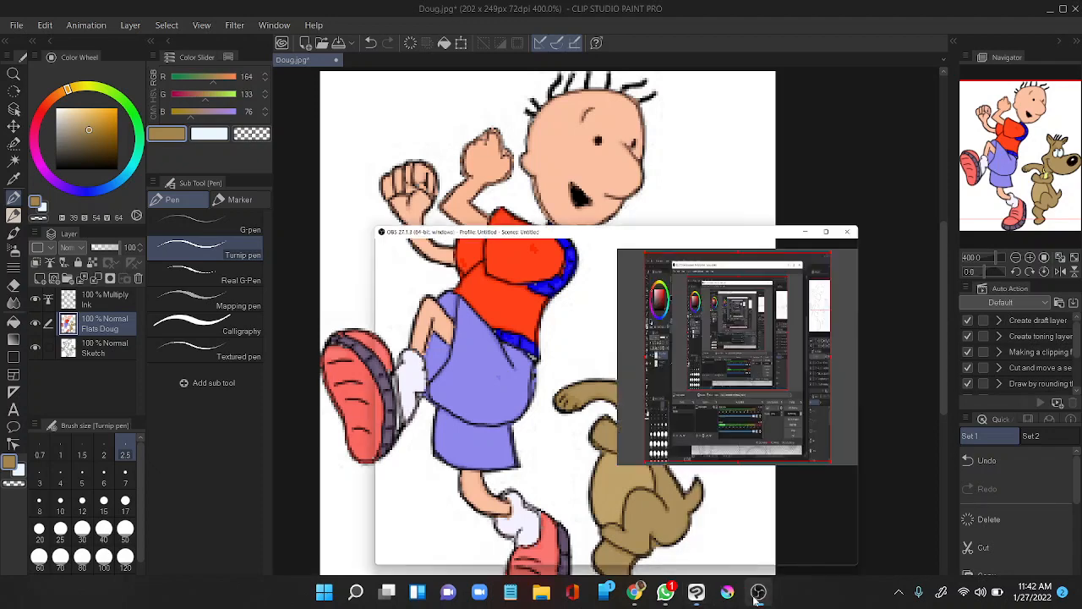